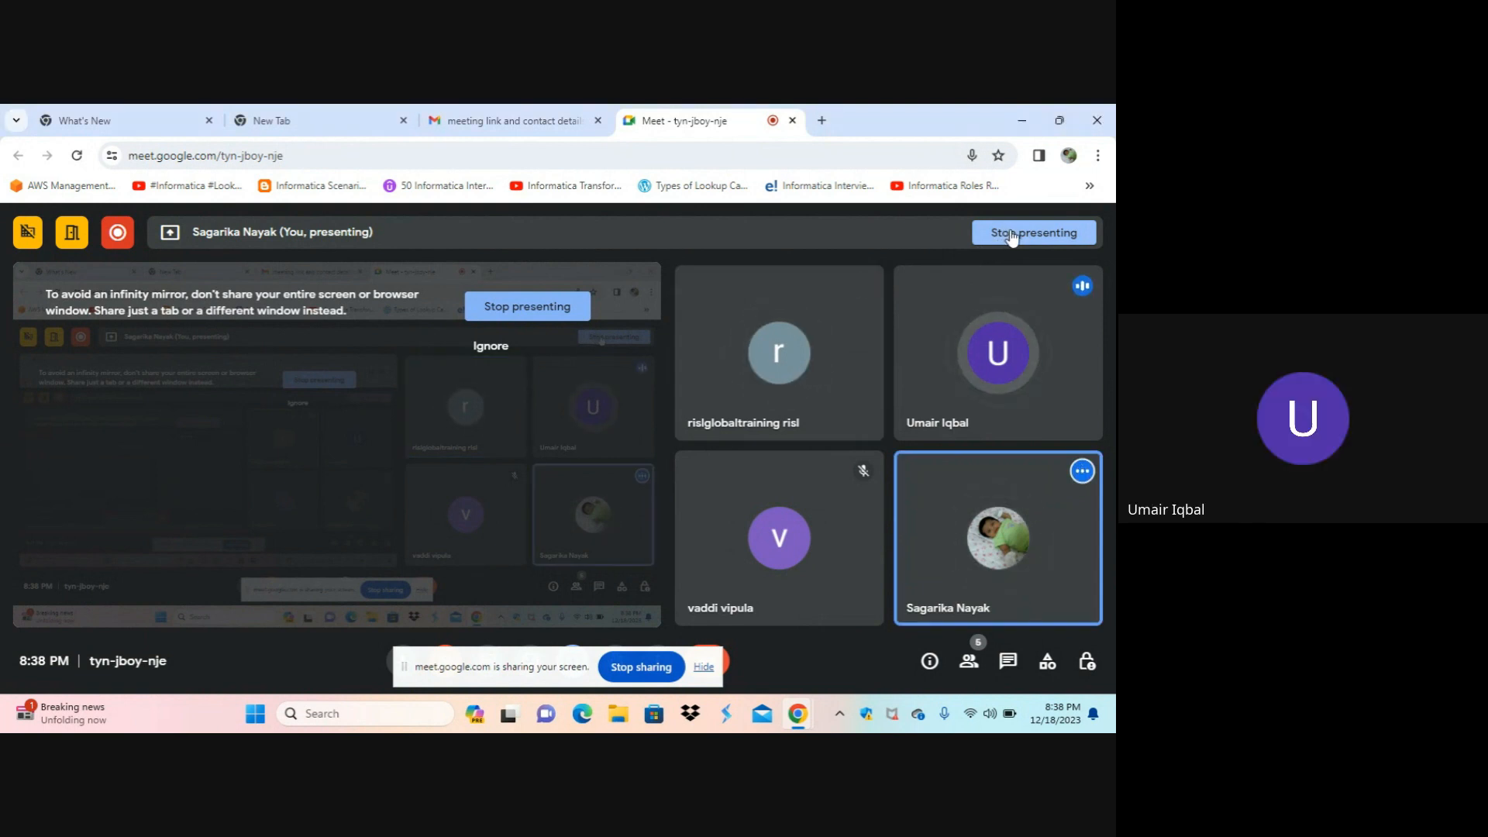
Stop presenting the screen in the meeting.
{"action": "left_click", "coordinate": [1011, 234]}
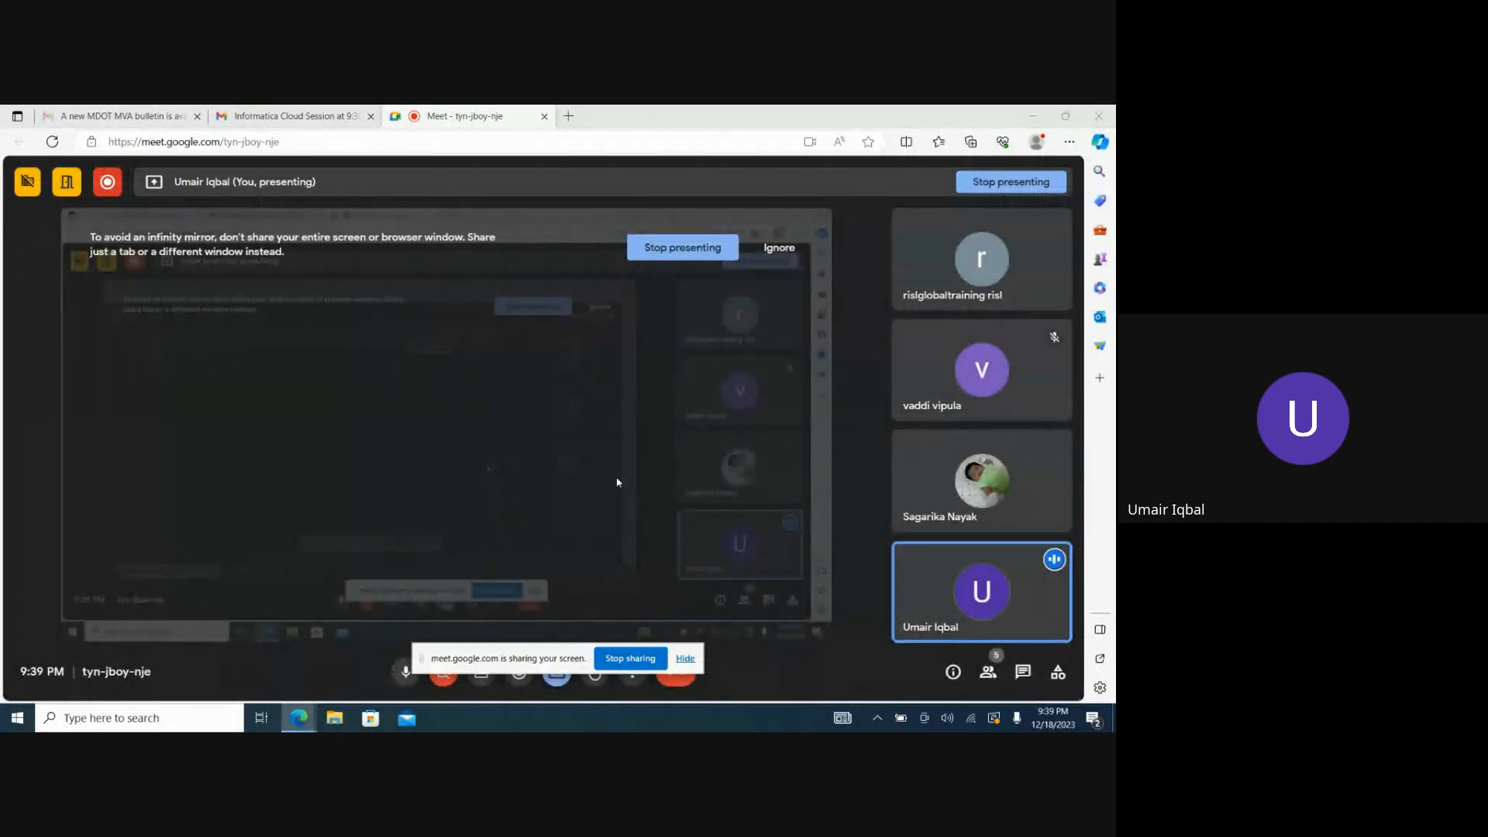
Ignore the infinity mirror warning in the meeting, then minimize the browser window and dismiss its presenting notification.
{"action": "left_click", "coordinate": [779, 247]}
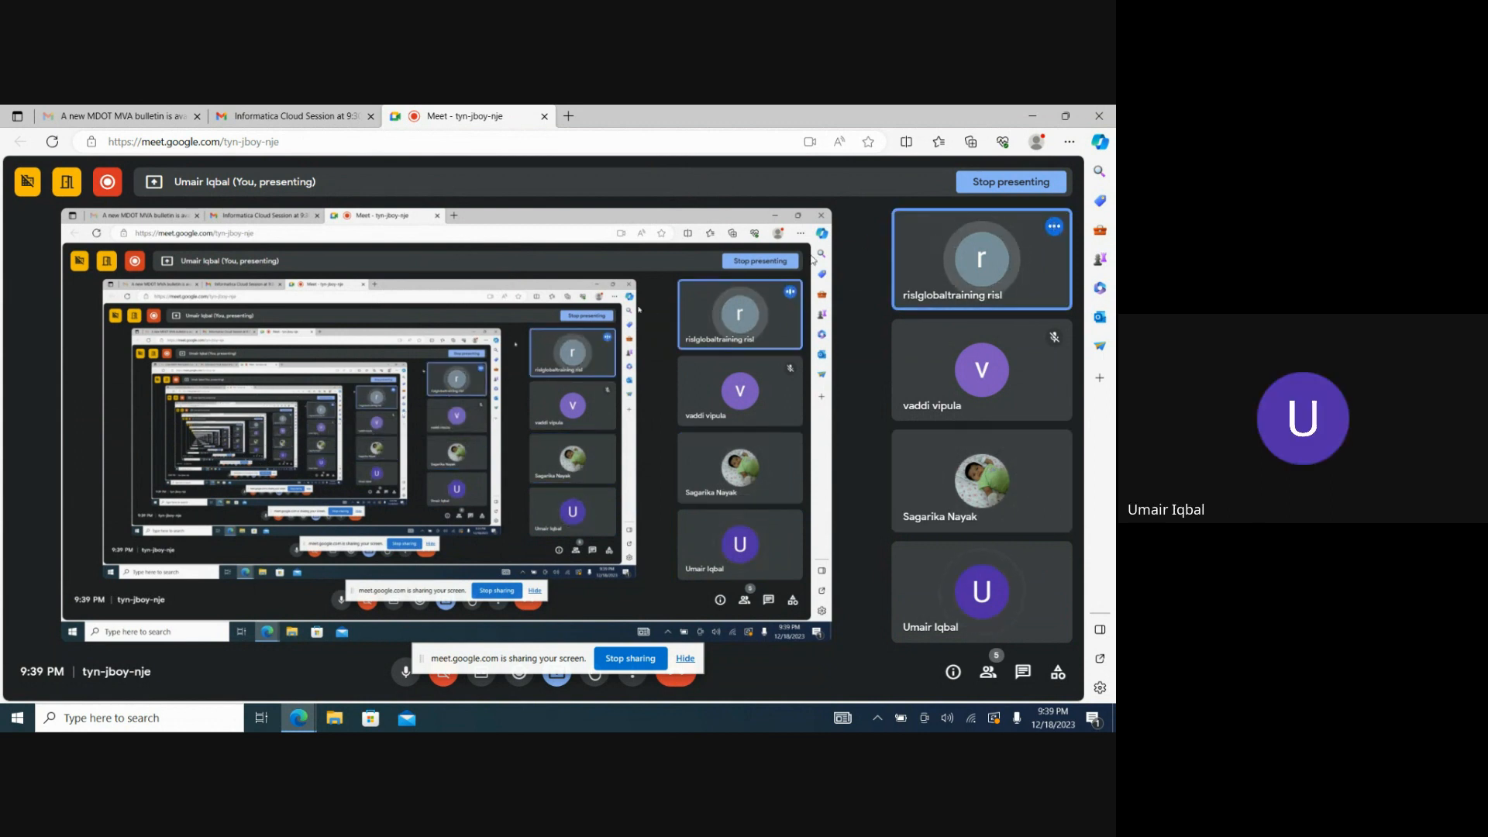
{"action": "left_click", "coordinate": [1032, 116]}
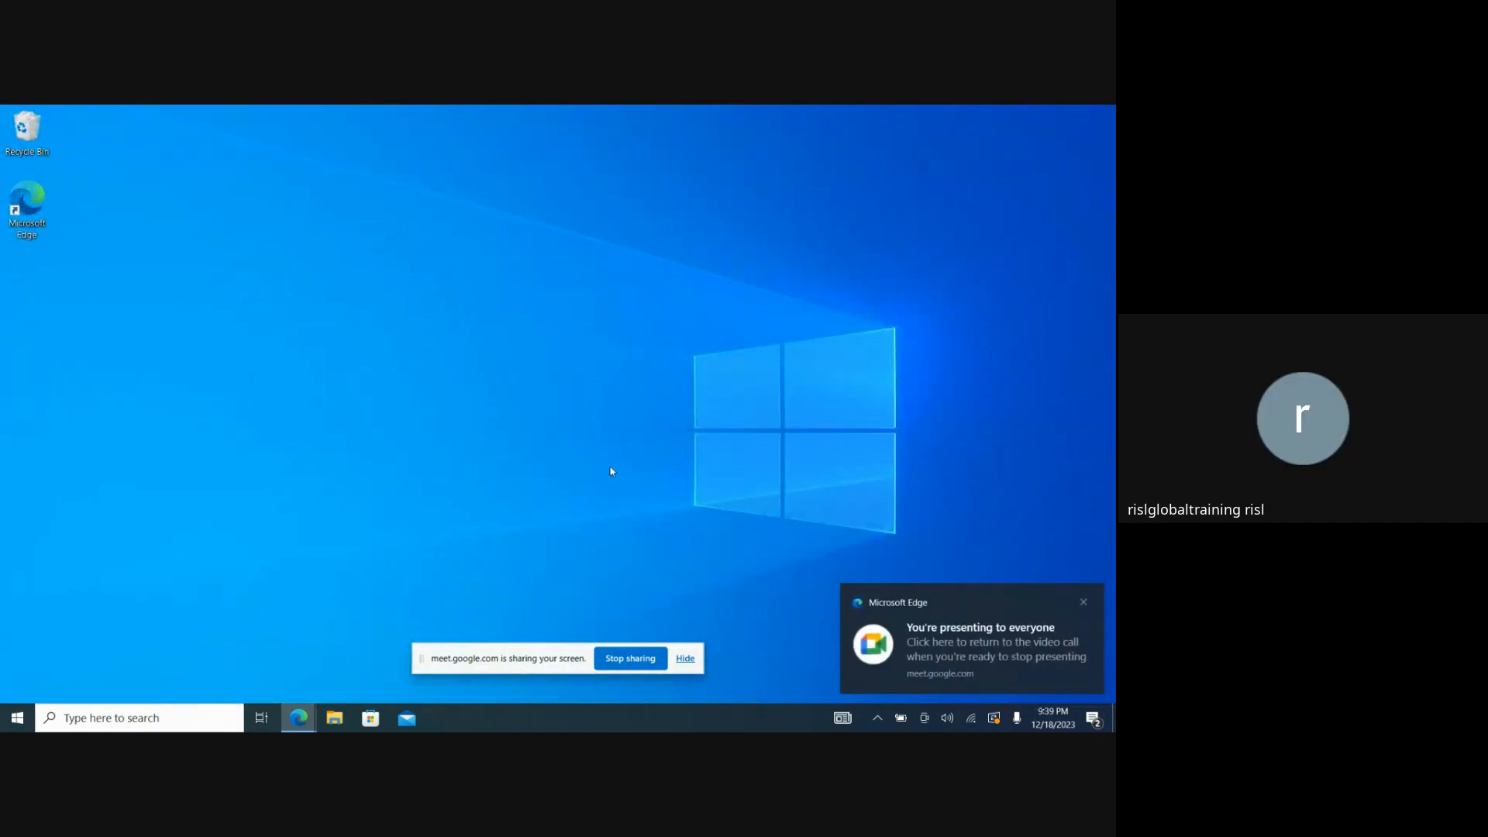
{"action": "left_click", "coordinate": [1085, 602]}
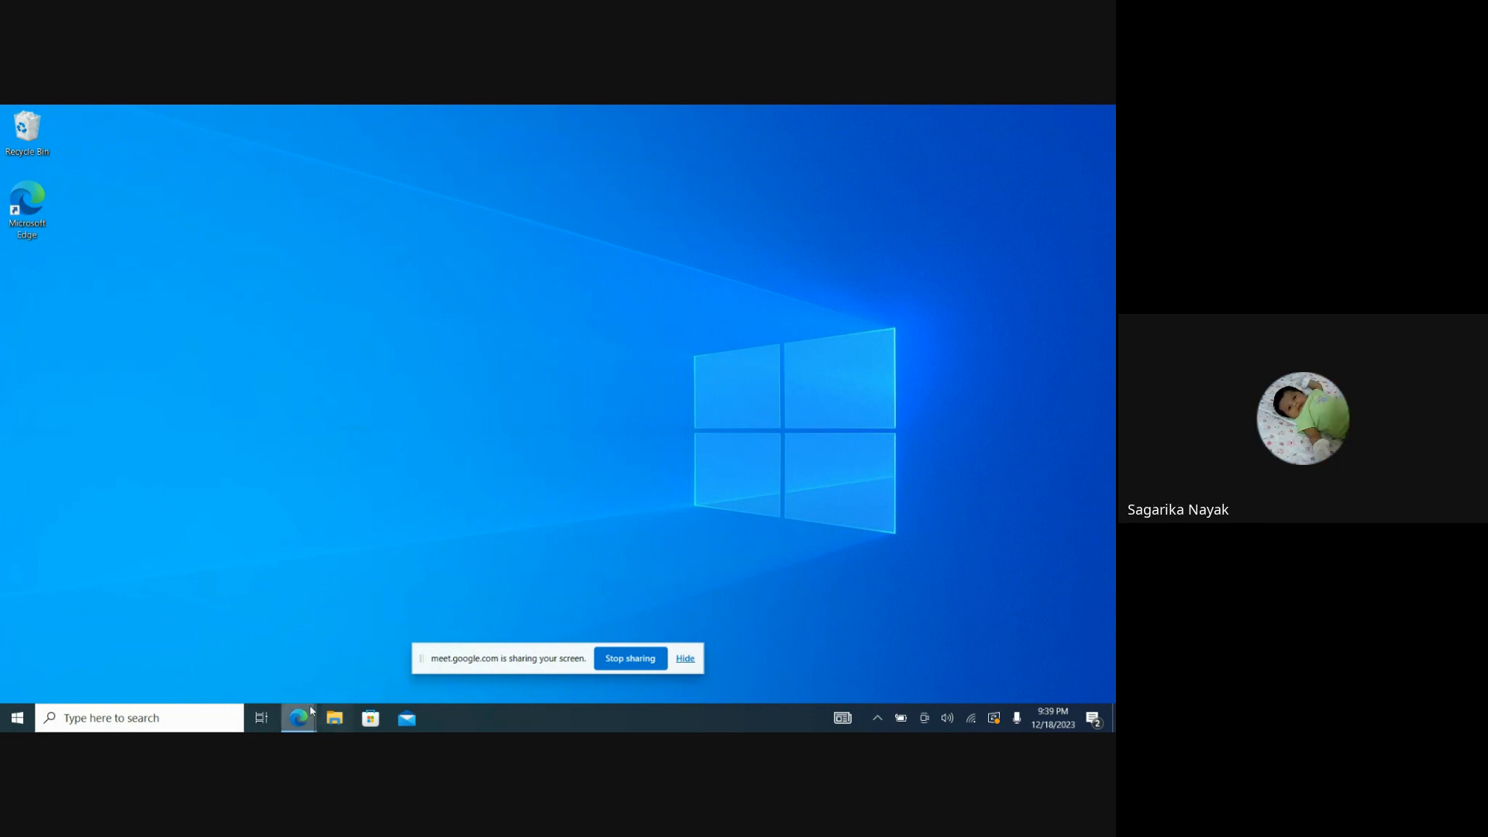
{"action": "mouse_move", "coordinate": [309, 705]}
{"action": "left_click", "coordinate": [251, 671]}
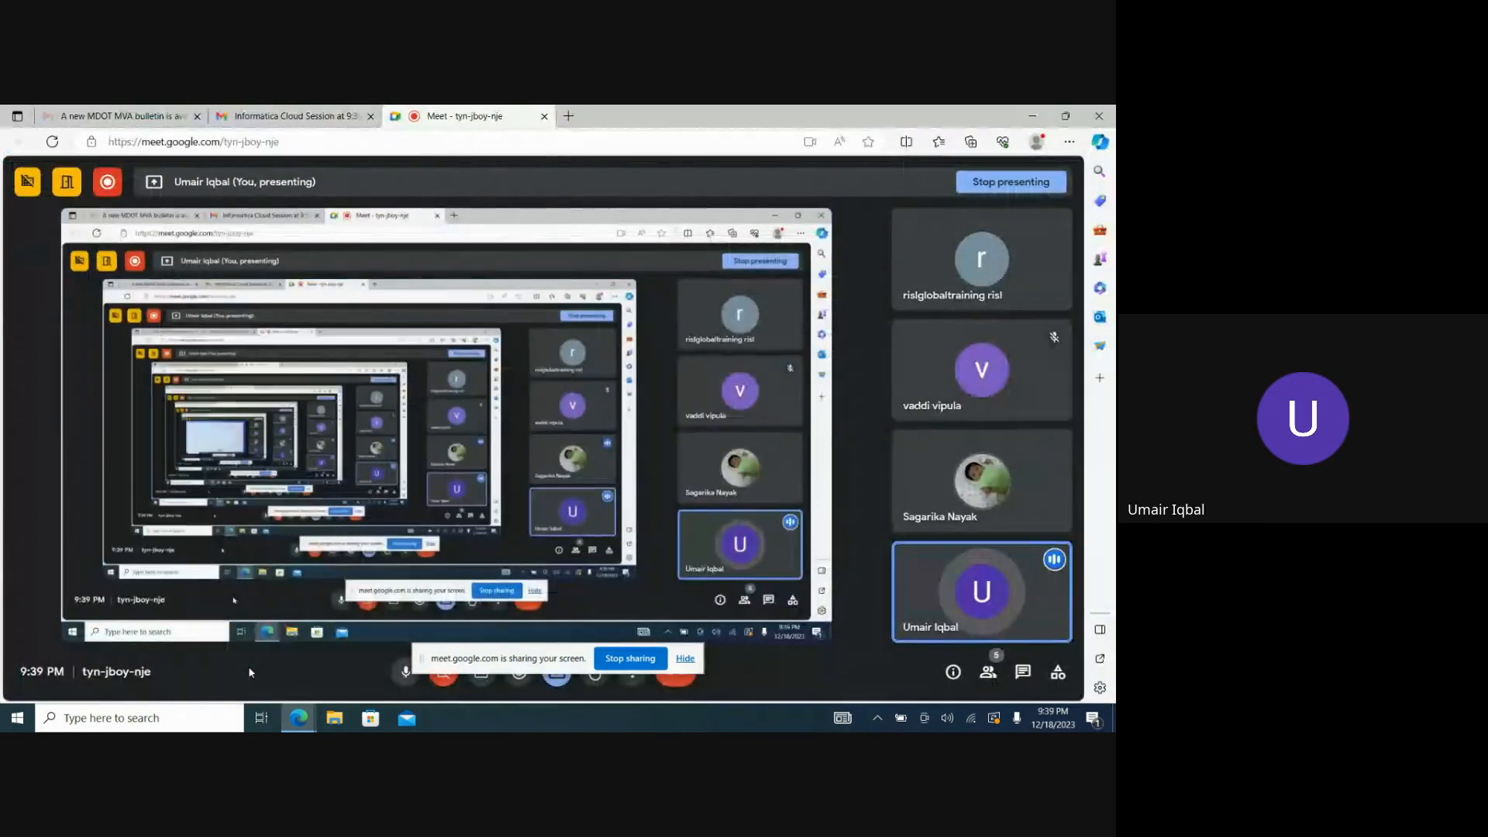
{"action": "left_click", "coordinate": [1043, 121]}
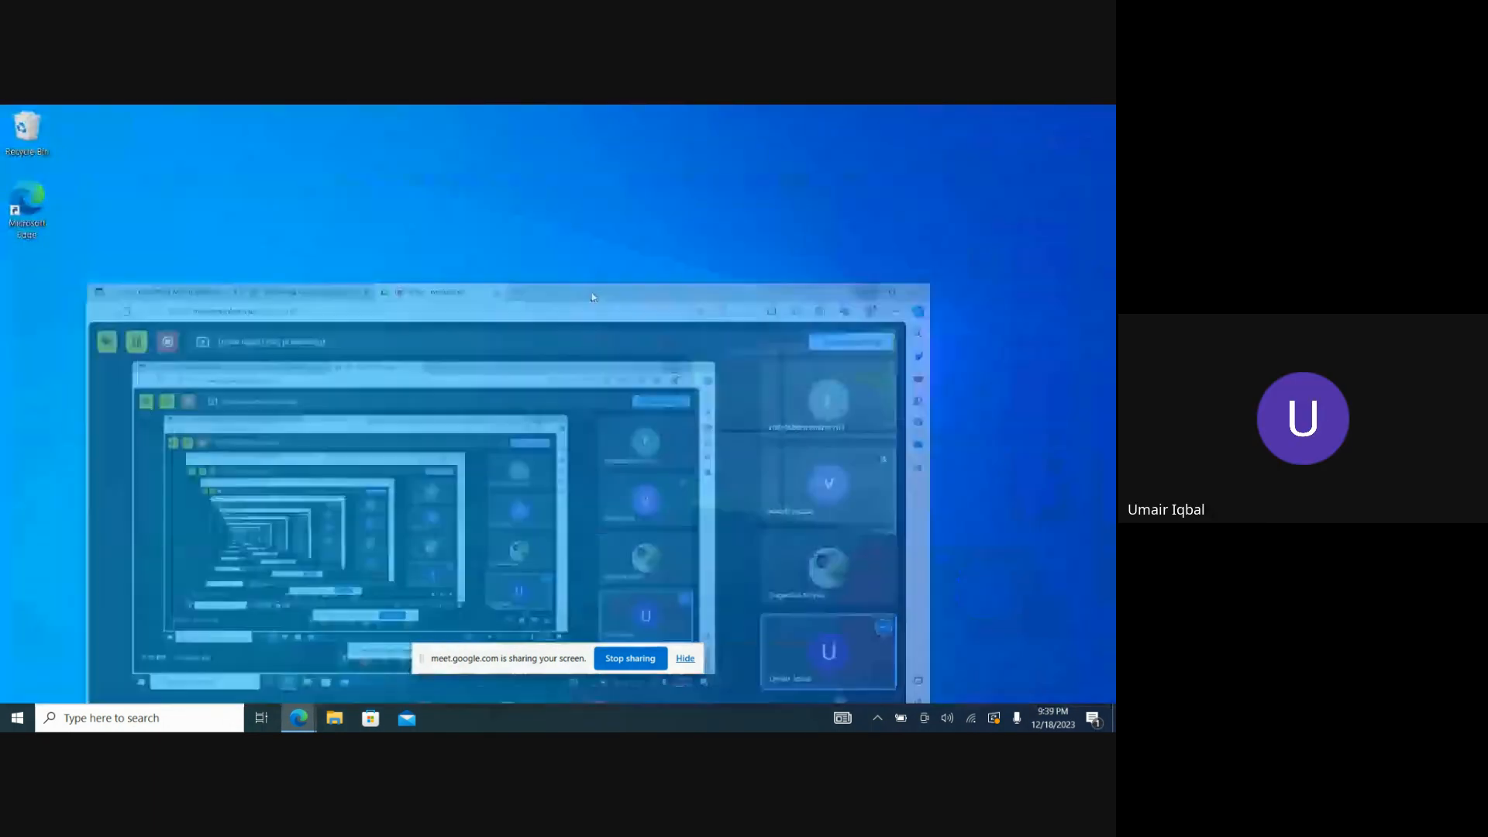
{"action": "left_click", "coordinate": [129, 718]}
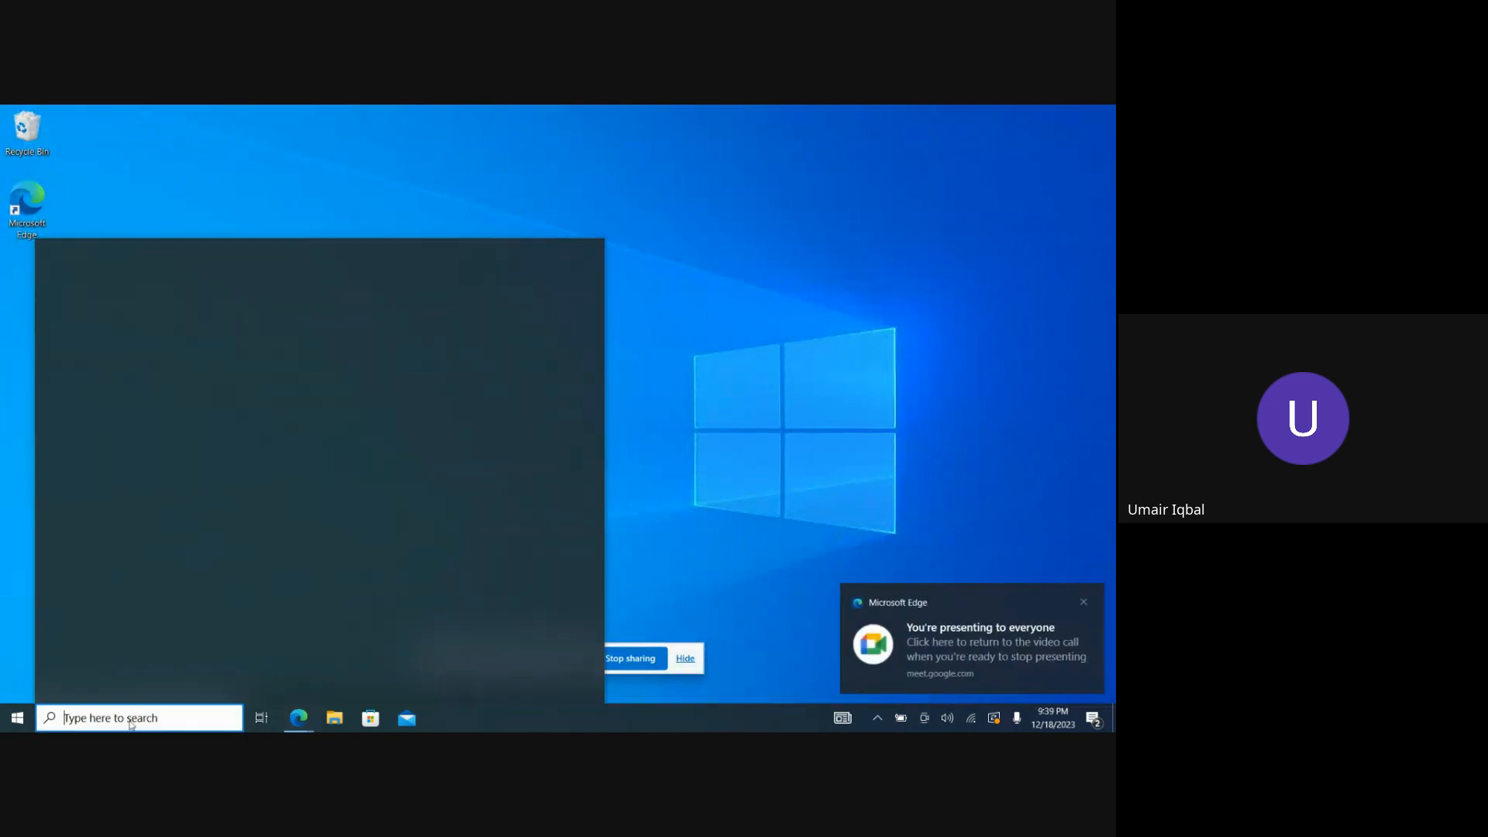
{"action": "type", "text": "sett"}
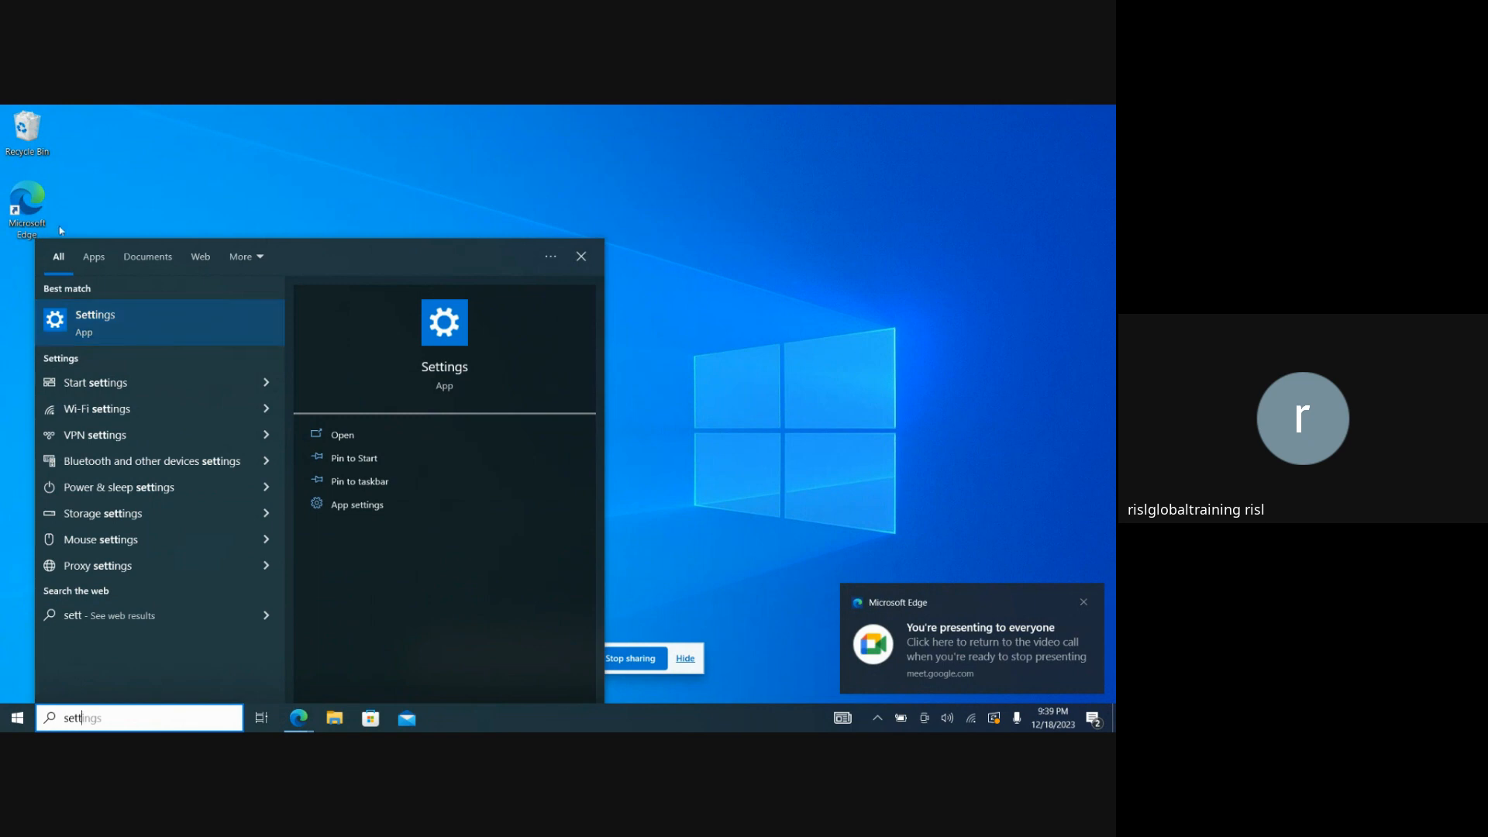
Open a new maximized Edge window and search the web for "informatica cloud application integration trial".
{"action": "double_click", "coordinate": [28, 203]}
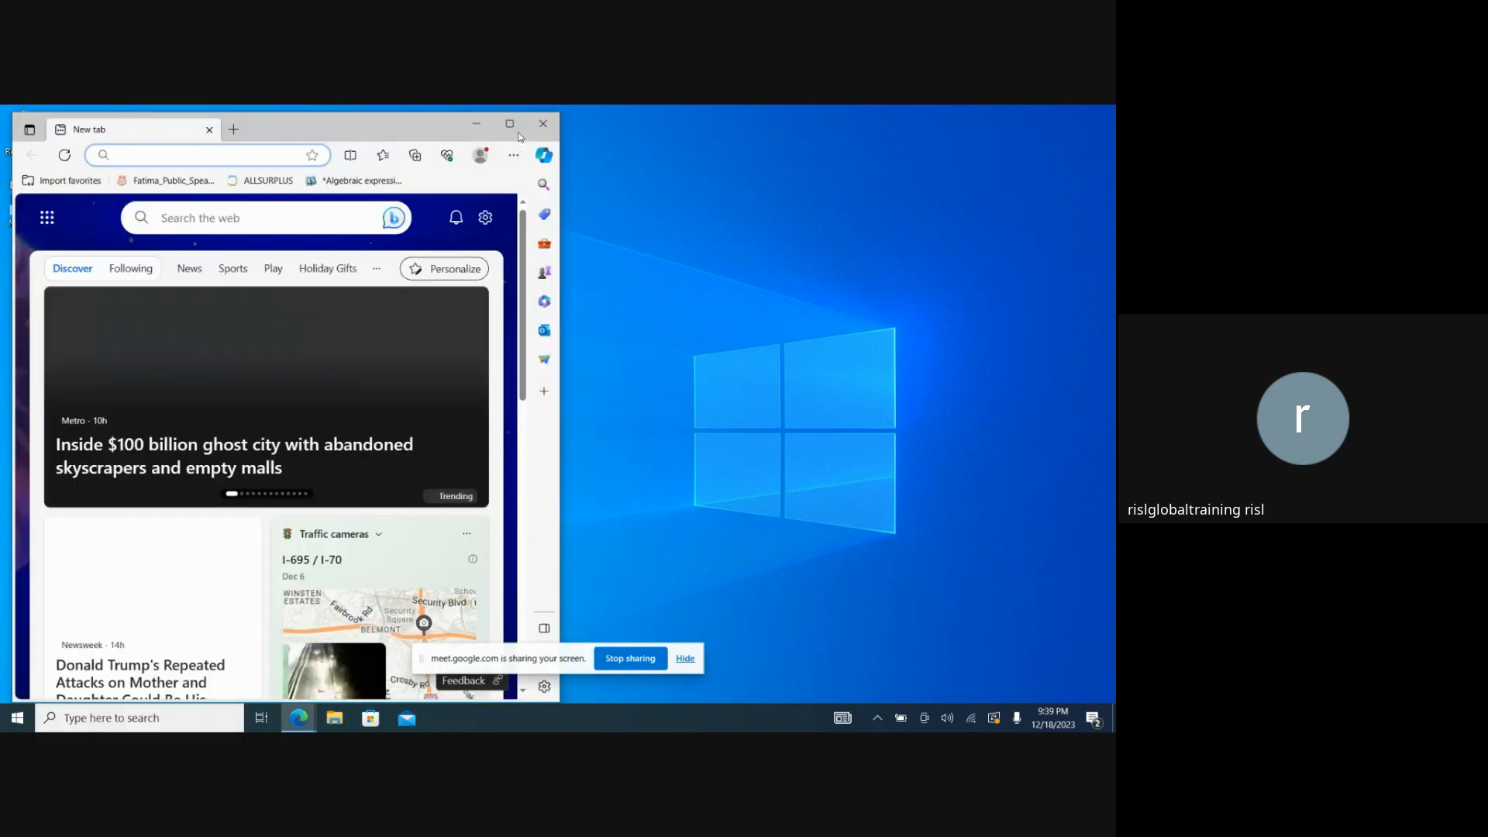
{"action": "left_click", "coordinate": [509, 124]}
{"action": "left_click", "coordinate": [374, 144]}
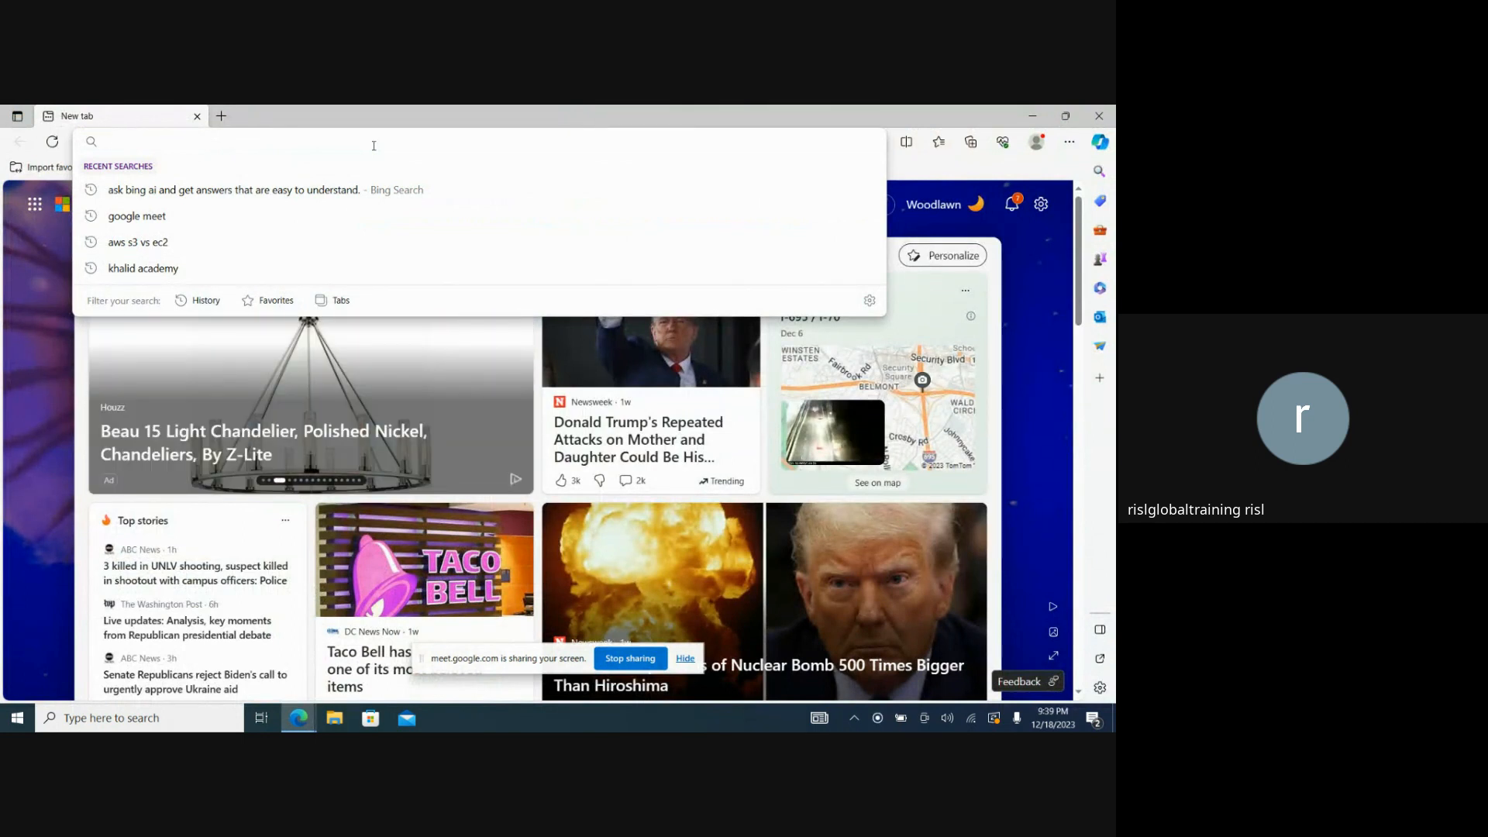
{"action": "type", "text": "i"}
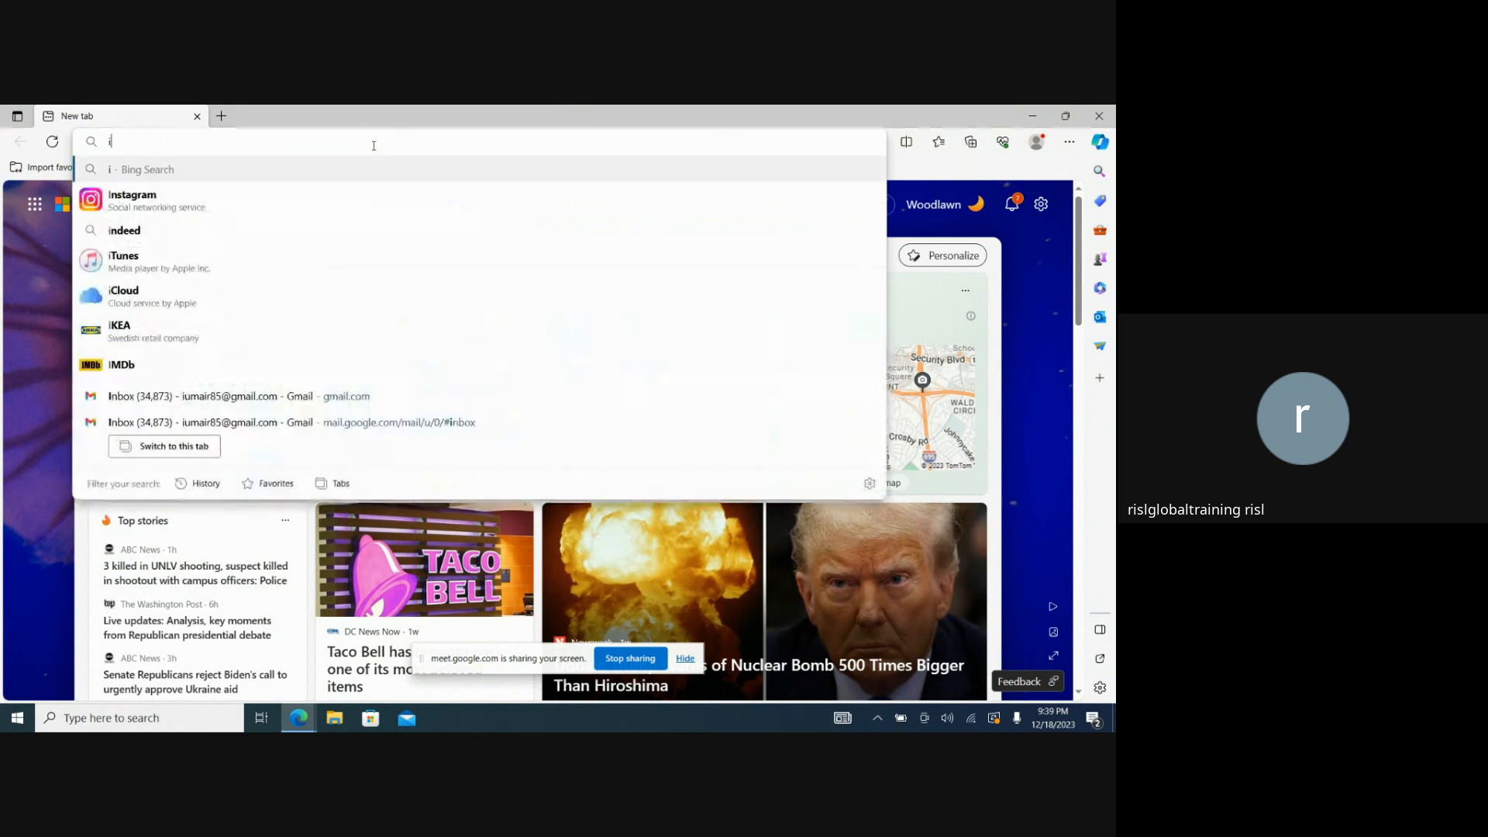
{"action": "type", "text": "nformat"}
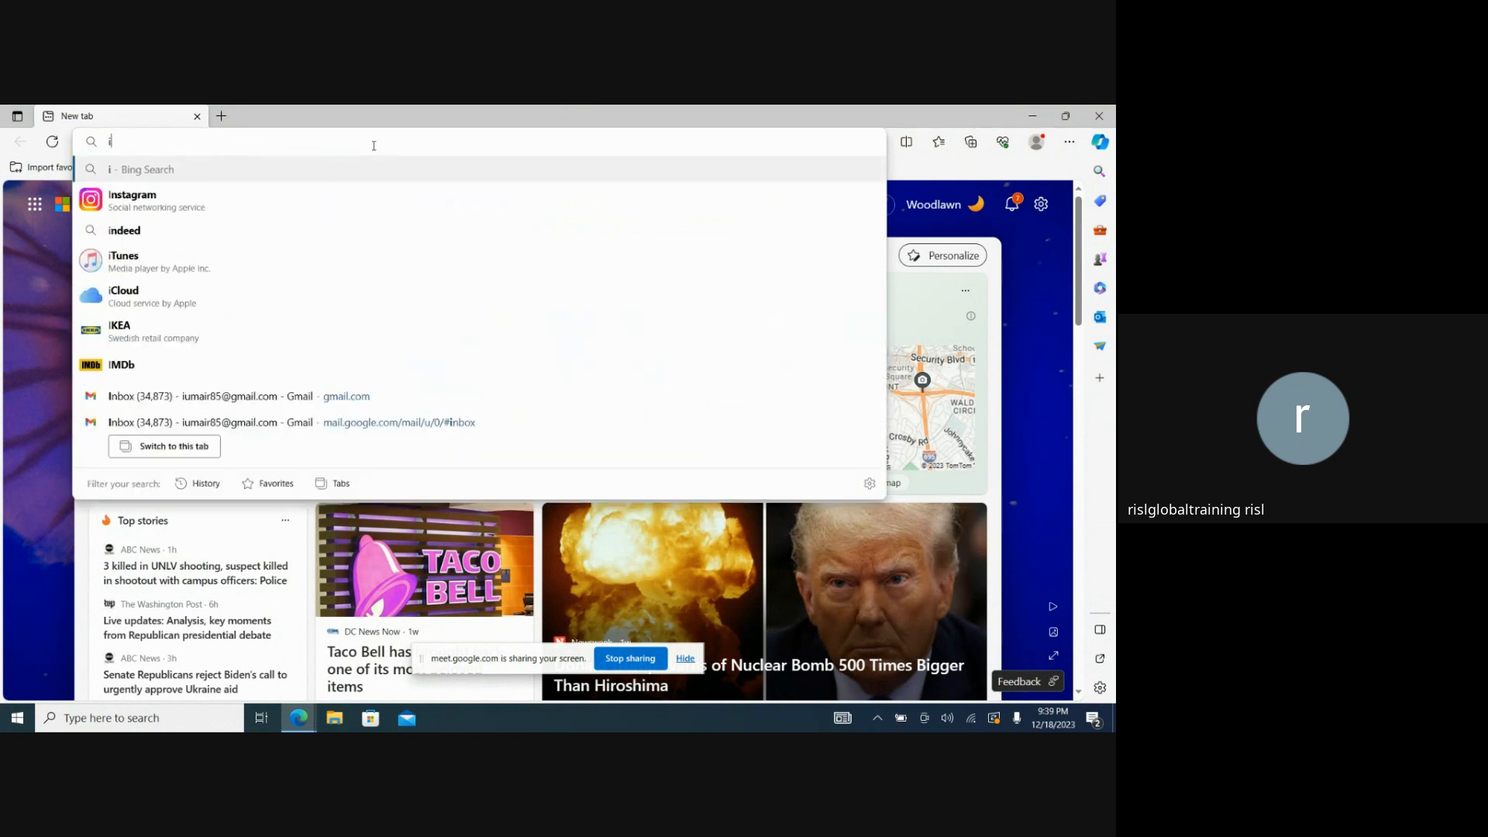
{"action": "type", "text": "ica cloud app"}
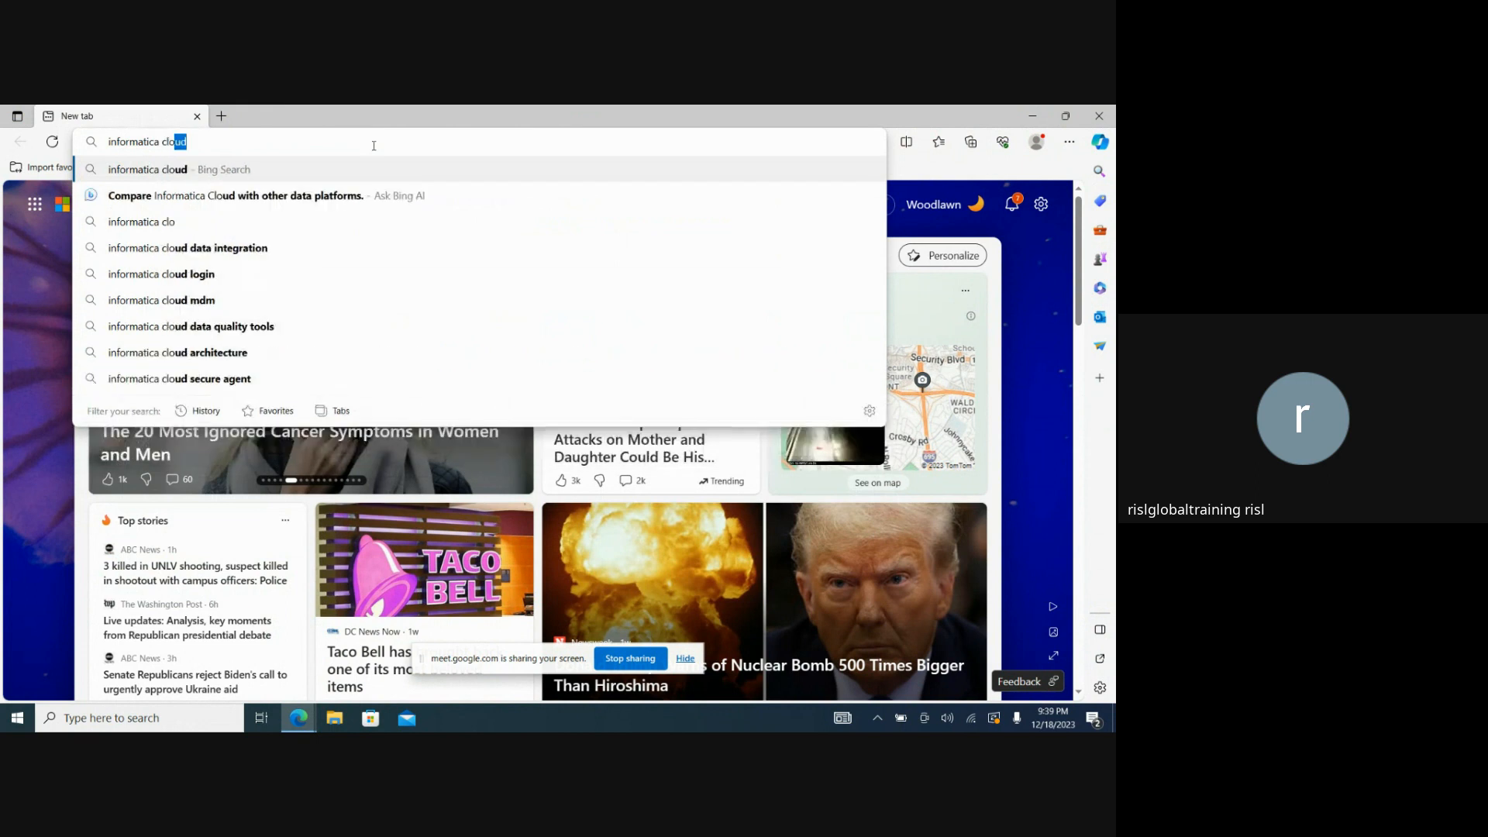
{"action": "type", "text": "licati"}
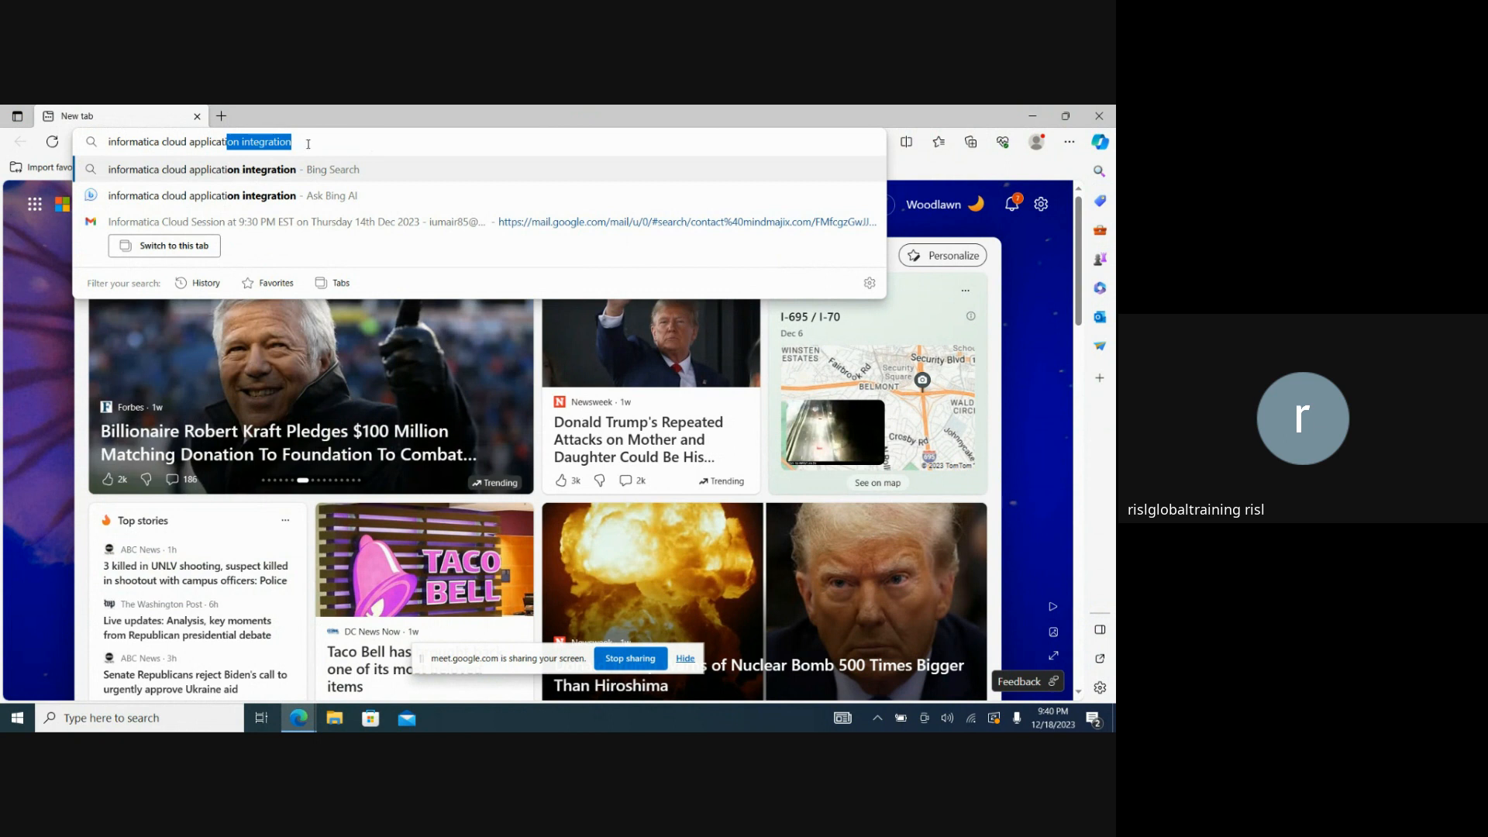
{"action": "key", "text": "Right"}
{"action": "type", "text": "tr"}
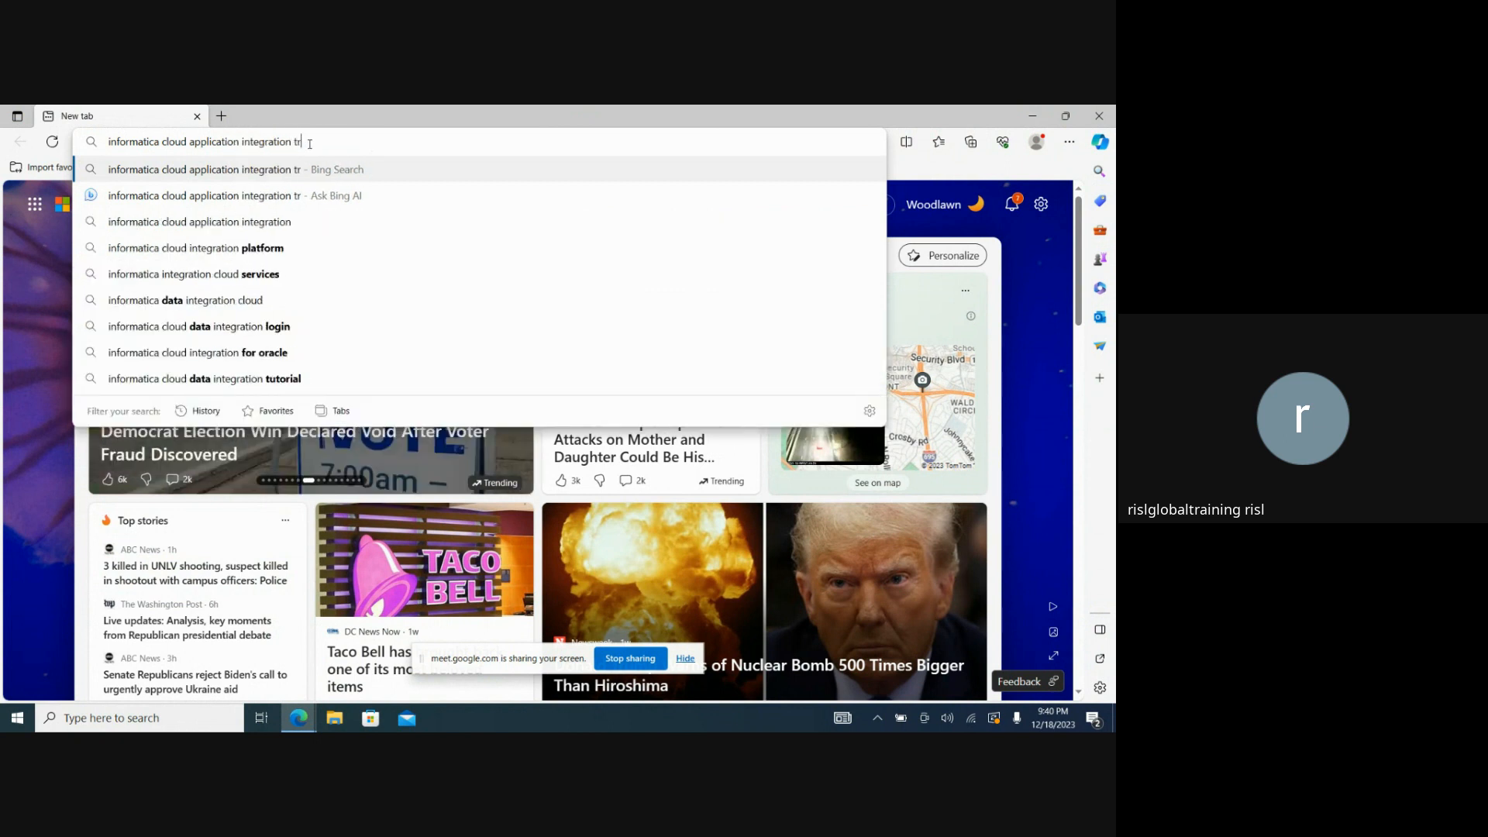
{"action": "type", "text": "ial"}
{"action": "key", "text": "Return"}
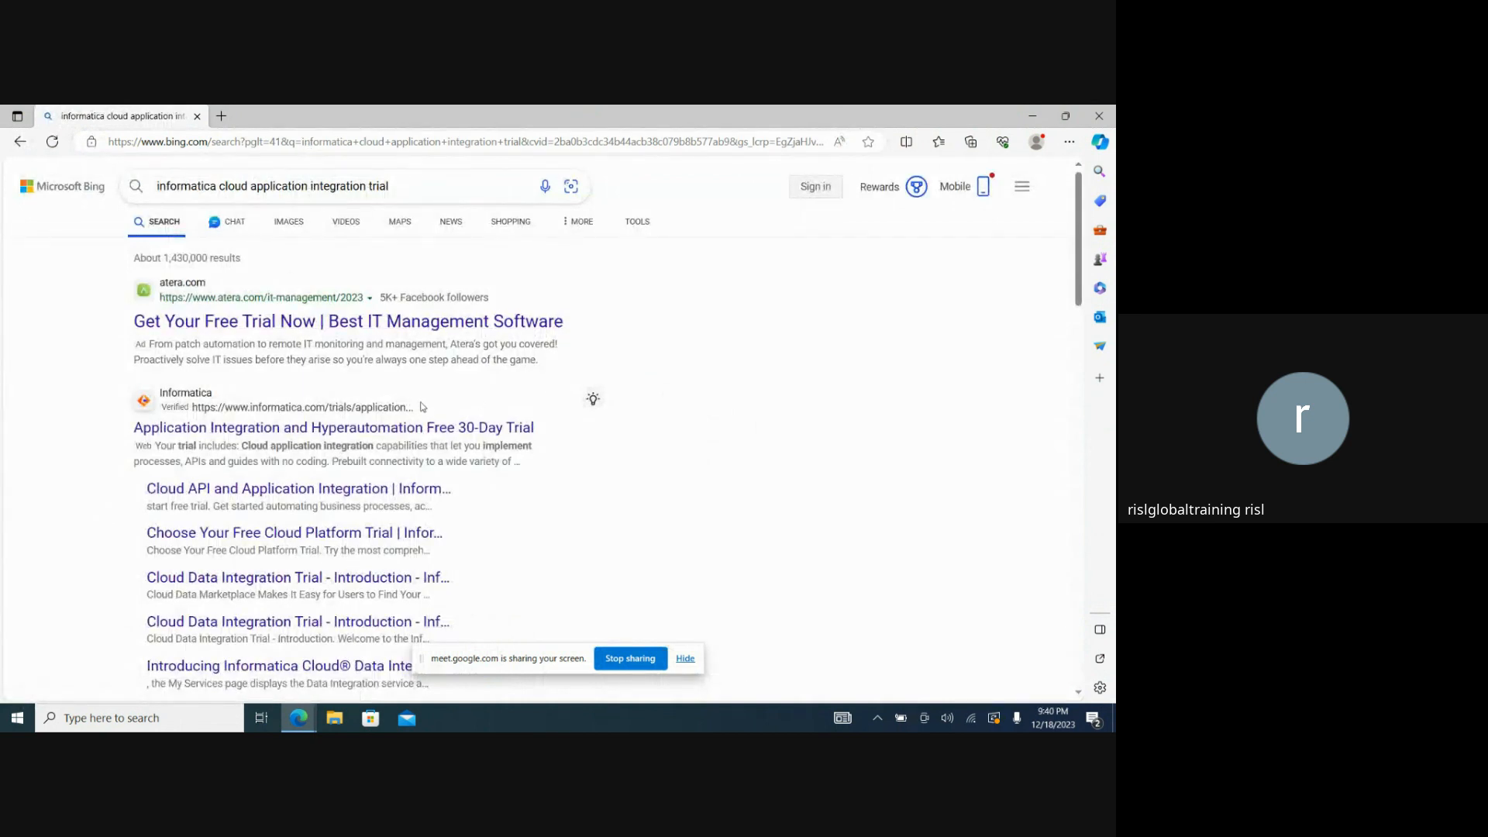
Open Informatica's "Application Integration and Hyperautomation Free 30-Day Trial" result and accept the site's cookies.
{"action": "left_click", "coordinate": [392, 428]}
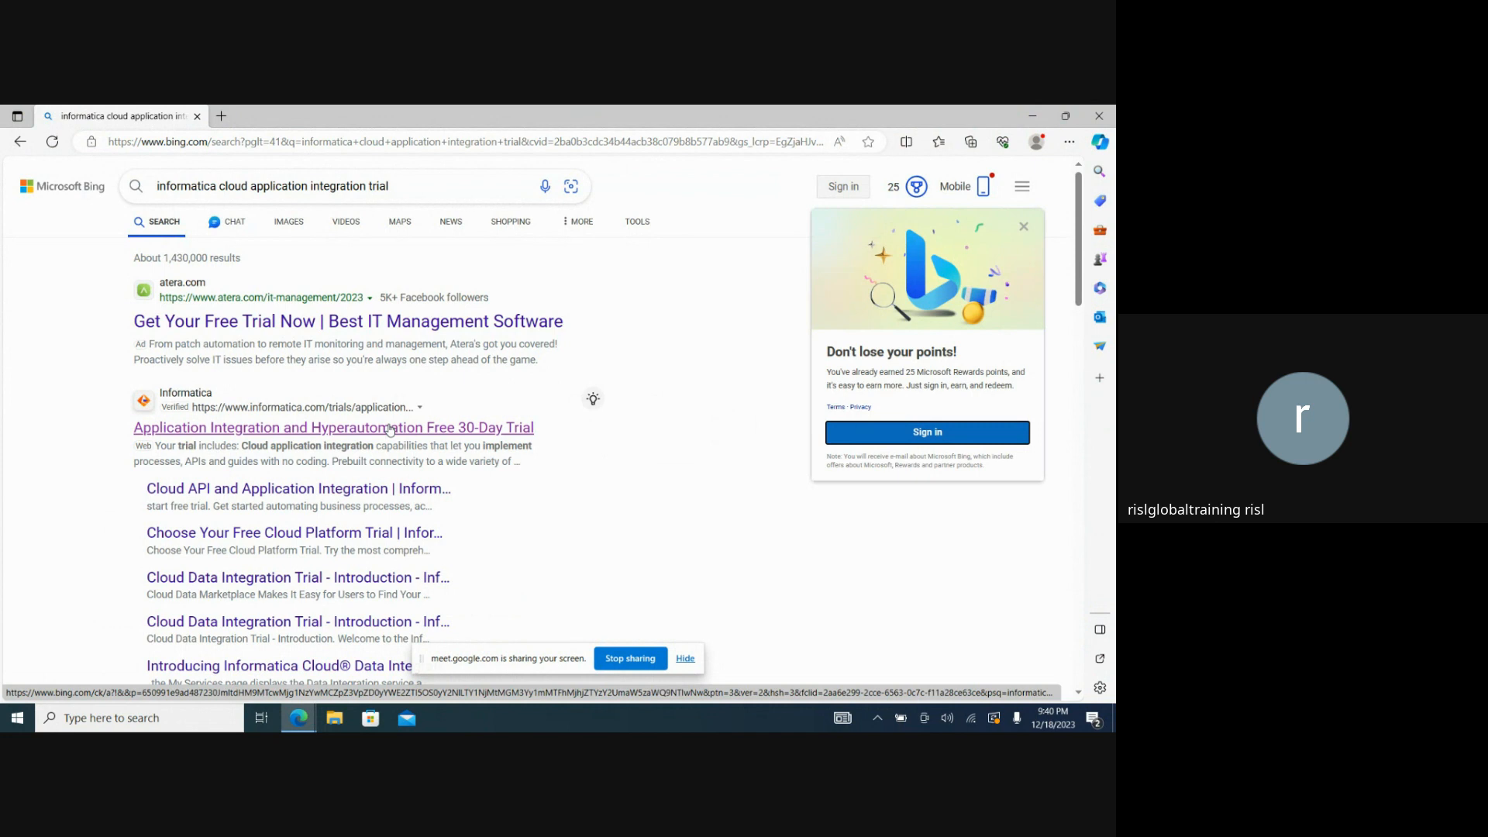
{"action": "left_click", "coordinate": [390, 428]}
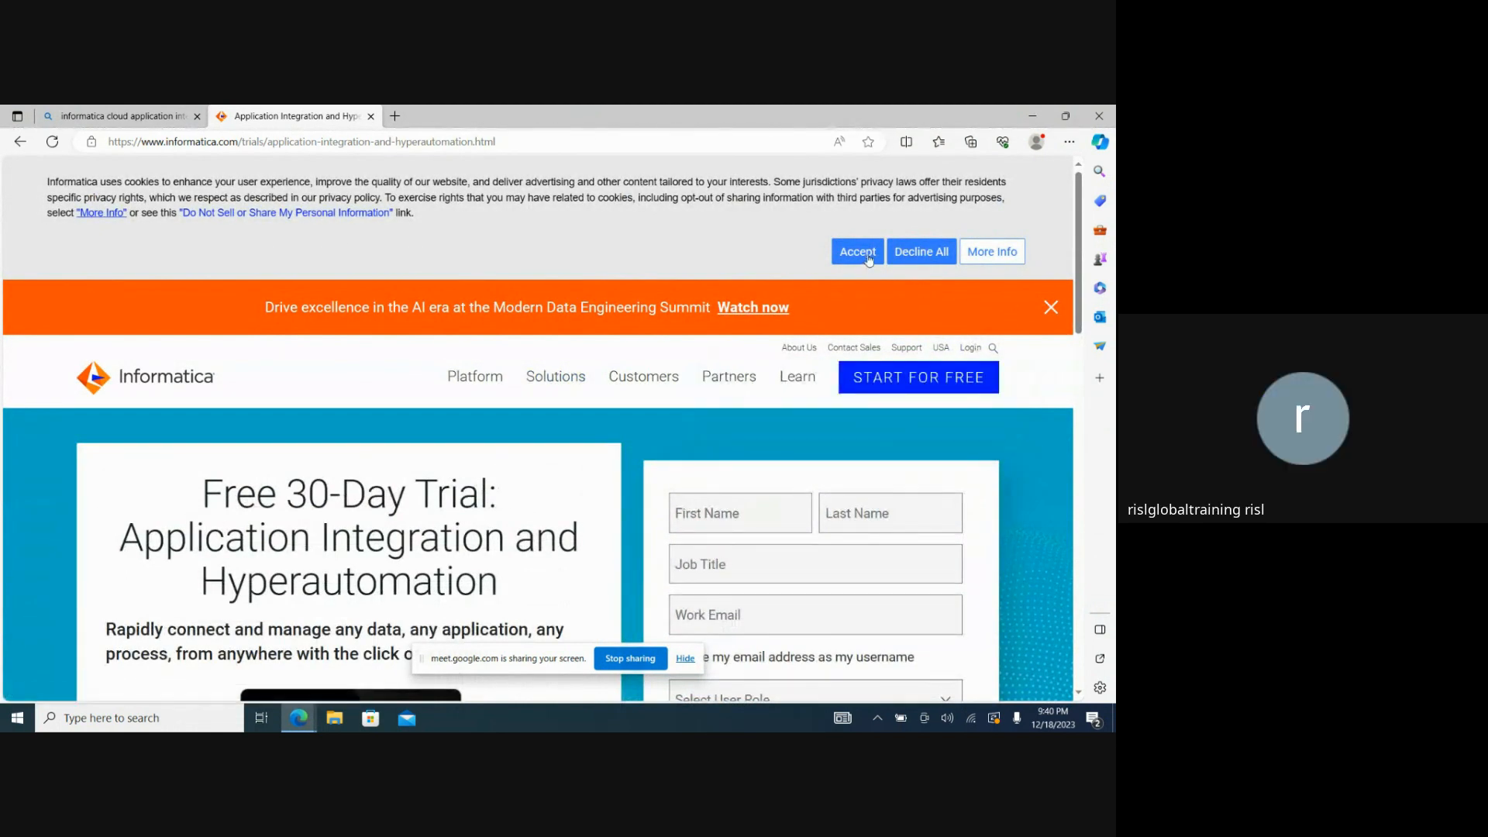
{"action": "left_click", "coordinate": [869, 260]}
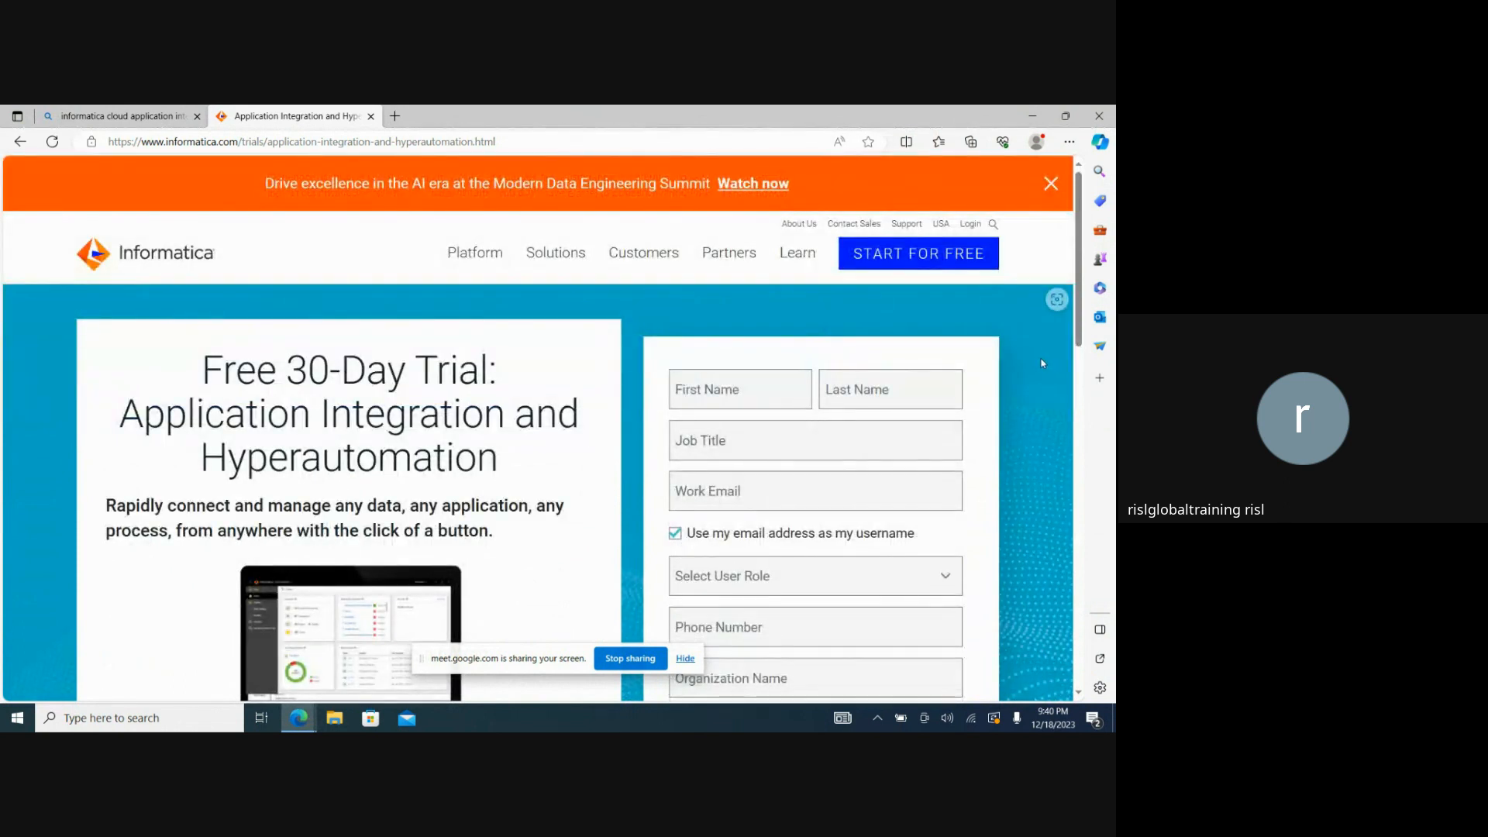
Enter the registrant's first and last name in the trial form and set the job title to ETL Developer.
{"action": "left_click", "coordinate": [738, 387]}
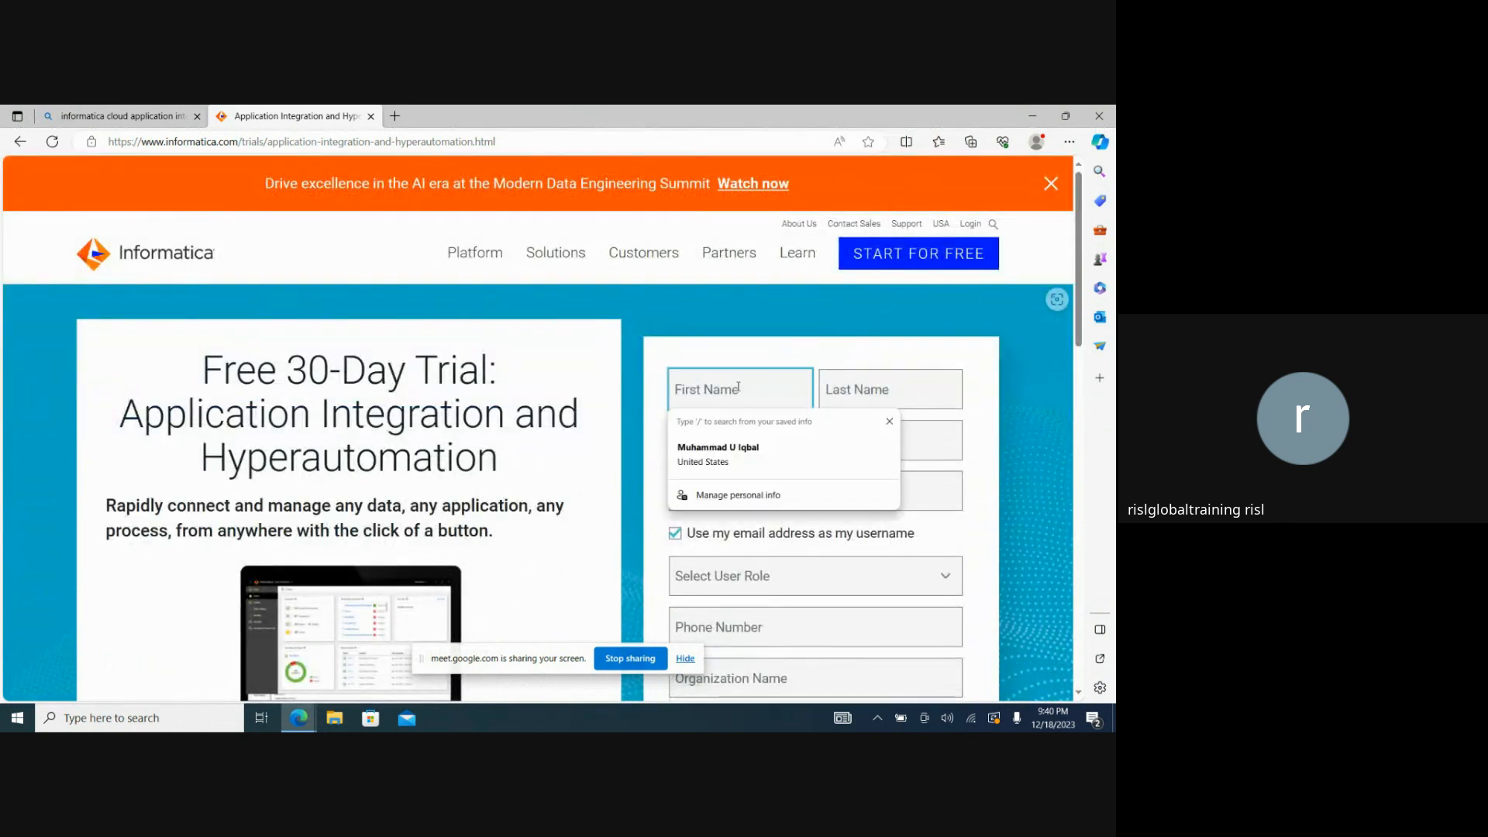
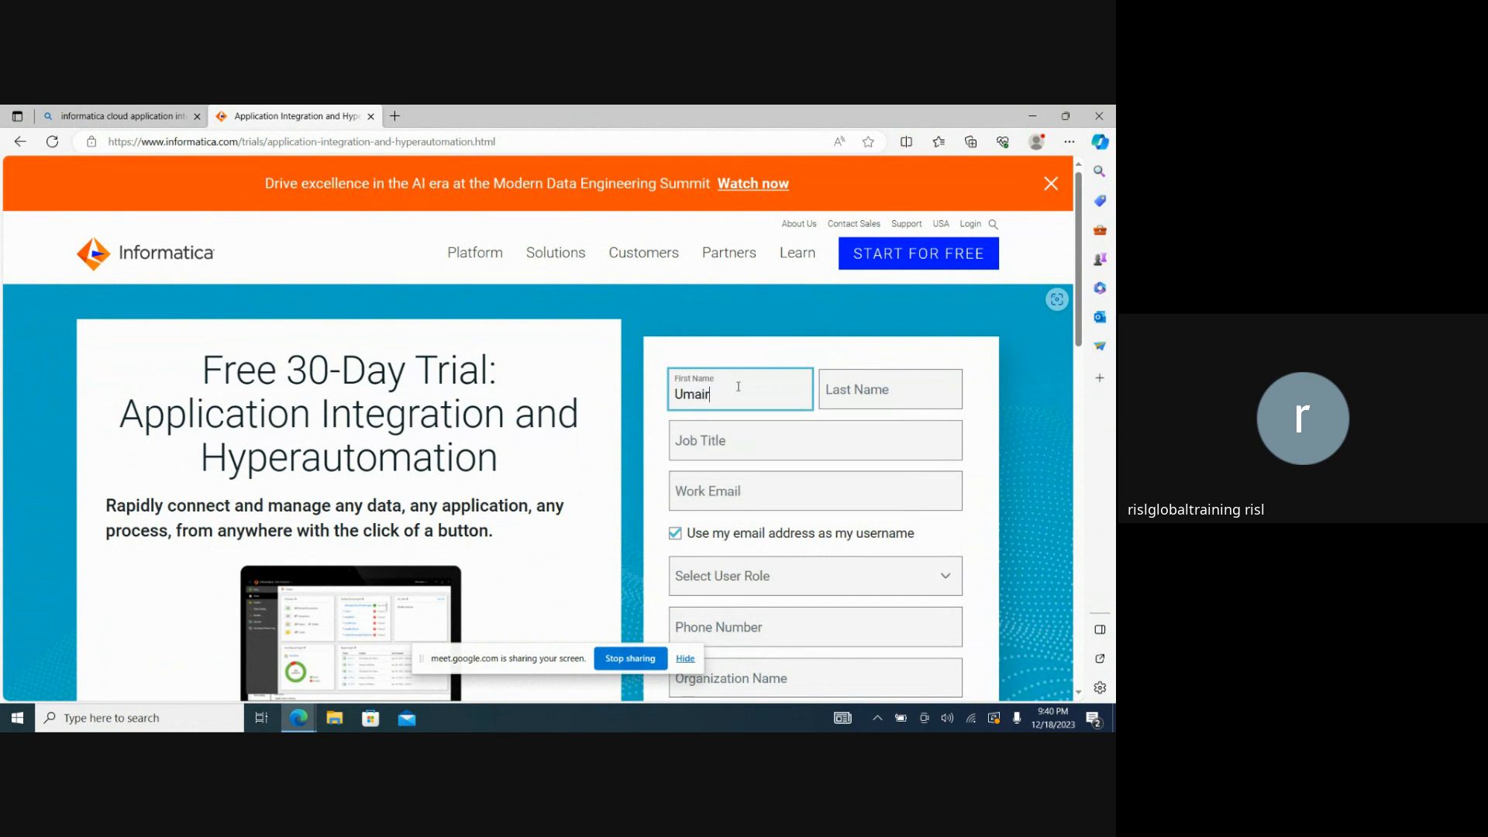
{"action": "key", "text": "Tab"}
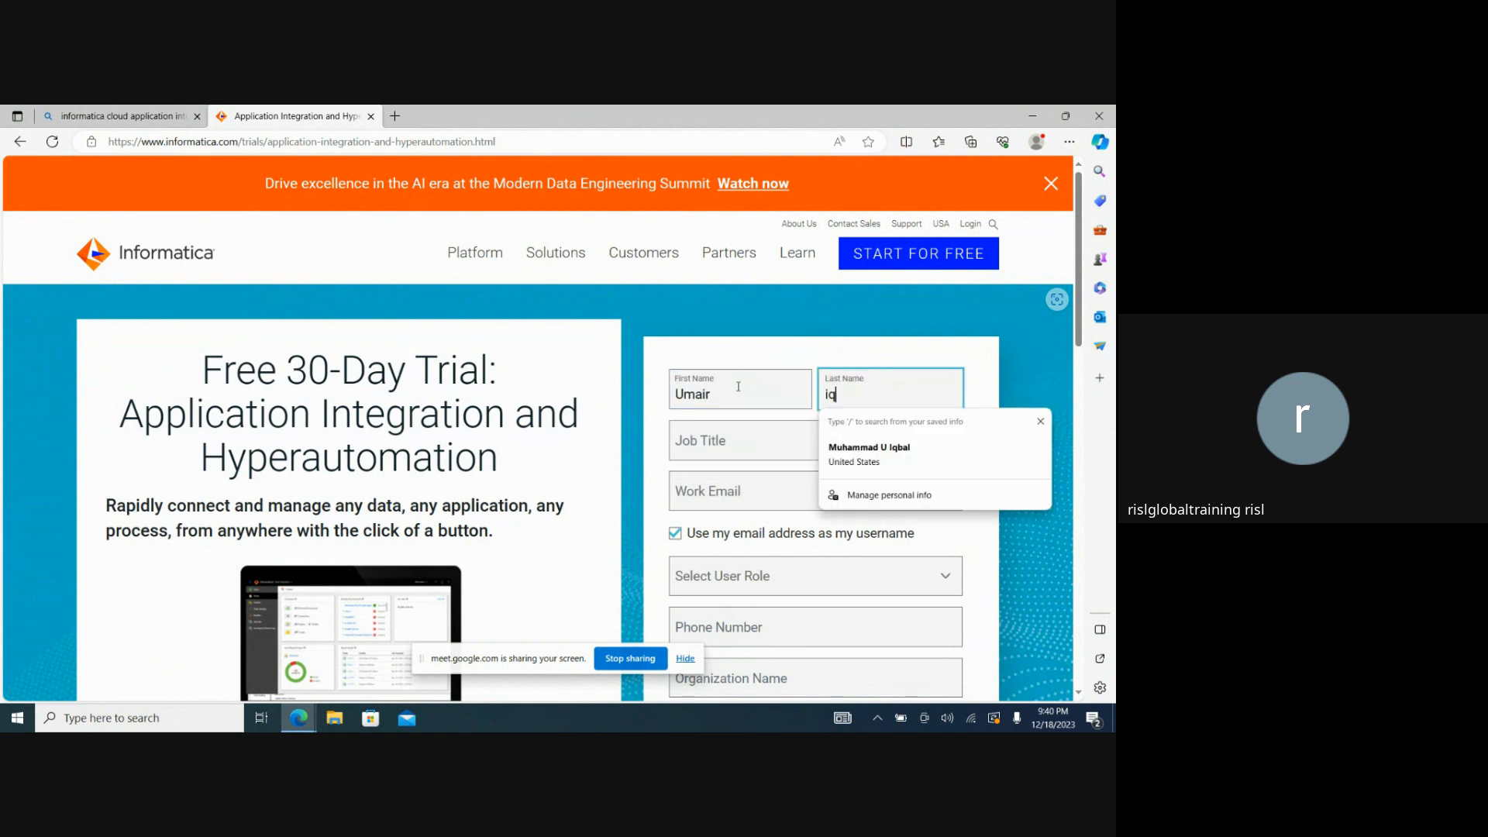
{"action": "key", "text": "Tab"}
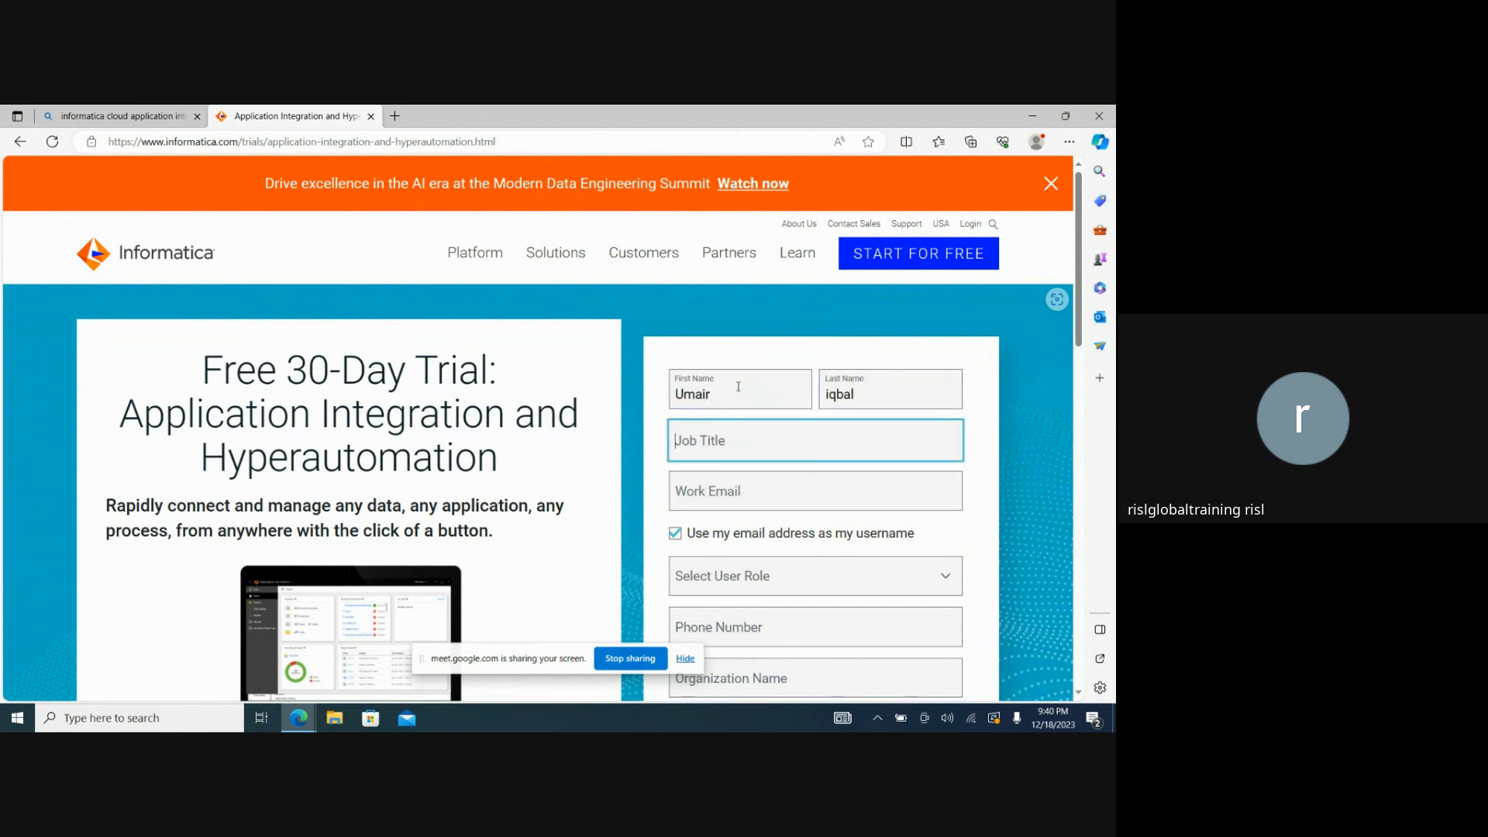
{"action": "type", "text": "ETL Develo"}
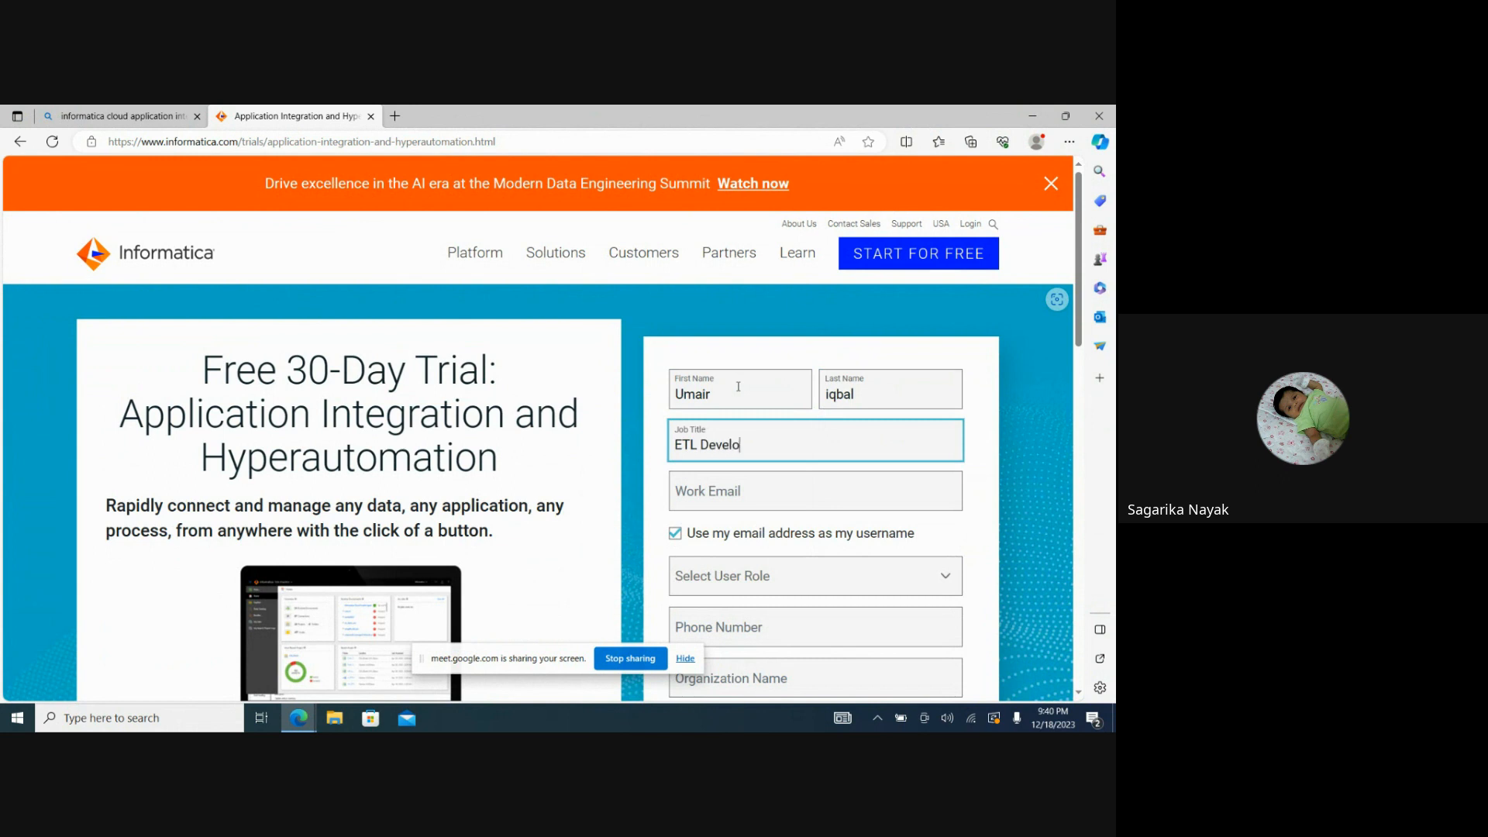
{"action": "type", "text": "per"}
{"action": "key", "text": "Tab"}
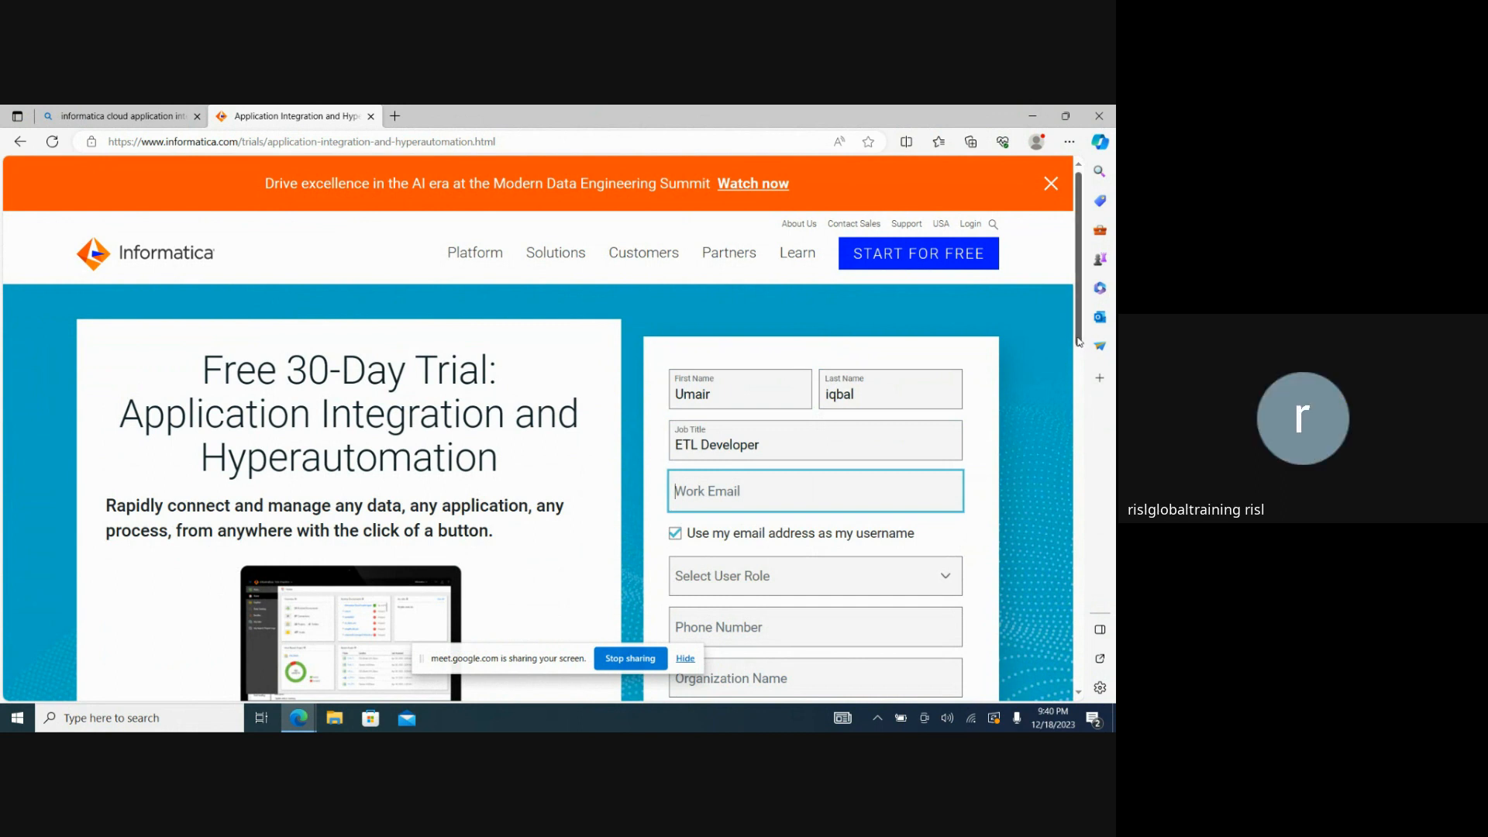
Fill in the registrant's work email using the saved contact suggestion.
{"action": "scroll", "coordinate": [1079, 341], "scroll_direction": "down", "scroll_amount": 2}
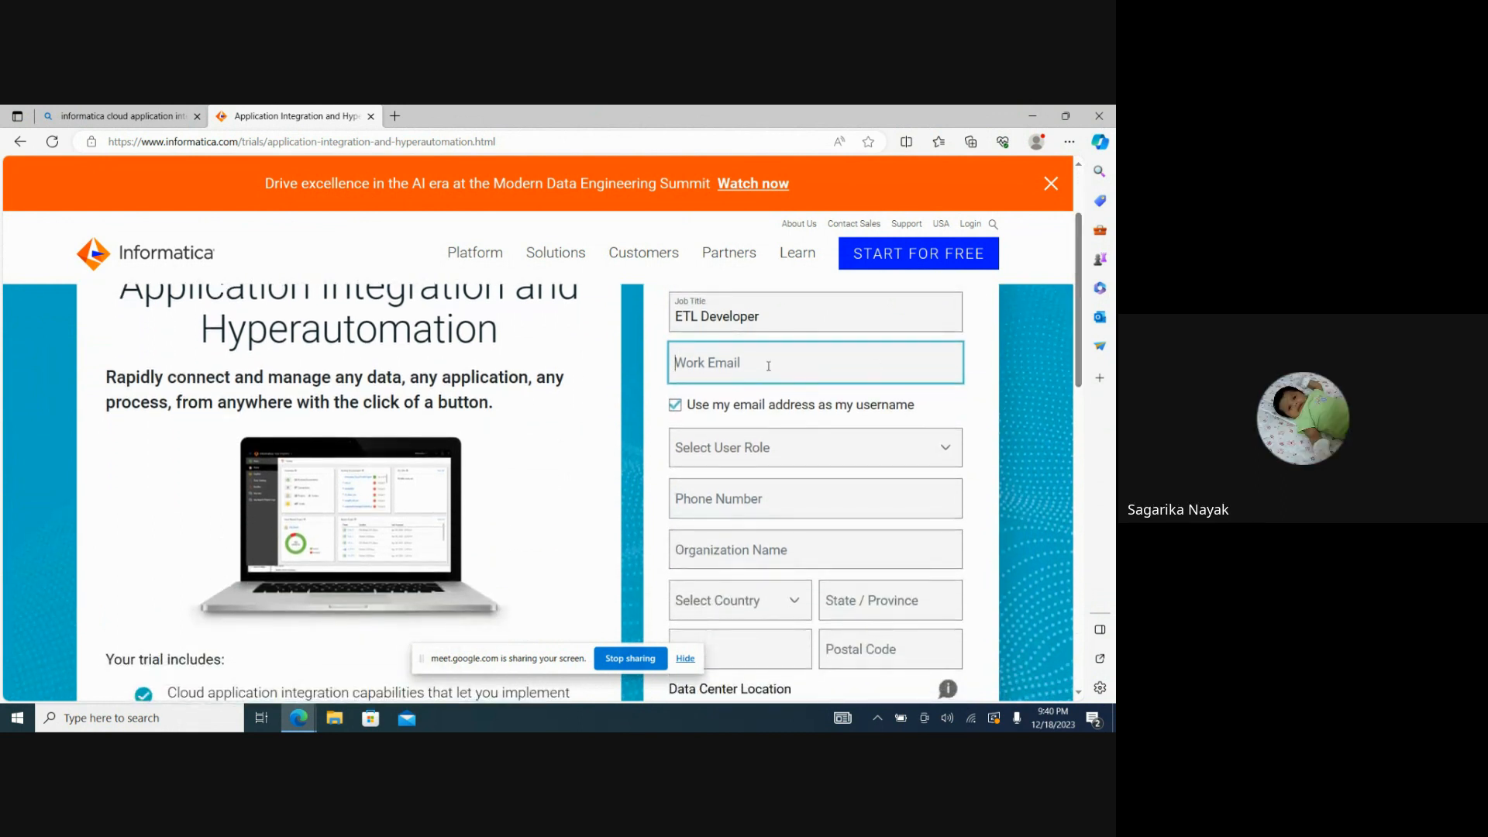
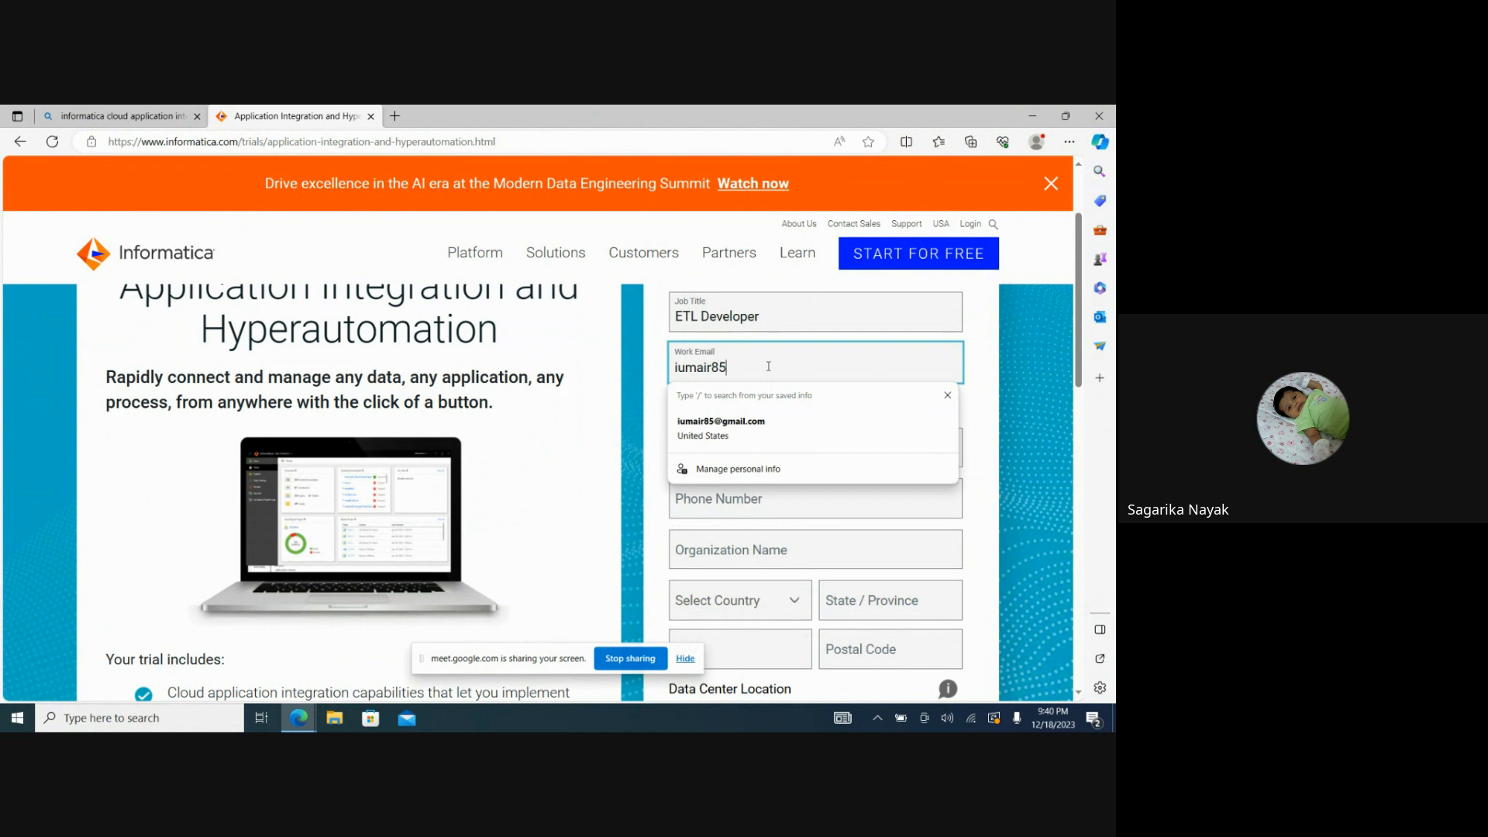
{"action": "left_click", "coordinate": [736, 422]}
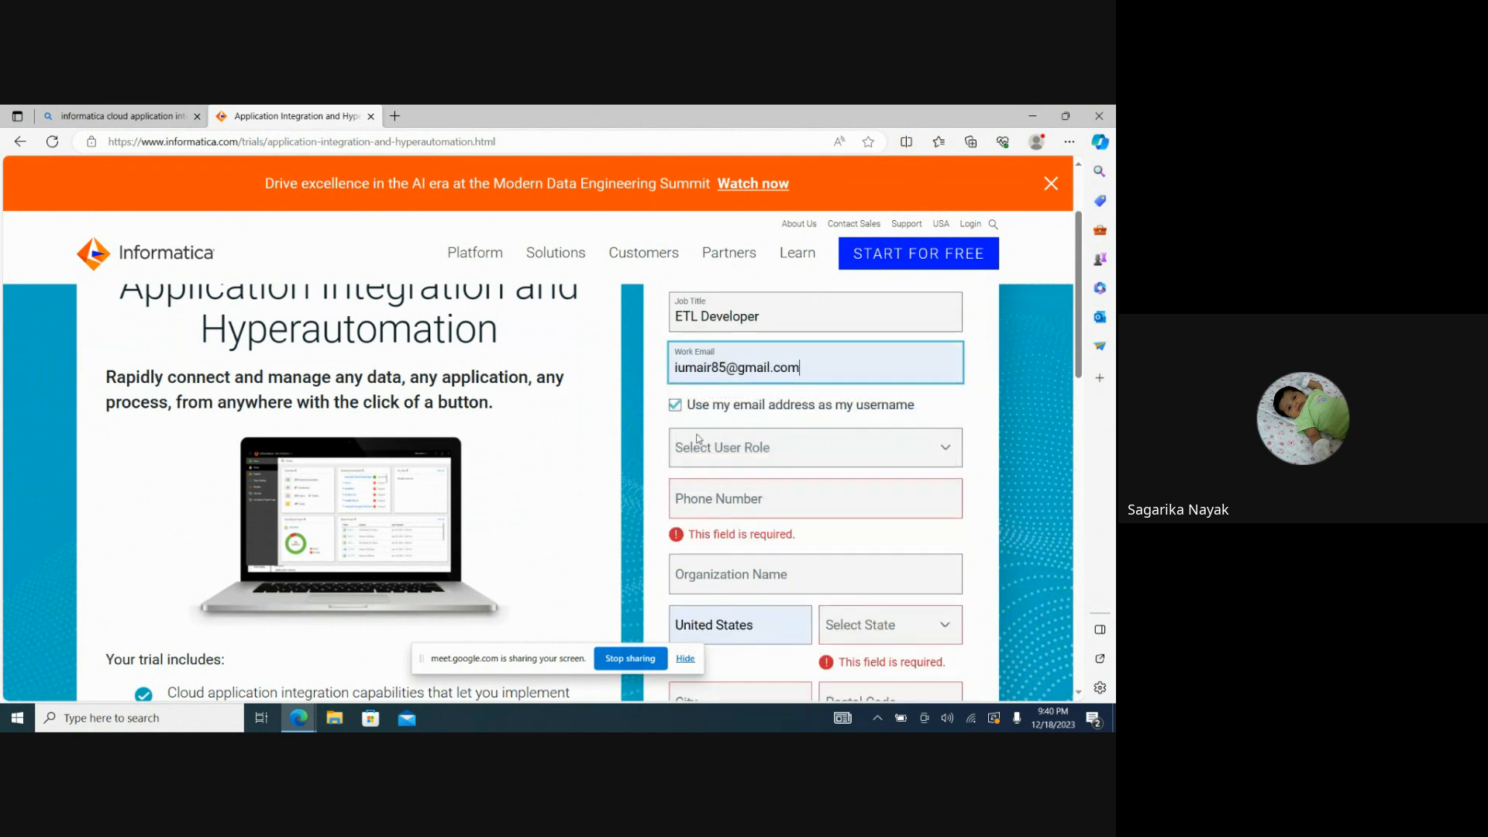
Set the user role in the trial form to Developer.
{"action": "left_click", "coordinate": [714, 447]}
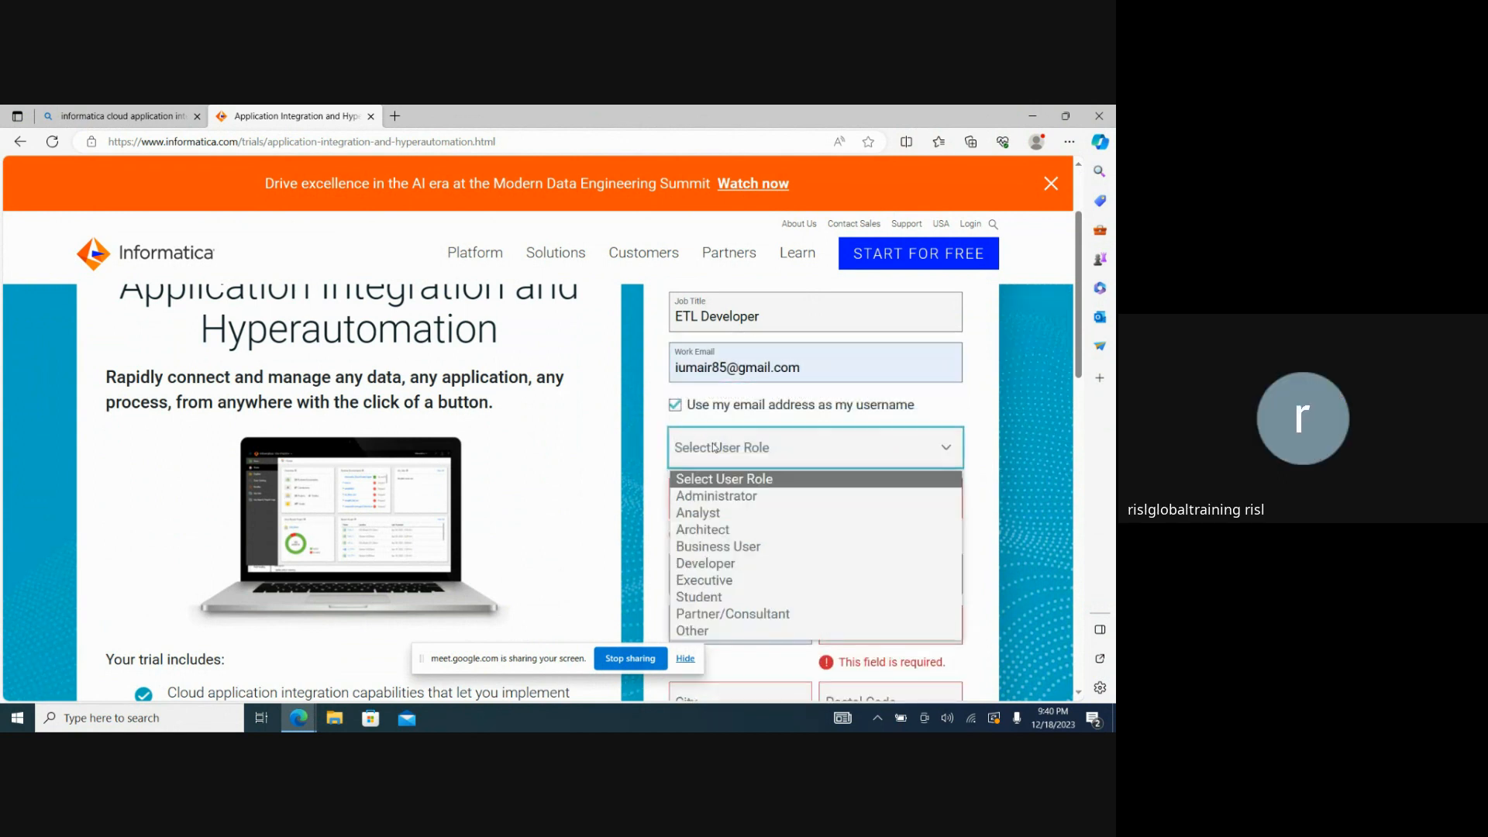
{"action": "left_click", "coordinate": [704, 512]}
{"action": "left_click", "coordinate": [794, 458]}
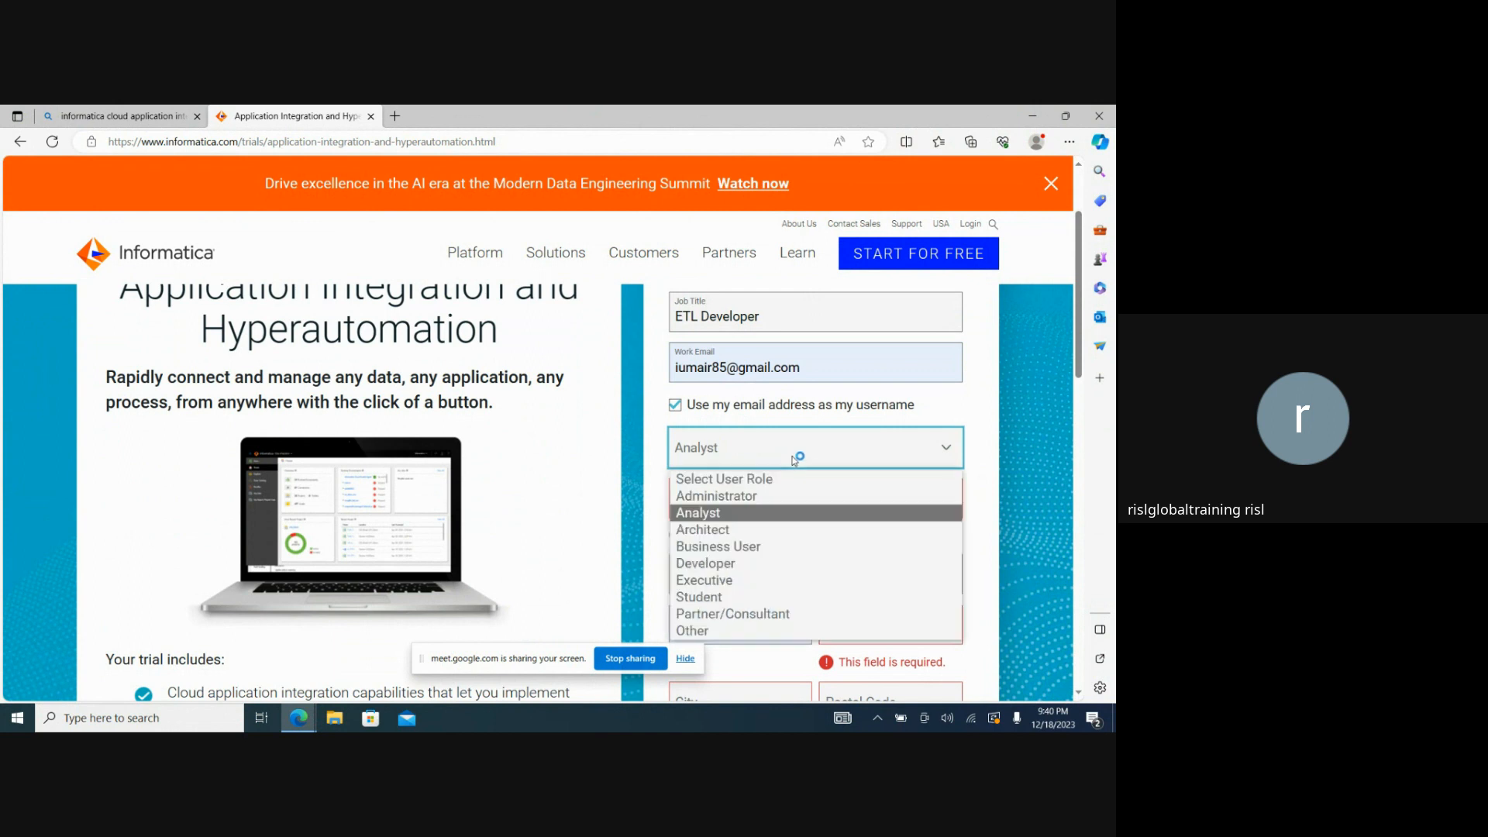
{"action": "left_click", "coordinate": [731, 563]}
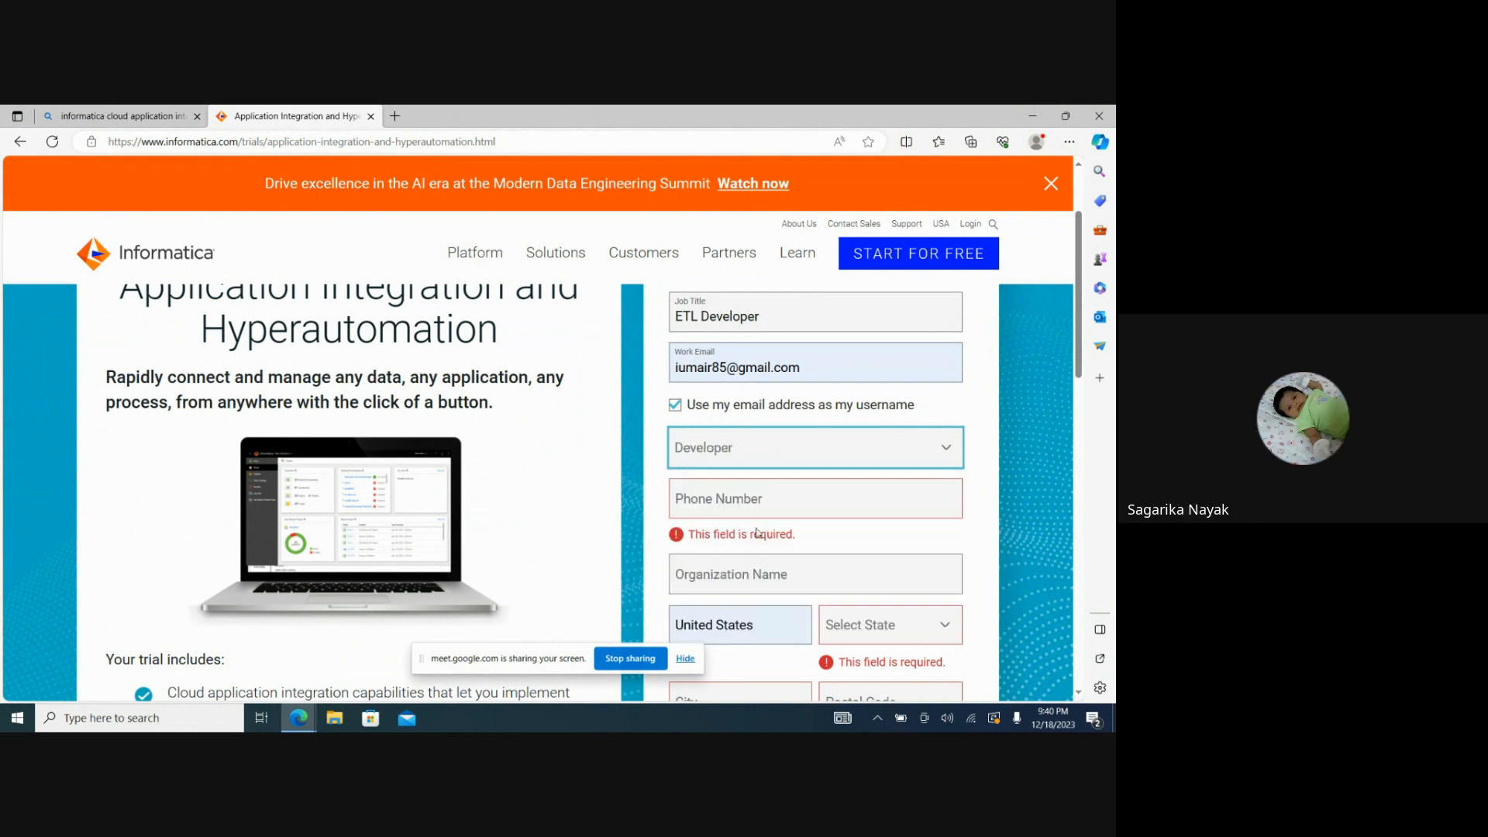
Enter the registrant's phone number and move on to the organization name.
{"action": "left_click", "coordinate": [731, 508]}
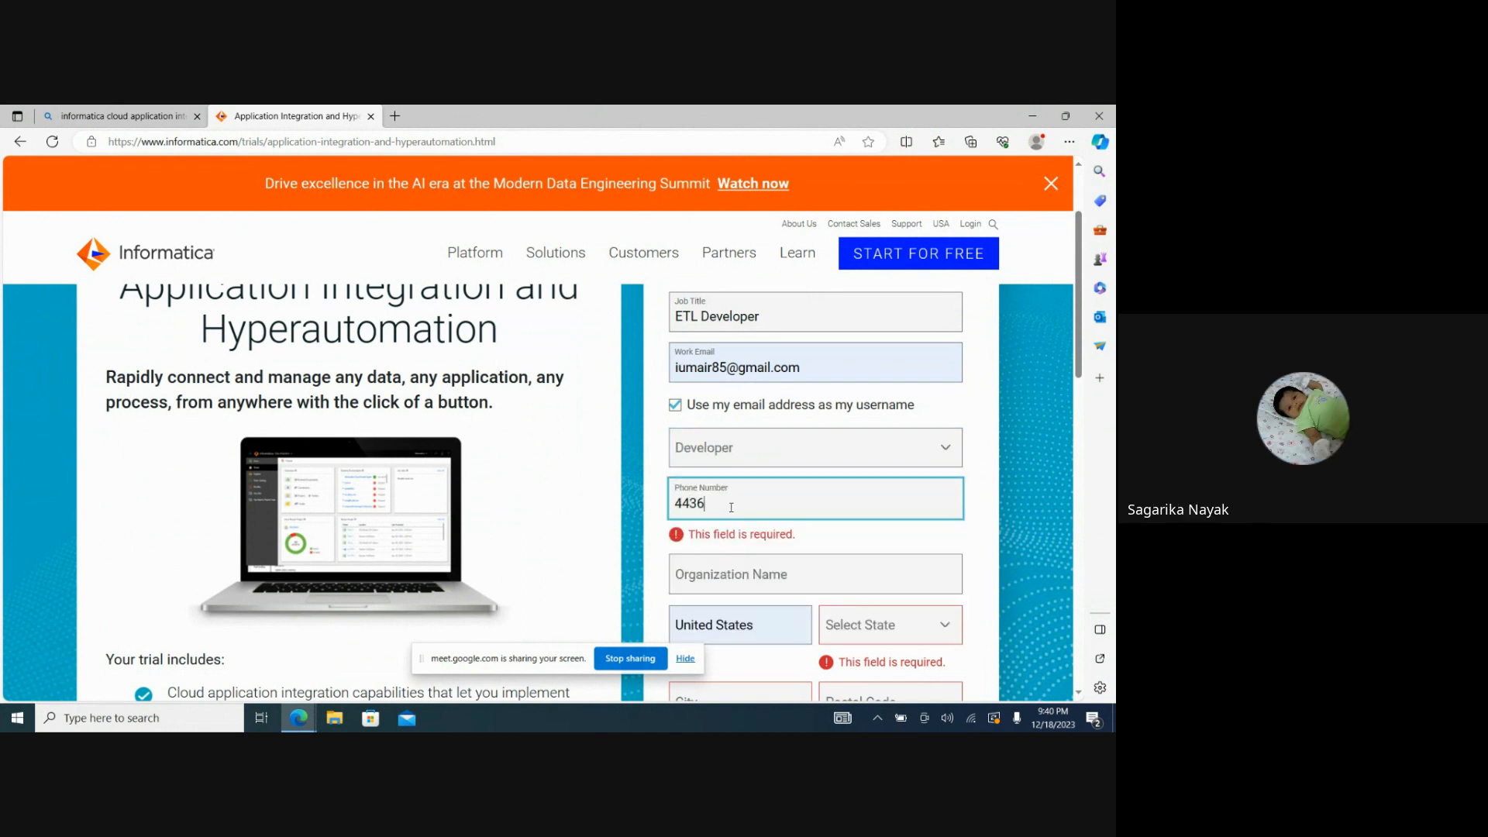
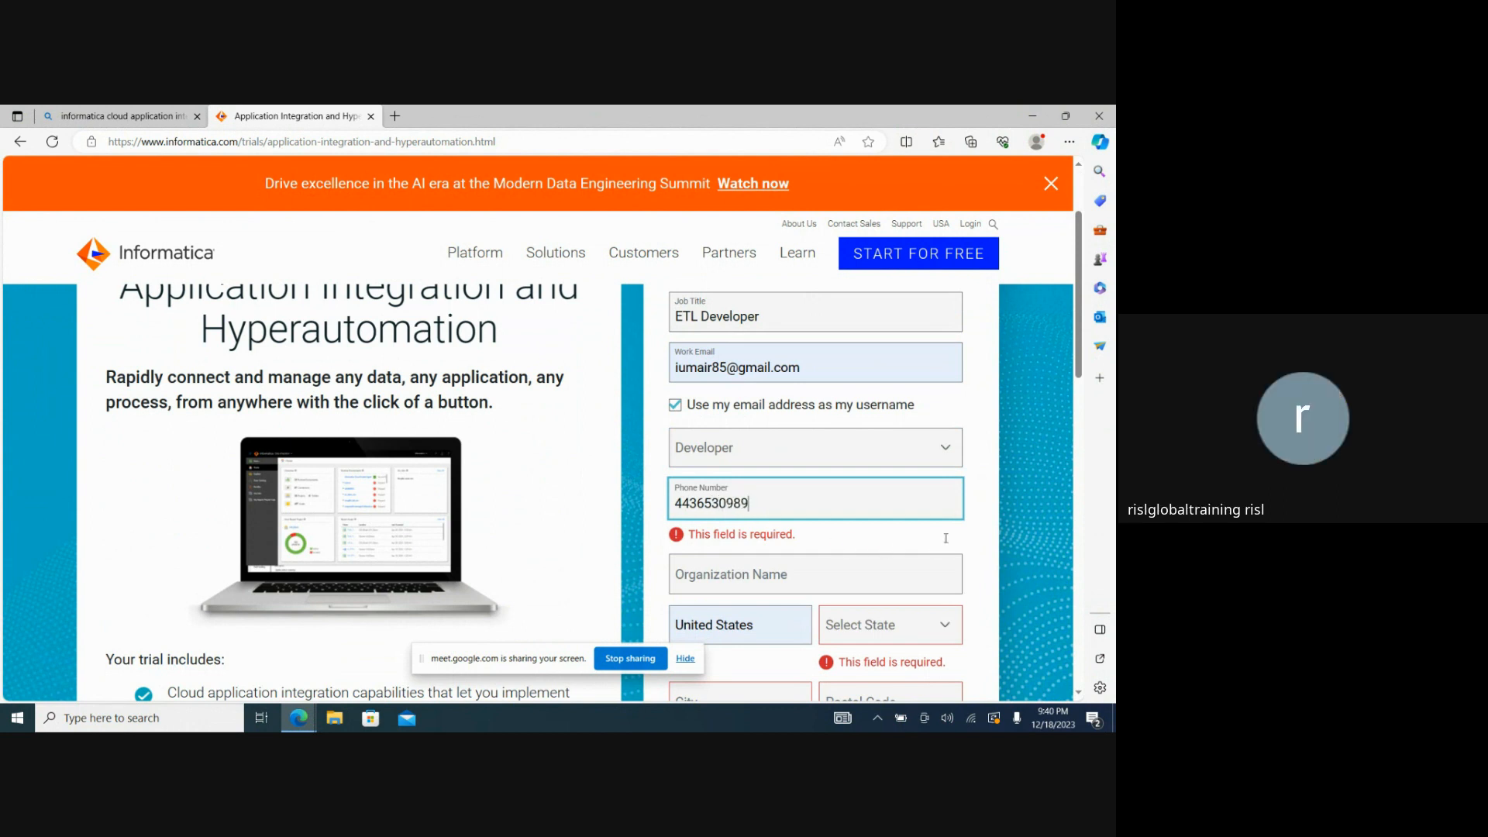
{"action": "key", "text": "Tab"}
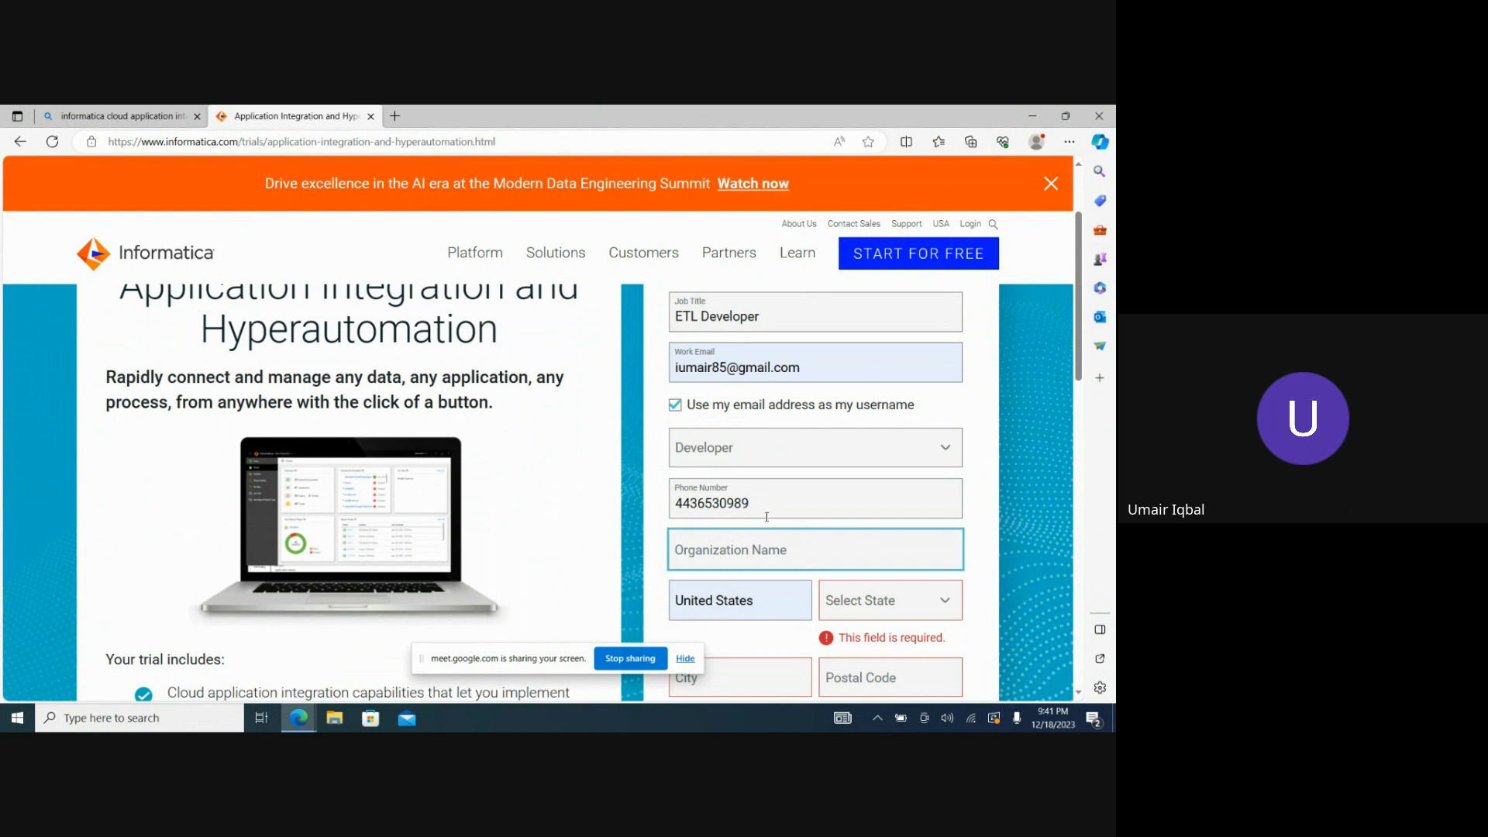
{"action": "scroll", "coordinate": [1069, 376], "scroll_direction": "down", "scroll_amount": 2}
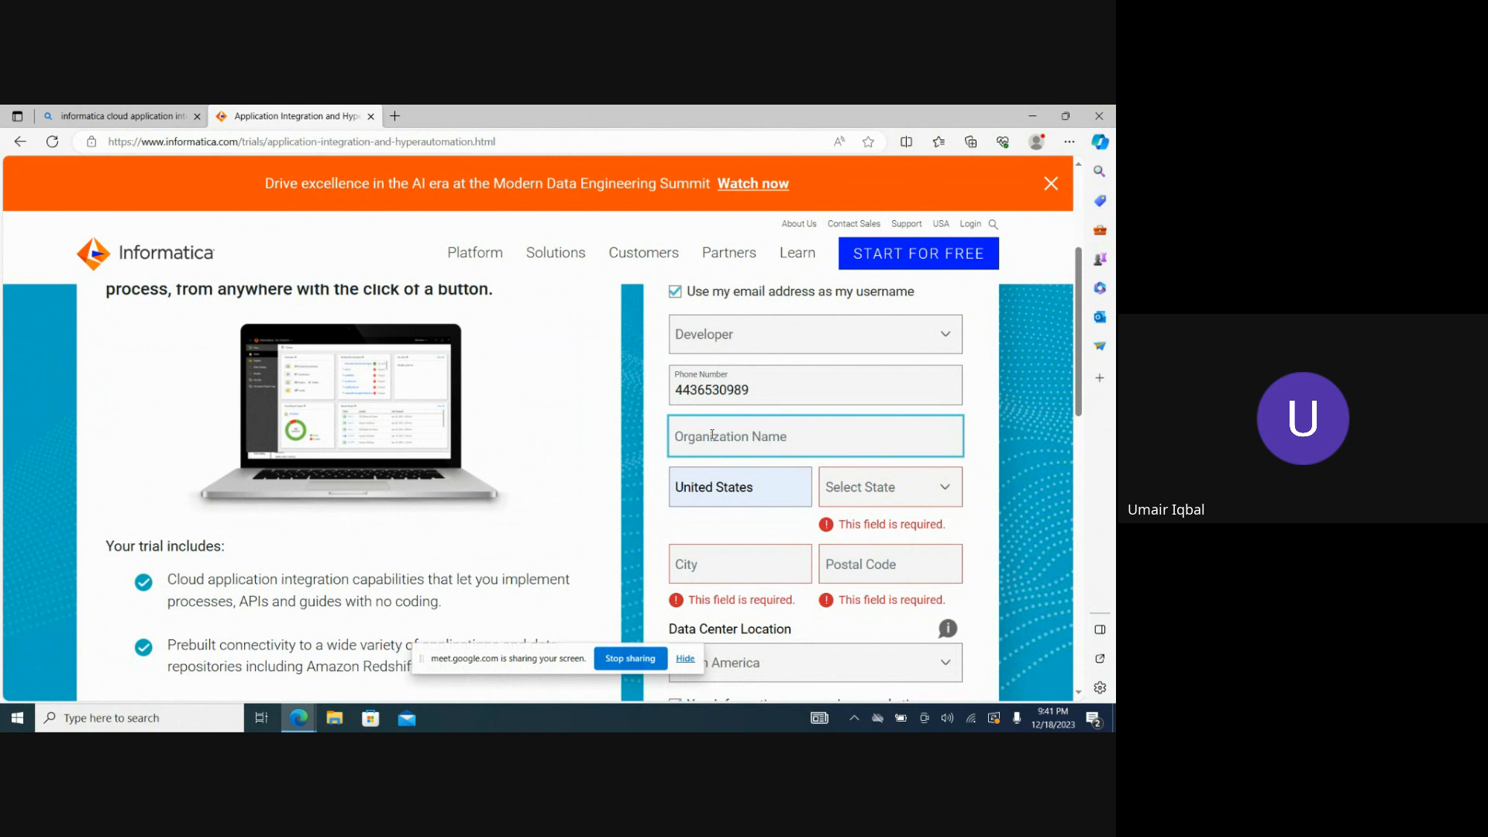
Set the organization name to Wipro and select Maryland as the state in the trial form.
{"action": "type", "text": "Wipro"}
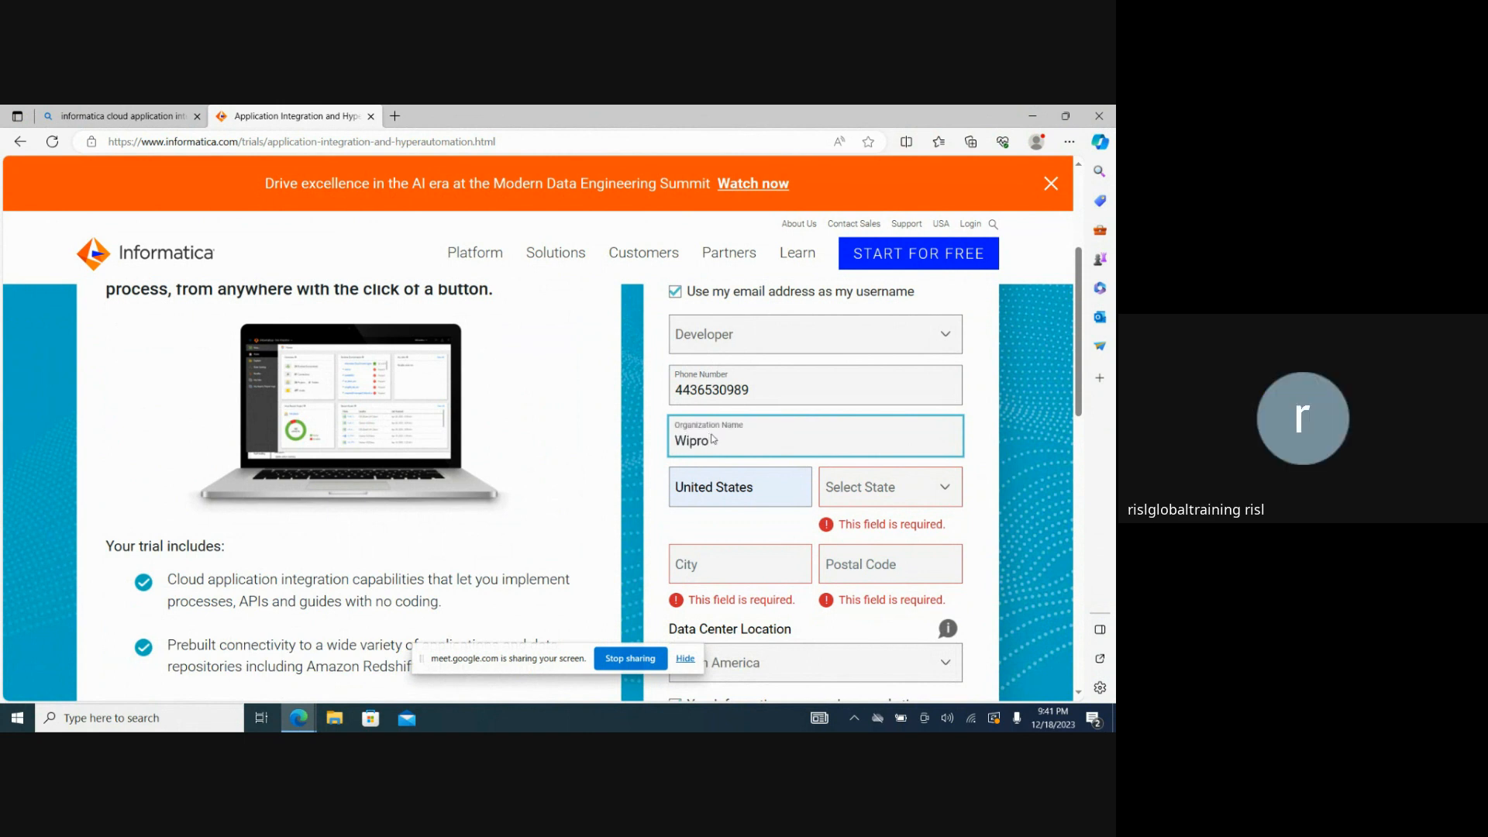
{"action": "mouse_move", "coordinate": [1079, 401]}
{"action": "left_mouse_down"}
{"action": "mouse_move", "coordinate": [1080, 471]}
{"action": "mouse_move", "coordinate": [1082, 423]}
{"action": "left_mouse_up"}
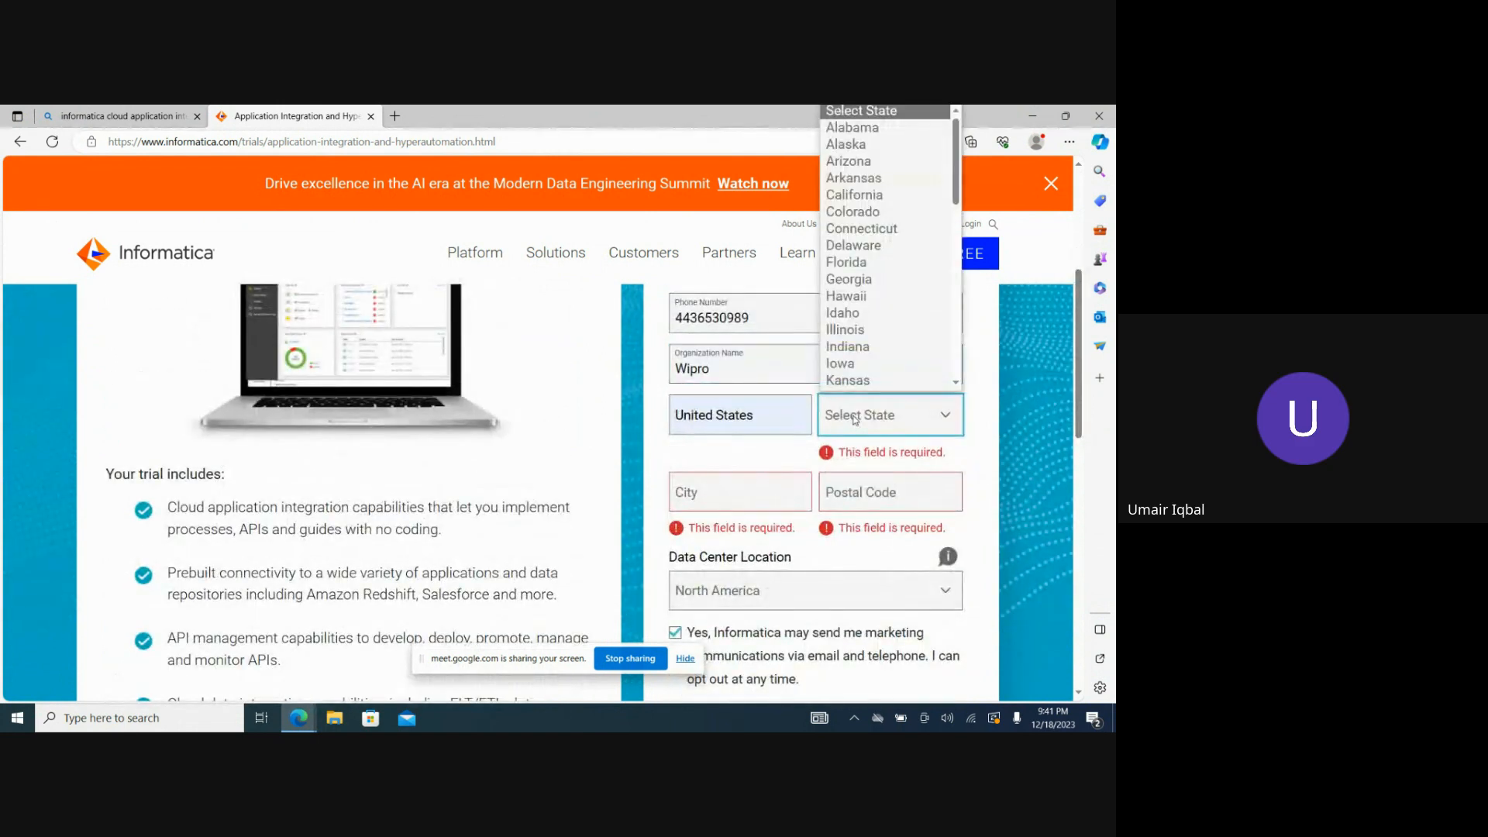
{"action": "scroll", "coordinate": [898, 232], "scroll_direction": "down", "scroll_amount": 4}
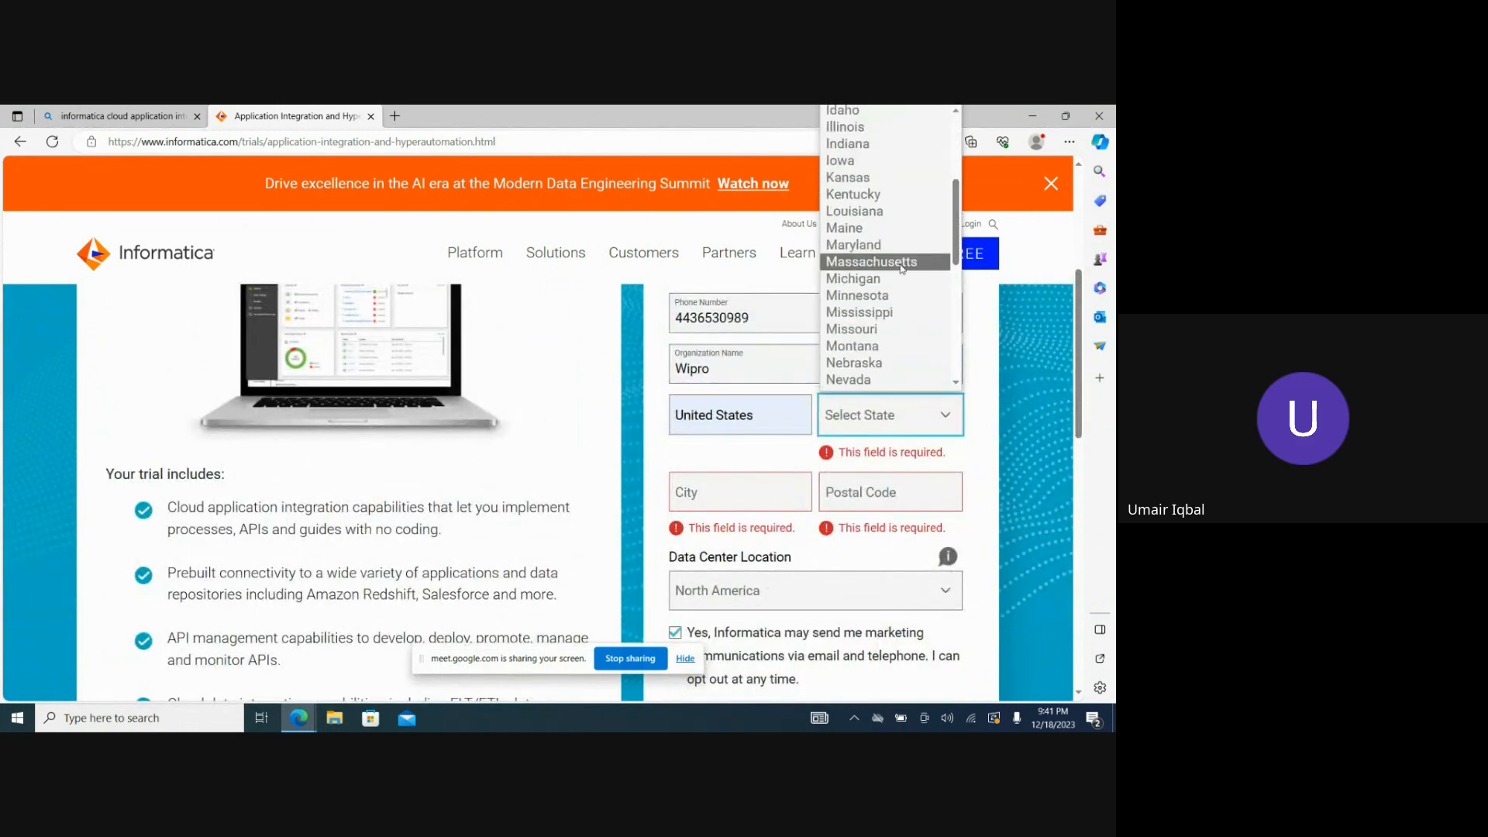
{"action": "left_click", "coordinate": [853, 246]}
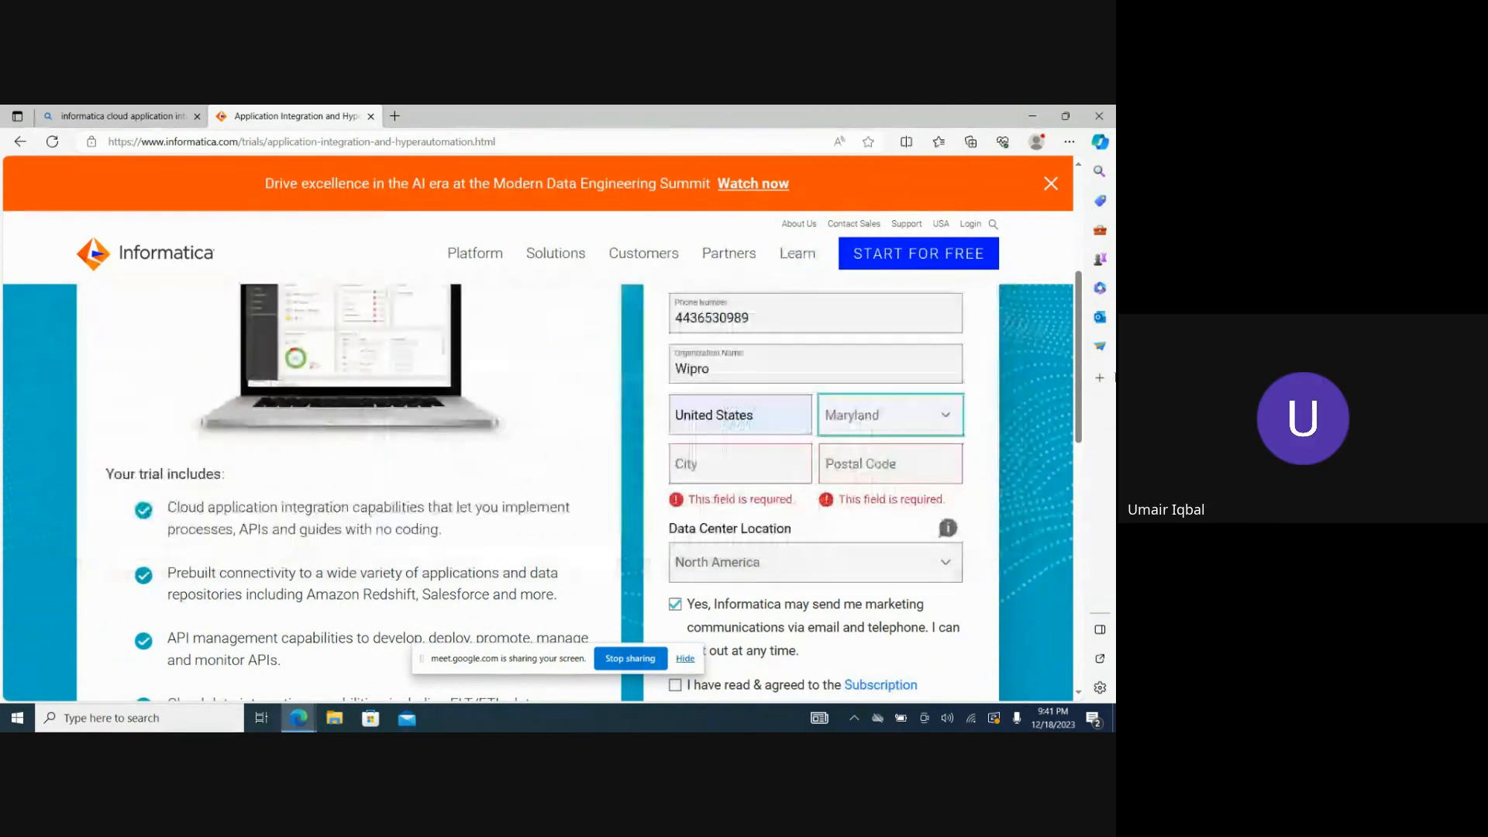
Enter the registrant's city and postal code in the trial form.
{"action": "left_click", "coordinate": [728, 468]}
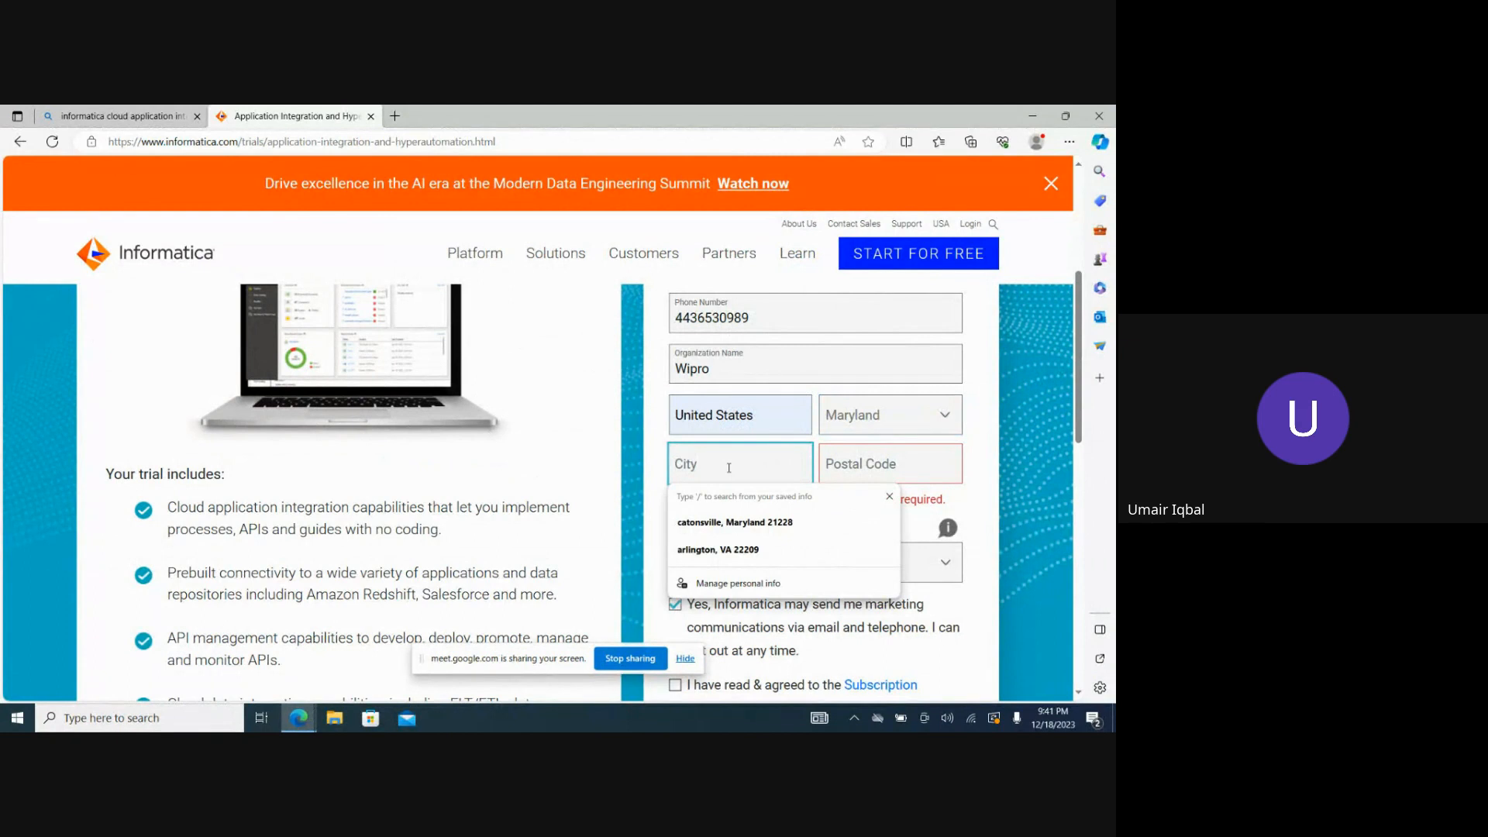
{"action": "type", "text": "baltimore"}
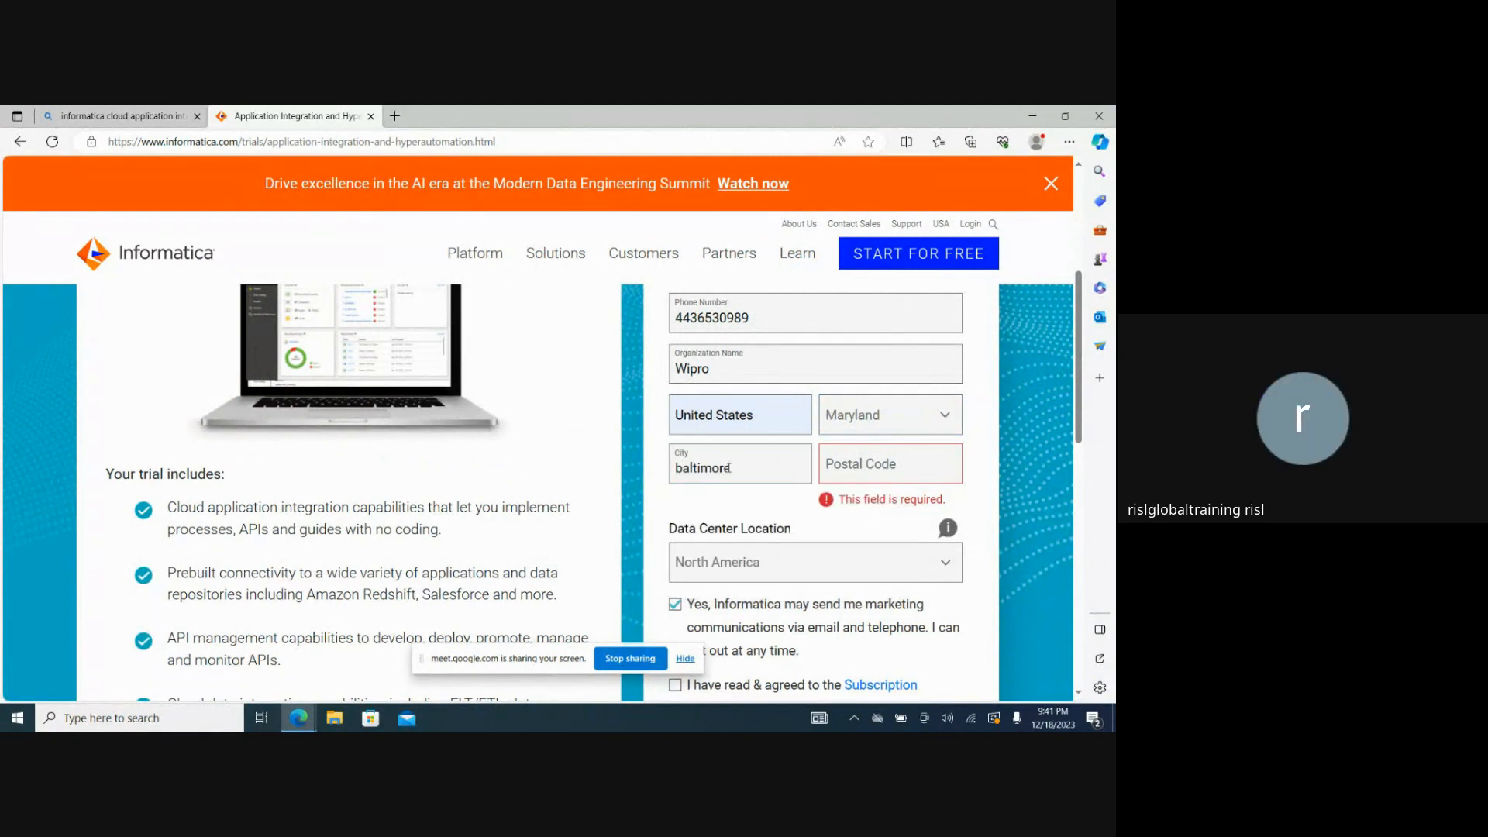
{"action": "left_click", "coordinate": [858, 468]}
{"action": "type", "text": "21228"}
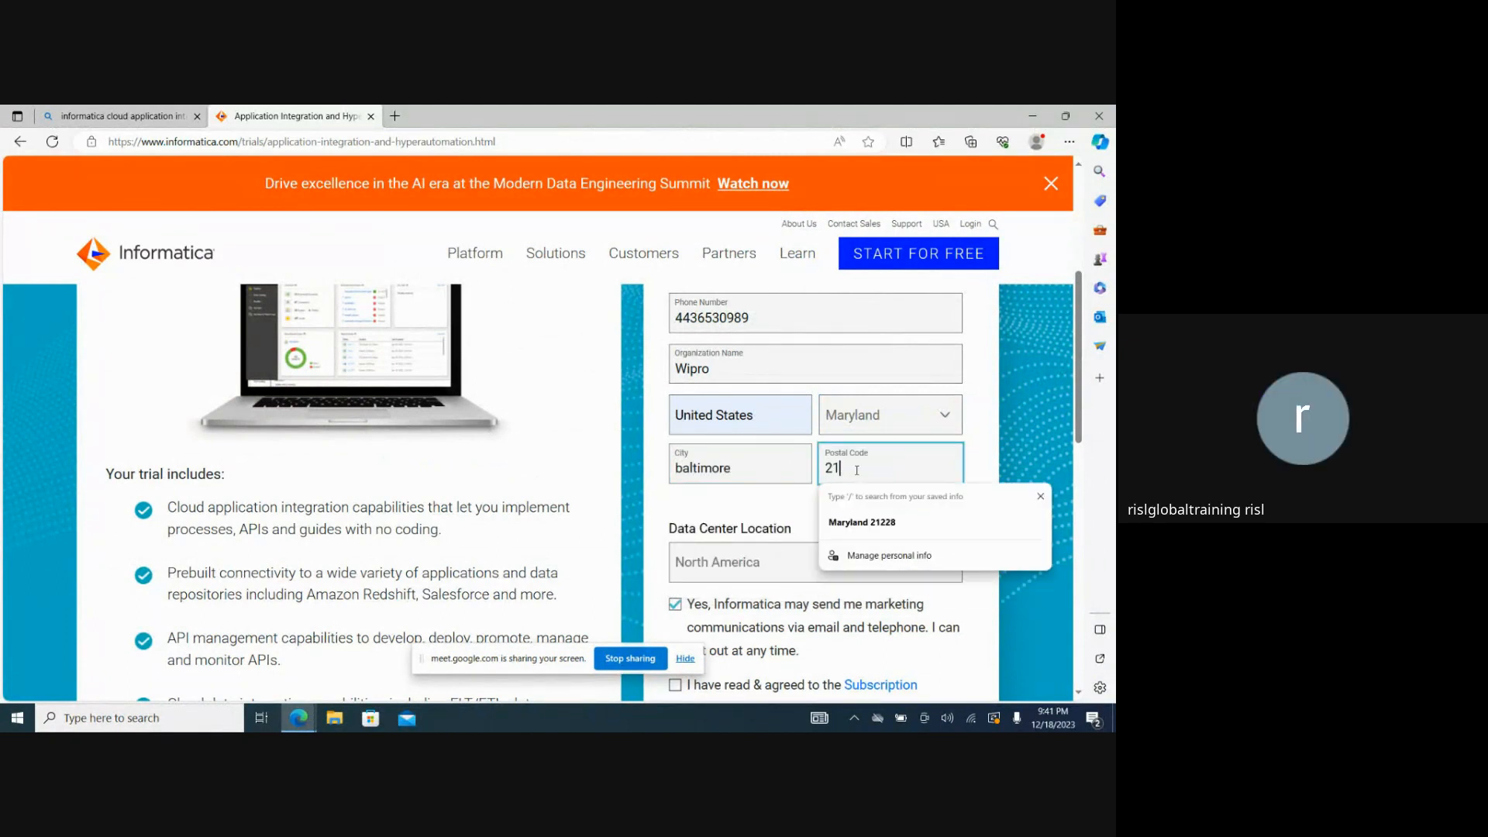
{"action": "left_click", "coordinate": [984, 474]}
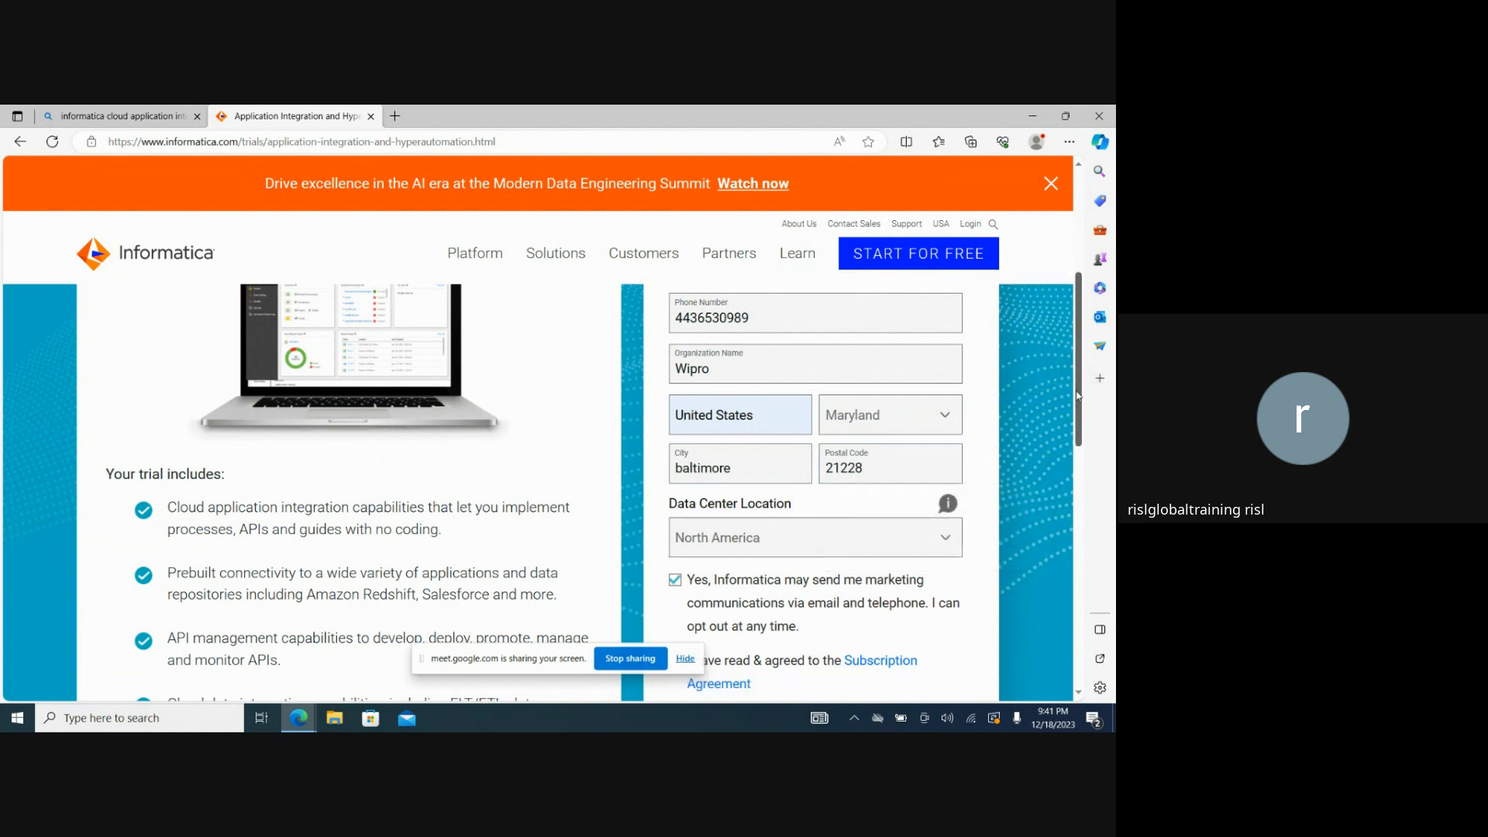
Agree to the Subscription Agreement and opt out of Informatica's marketing communications.
{"action": "scroll", "coordinate": [1083, 444], "scroll_direction": "down", "scroll_amount": 2}
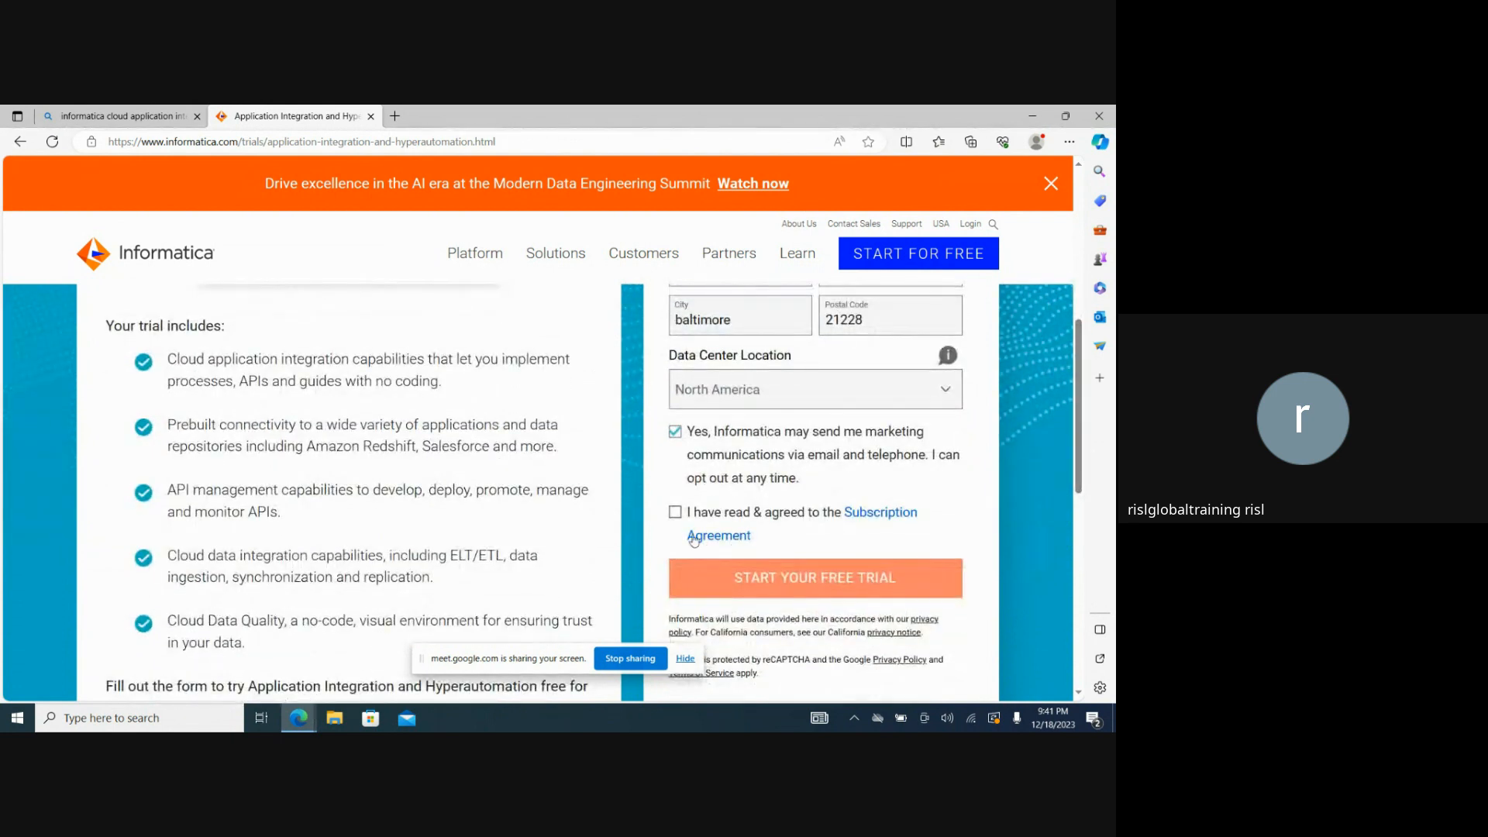
{"action": "left_click", "coordinate": [675, 511]}
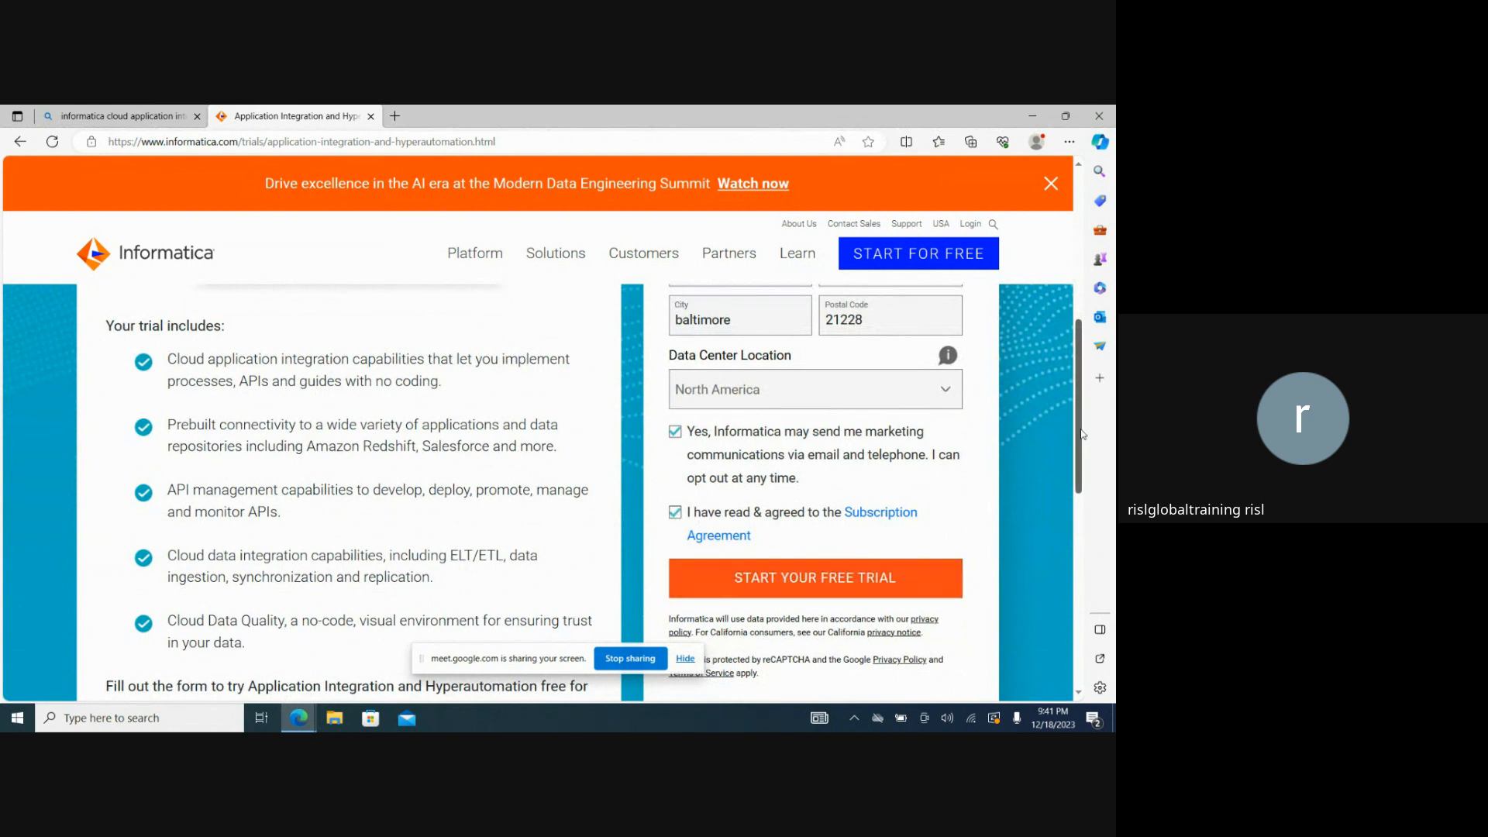
{"action": "scroll", "coordinate": [1078, 457], "scroll_direction": "down", "scroll_amount": 1}
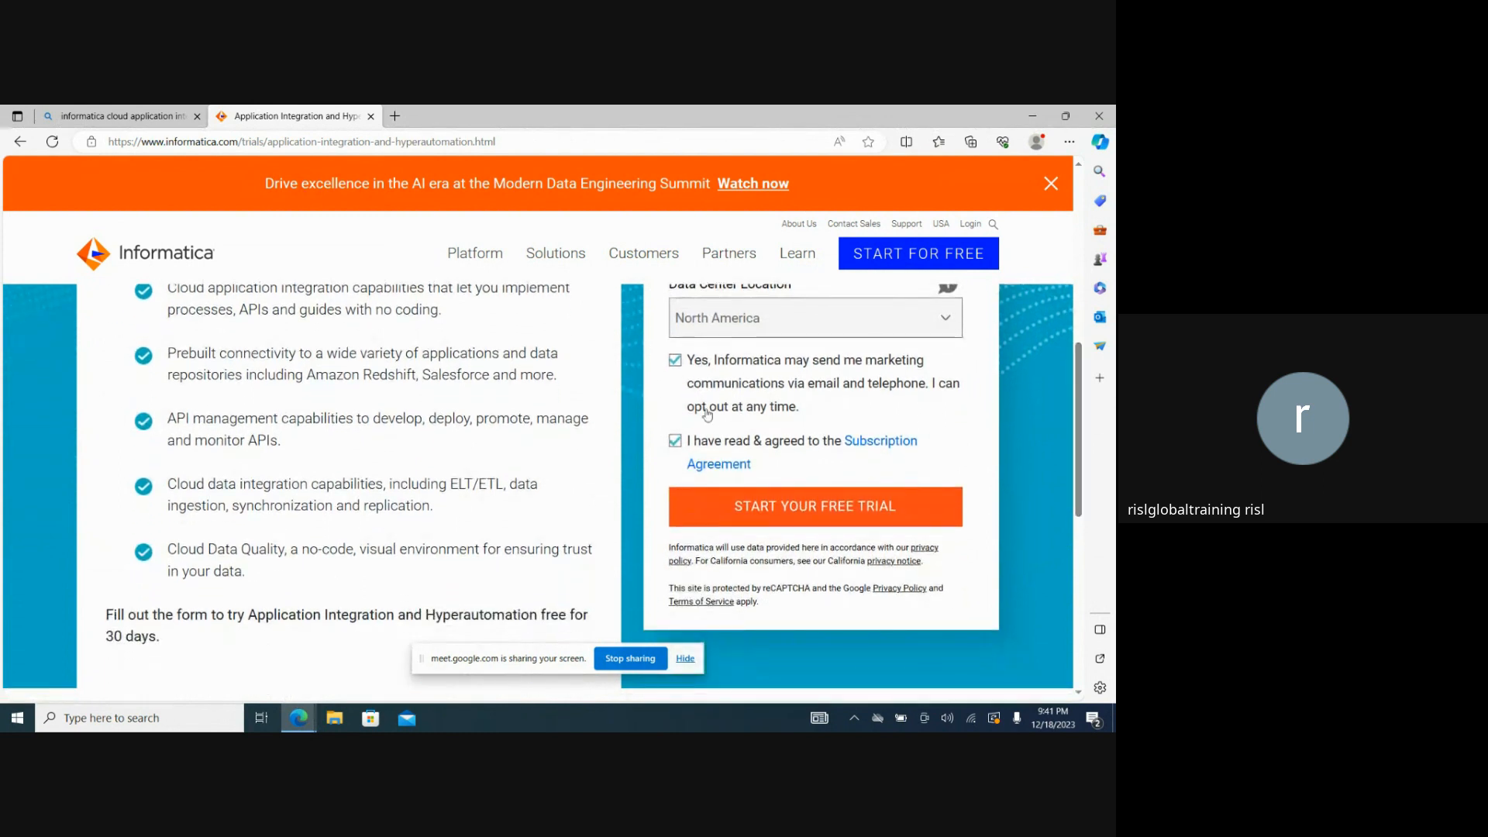
{"action": "left_click", "coordinate": [675, 359]}
Submit the form to start the free trial and dismiss the site experience survey without sending it.
{"action": "left_click", "coordinate": [784, 506]}
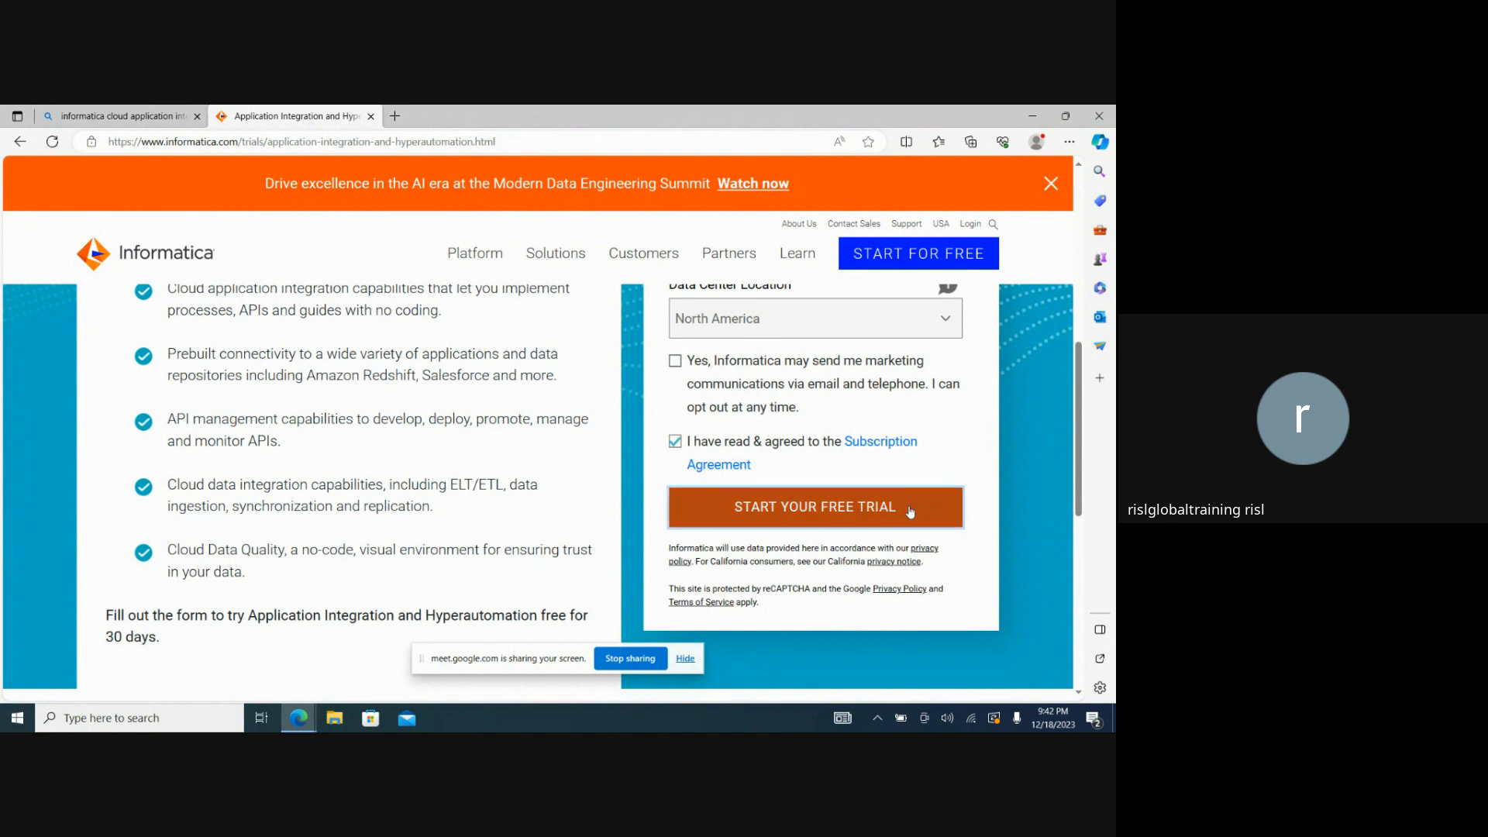
{"action": "left_click", "coordinate": [910, 510]}
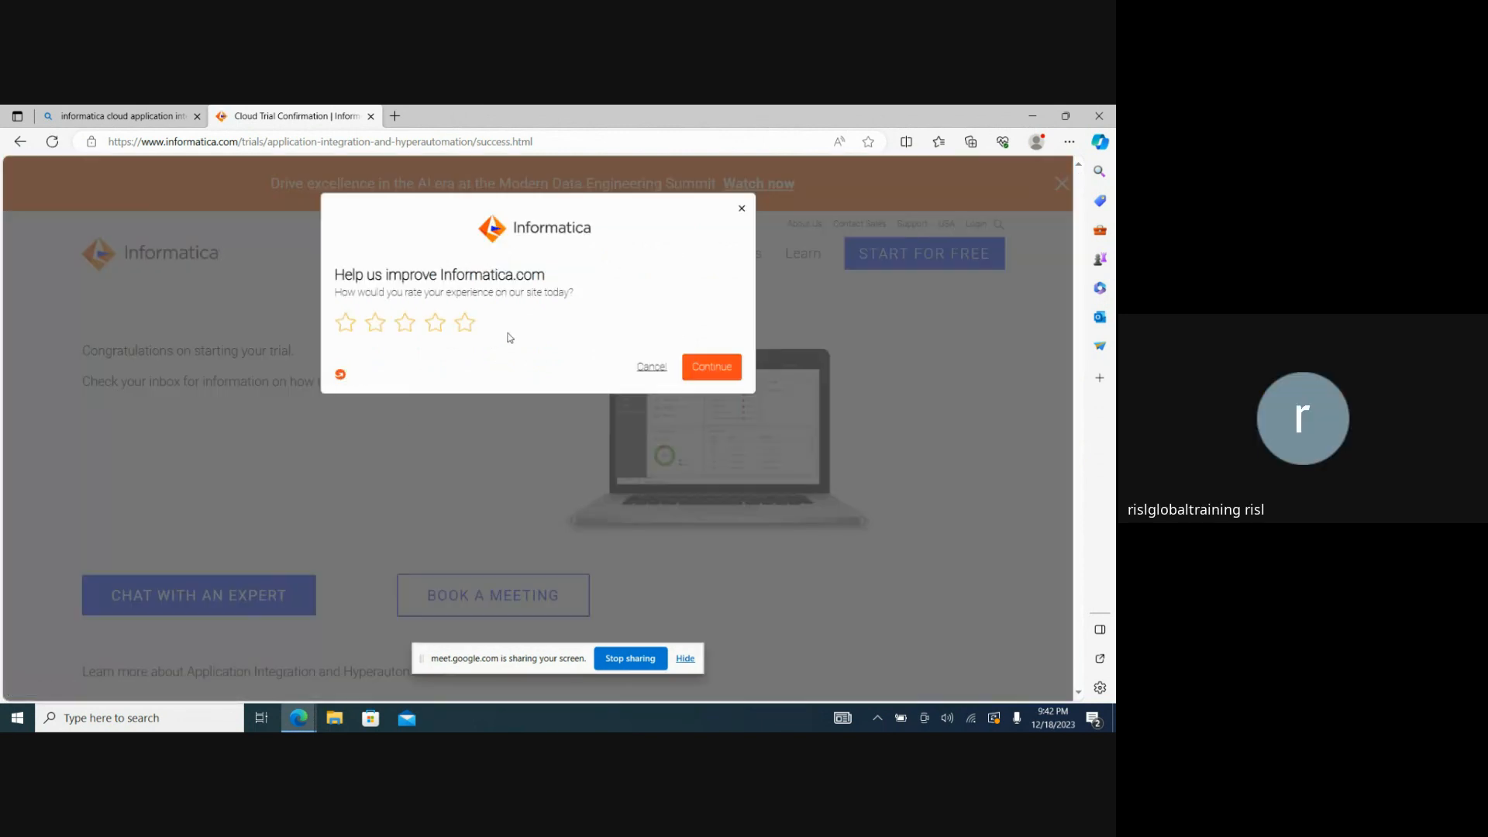
{"action": "left_click", "coordinate": [466, 322]}
{"action": "left_click", "coordinate": [649, 366]}
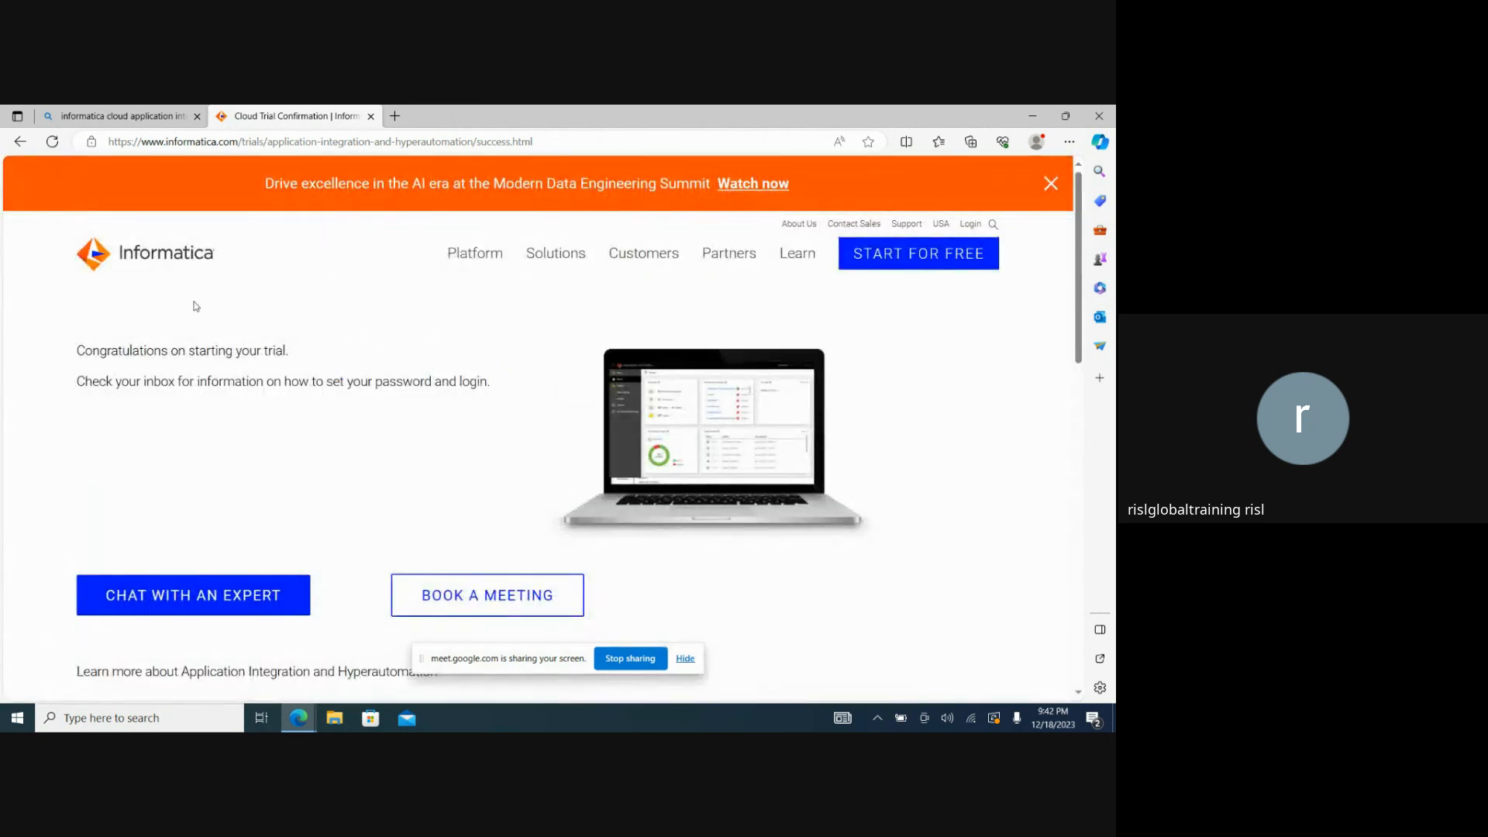
Switch to the Gmail inbox, open the Informatica Intelligent Cloud Services Account email and follow its account verification link.
{"action": "mouse_move", "coordinate": [308, 725]}
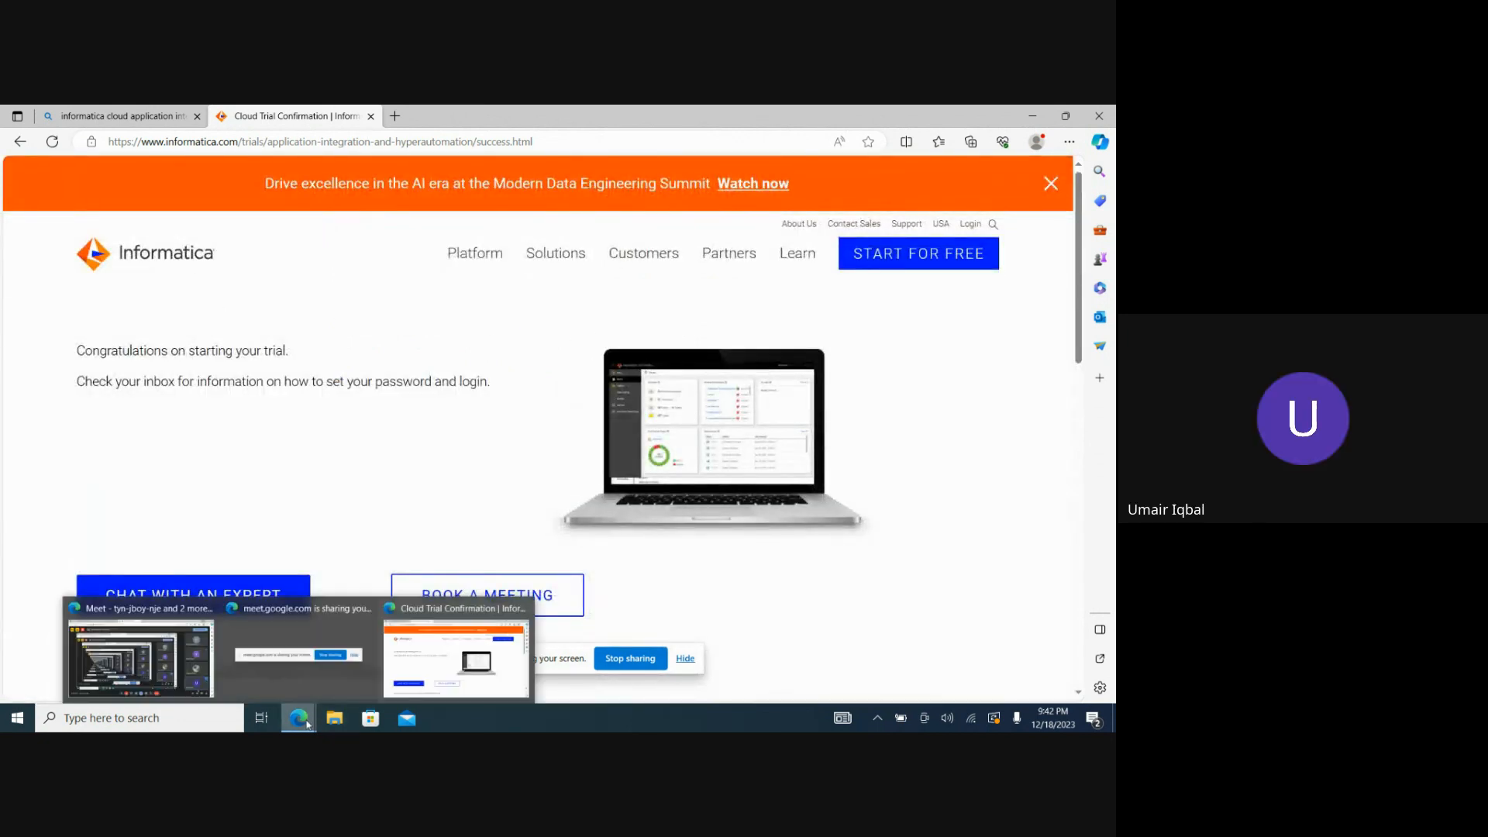
{"action": "left_click", "coordinate": [170, 667]}
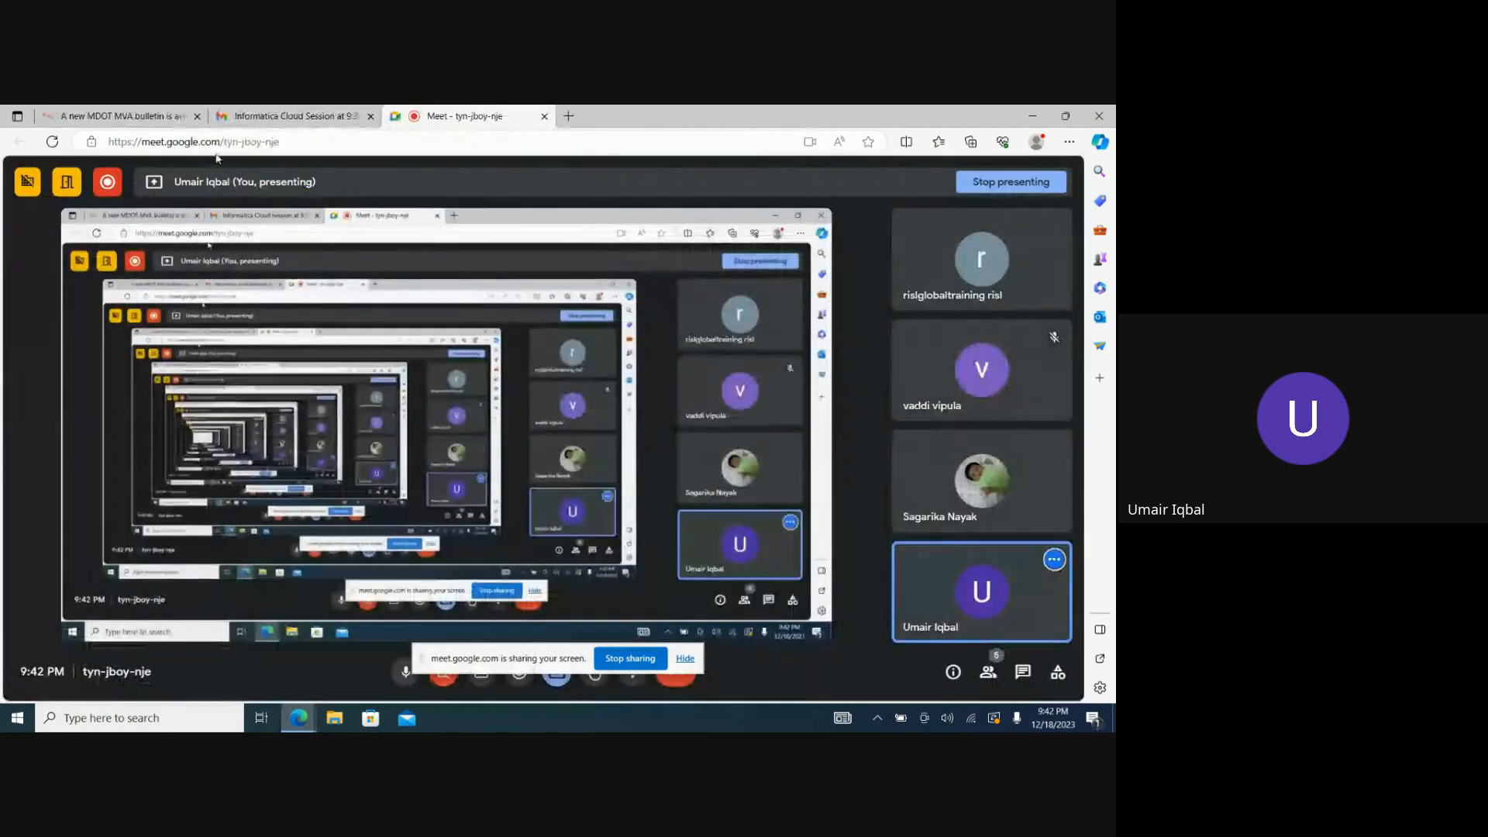
{"action": "left_click", "coordinate": [301, 115]}
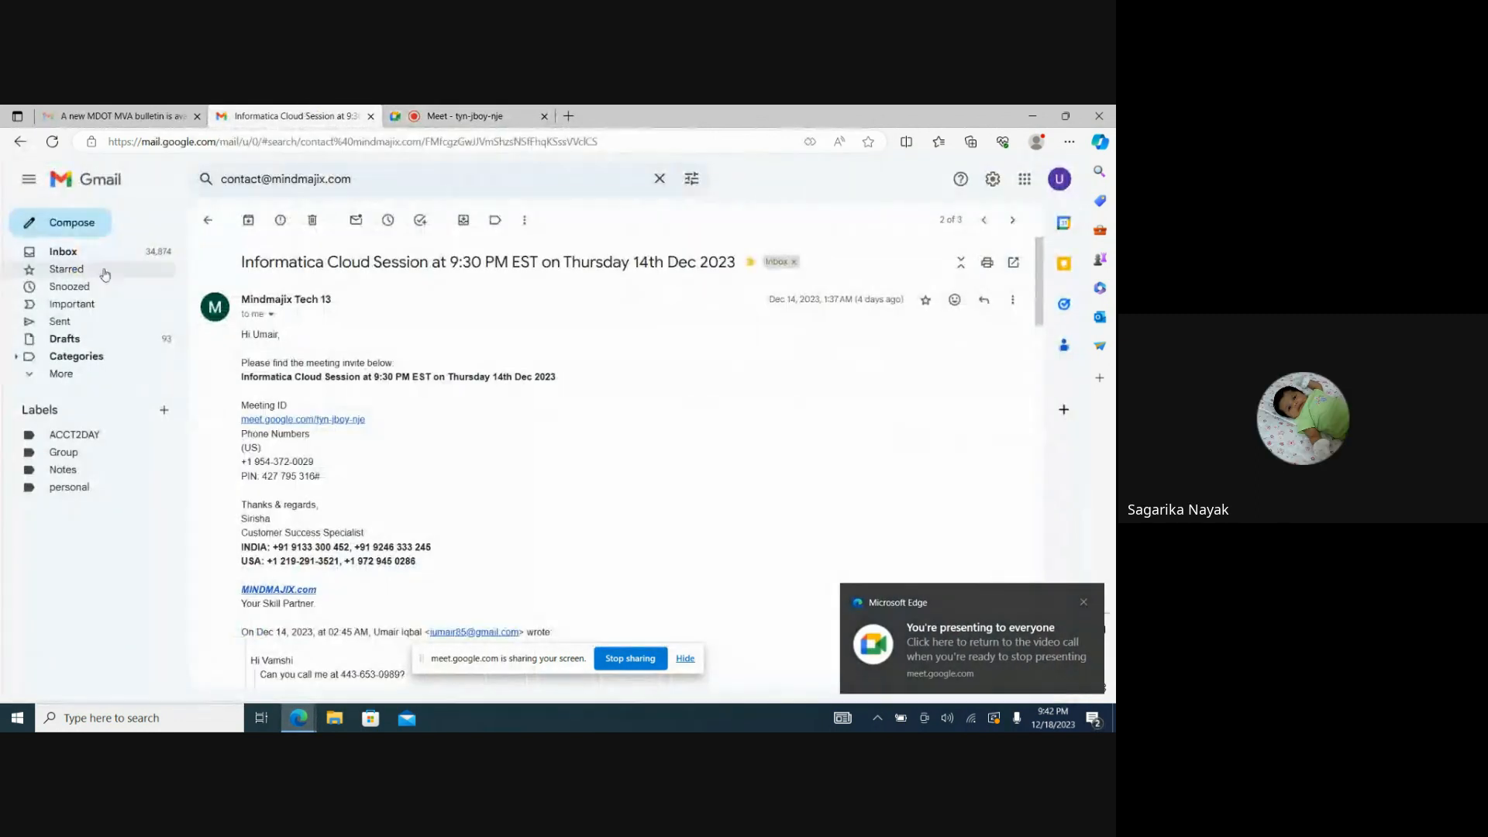
{"action": "left_click", "coordinate": [75, 256]}
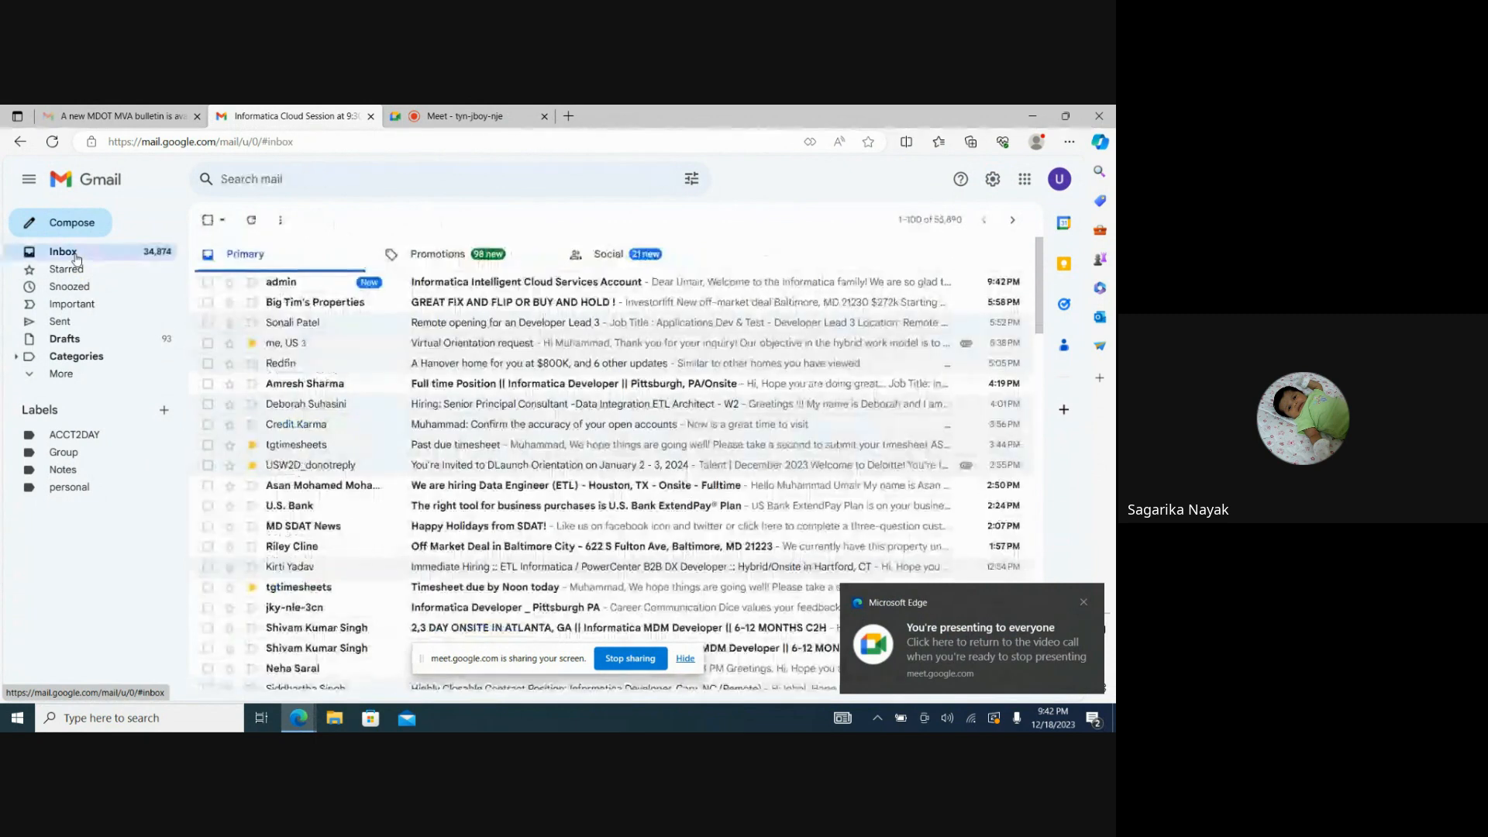
{"action": "left_click", "coordinate": [455, 286]}
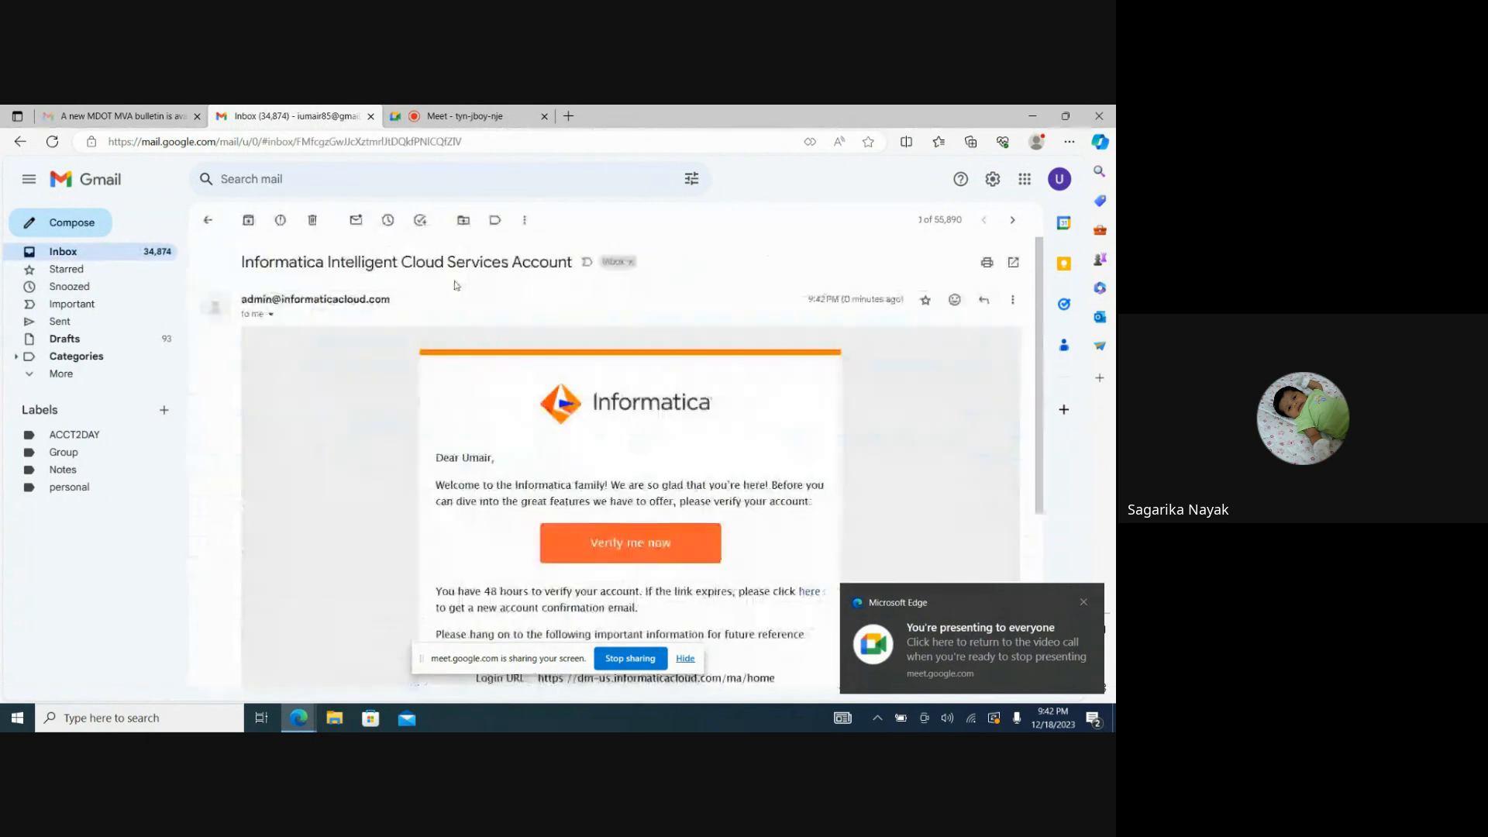
{"action": "left_click", "coordinate": [595, 545]}
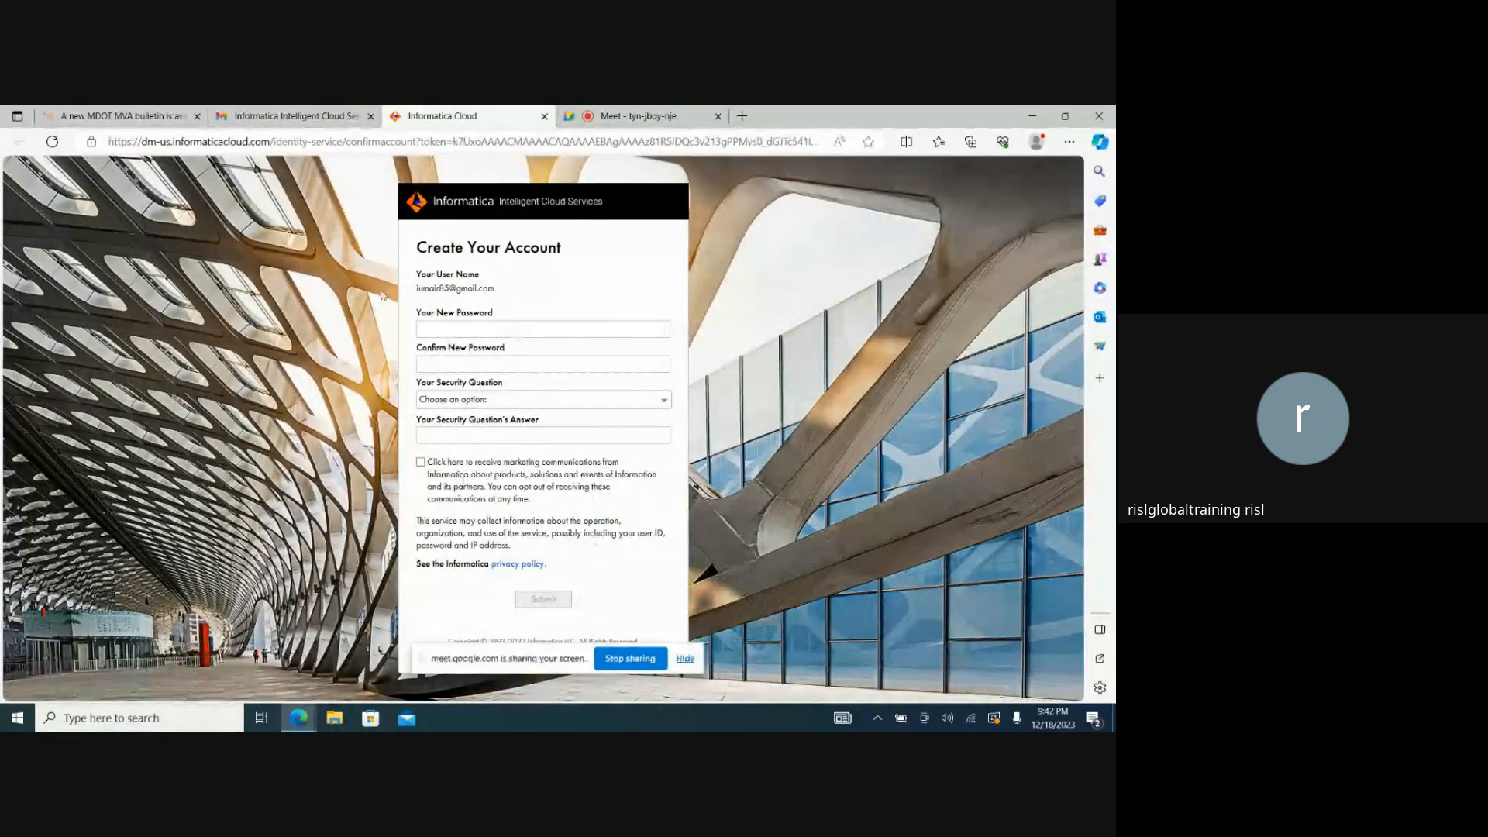
Enter a new account password and repeat it in the confirmation field.
{"action": "left_click", "coordinate": [527, 327]}
{"action": "type", "text": "••••••••"}
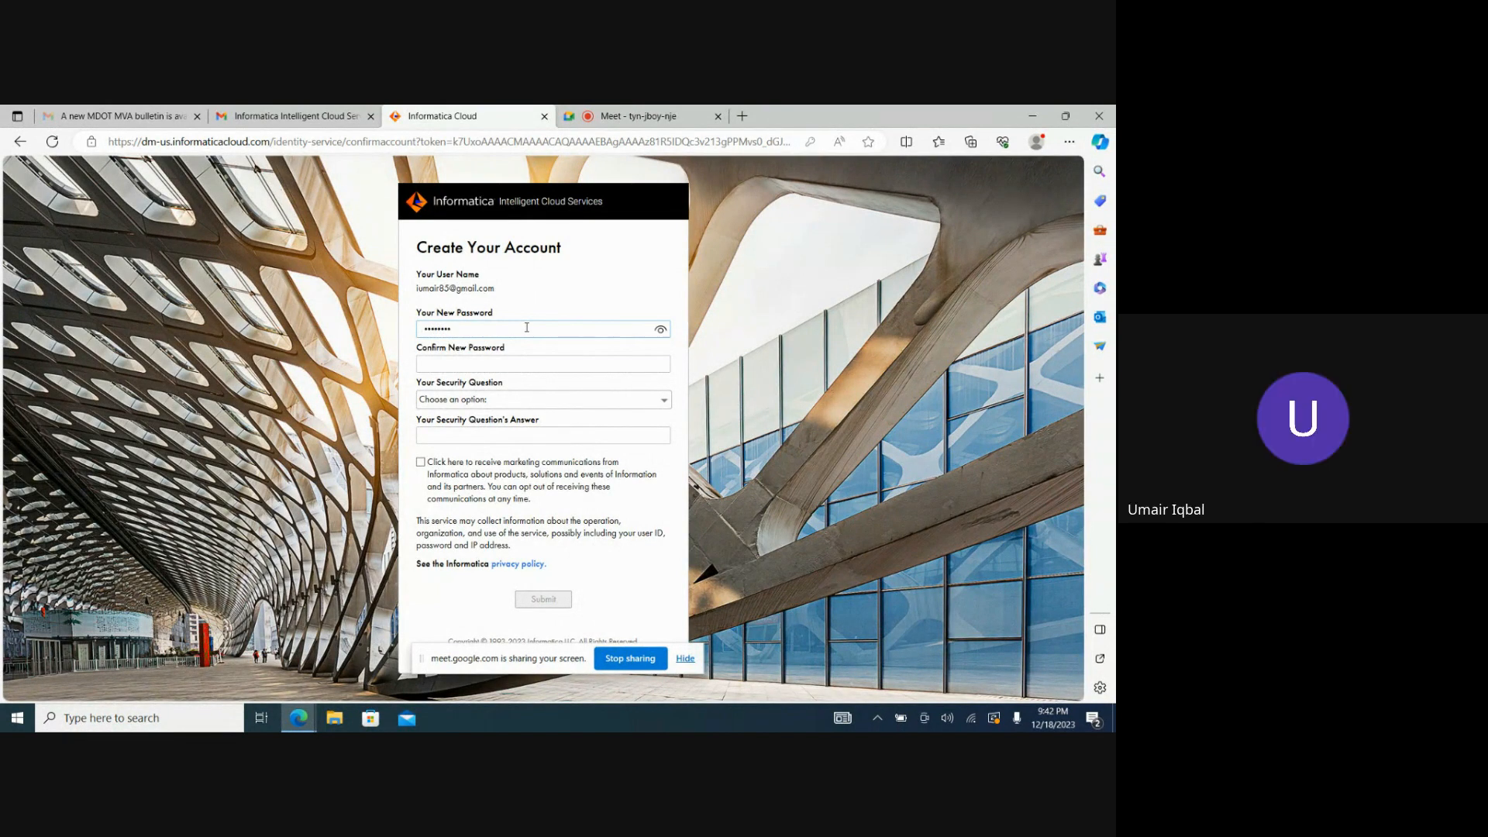
{"action": "key", "text": "Tab"}
{"action": "type", "text": "•••••"}
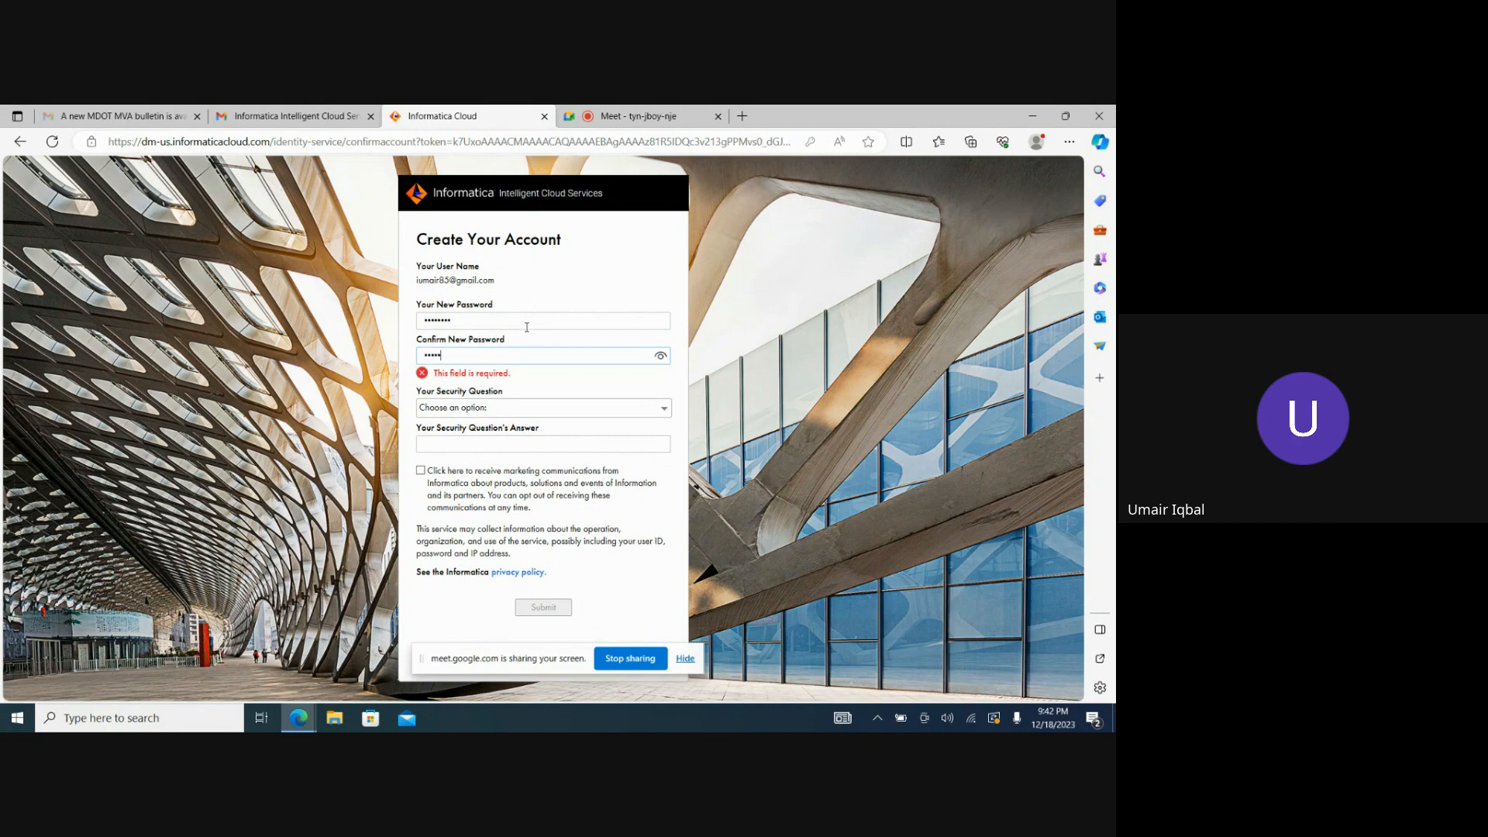
{"action": "type", "text": "•"}
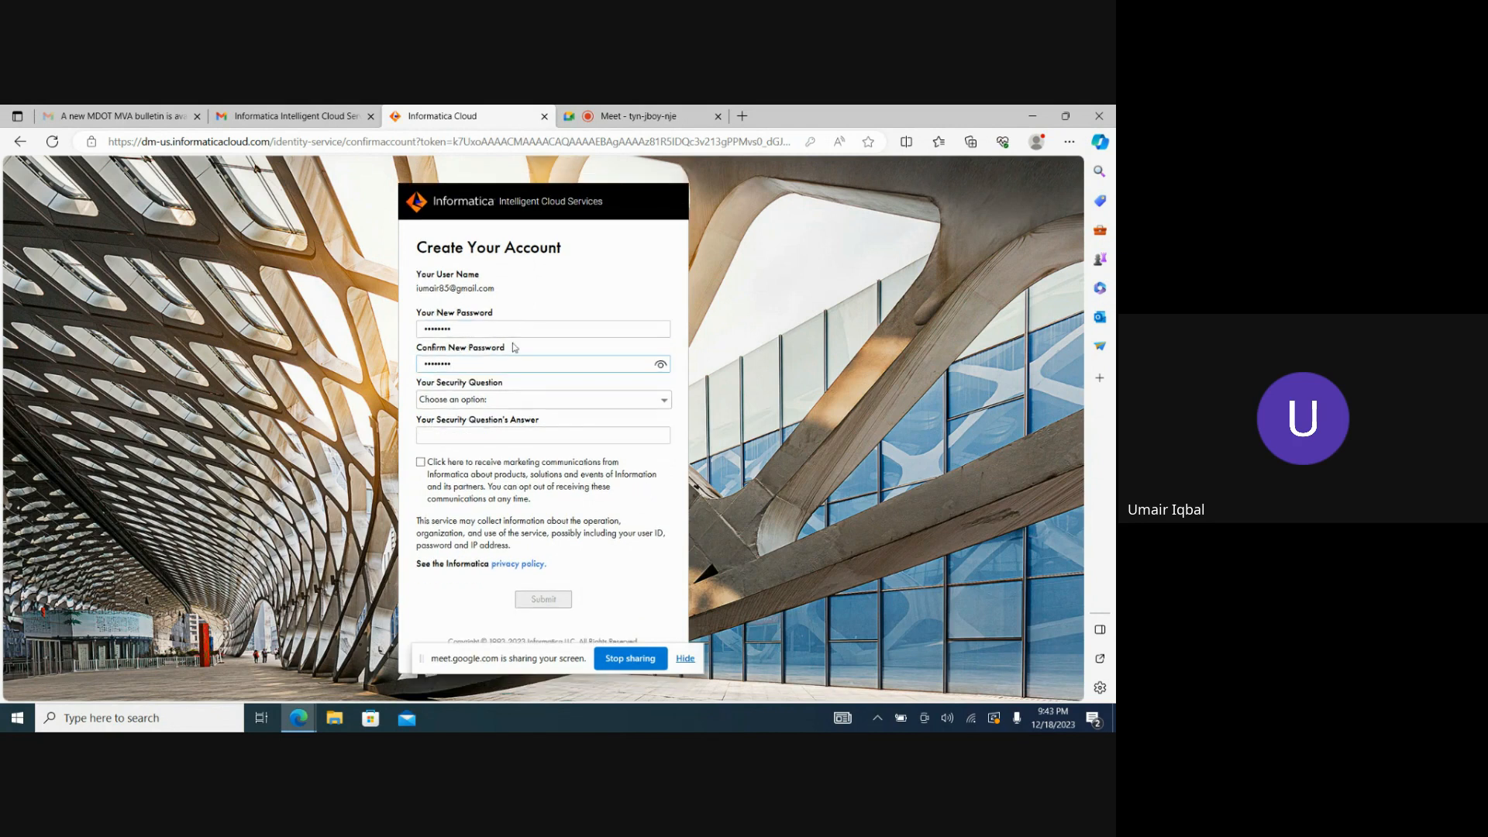
Choose the security question "In which city were you born?", enter its answer and submit the account form.
{"action": "left_click", "coordinate": [505, 400]}
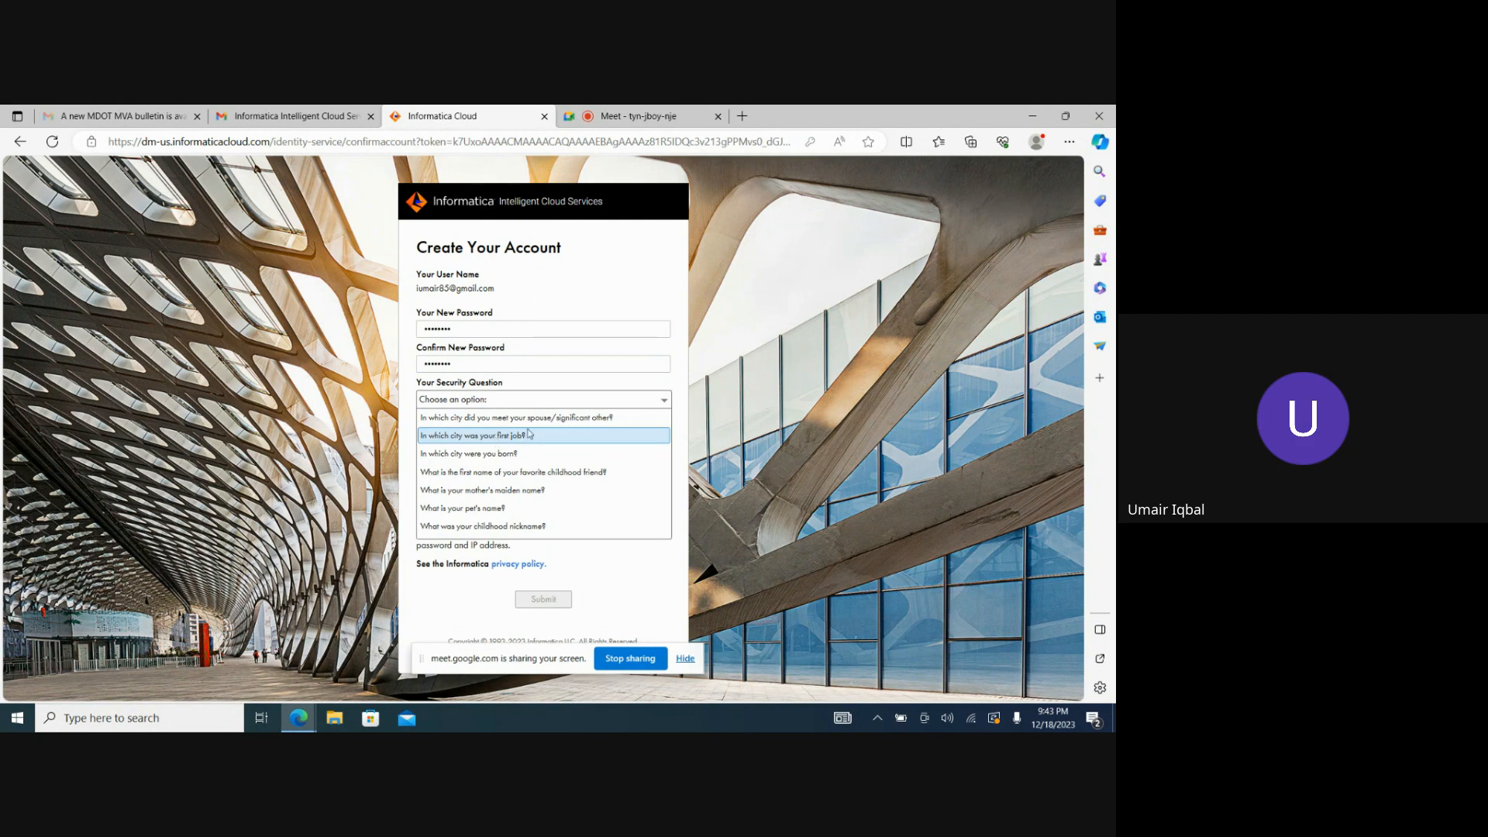
{"action": "left_click", "coordinate": [482, 453]}
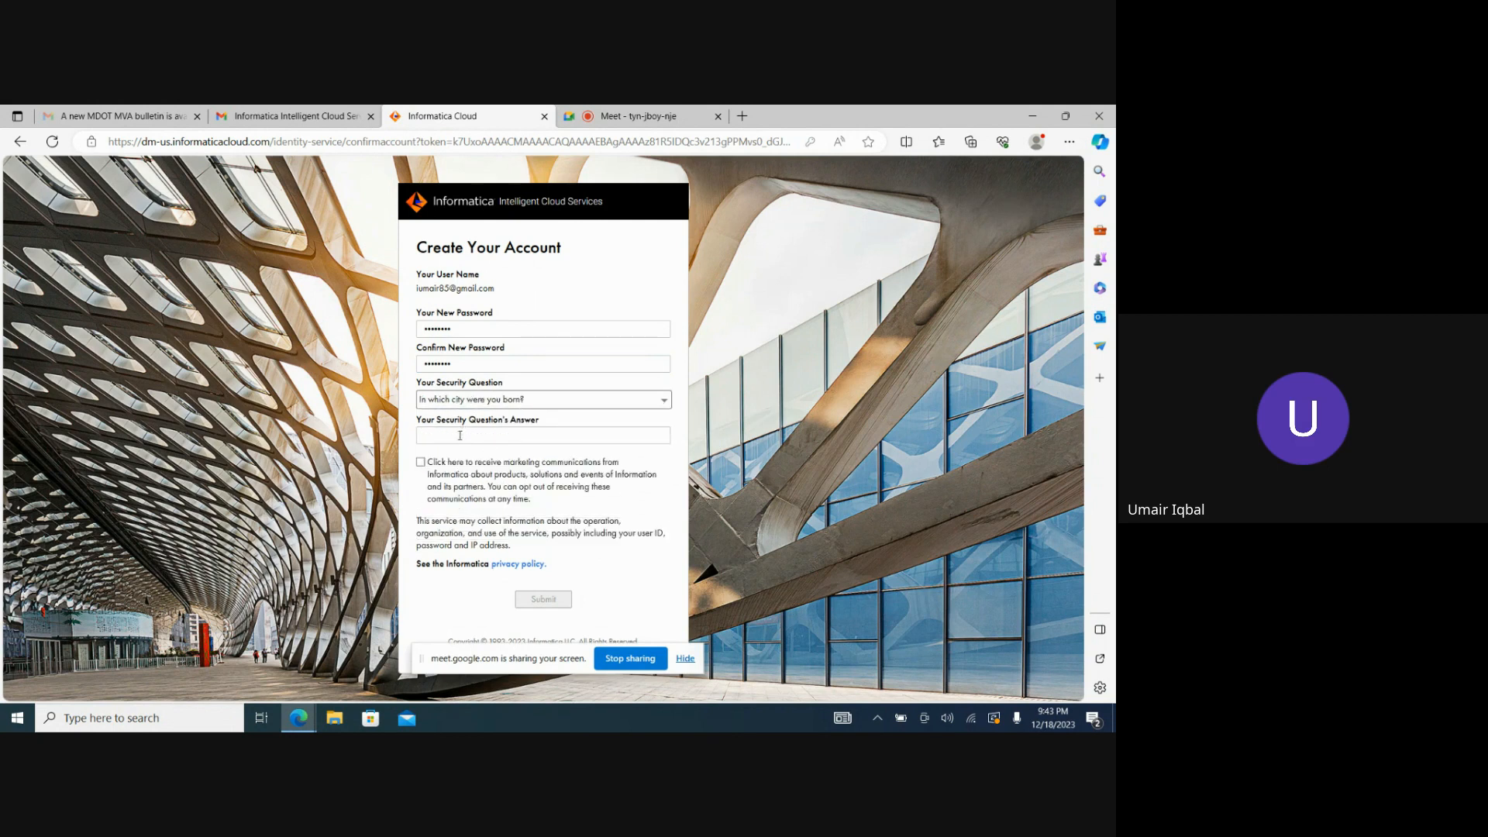
{"action": "left_click", "coordinate": [459, 436]}
{"action": "key", "text": "BackSpace"}
{"action": "key", "text": "BackSpace"}
{"action": "key", "text": "BackSpace"}
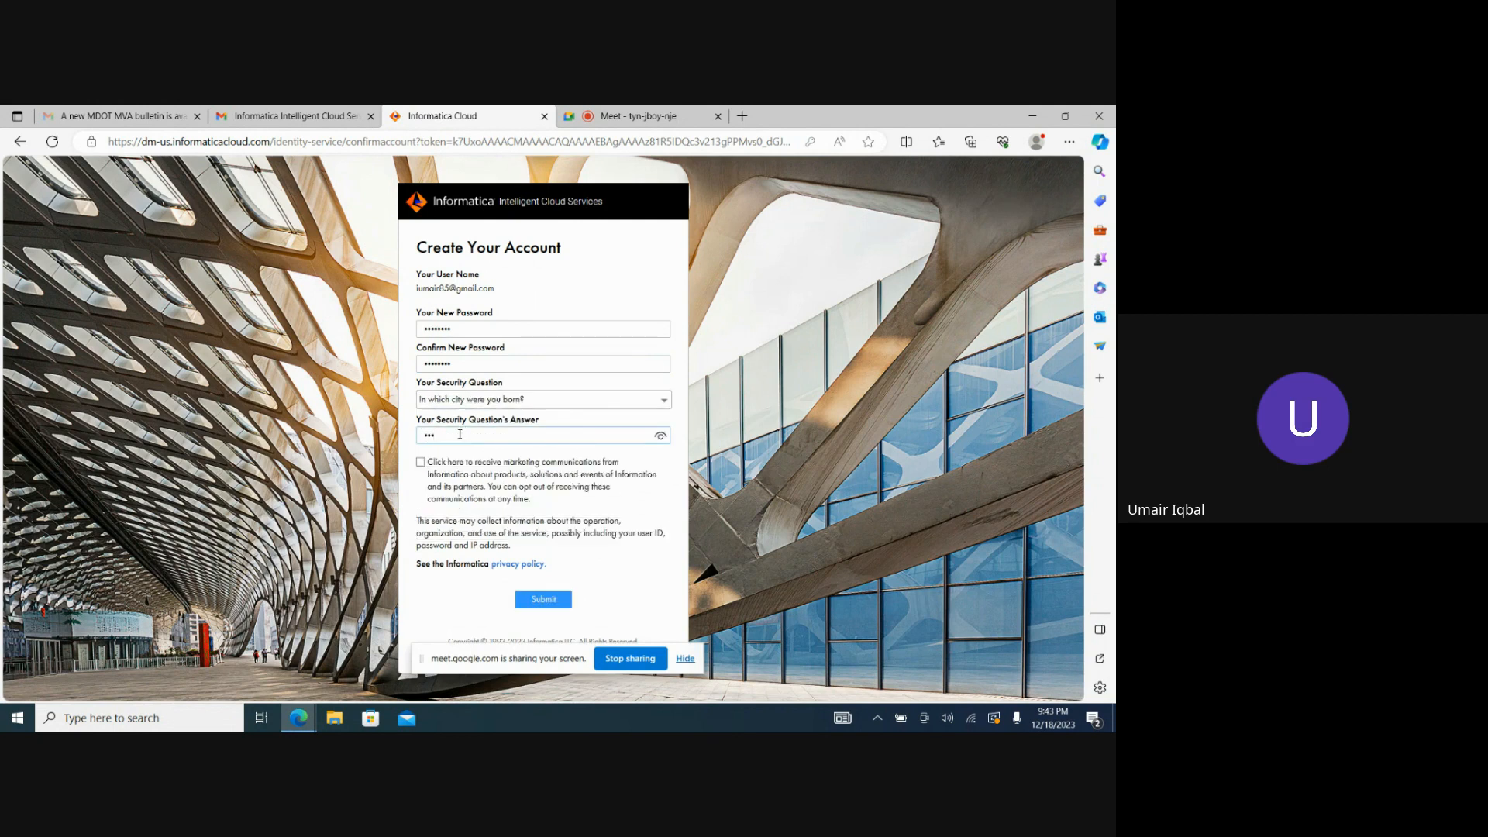
{"action": "left_click", "coordinate": [554, 603]}
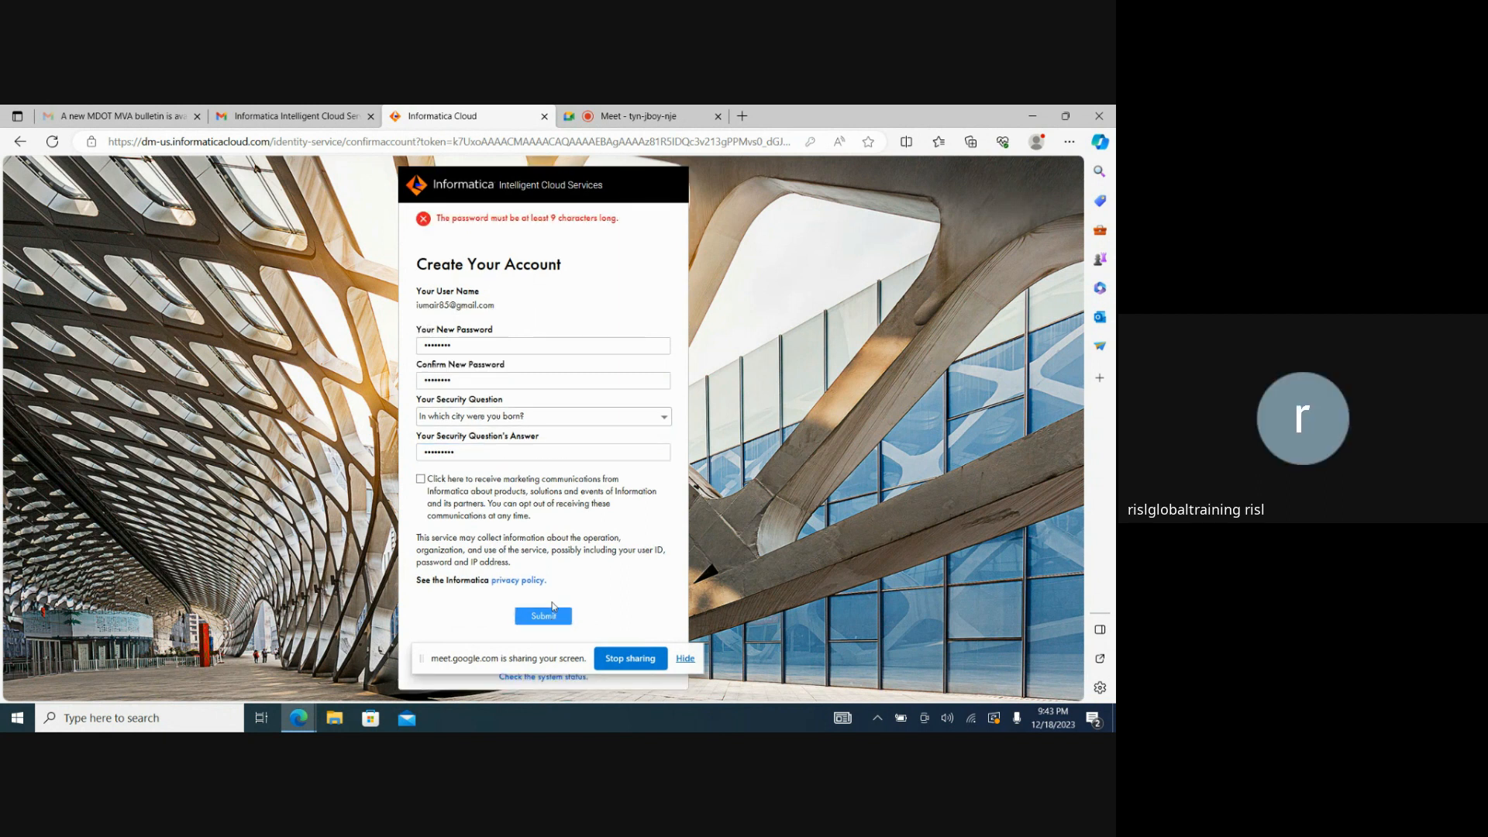
Replace the account password and its confirmation with one of at least 9 characters, and resubmit the form.
{"action": "left_click", "coordinate": [492, 343]}
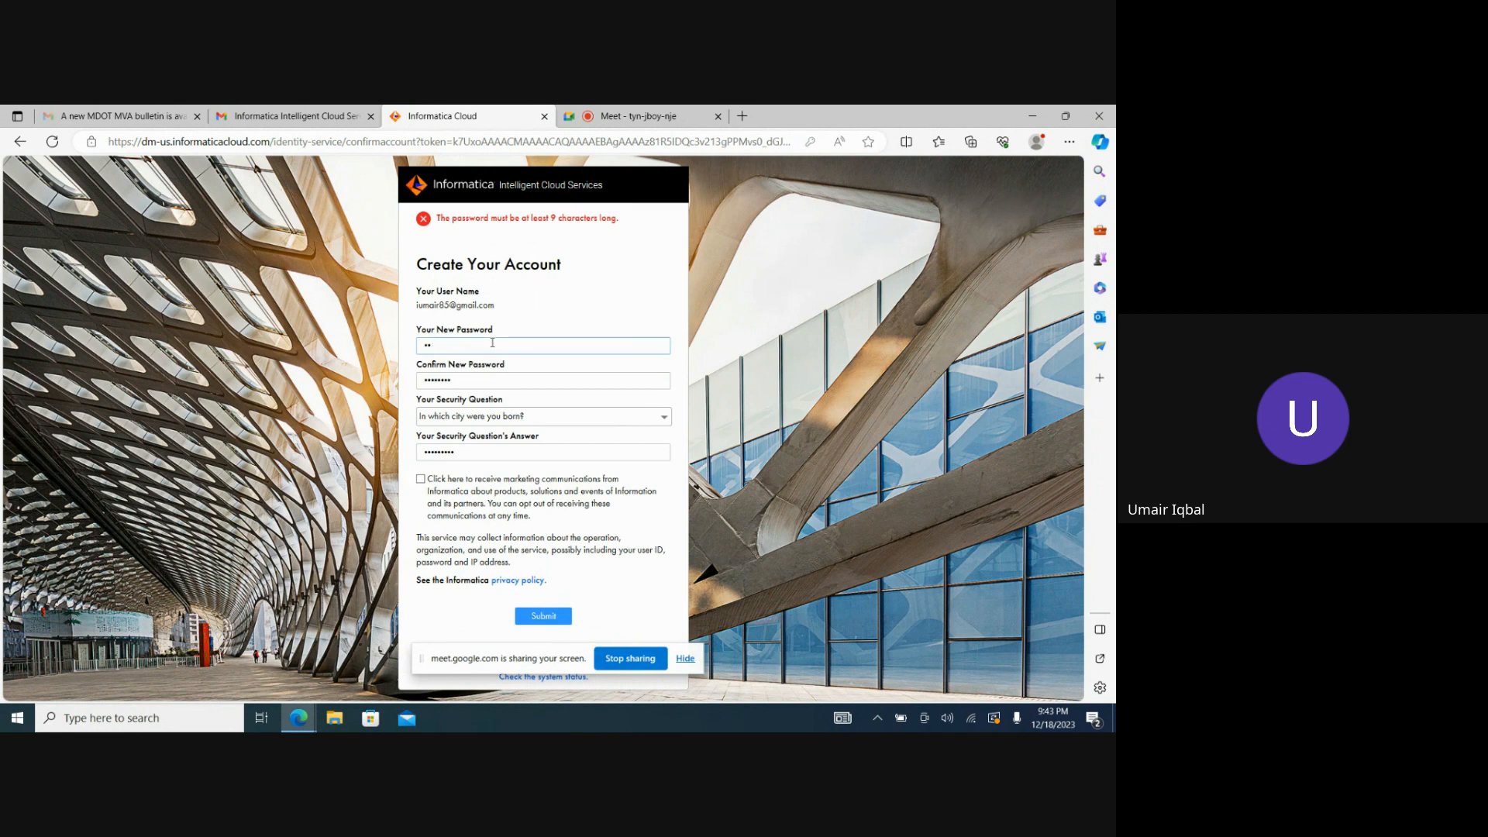
{"action": "type", "text": "•••••"}
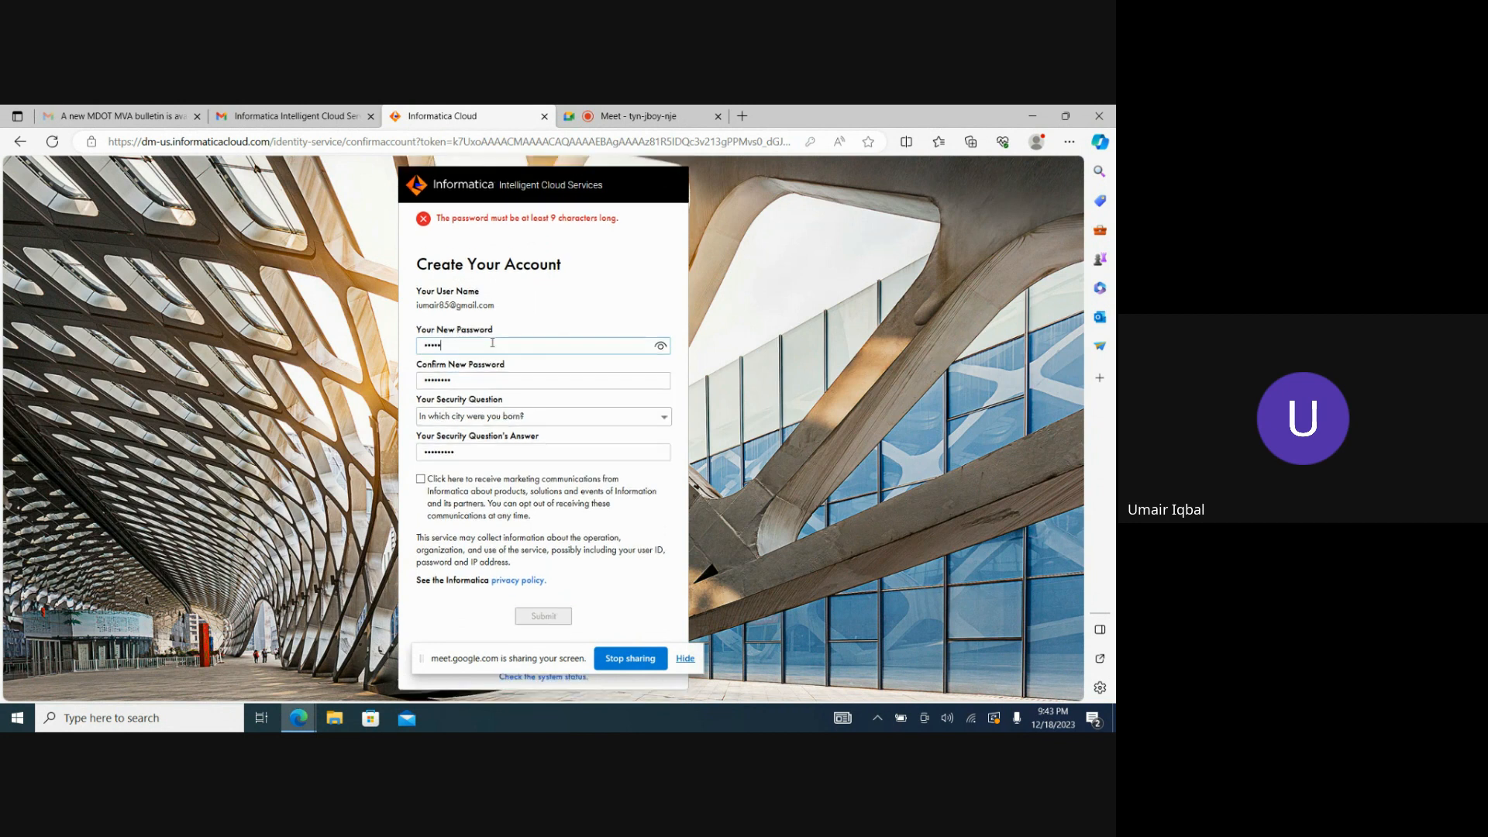
{"action": "key", "text": "Tab"}
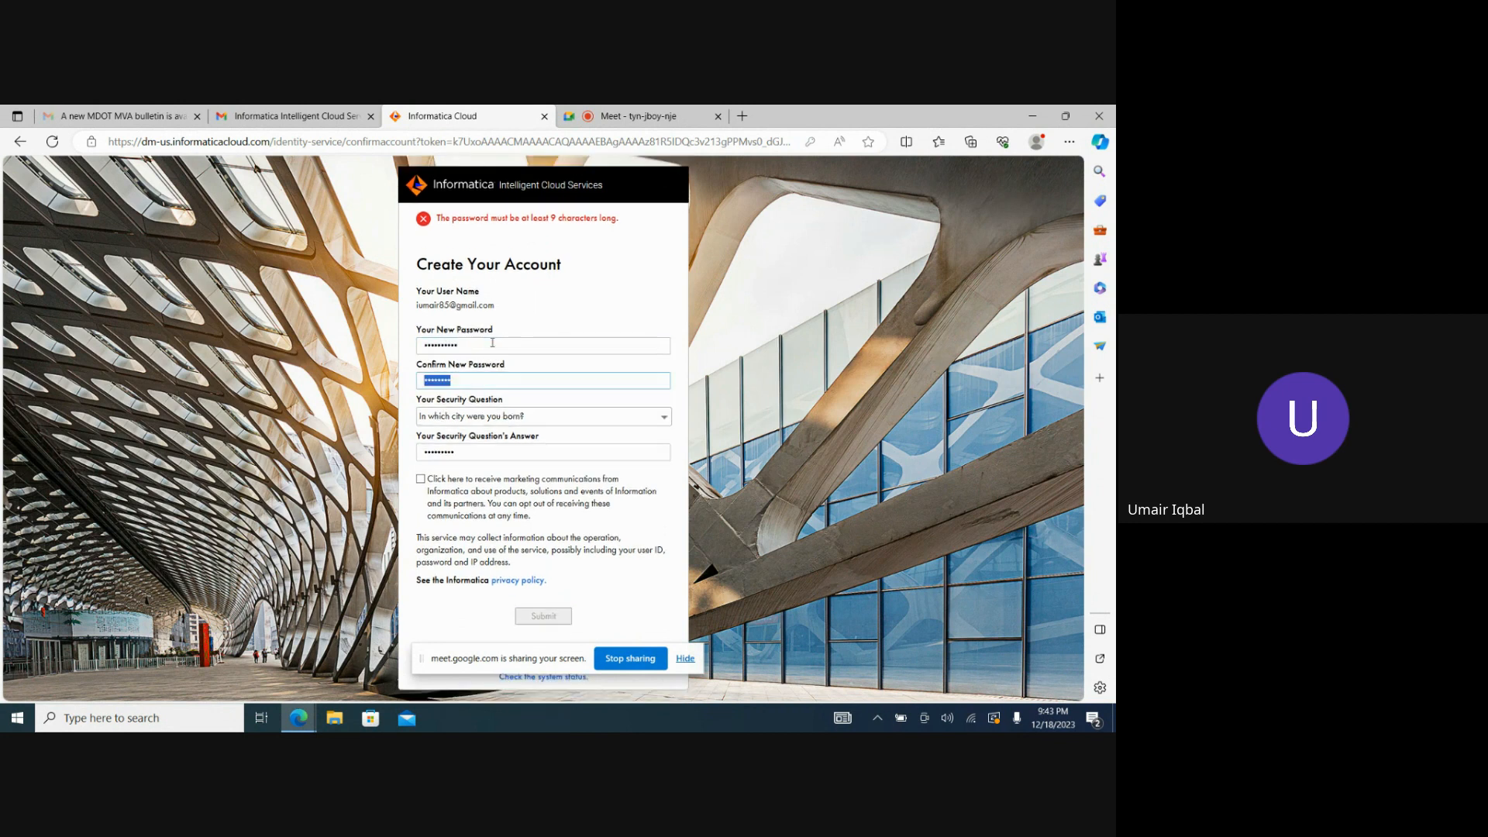
{"action": "type", "text": "••••••••••"}
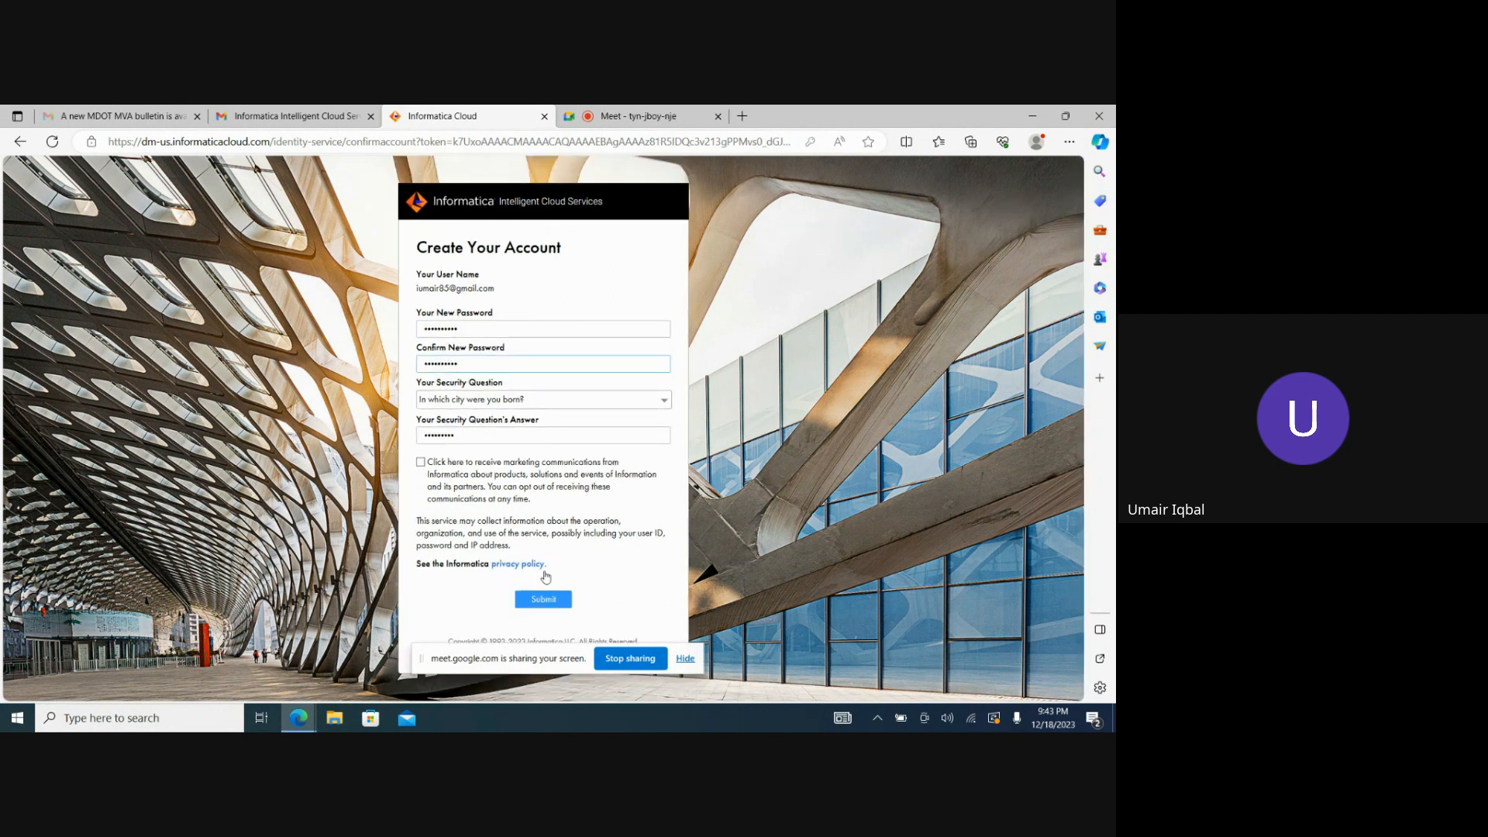
{"action": "left_click", "coordinate": [544, 601]}
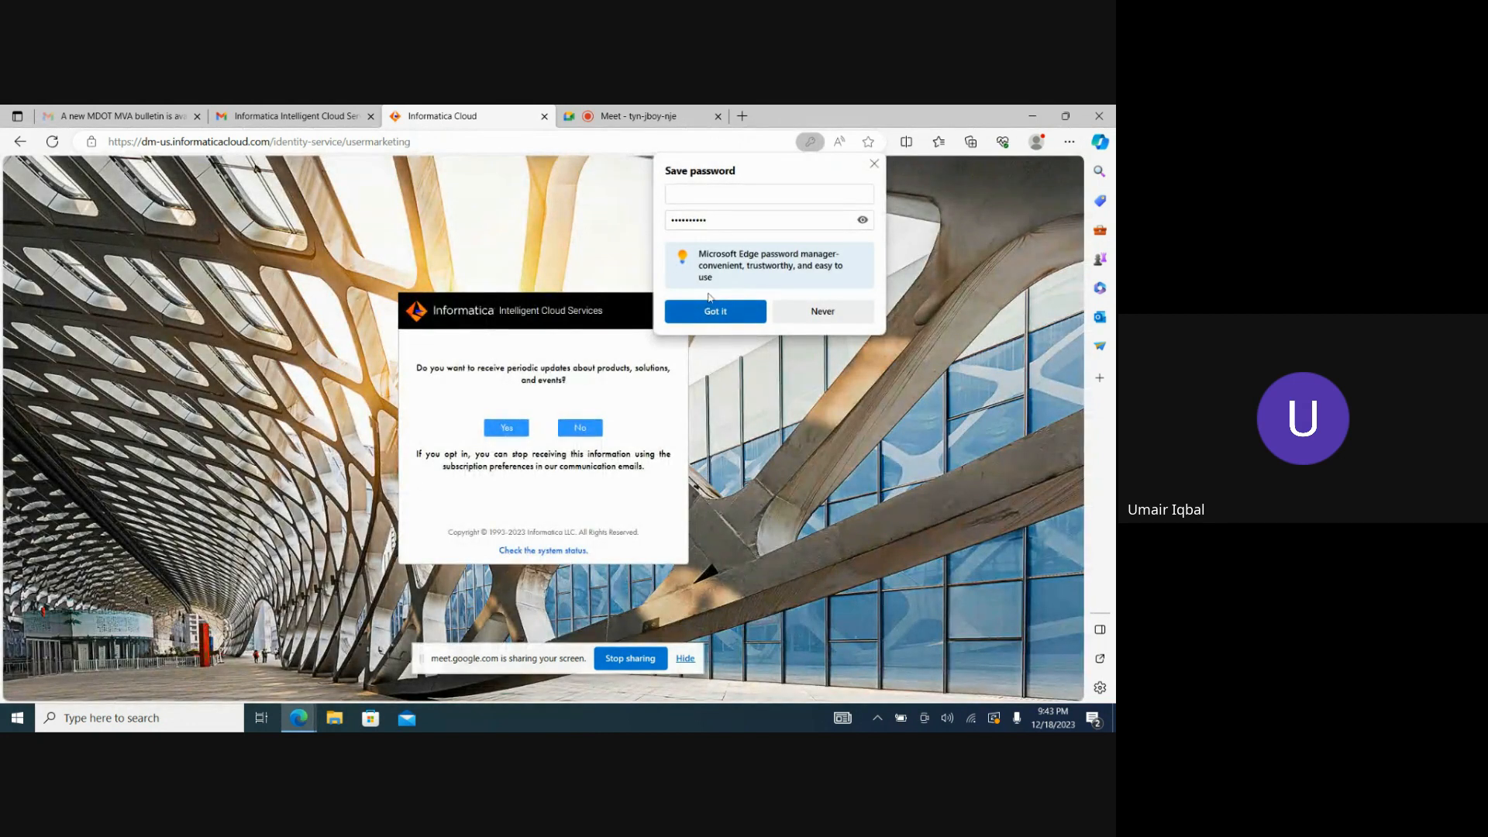
Decline saving the password in the browser and opt out of periodic updates about products, solutions and events.
{"action": "left_click", "coordinate": [758, 193]}
{"action": "left_click", "coordinate": [820, 310]}
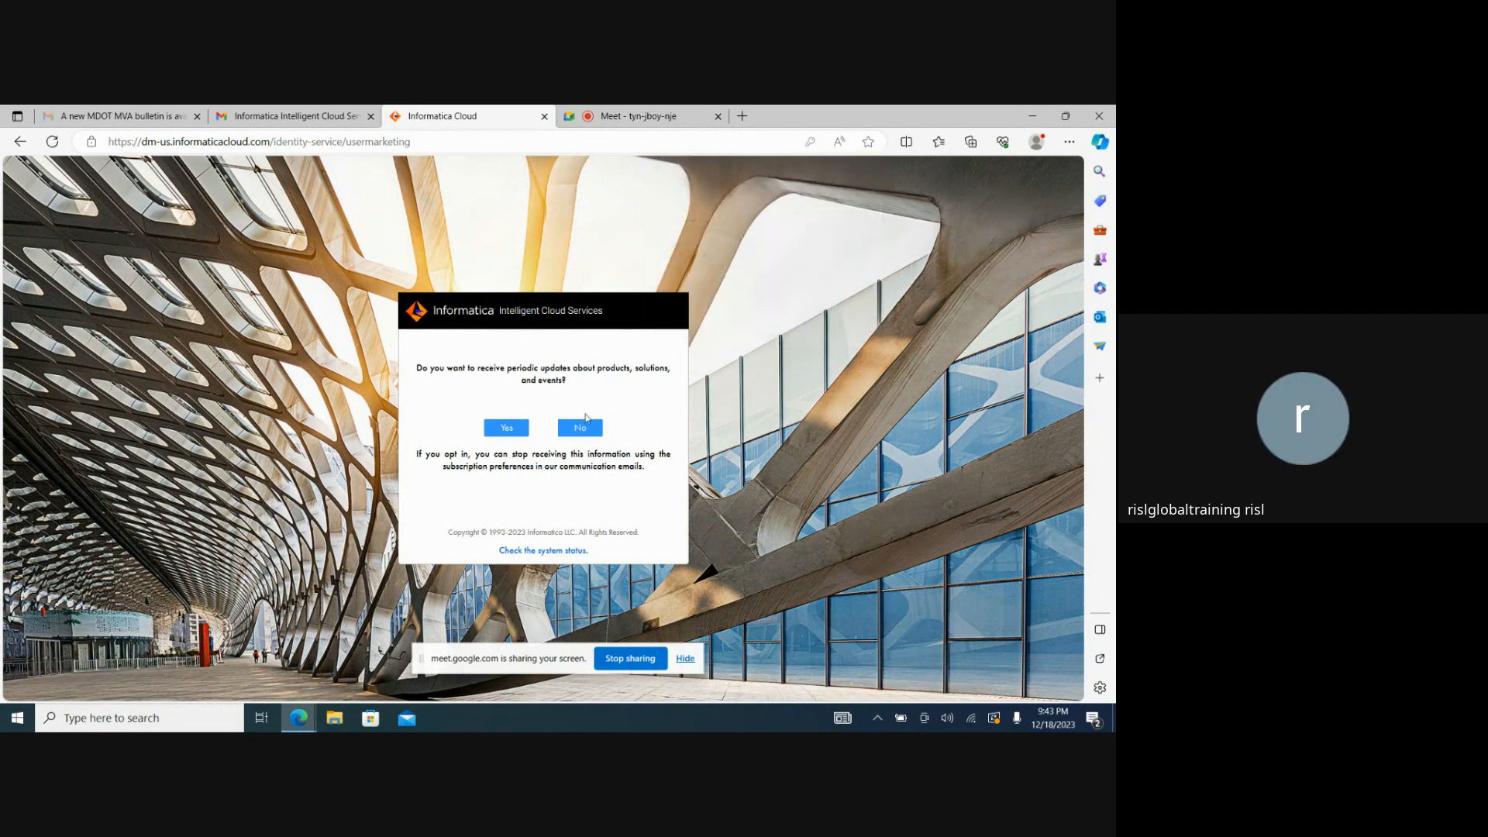
{"action": "left_click", "coordinate": [588, 428]}
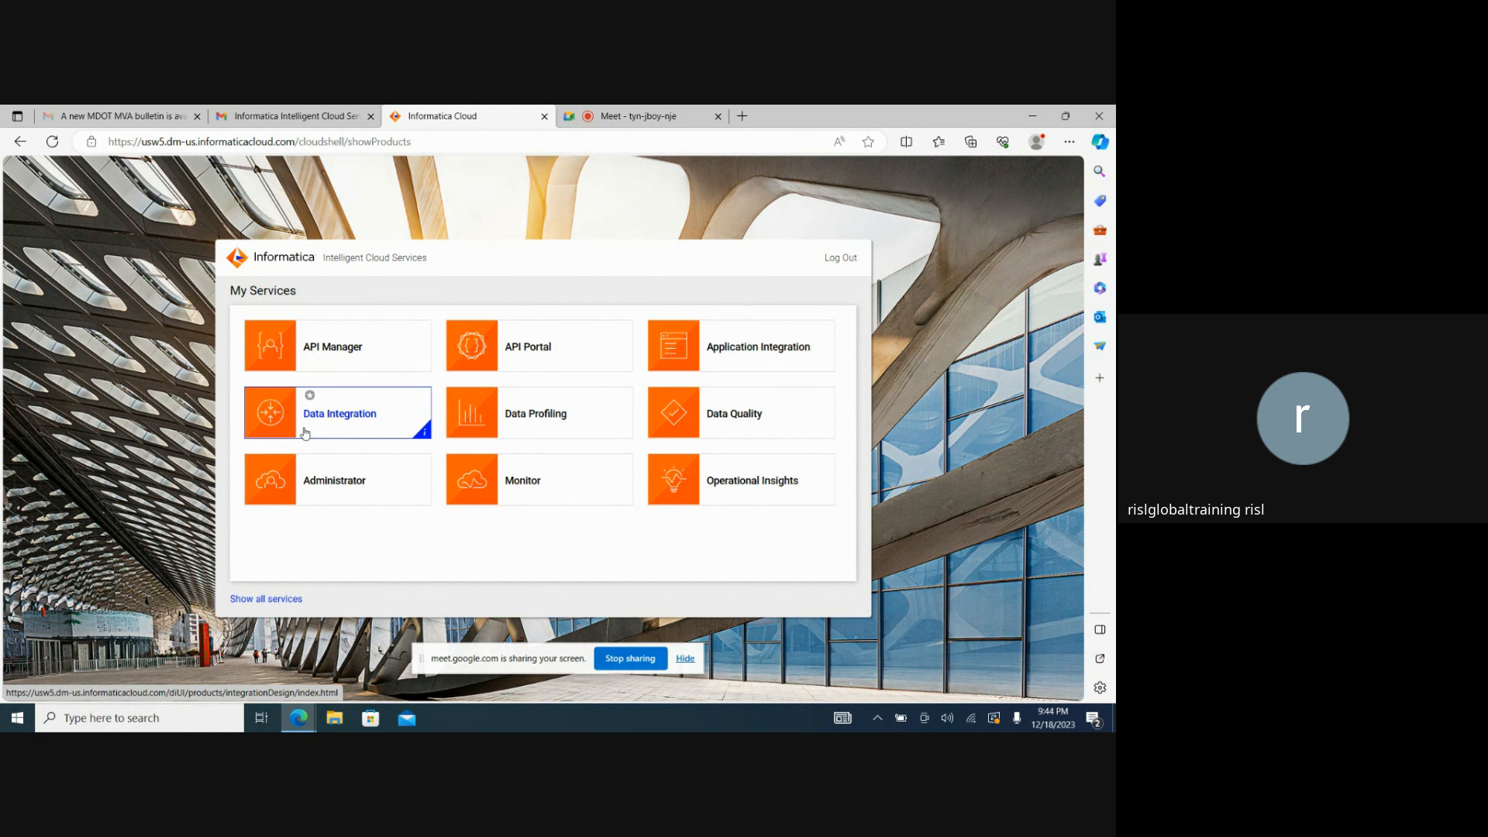
Open the Administrator service from My Services.
{"action": "left_click", "coordinate": [326, 479]}
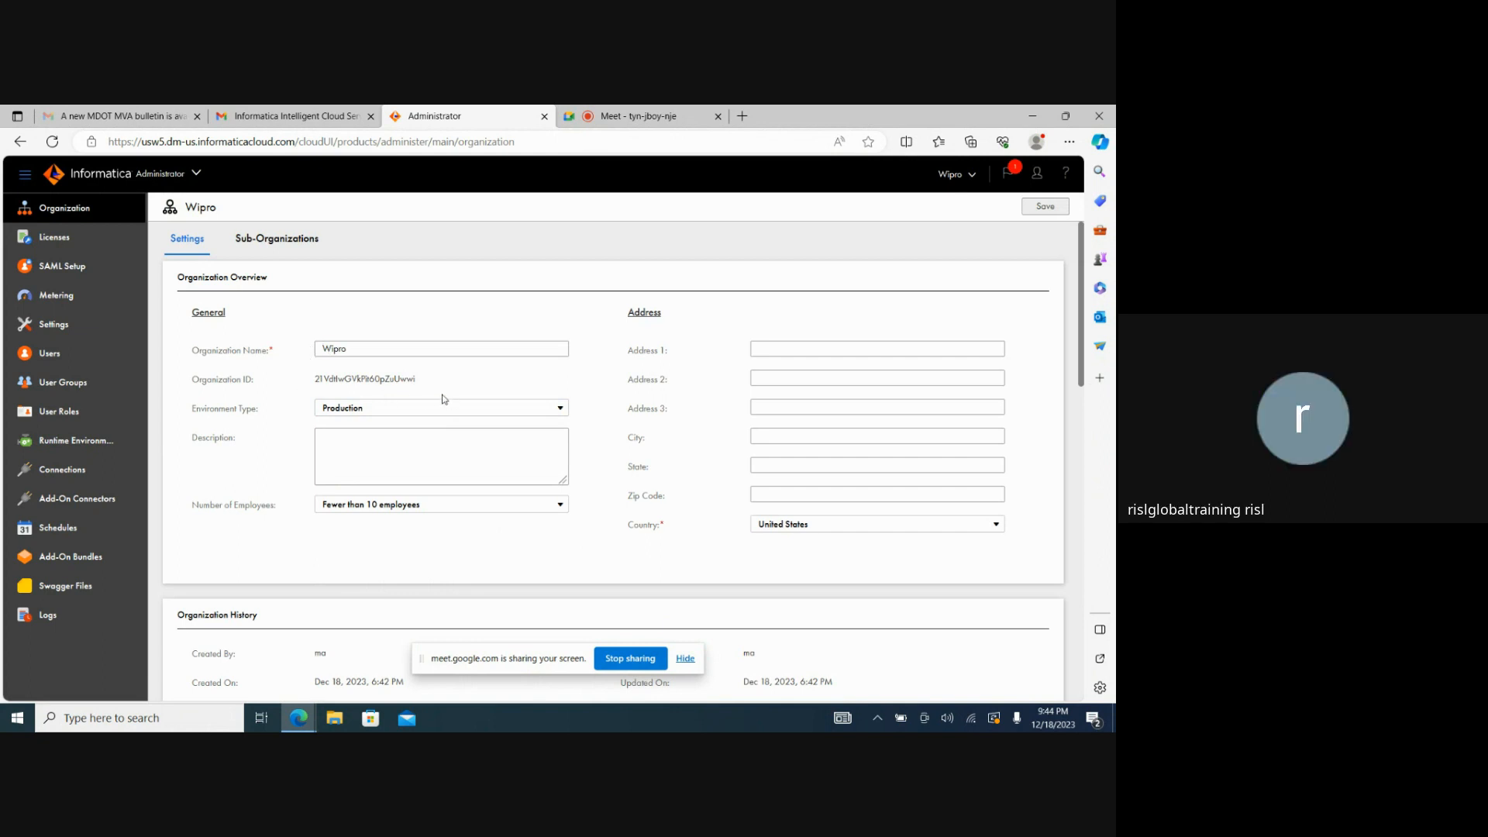
Open the Secure Agent download options for the organization's runtime environments, hiding the screen-sharing notice.
{"action": "left_click", "coordinate": [84, 449]}
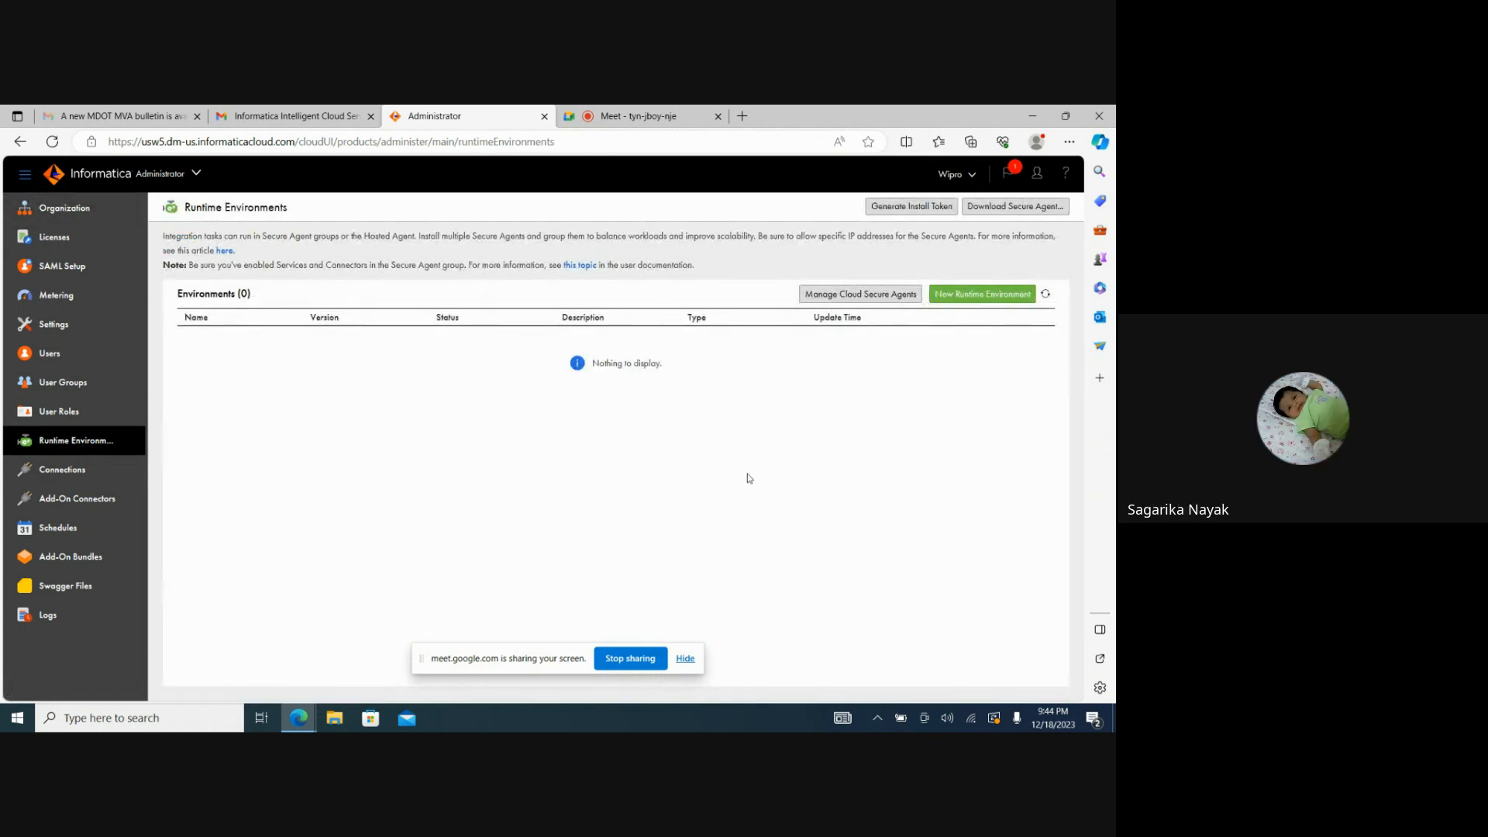
{"action": "left_click", "coordinate": [686, 659]}
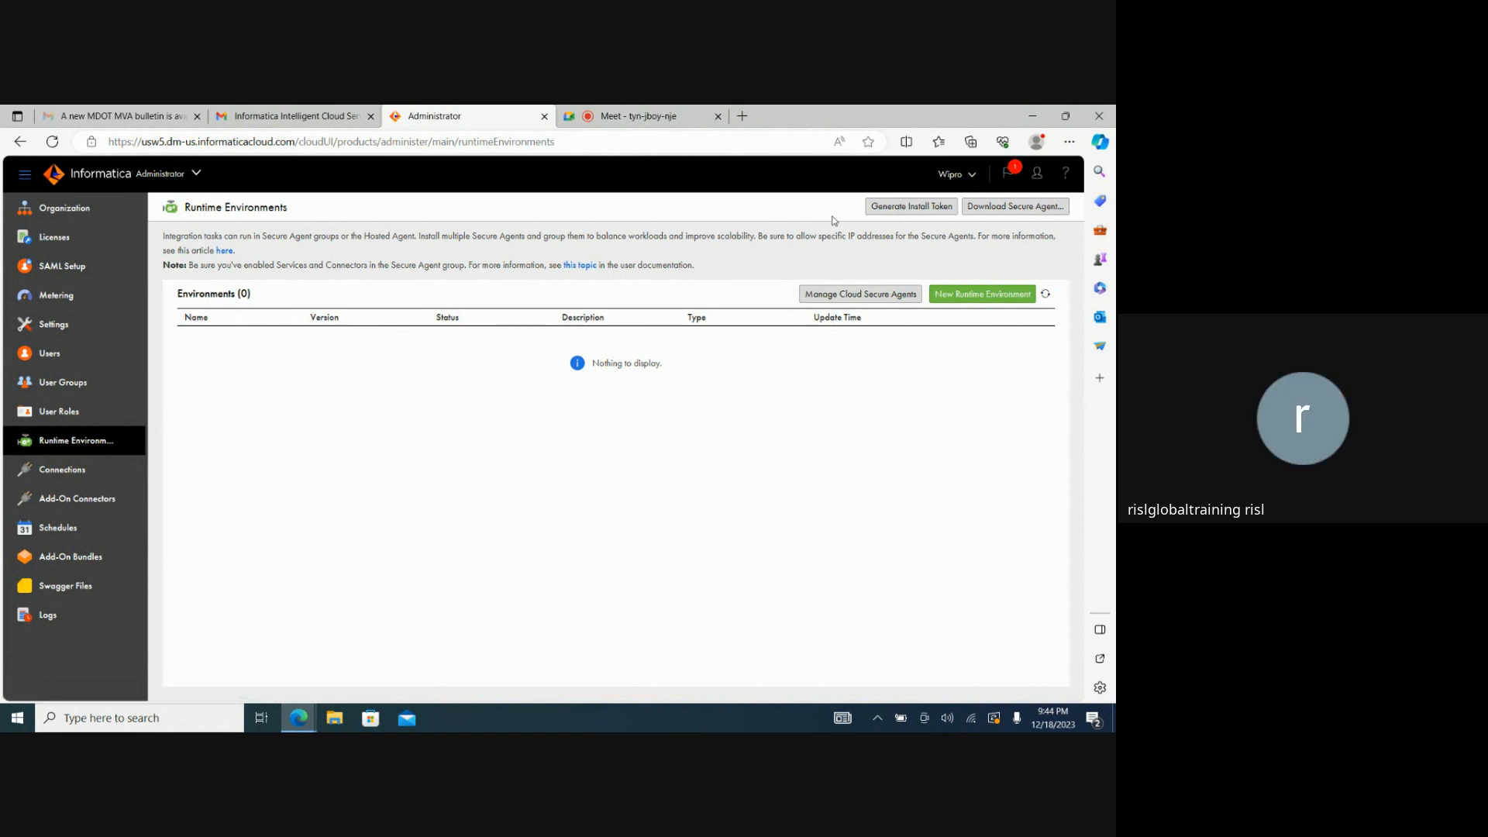
{"action": "left_click", "coordinate": [1025, 207]}
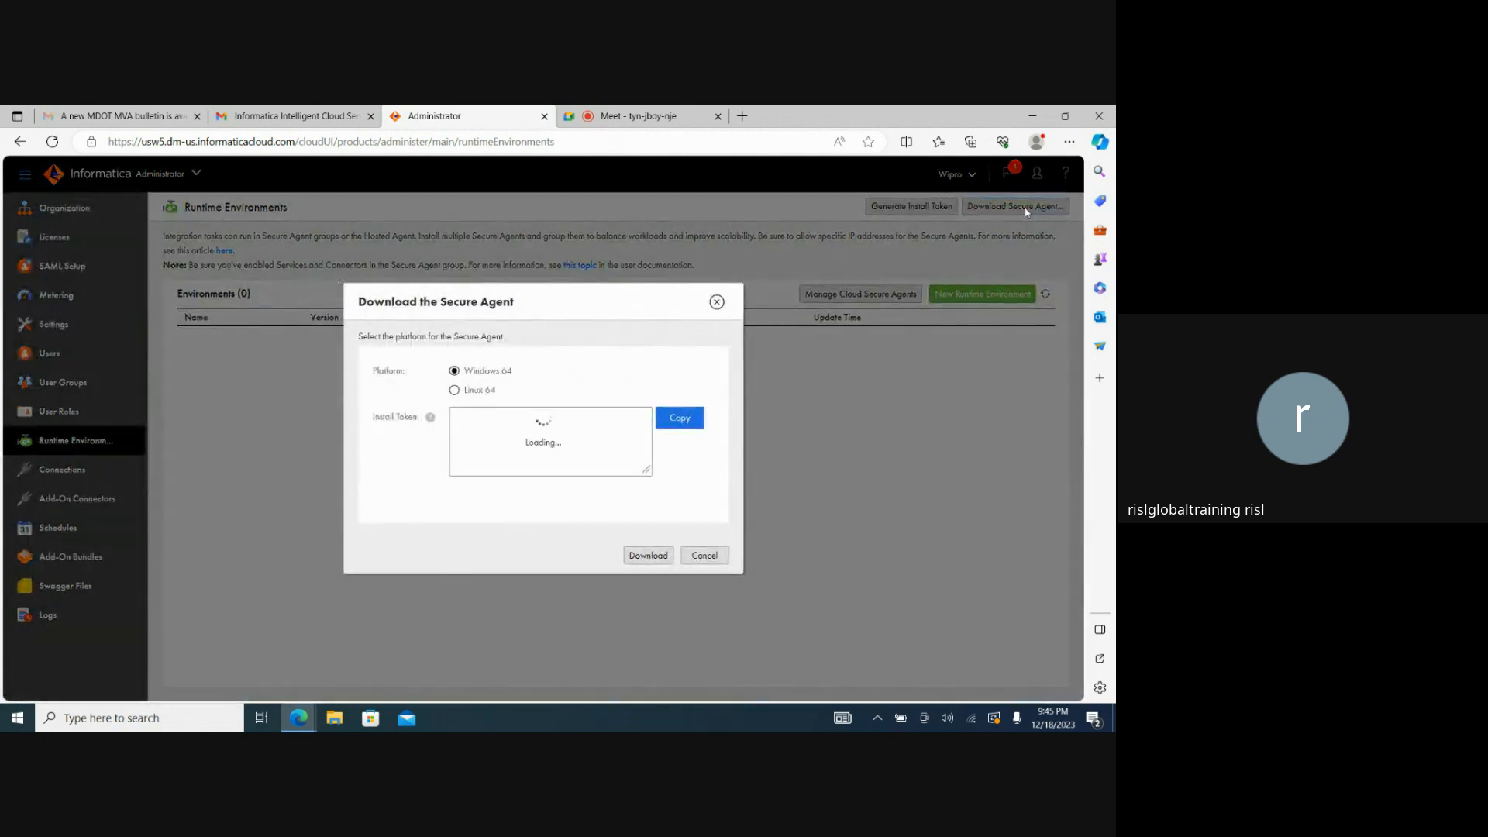
Copy the Secure Agent install token and paste it into a new Notepad document, then minimize Notepad.
{"action": "left_click", "coordinate": [681, 418]}
{"action": "key", "text": "ctrl+a"}
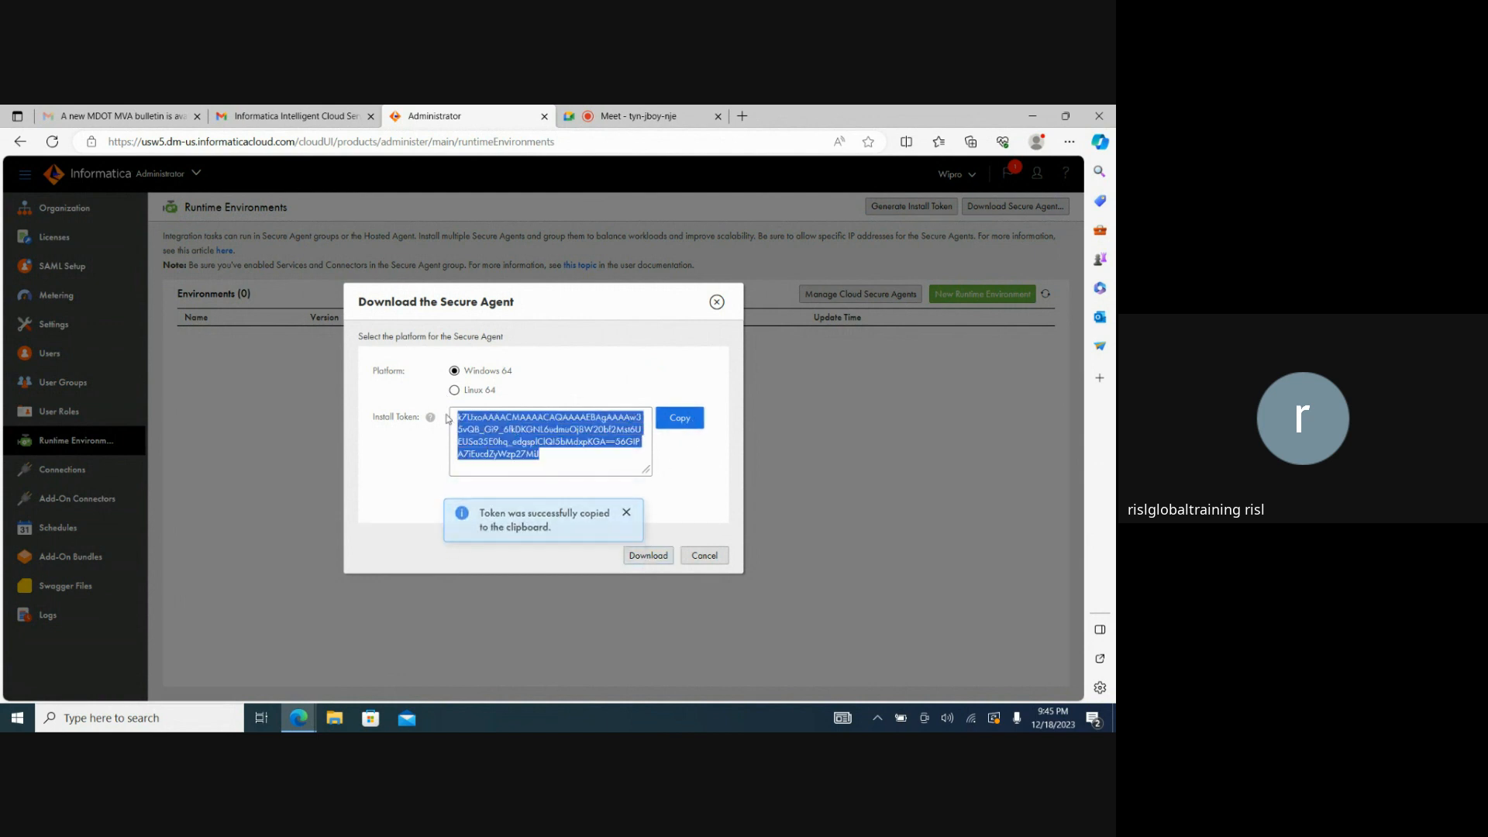
{"action": "left_click", "coordinate": [219, 716]}
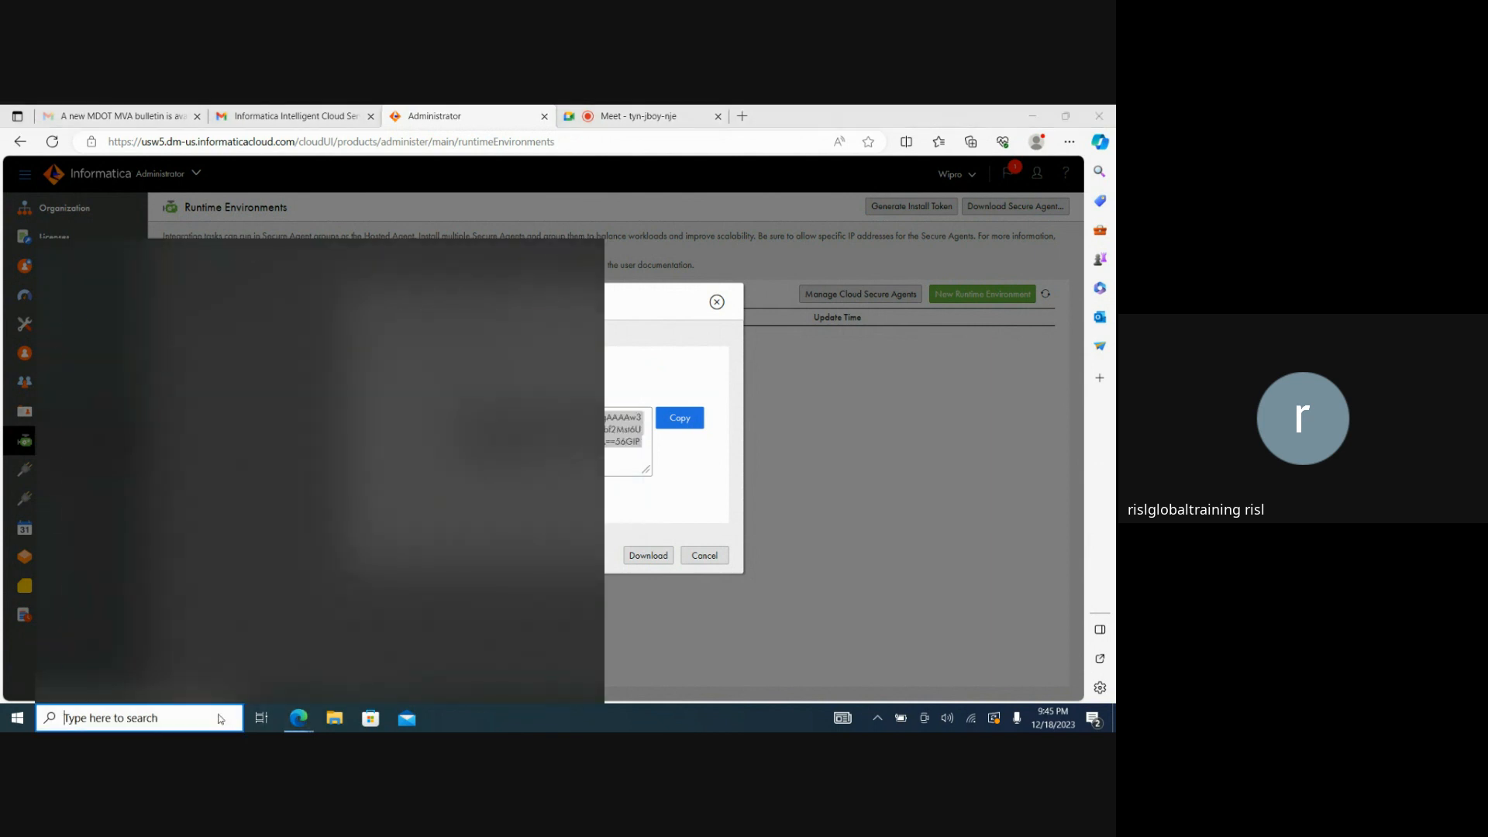
{"action": "type", "text": "note"}
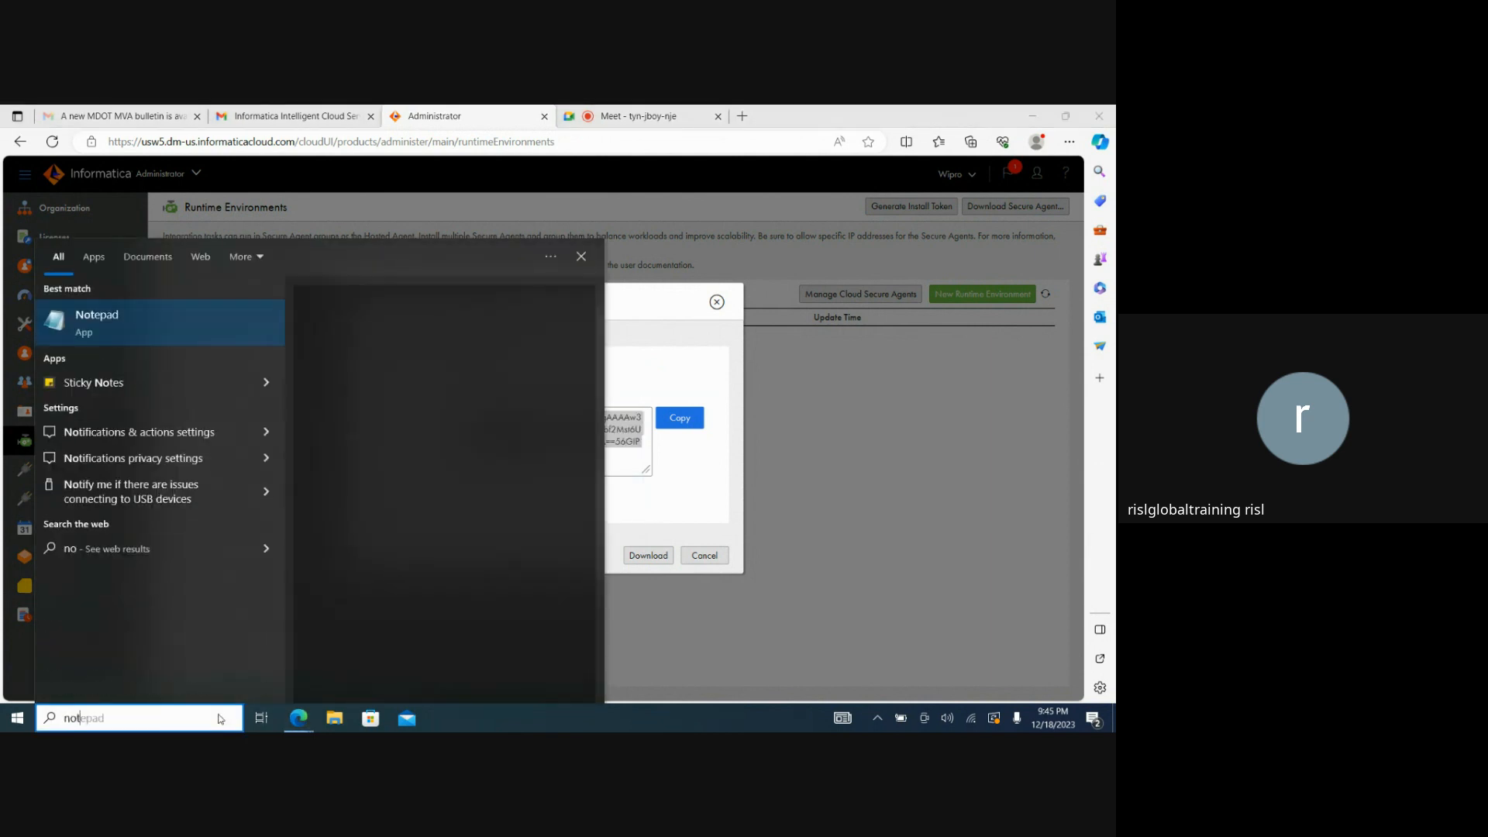
{"action": "left_click", "coordinate": [121, 331]}
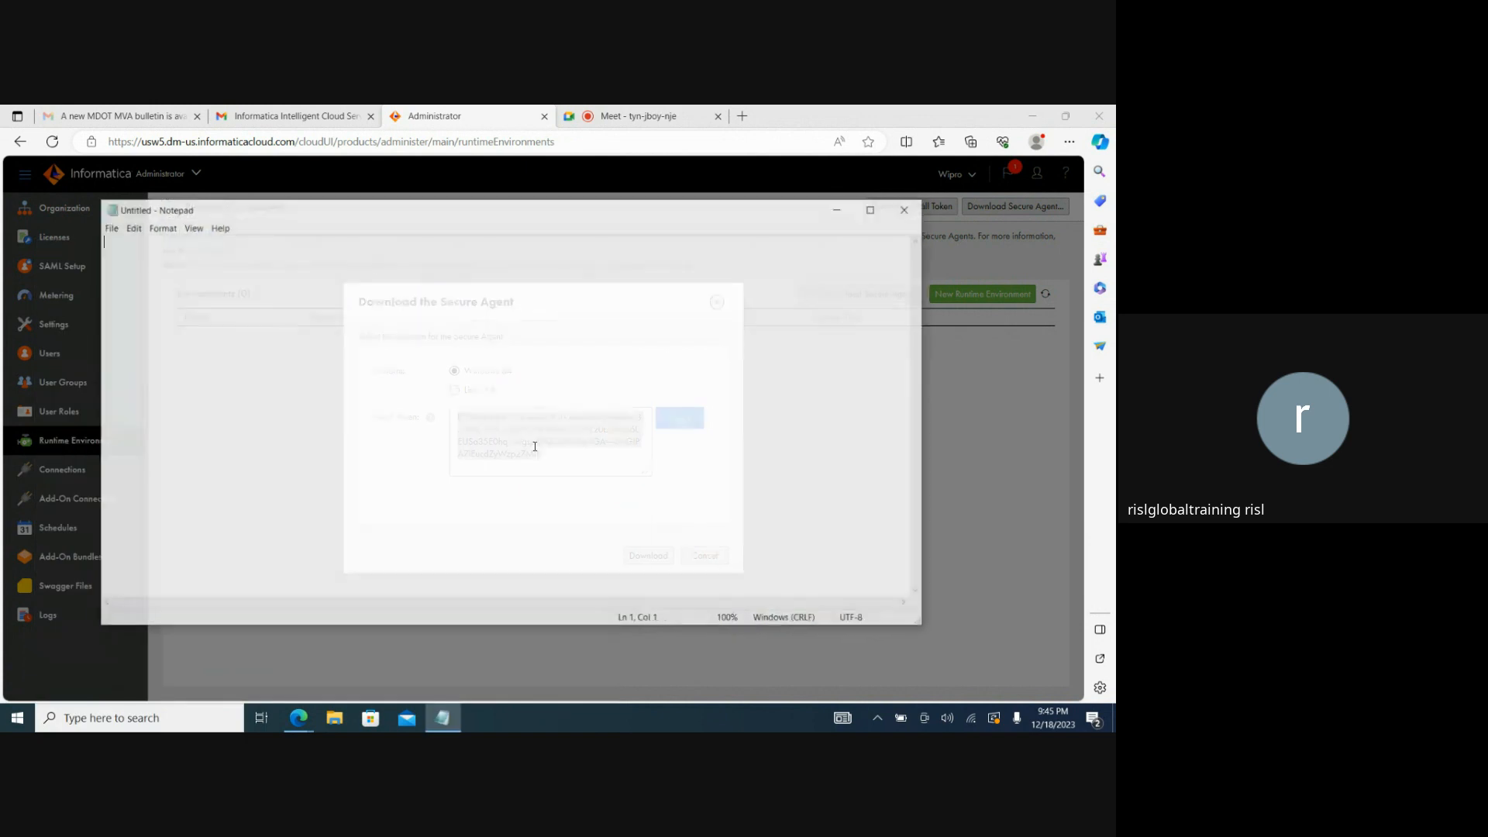
{"action": "key", "text": "ctrl+v"}
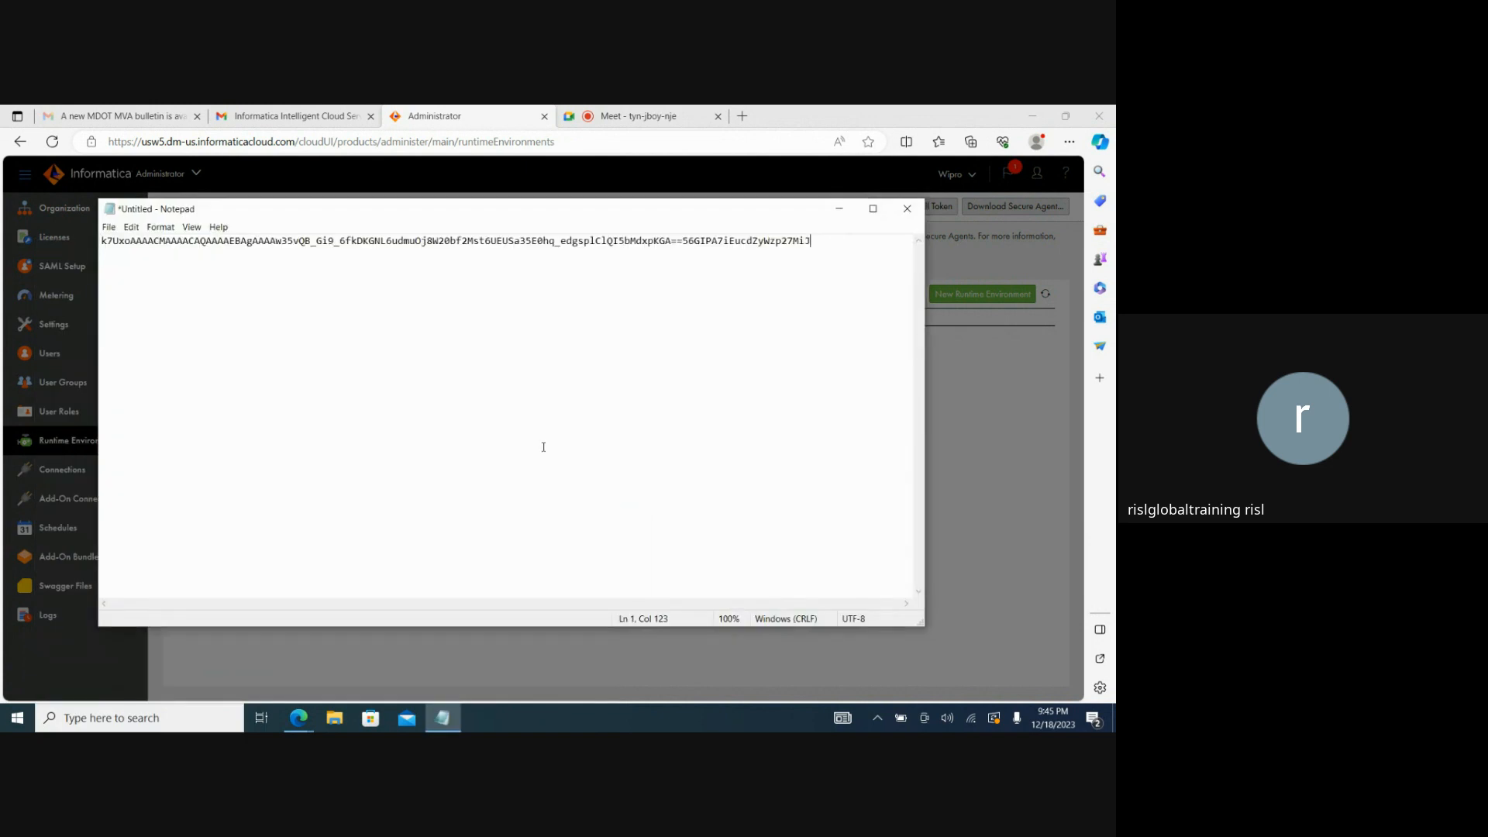
{"action": "left_click", "coordinate": [838, 208]}
Download the Windows 64 Secure Agent installer and run agent64_install_ng_ext.6713.exe.
{"action": "left_click", "coordinate": [655, 555]}
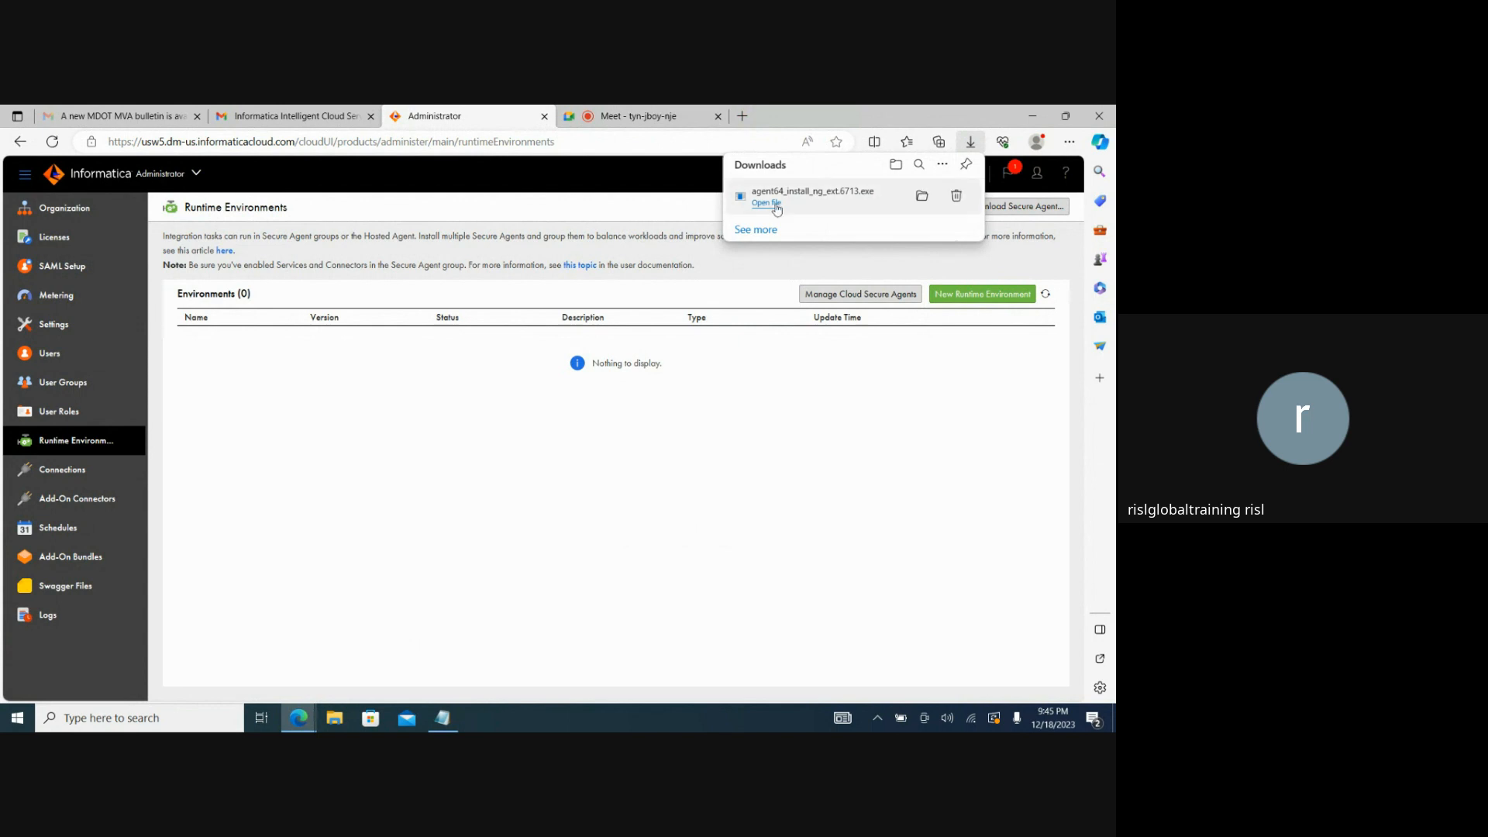
{"action": "left_click", "coordinate": [775, 205]}
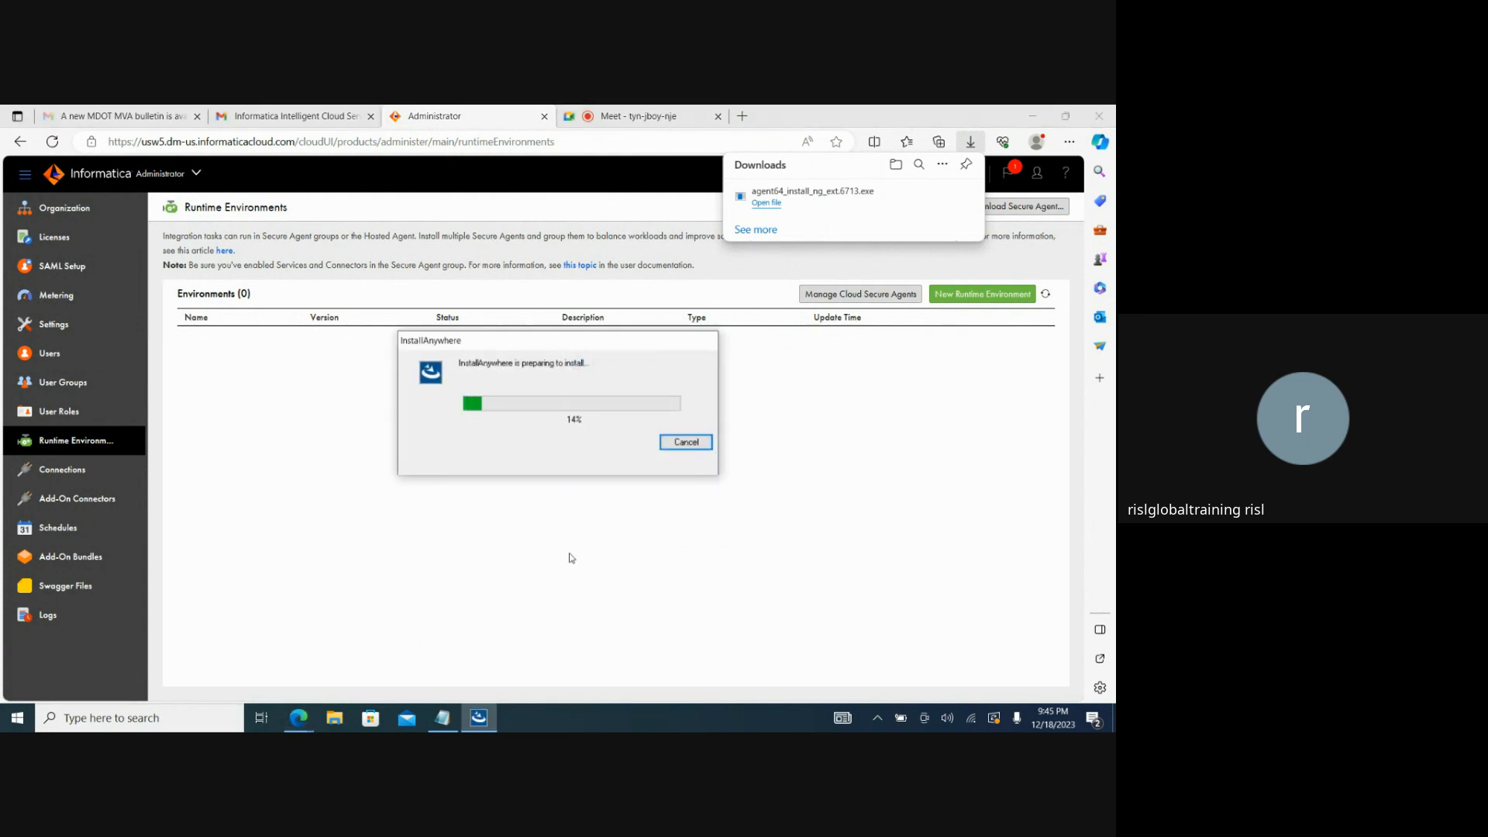
Look up the downloaded Secure Agent installer in the Downloads folder and close the folder window.
{"action": "left_click", "coordinate": [335, 717]}
{"action": "left_click", "coordinate": [301, 322]}
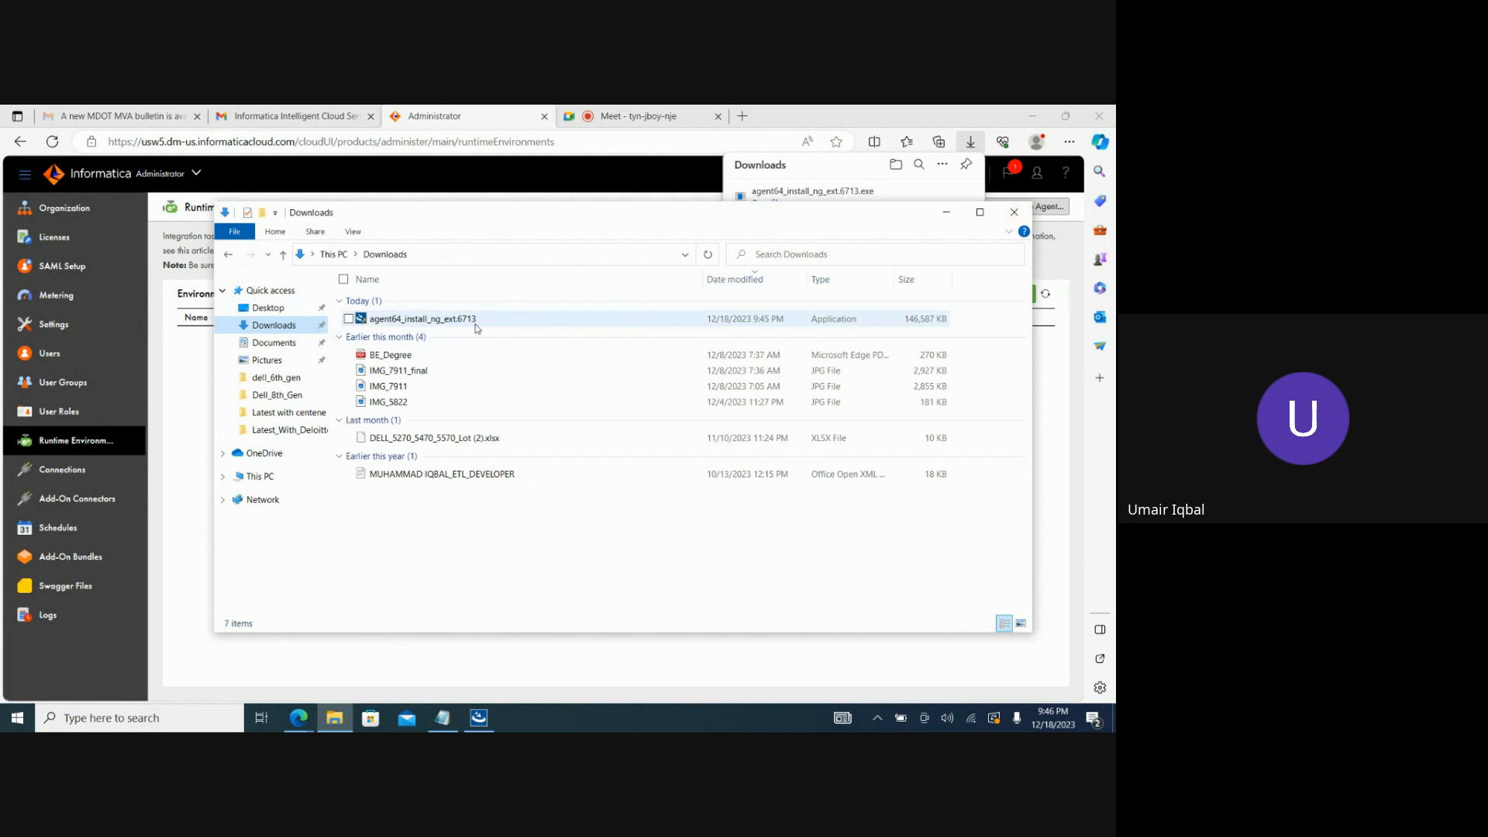
{"action": "left_click", "coordinate": [1012, 215]}
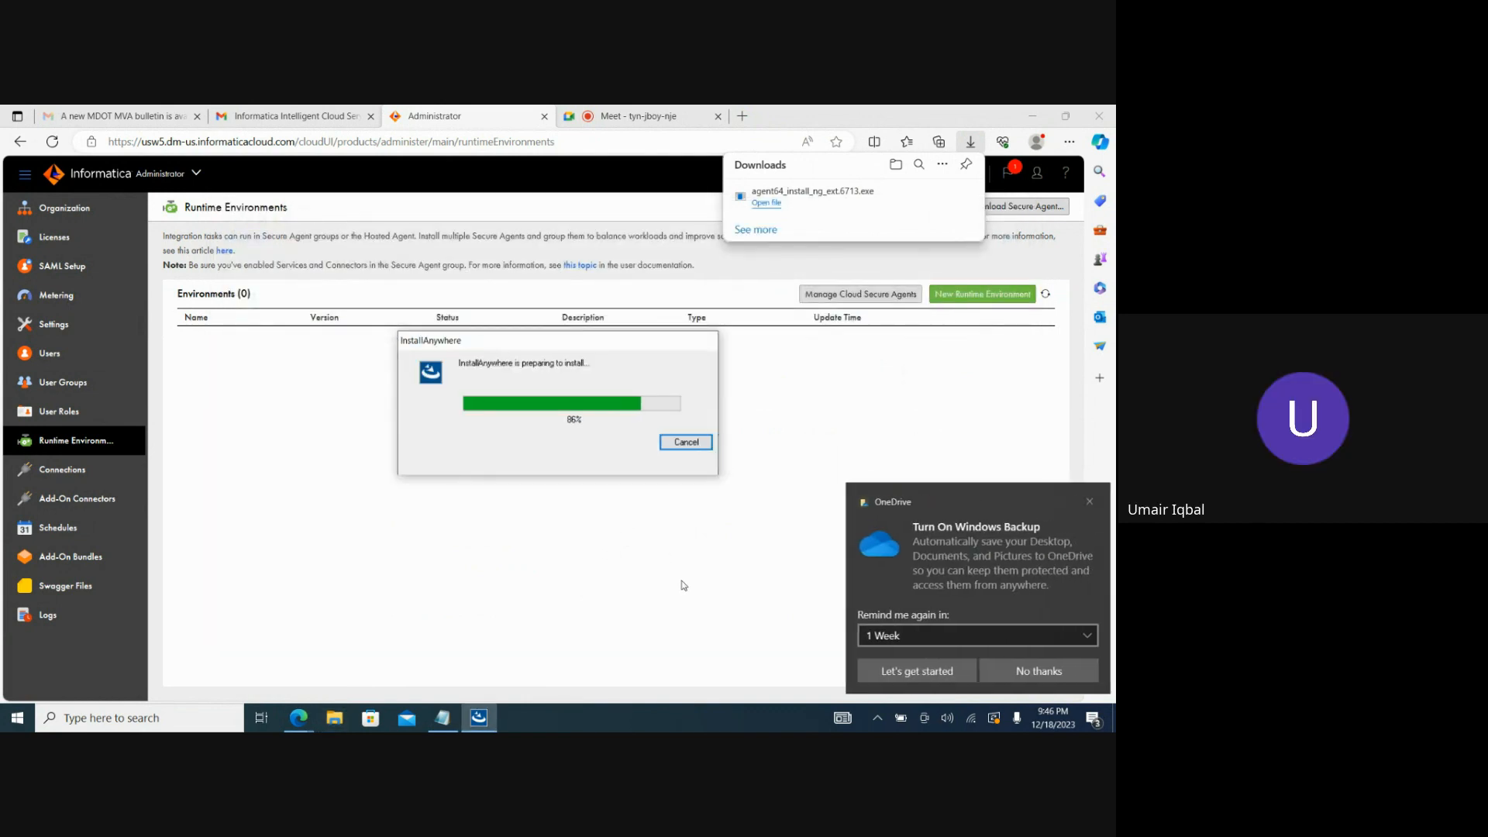
Dismiss the OneDrive backup reminder and install the Secure Agent in C:\Program Files\Informatica Cloud Secure Agent.
{"action": "left_click", "coordinate": [1084, 501]}
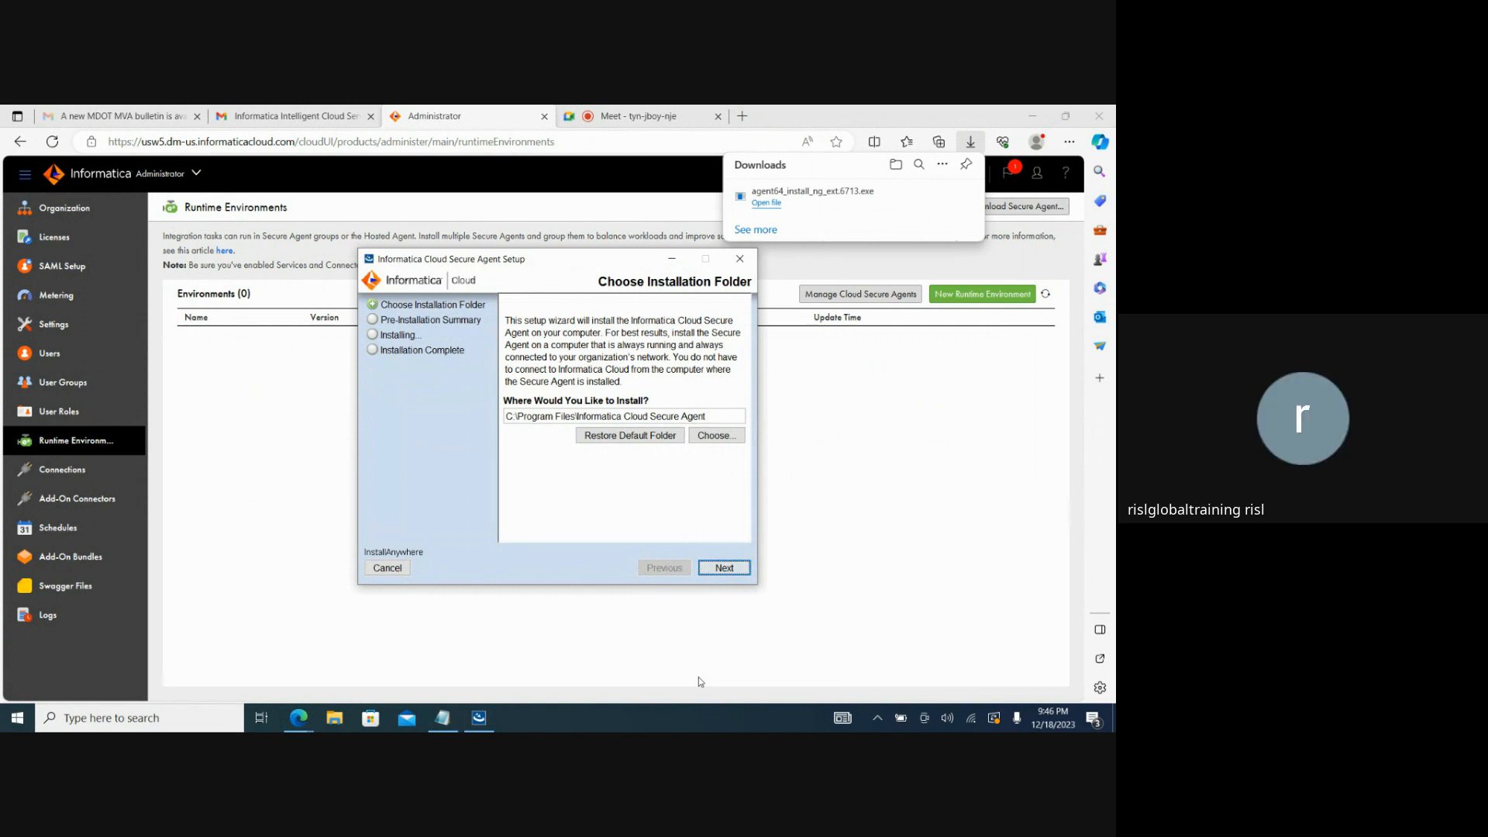
{"action": "left_click", "coordinate": [725, 568]}
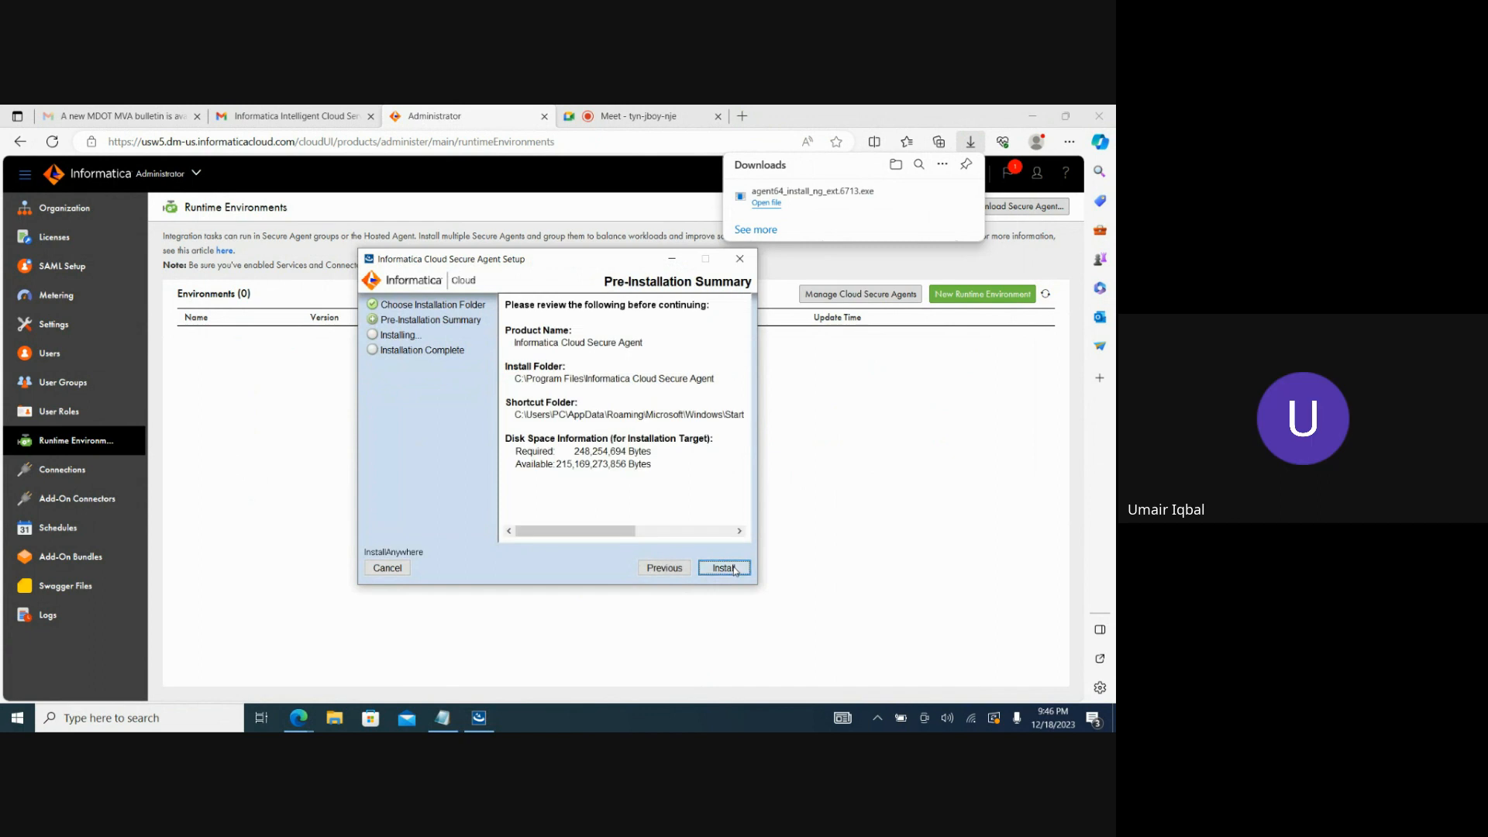
{"action": "left_click", "coordinate": [724, 568]}
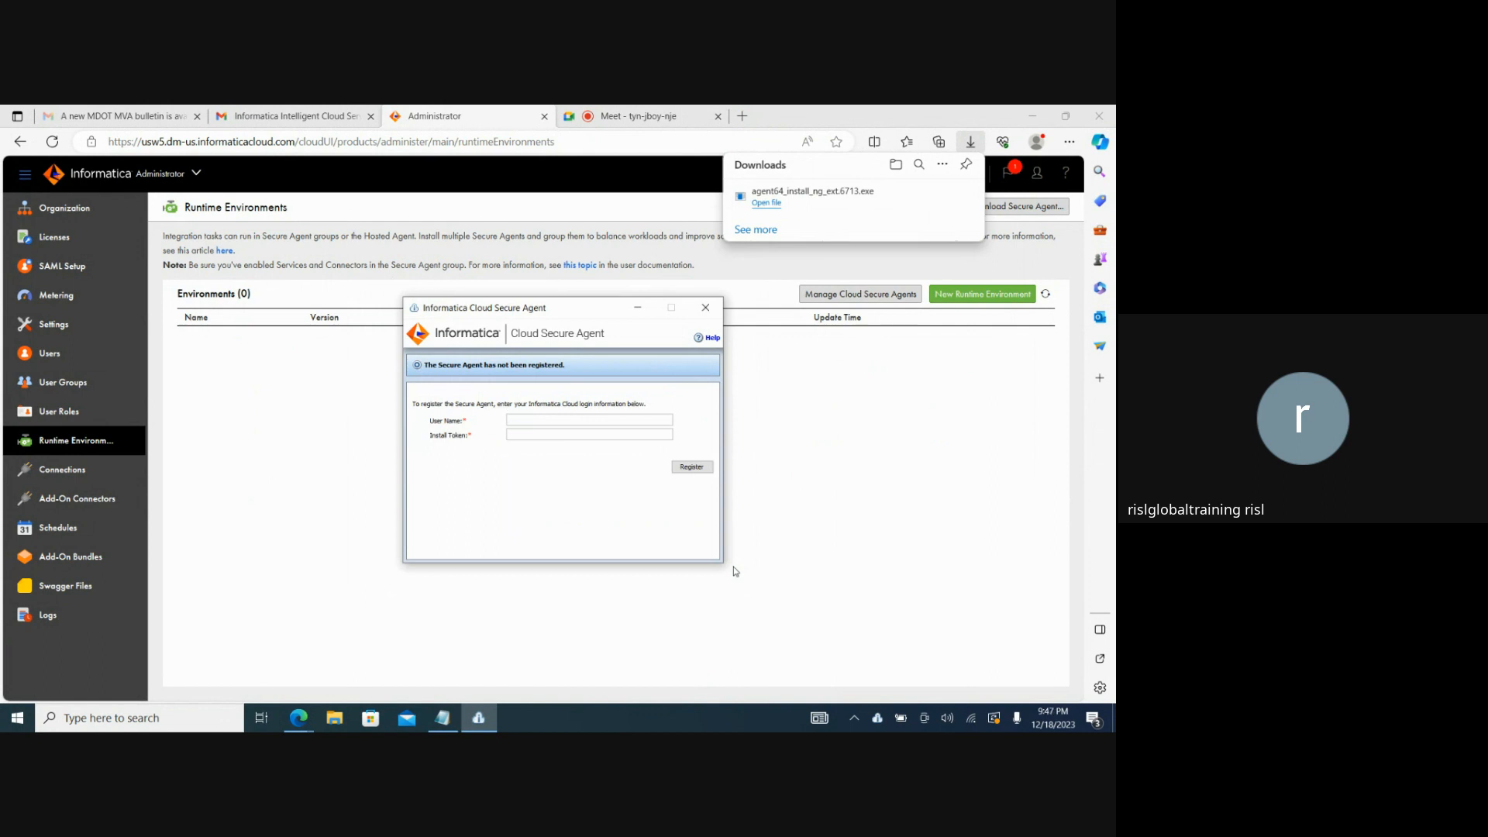
Fill in the Secure Agent registration with the account's user name and the copied install token.
{"action": "key", "text": "Tab"}
{"action": "key", "text": "ctrl+v"}
Recopy the install token from Notepad, replace the token in the registration form and register the Secure Agent.
{"action": "left_click", "coordinate": [443, 717]}
{"action": "key", "text": "ctrl+a"}
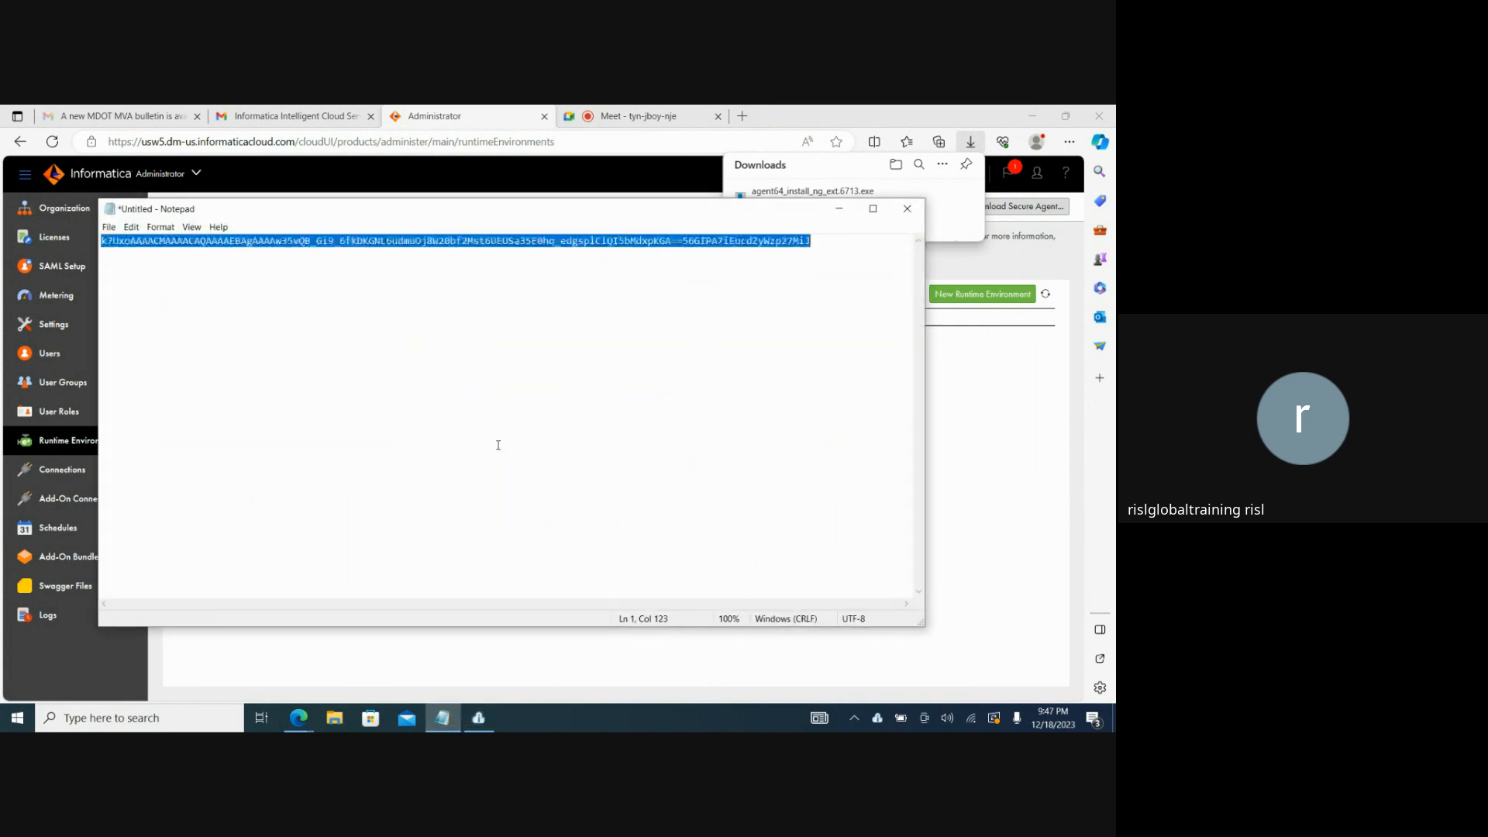
{"action": "left_click", "coordinate": [839, 209]}
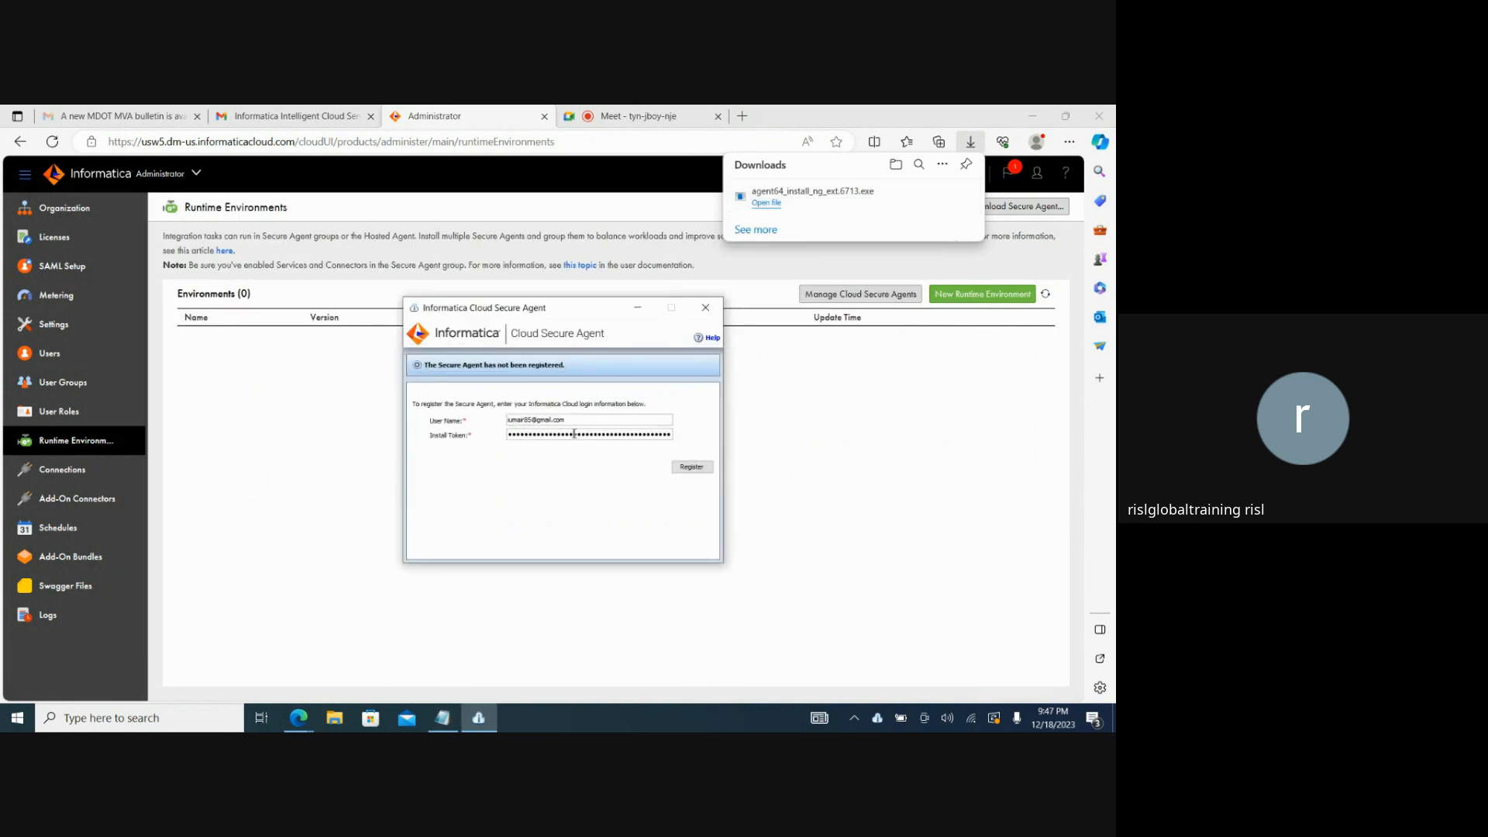
{"action": "double_click", "coordinate": [574, 434]}
{"action": "key", "text": "BackSpace"}
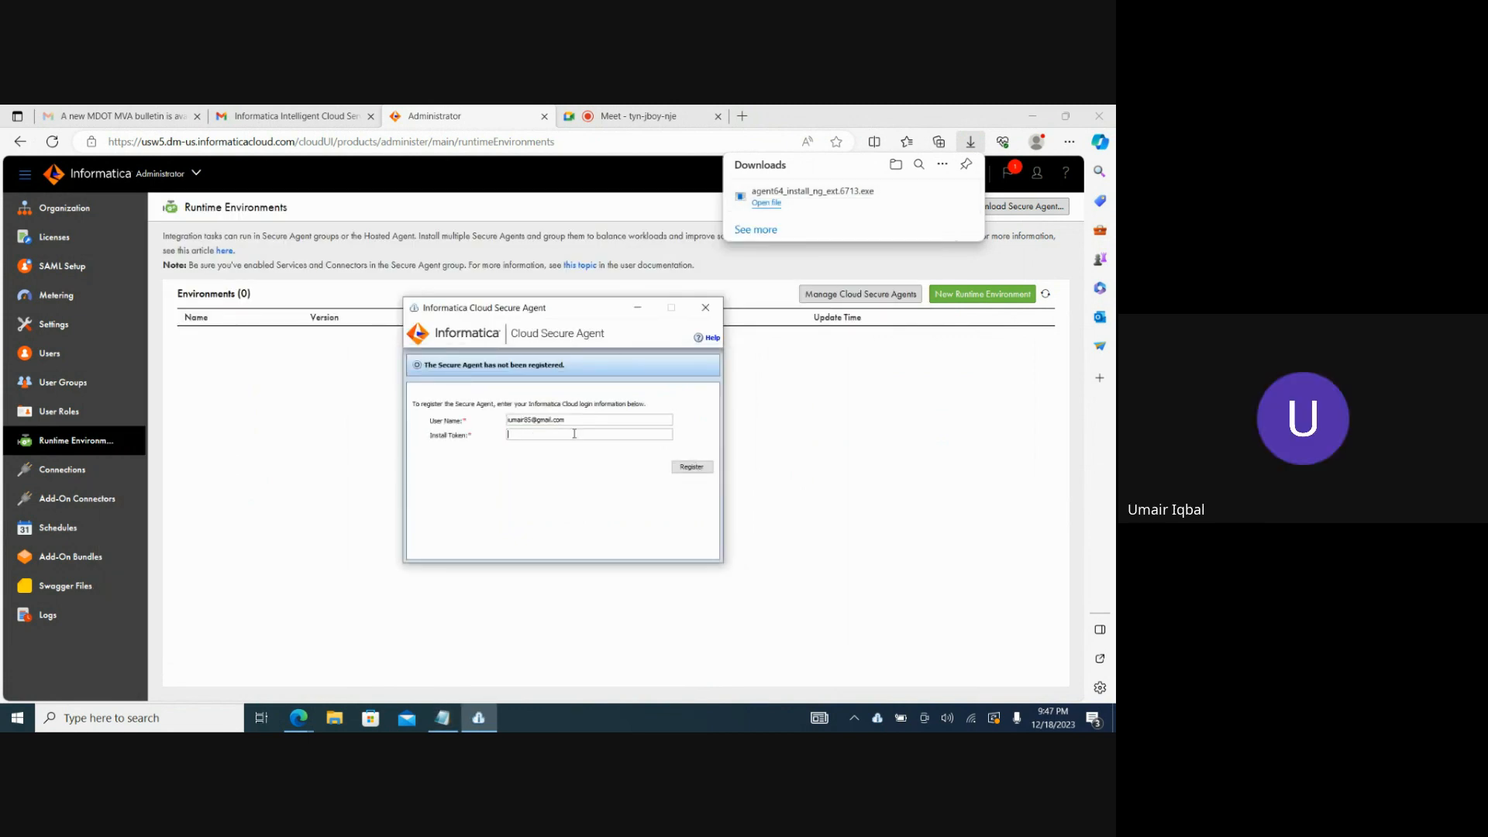
{"action": "key", "text": "ctrl+v"}
{"action": "left_click", "coordinate": [692, 466]}
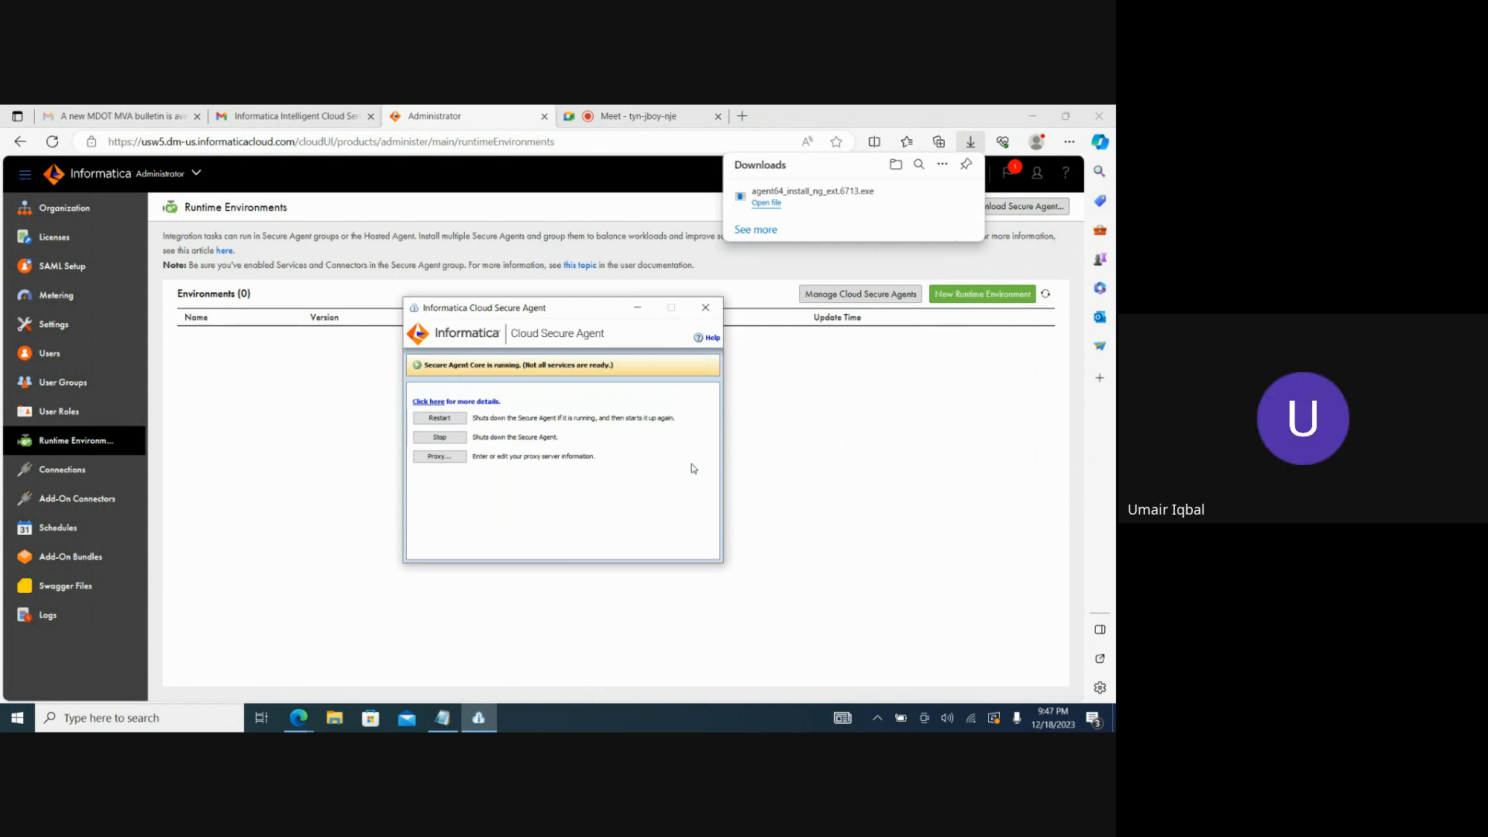
Open Windows Services, check the status and startup type of the Informatica Cloud Secure Agent service, and minimize the window.
{"action": "left_click", "coordinate": [198, 721]}
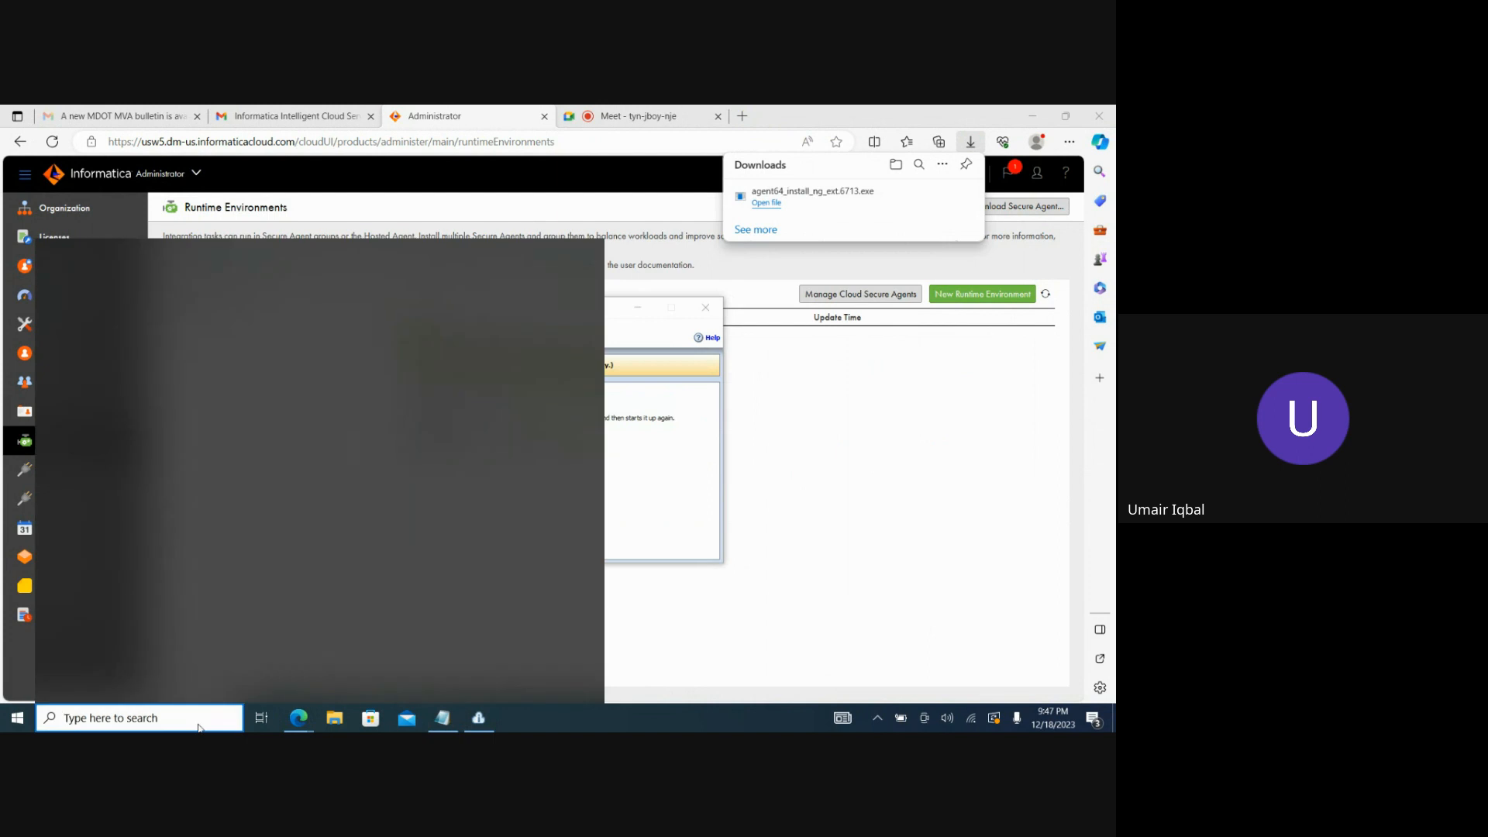
{"action": "type", "text": "servi"}
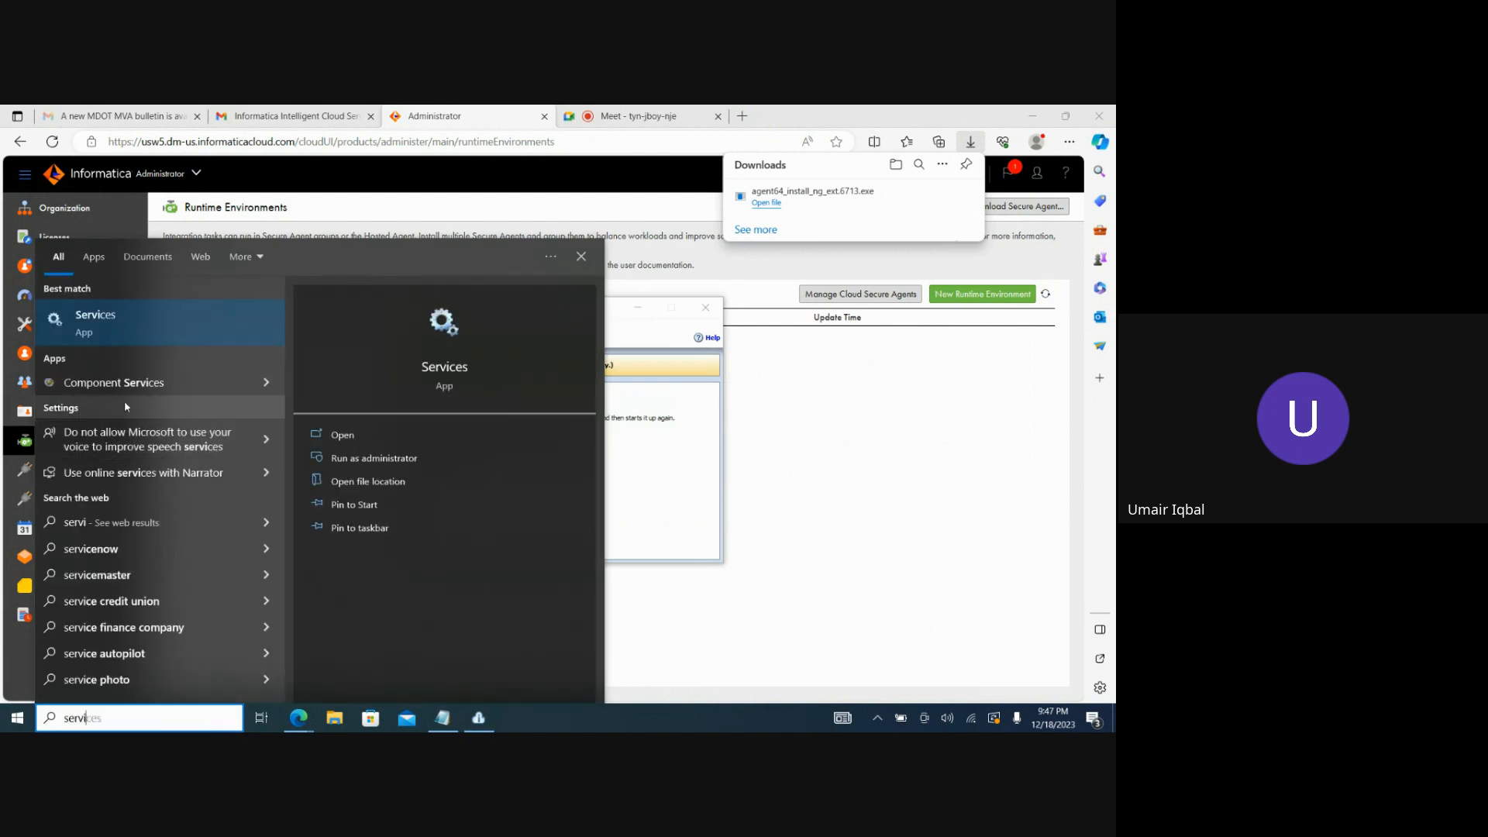
{"action": "left_click", "coordinate": [180, 341]}
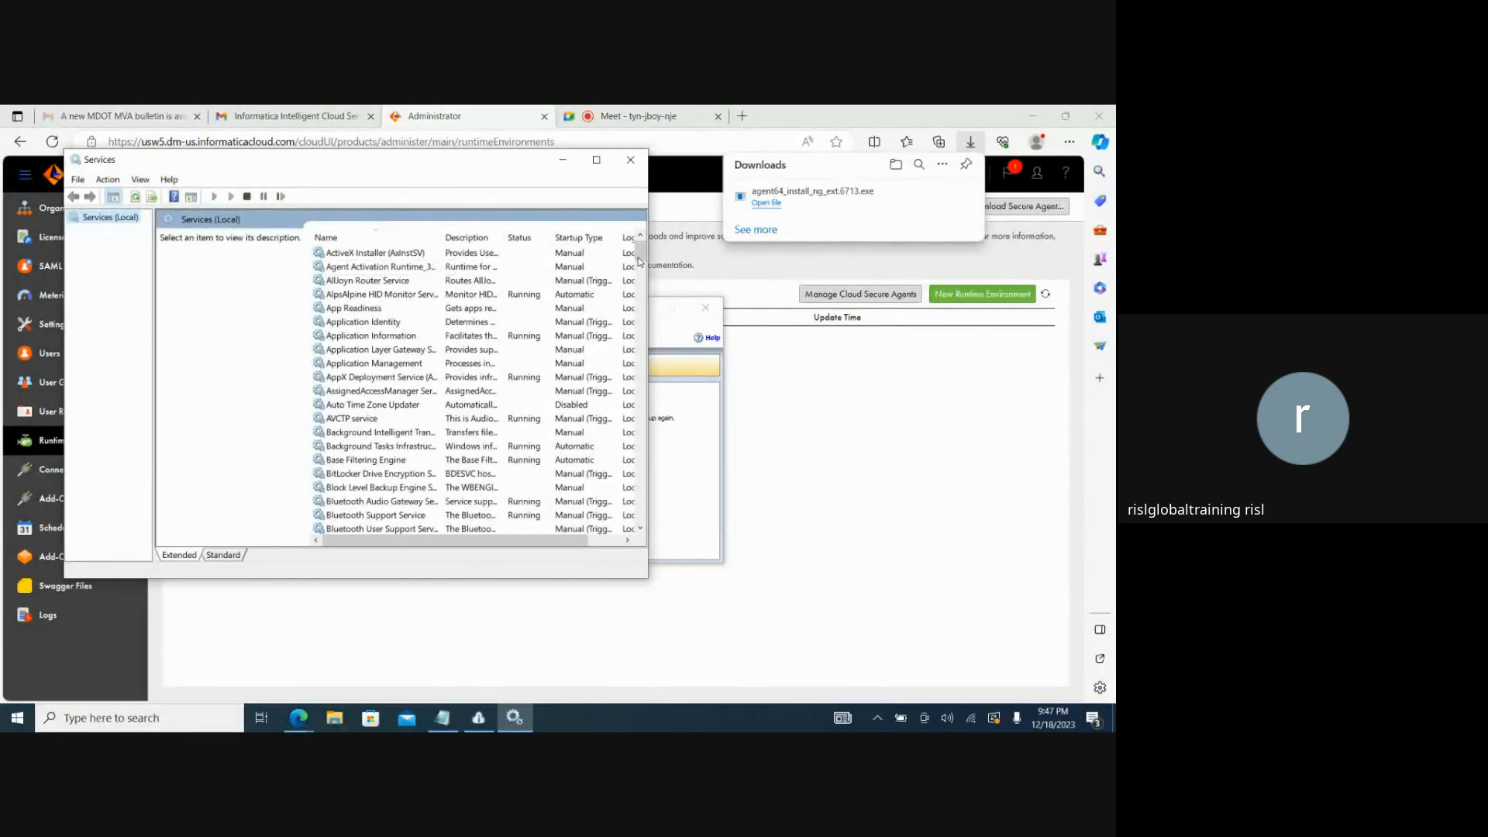
{"action": "left_click_drag", "start_coordinate": [639, 262], "coordinate": [645, 355]}
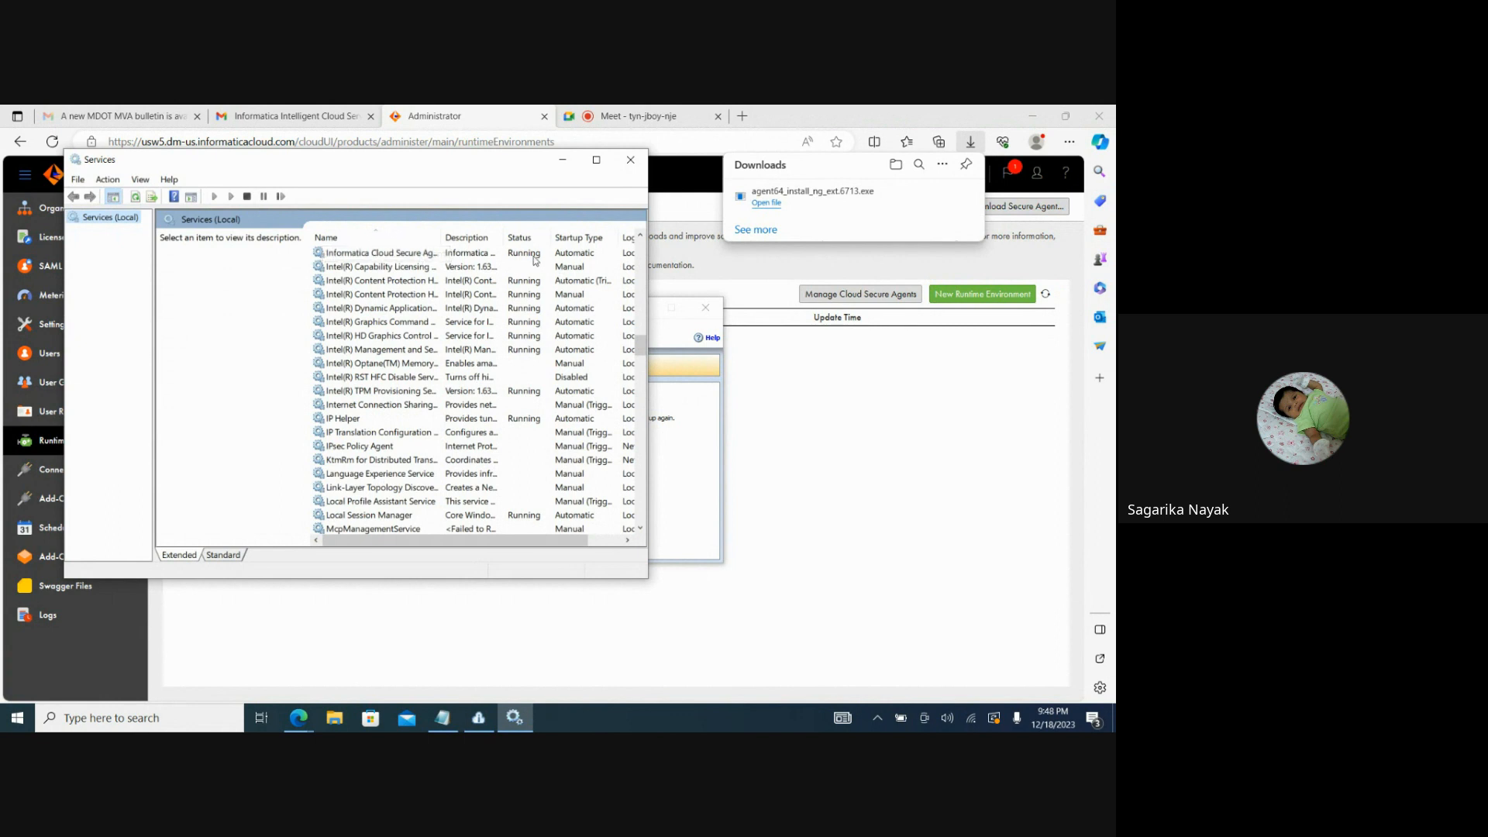
{"action": "left_click", "coordinate": [392, 254]}
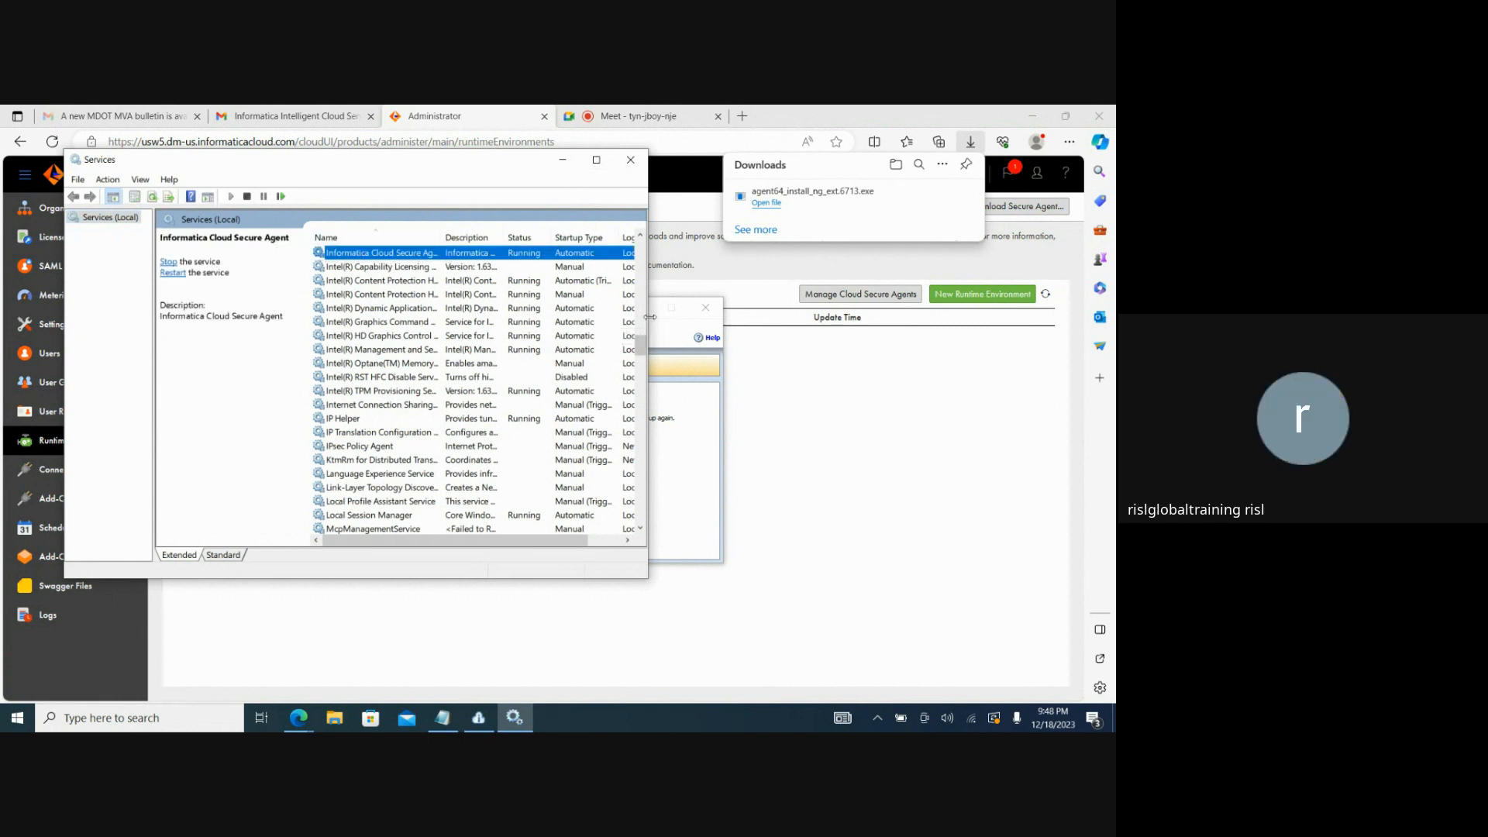
{"action": "left_click_drag", "start_coordinate": [650, 316], "coordinate": [806, 316]}
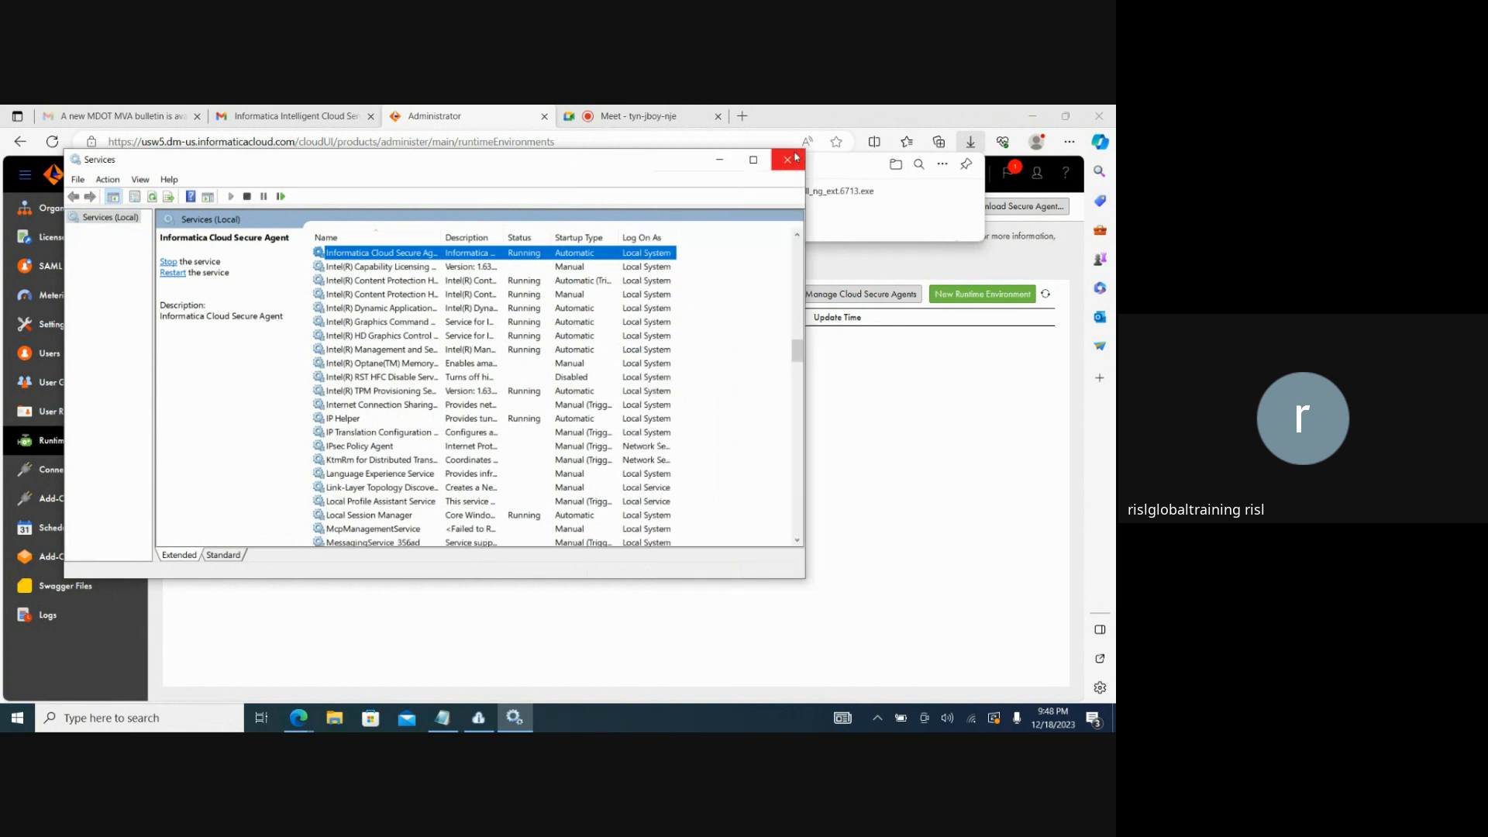
{"action": "left_click", "coordinate": [718, 159]}
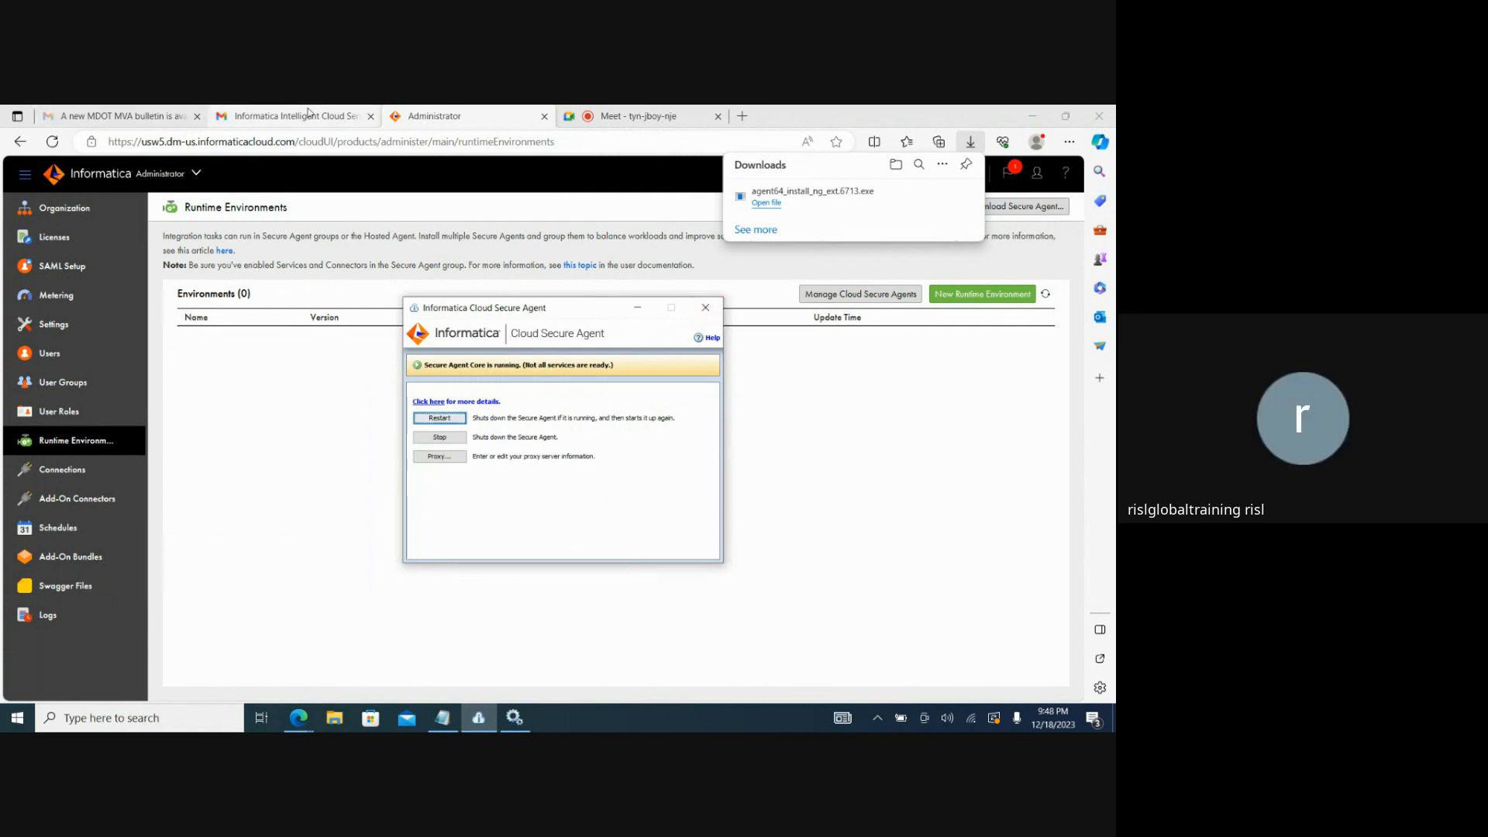
Switch to the Google Meet call and stop presenting the screen.
{"action": "left_click", "coordinate": [291, 116]}
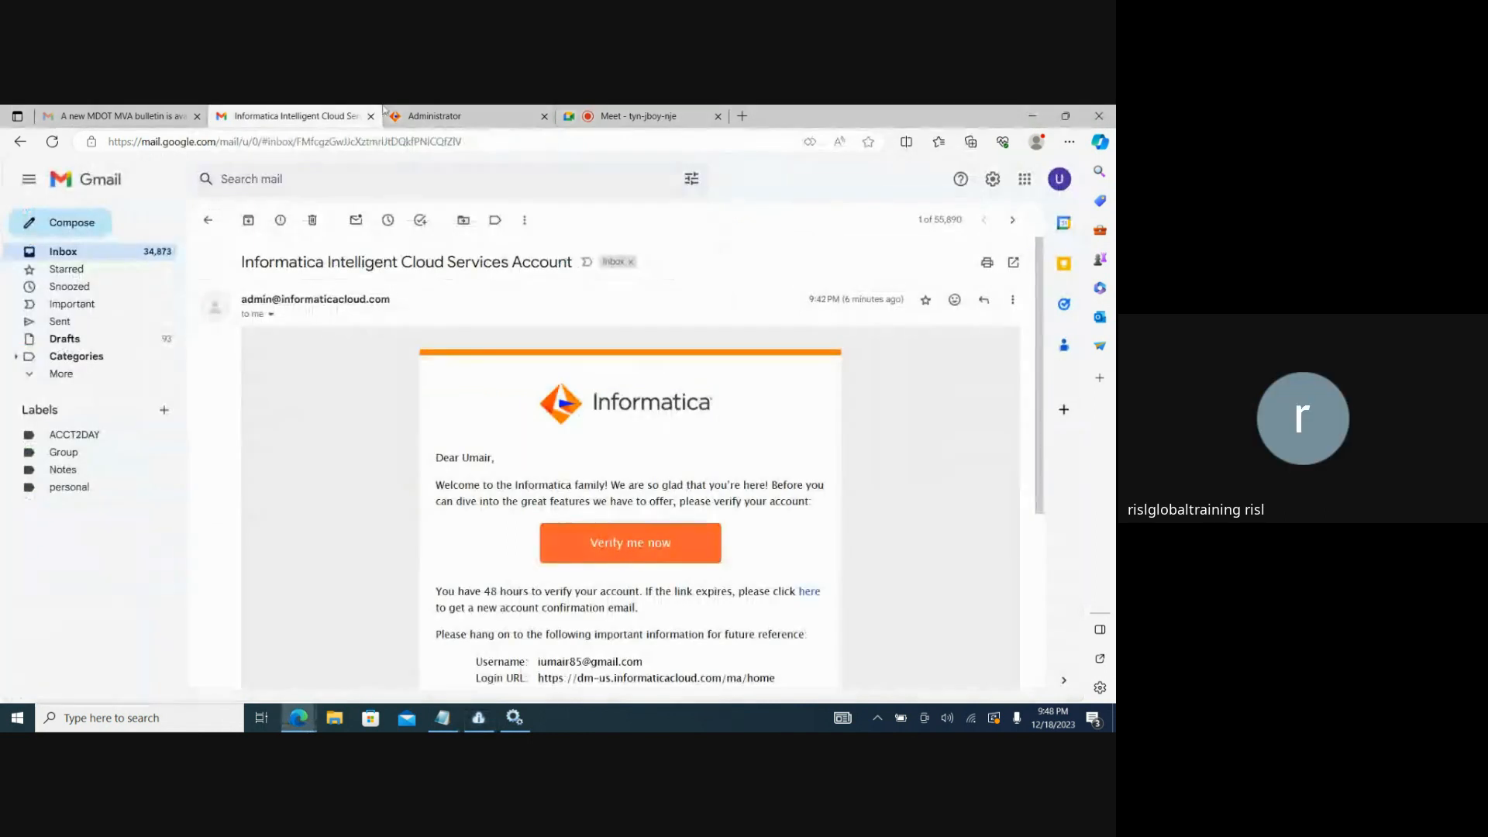
{"action": "left_click", "coordinate": [630, 116]}
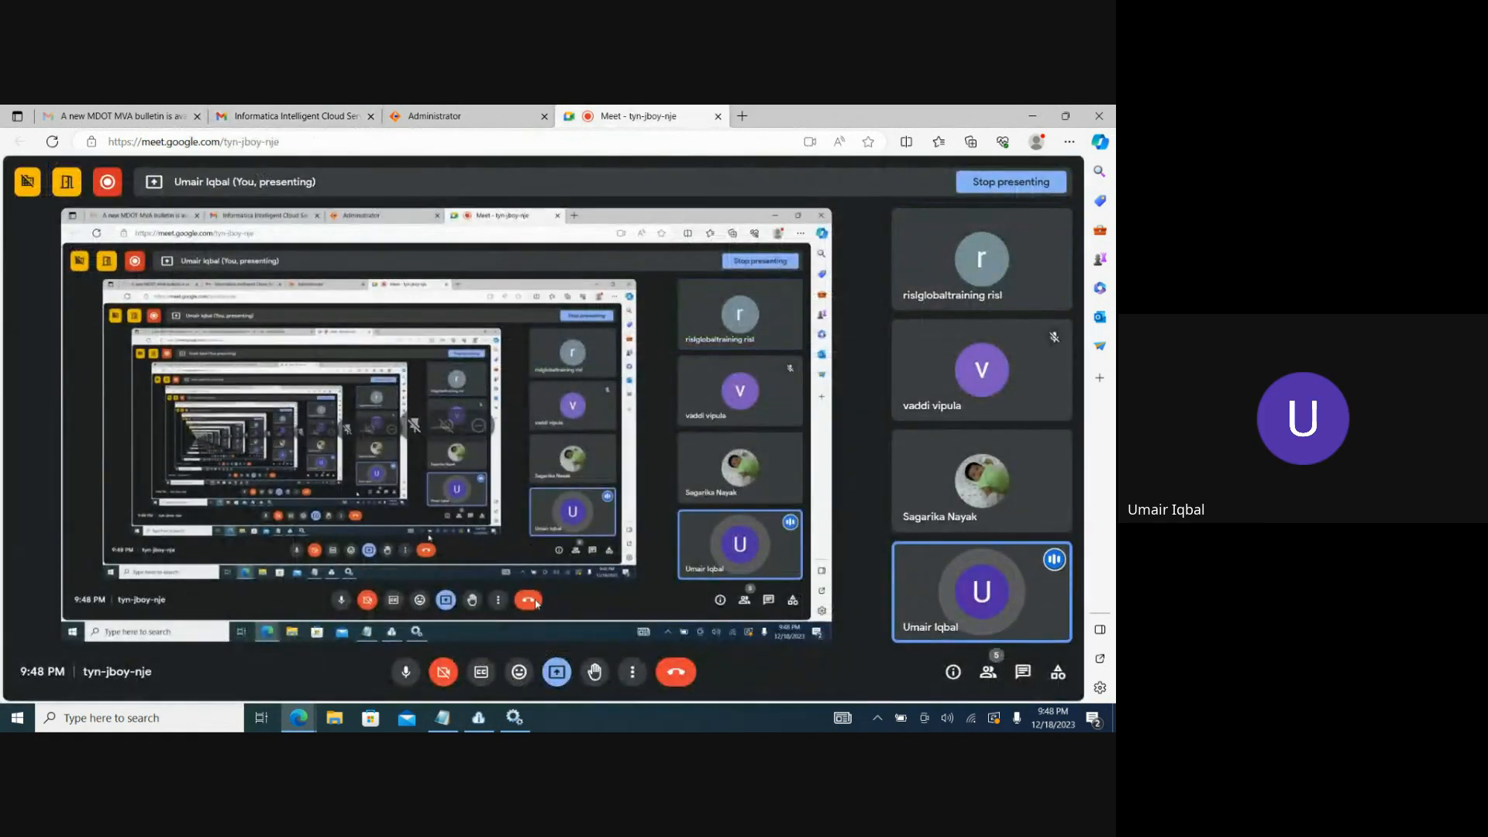
{"action": "left_click", "coordinate": [1009, 183]}
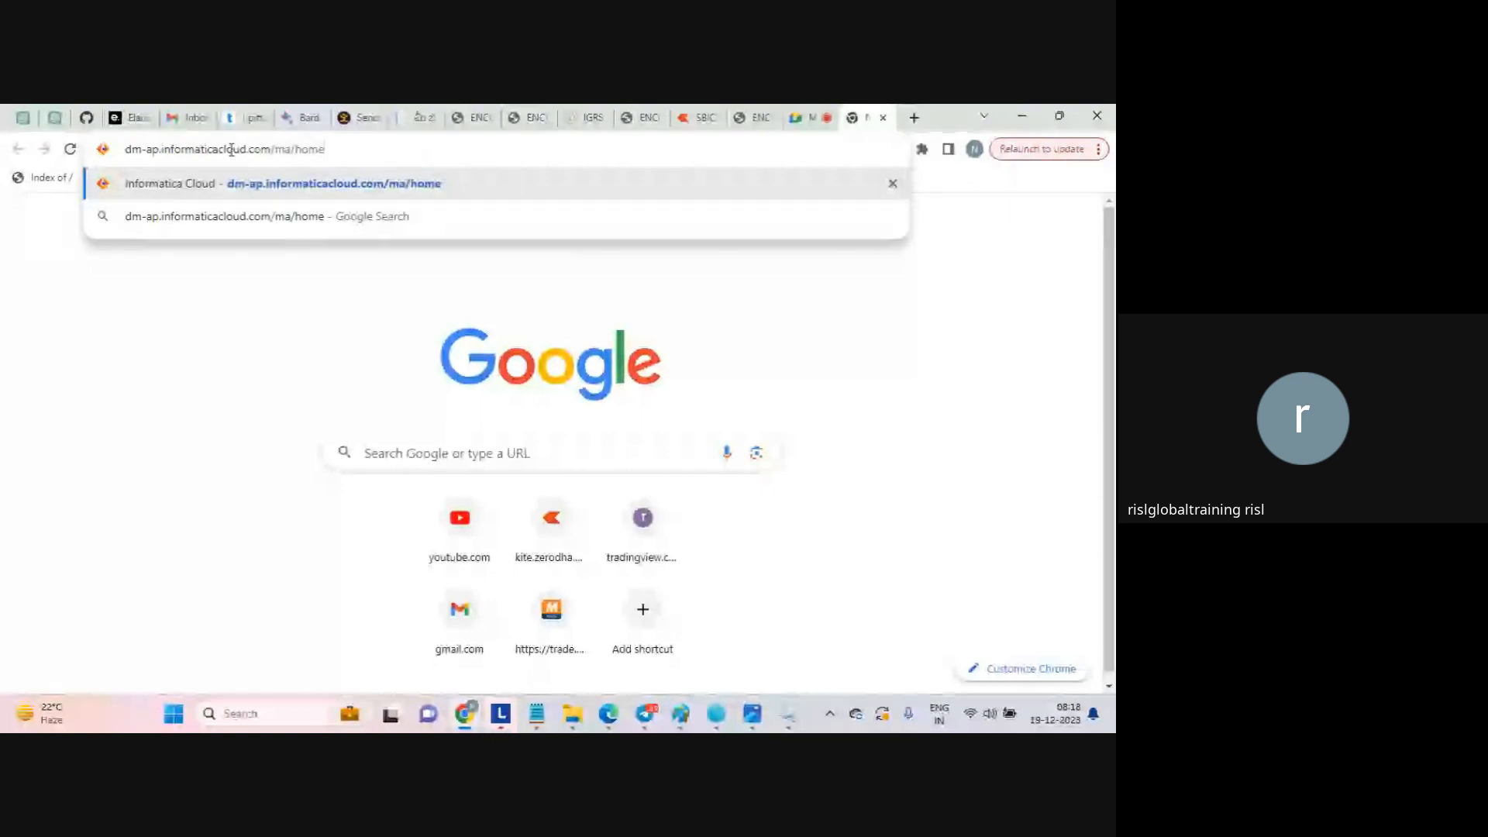
Load the Informatica Cloud login page from dm-ap.informaticacloud.com/ma/home, choosing to wait whenever the page does not respond.
{"action": "left_click", "coordinate": [158, 152]}
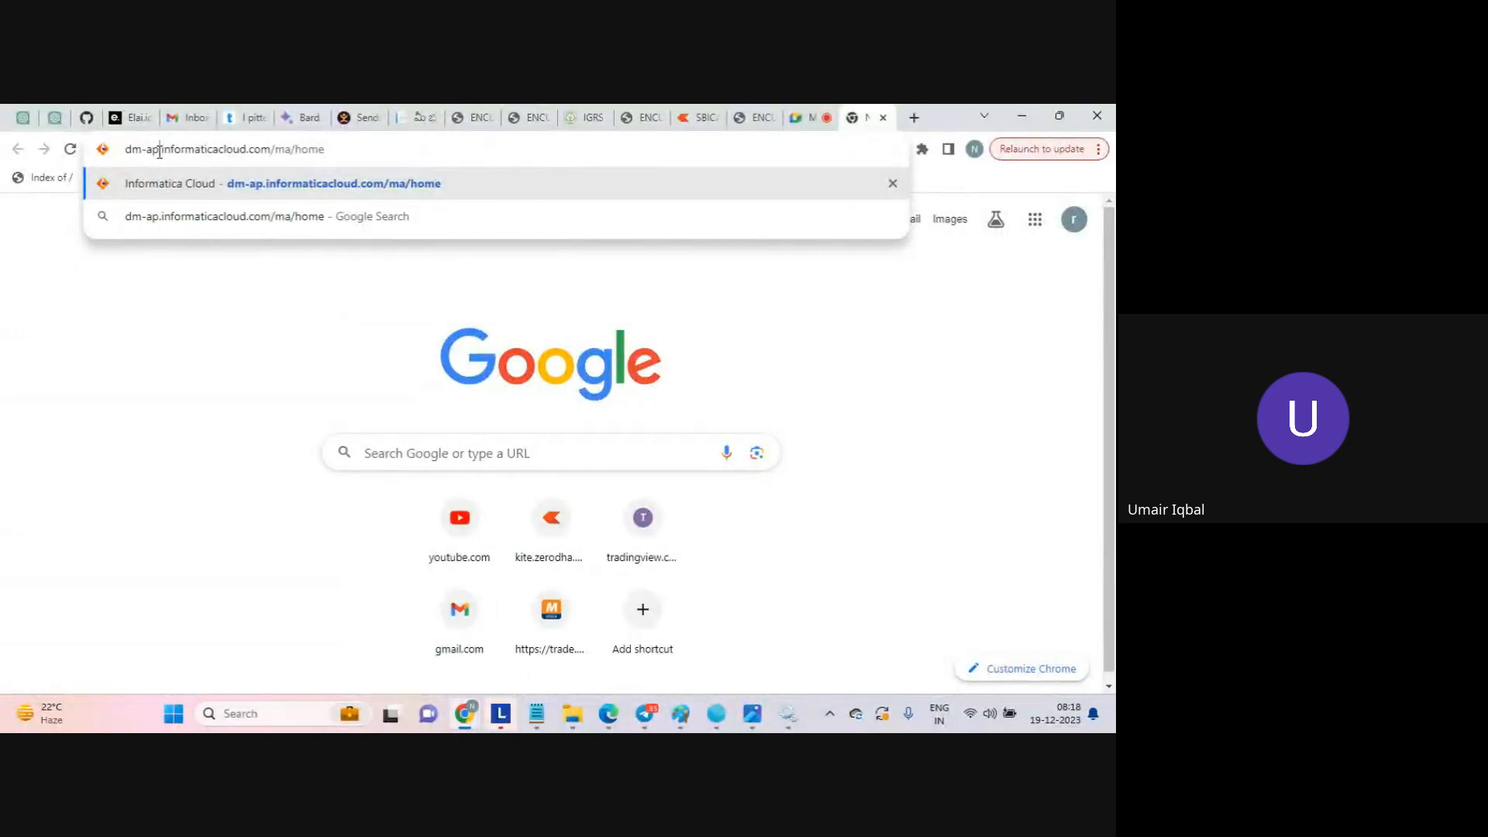
{"action": "key", "text": "shift+Home"}
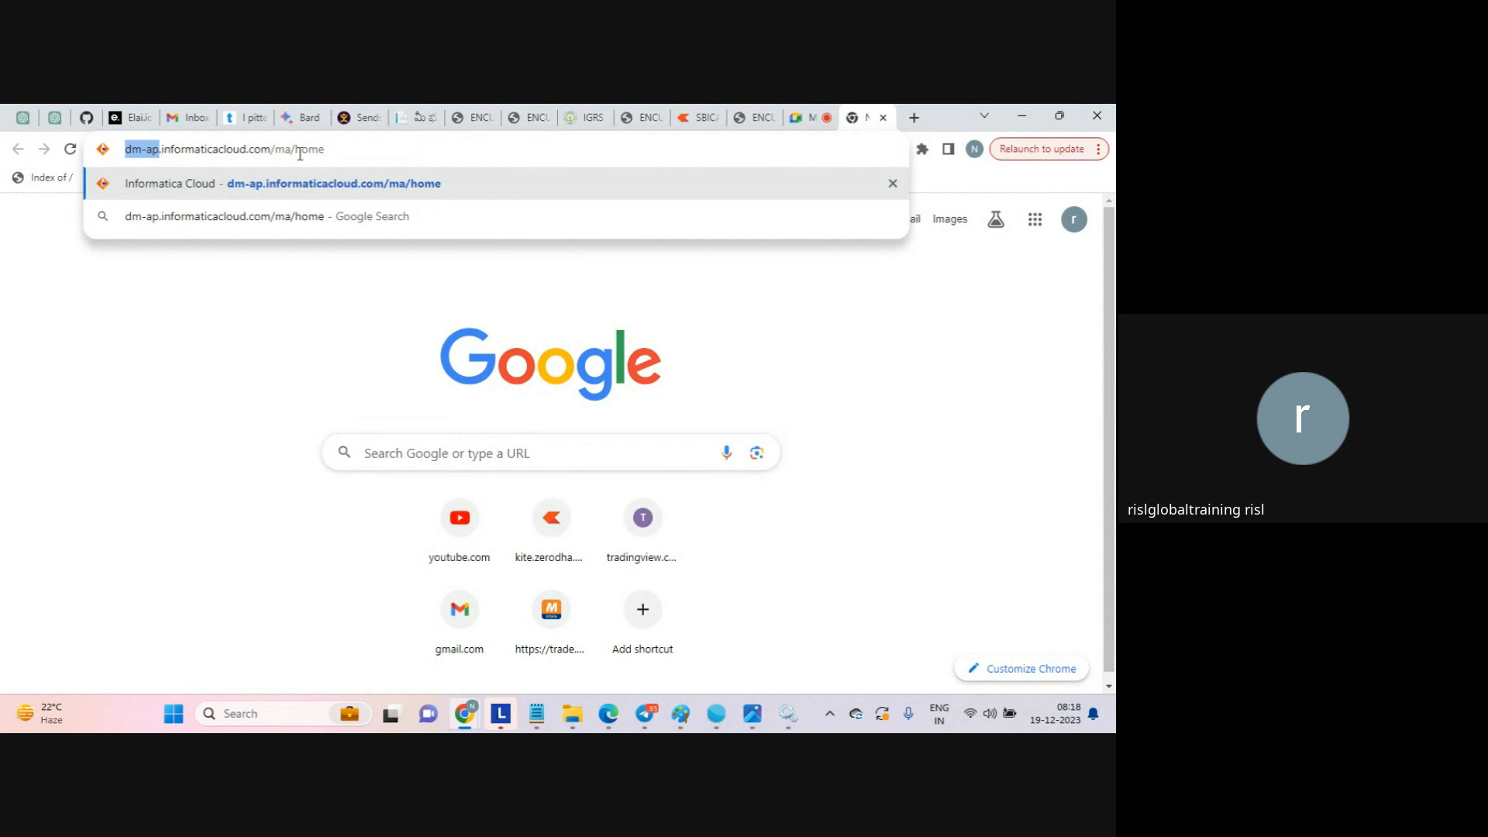
{"action": "left_click", "coordinate": [325, 151]}
{"action": "double_click", "coordinate": [154, 151]}
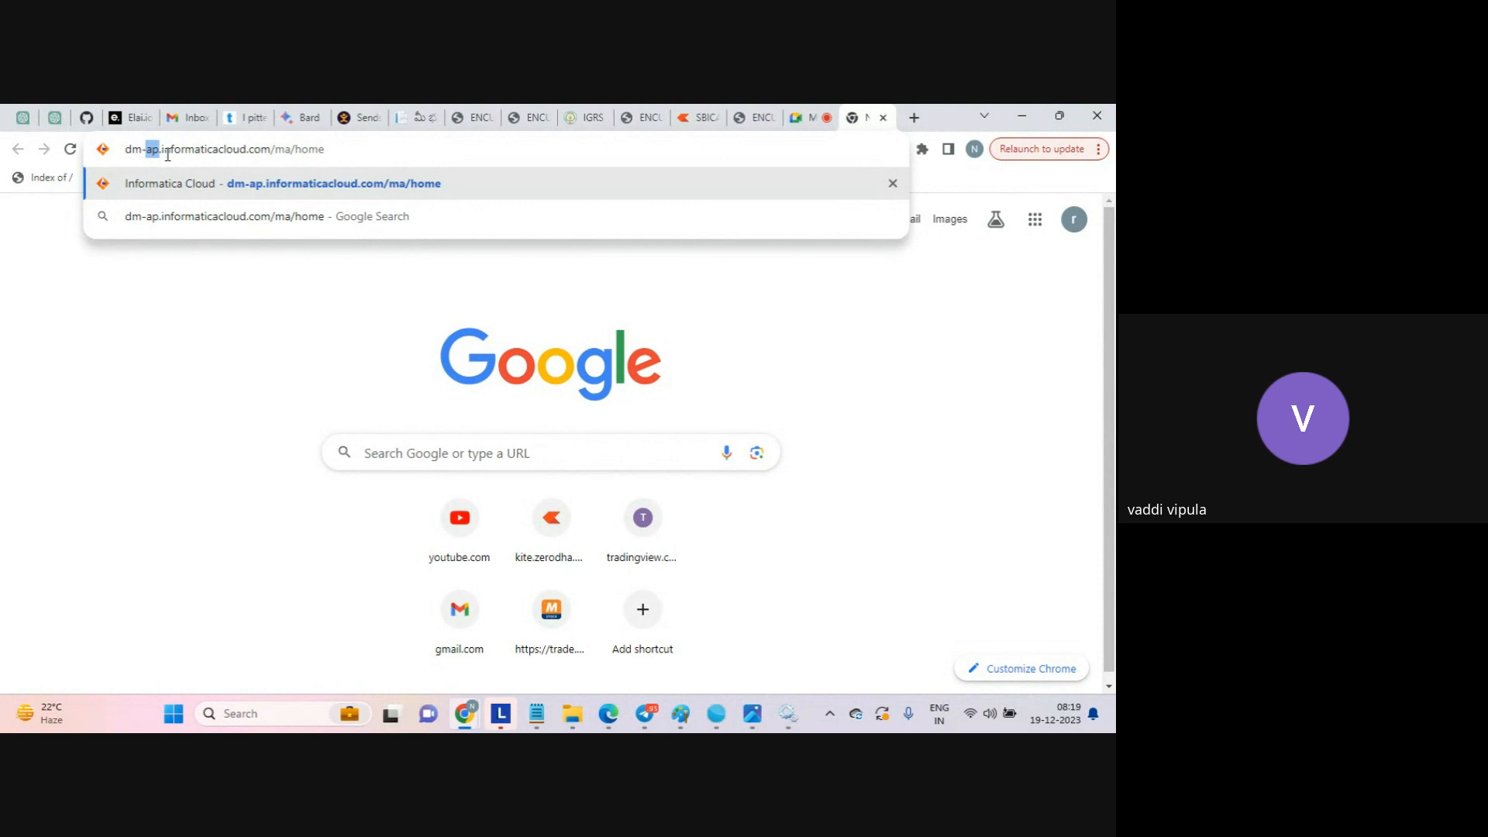
{"action": "left_click", "coordinate": [168, 152]}
{"action": "triple_click", "coordinate": [339, 149]}
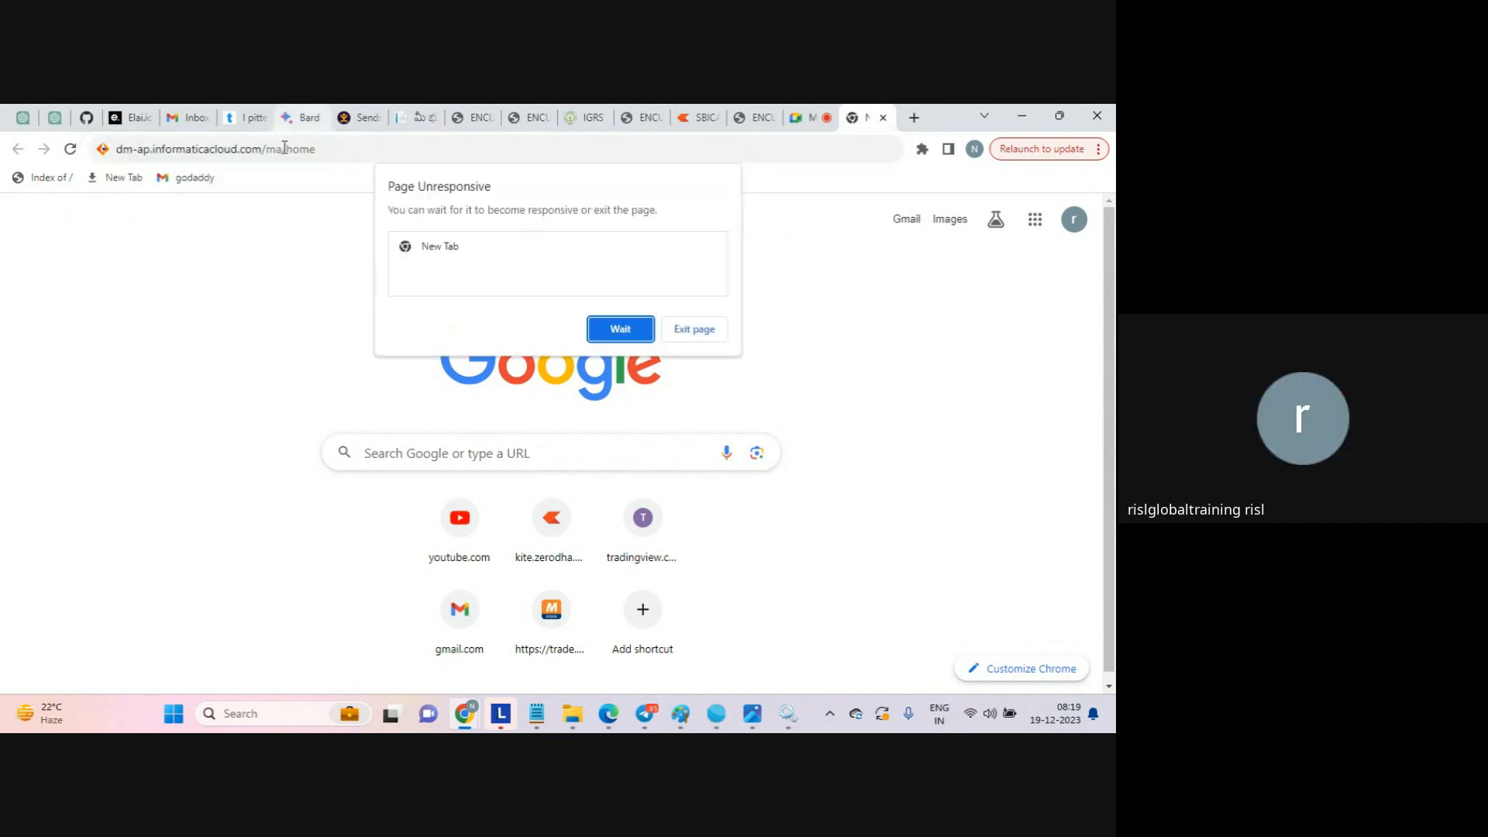
{"action": "left_click", "coordinate": [620, 329]}
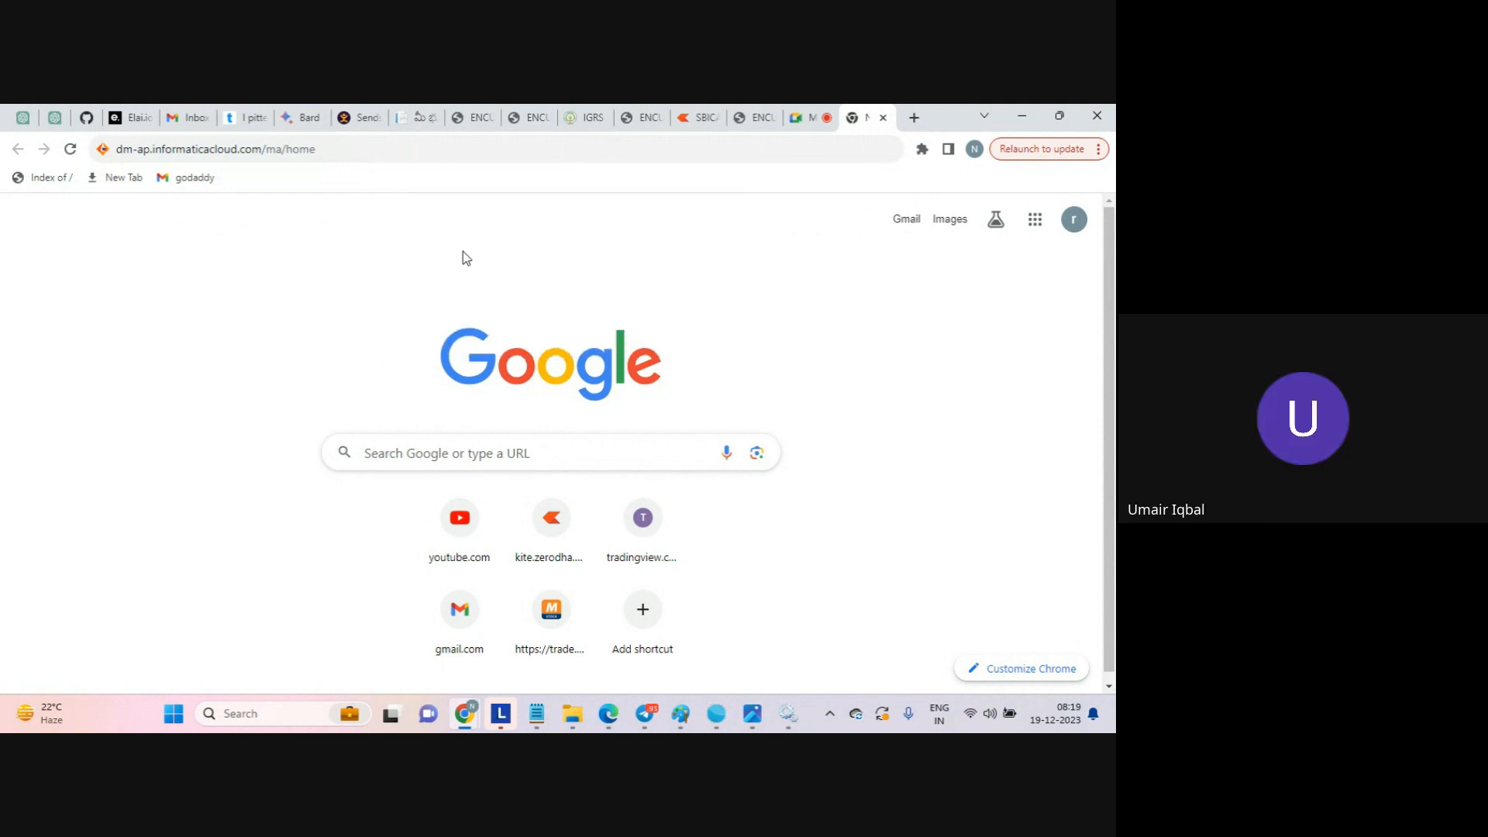
{"action": "left_click", "coordinate": [338, 150]}
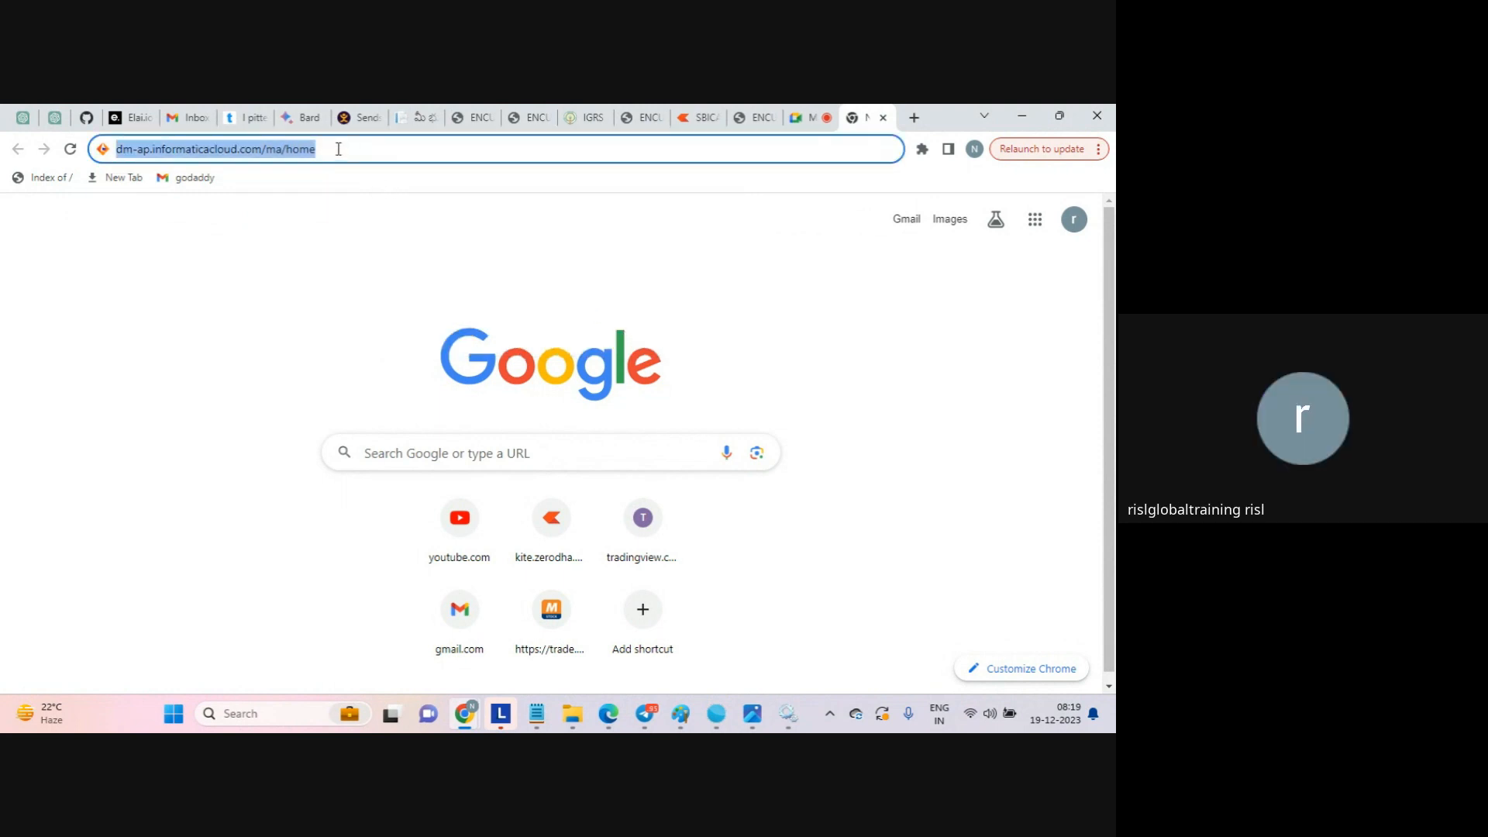
{"action": "left_click", "coordinate": [150, 148]}
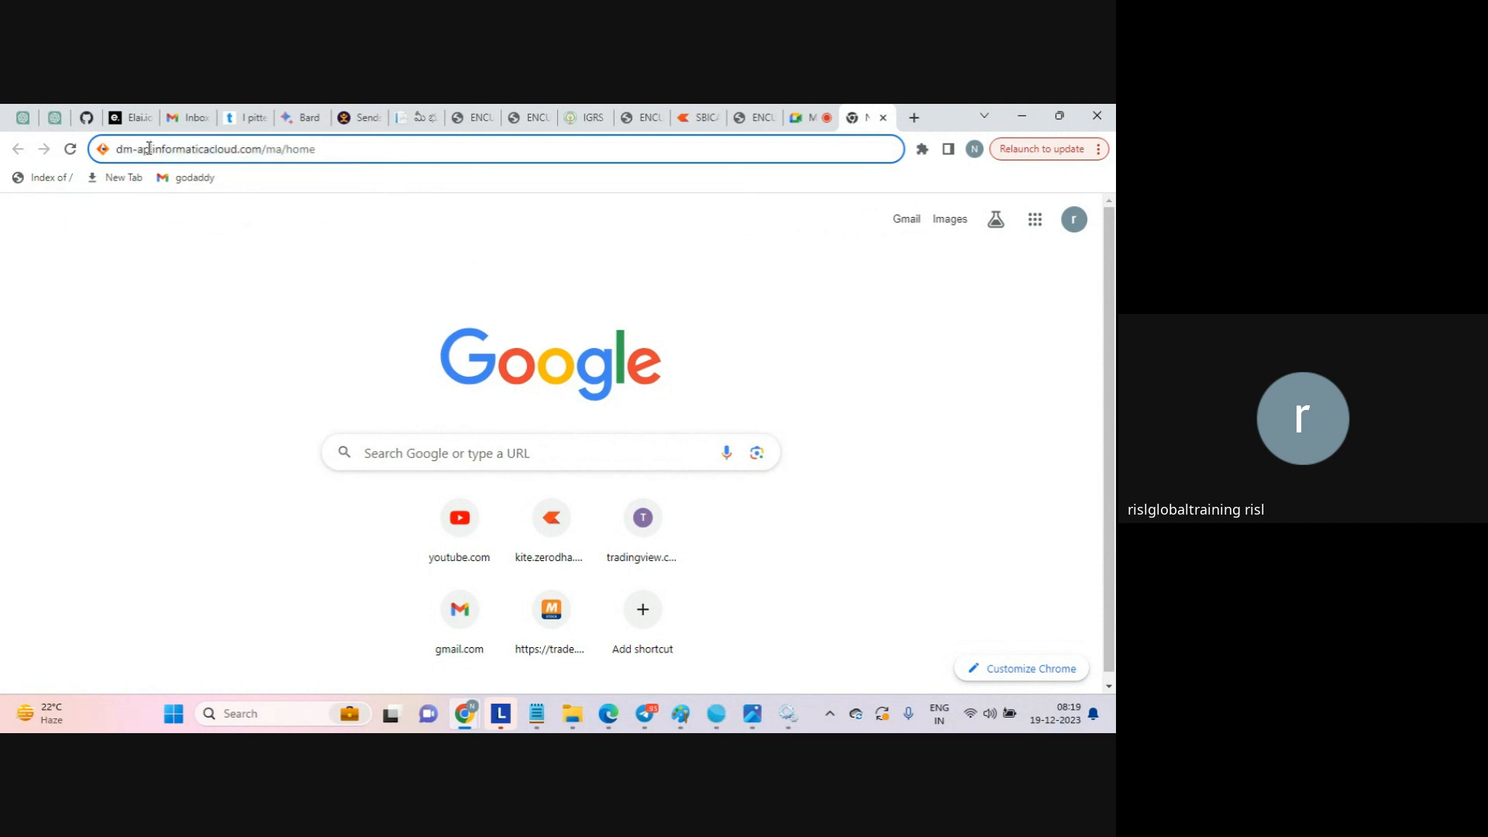
{"action": "double_click", "coordinate": [145, 149]}
{"action": "left_click", "coordinate": [338, 154]}
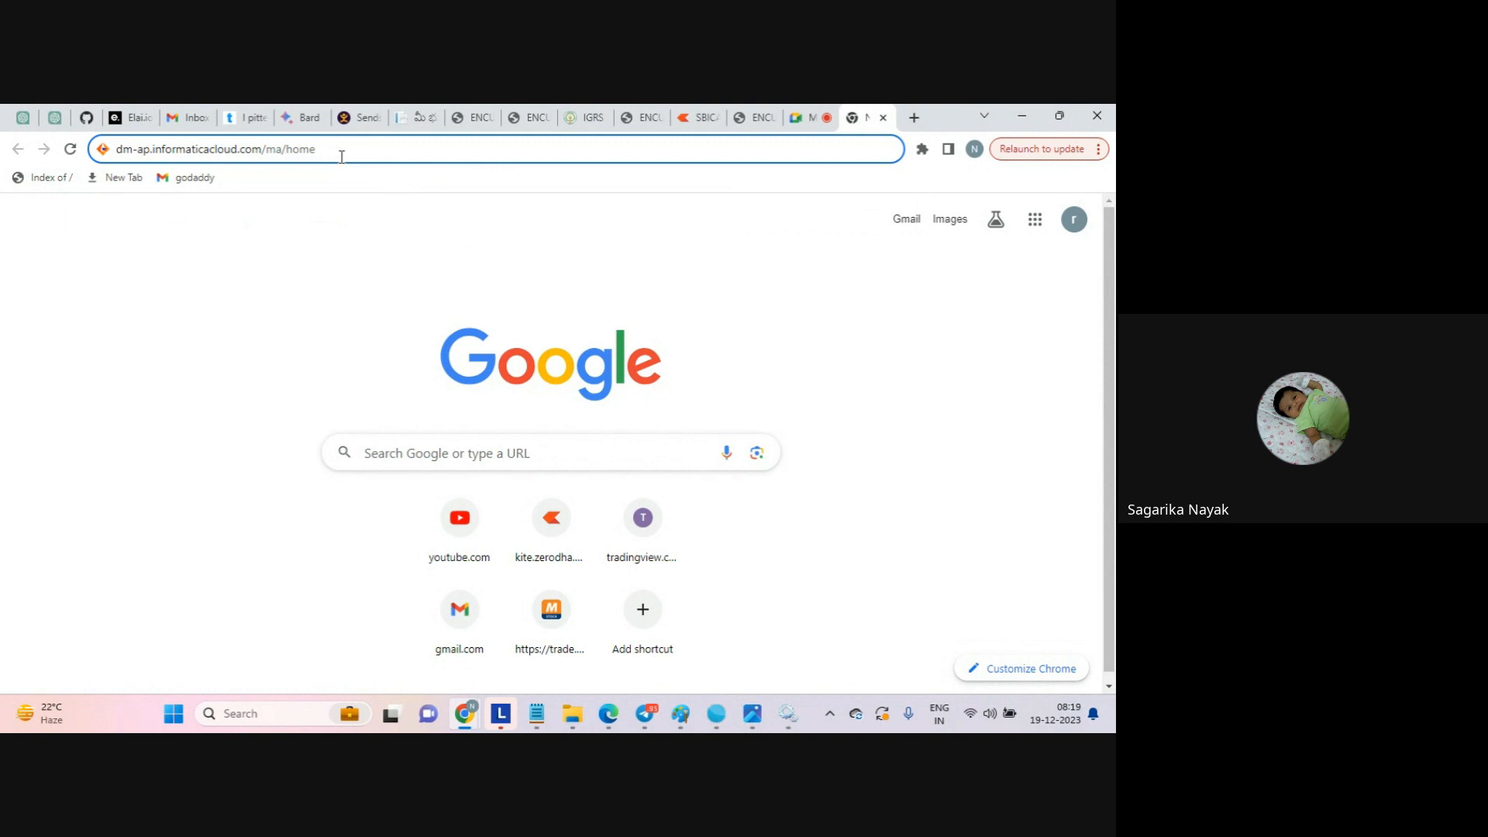
{"action": "key", "text": "Return"}
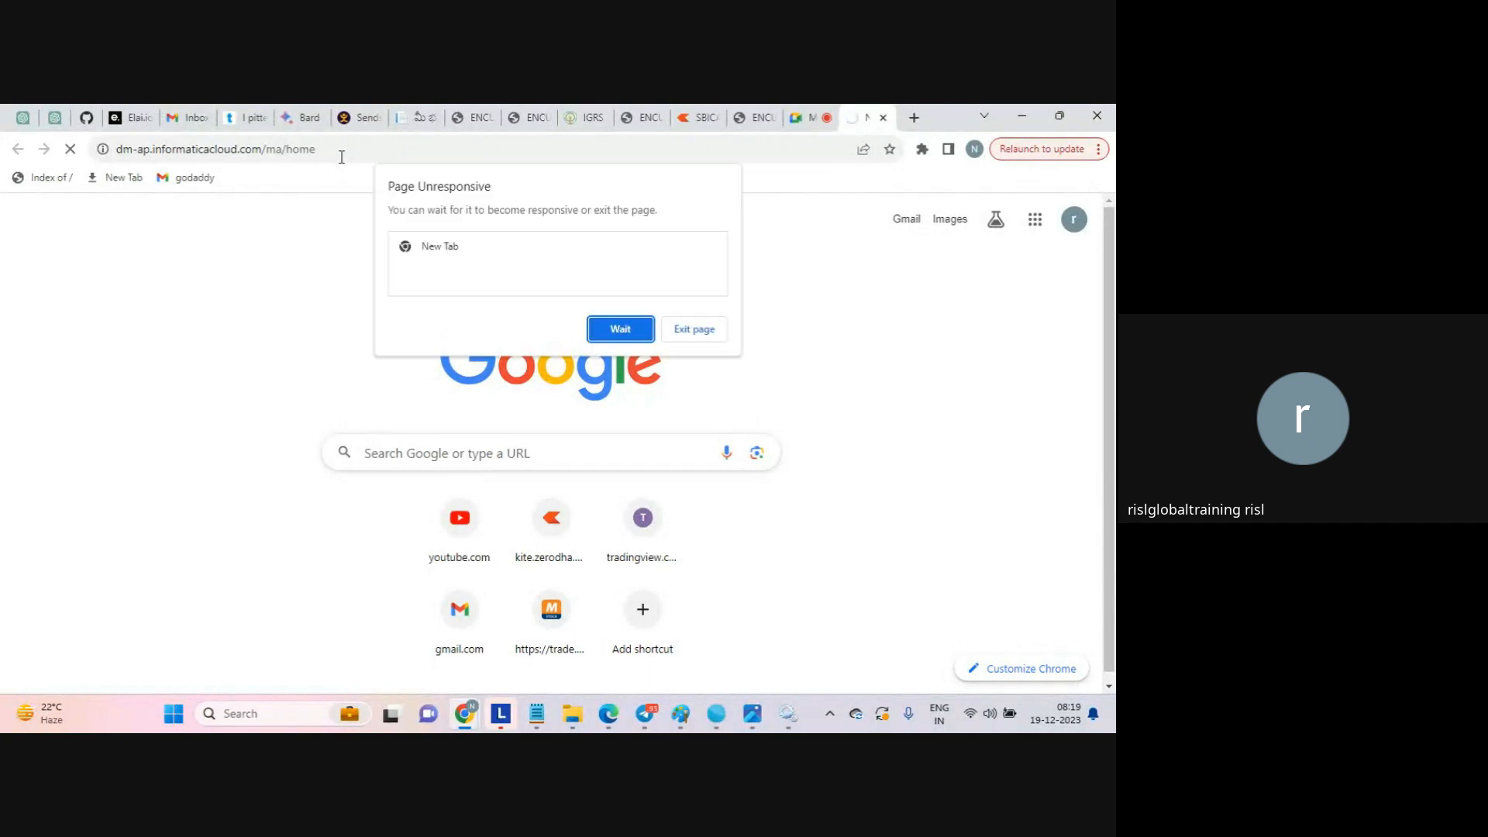
{"action": "left_click", "coordinate": [613, 331]}
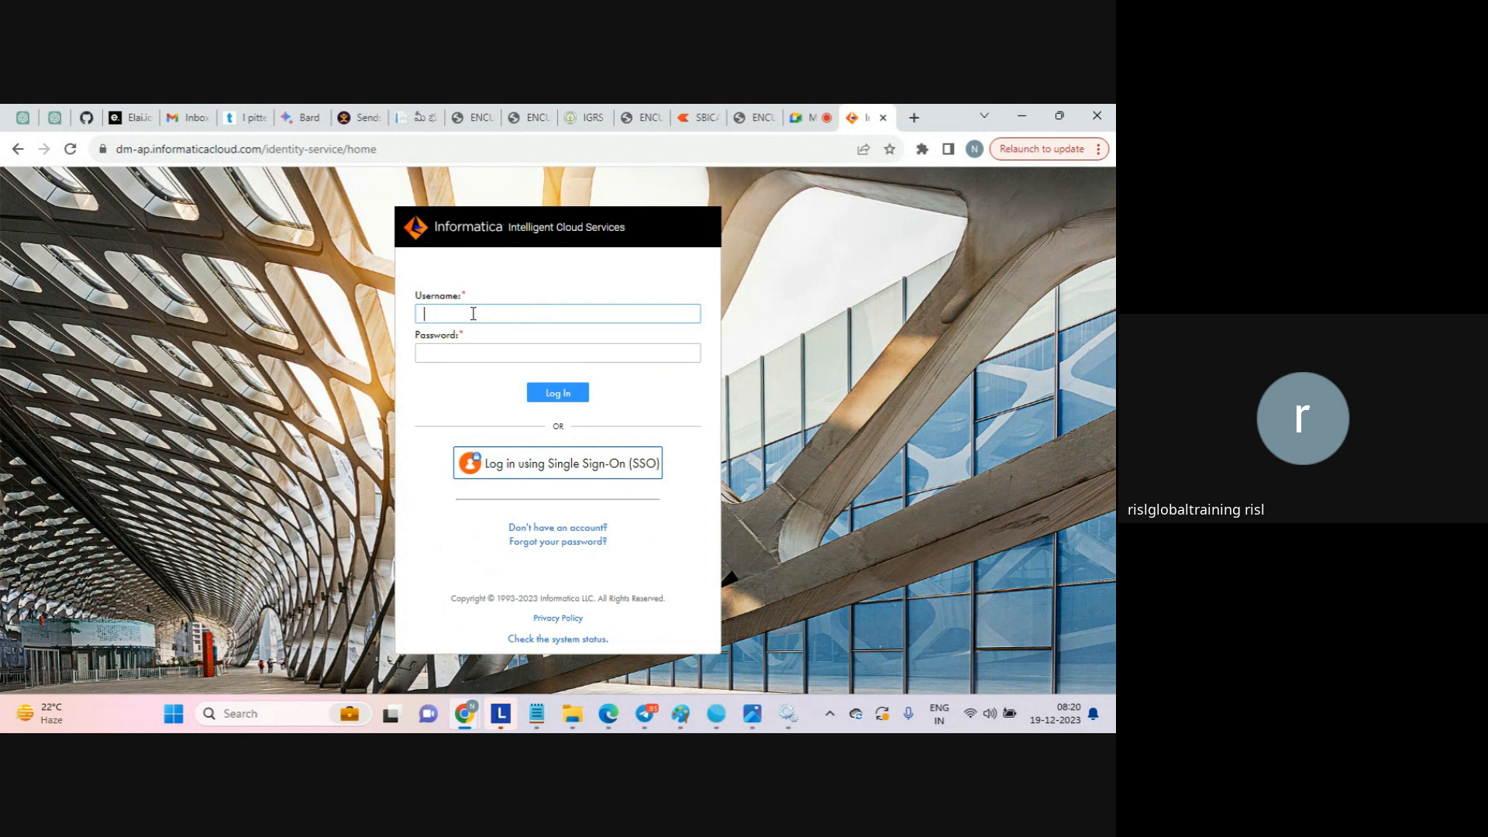
Log in to Informatica Intelligent Cloud Services with the account's user name and password.
{"action": "key", "text": "Tab"}
{"action": "type", "text": "••••••"}
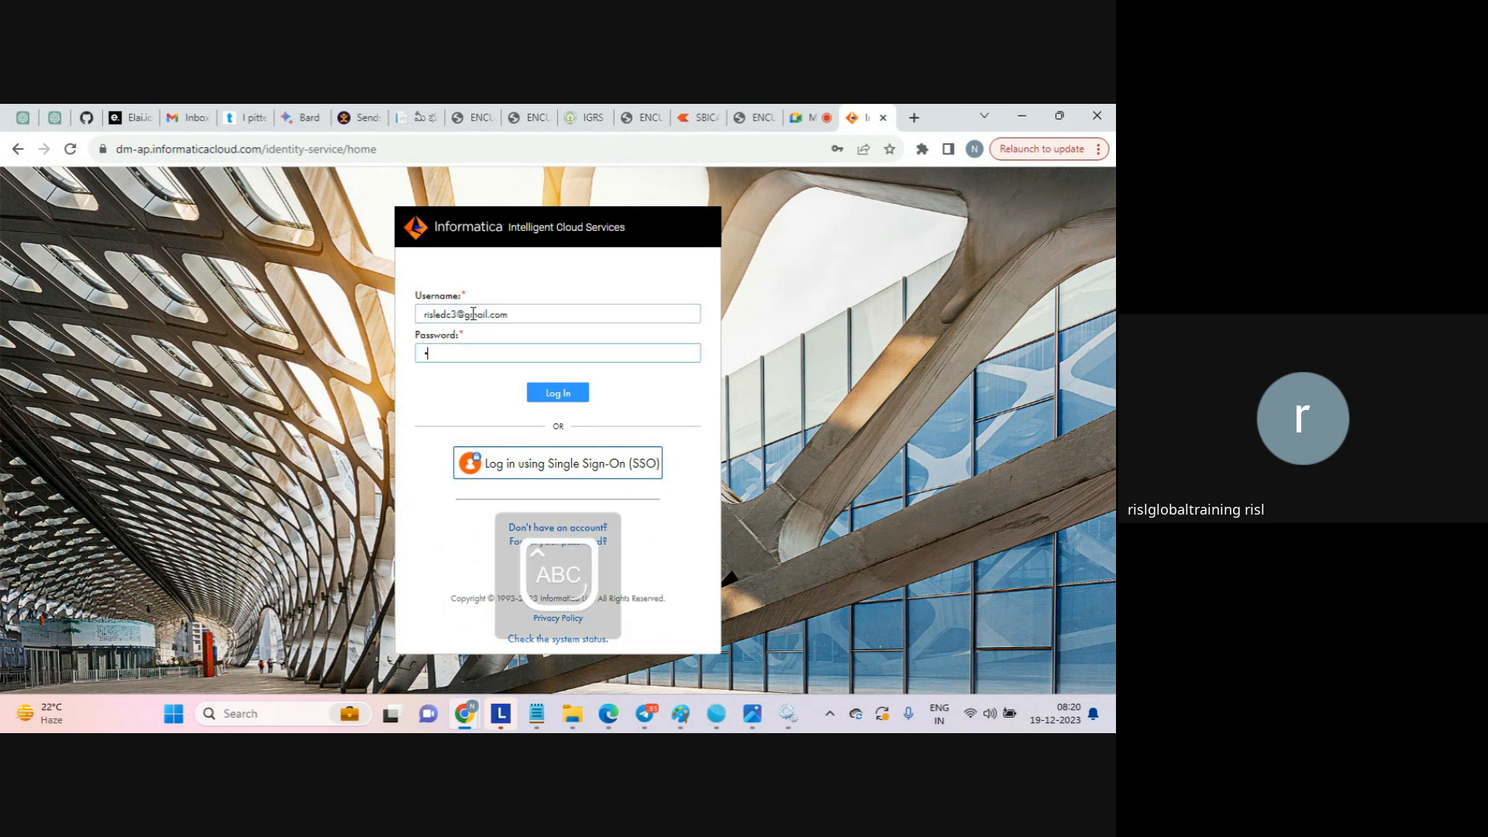
{"action": "type", "text": "••••"}
{"action": "key", "text": "Return"}
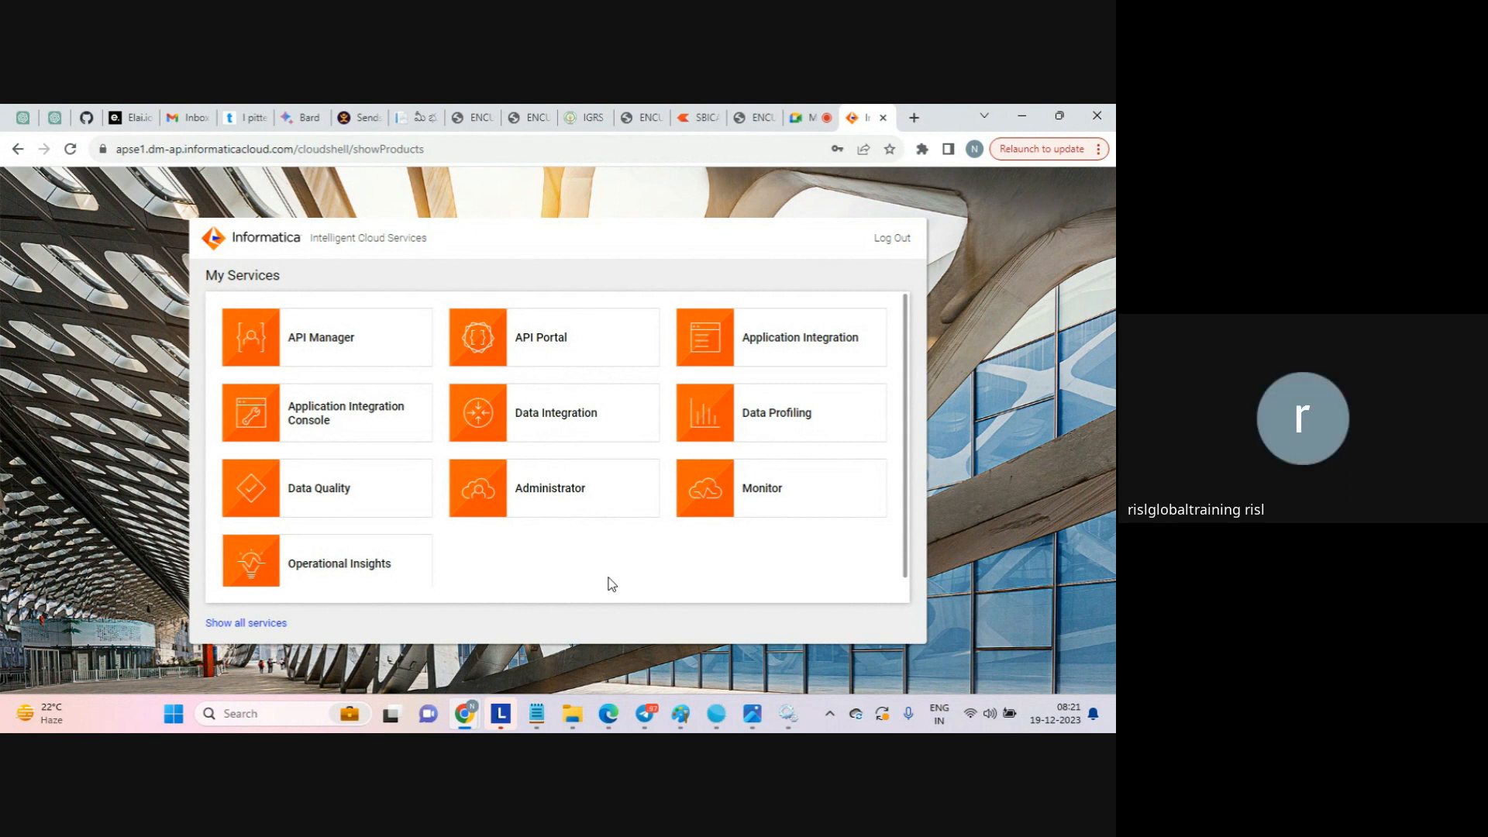
Open the Data Integration service and expand the LAPTOP-AFKA5ASC group under Runtime Environments on its home page.
{"action": "left_click", "coordinate": [560, 425]}
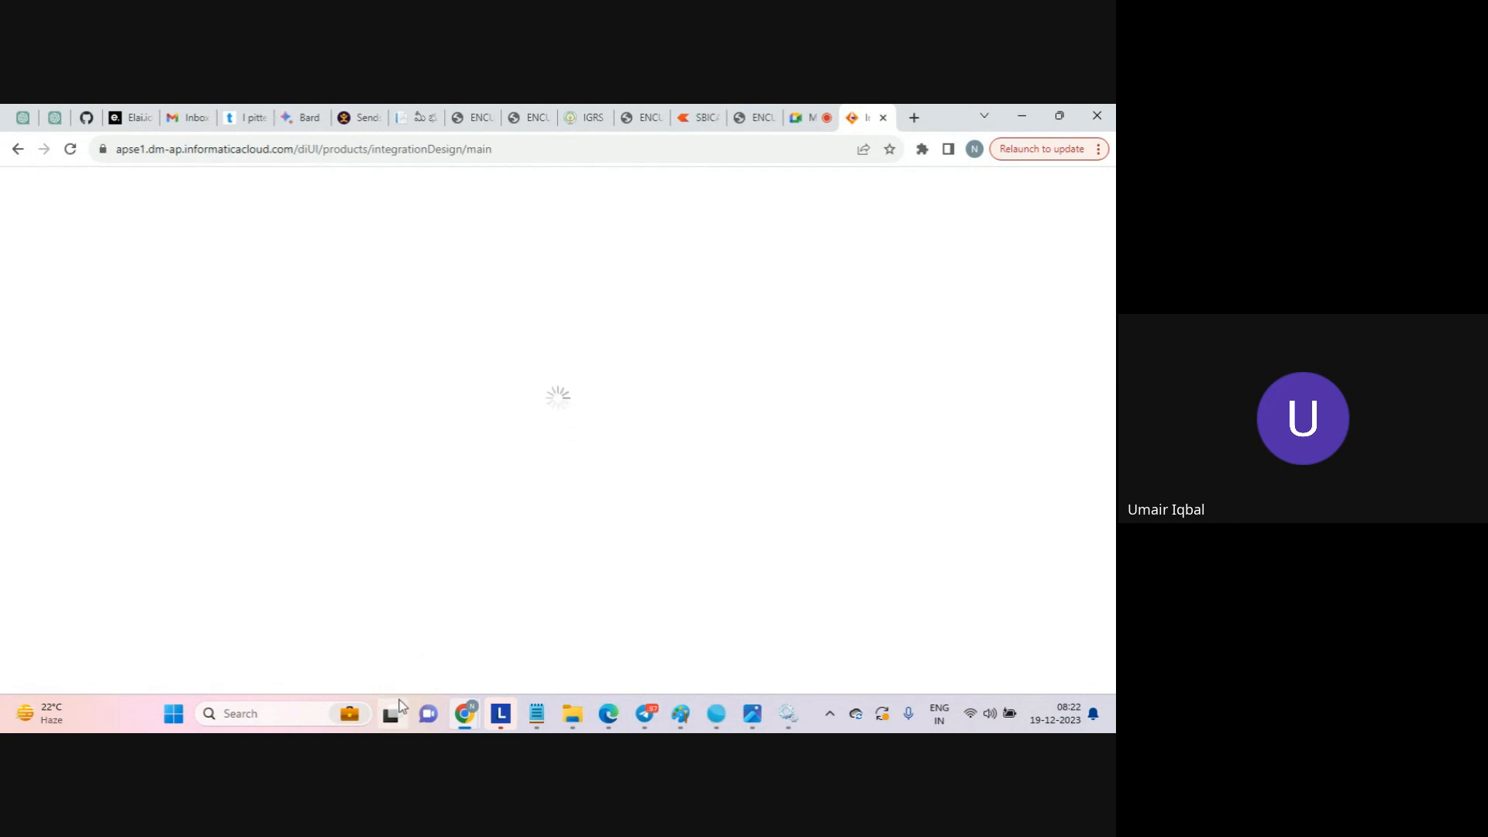
{"action": "mouse_move", "coordinate": [399, 705]}
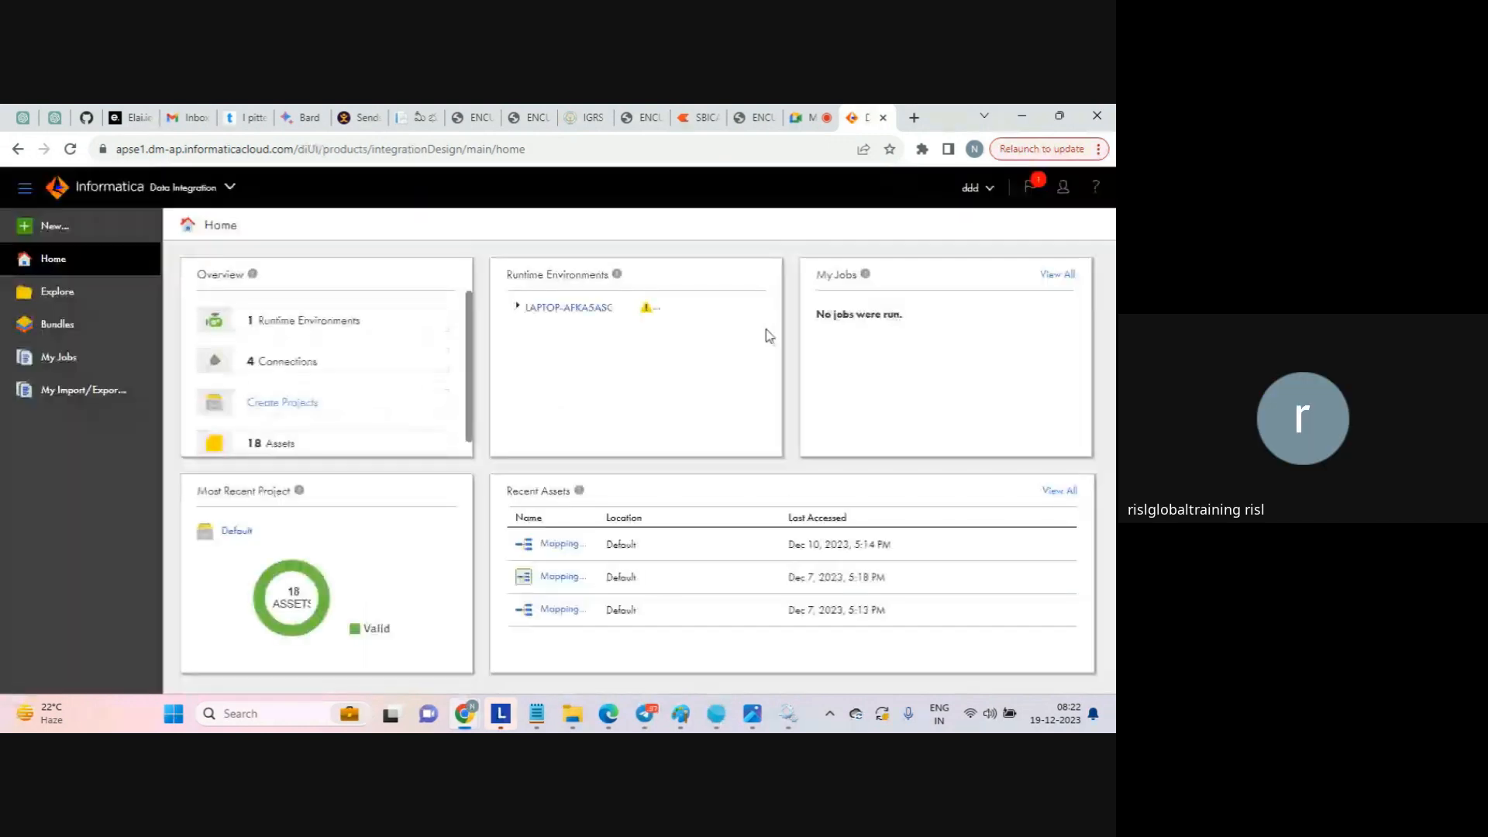
{"action": "left_click", "coordinate": [516, 308]}
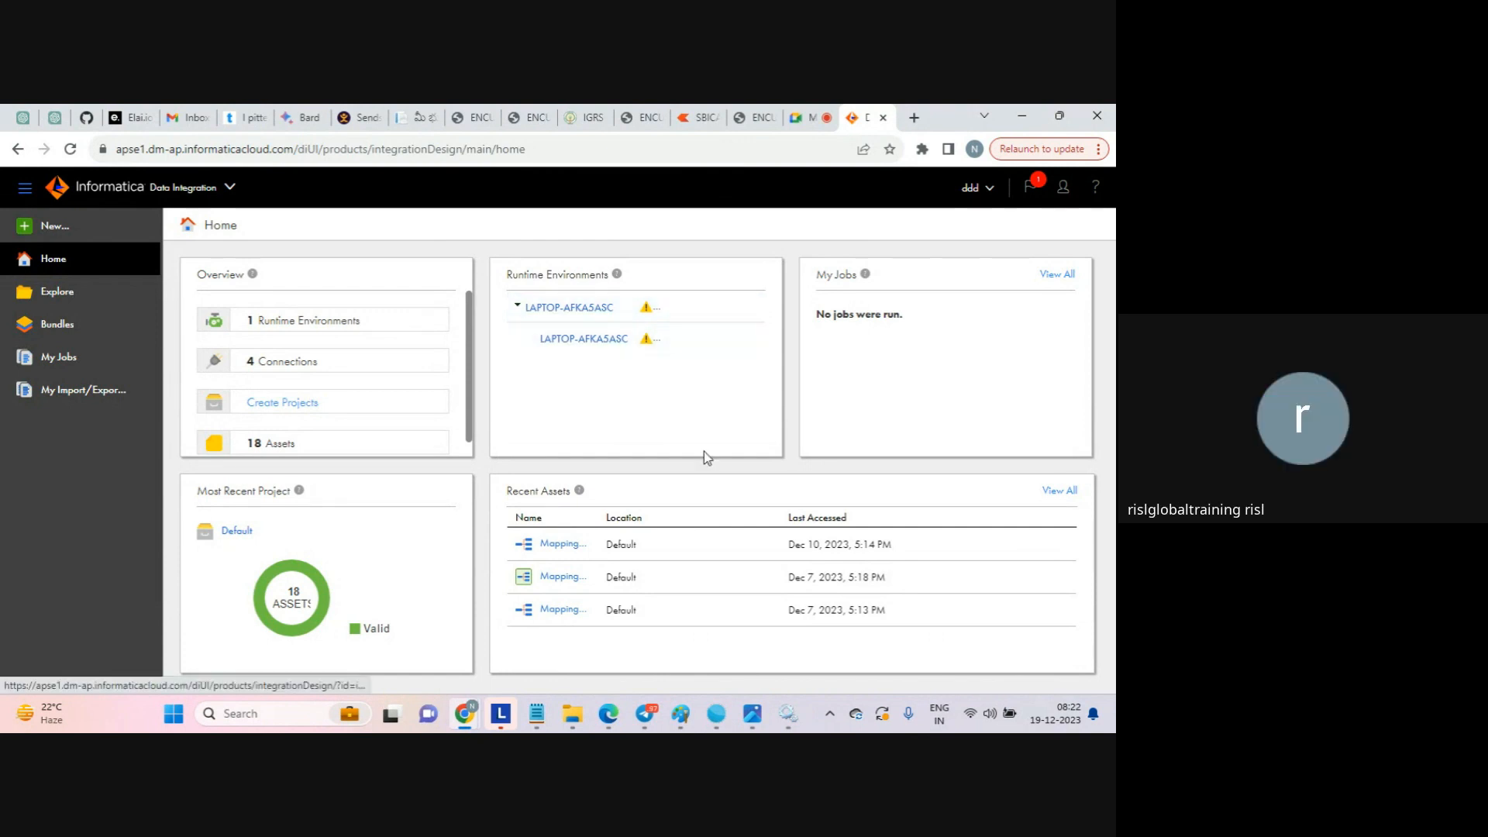
Check the Informatica Cloud Secure Agent in Windows Services, and open the LAPTOP-AFKA5ASC agent's details to examine its Data Integration Server status.
{"action": "left_click", "coordinate": [783, 723]}
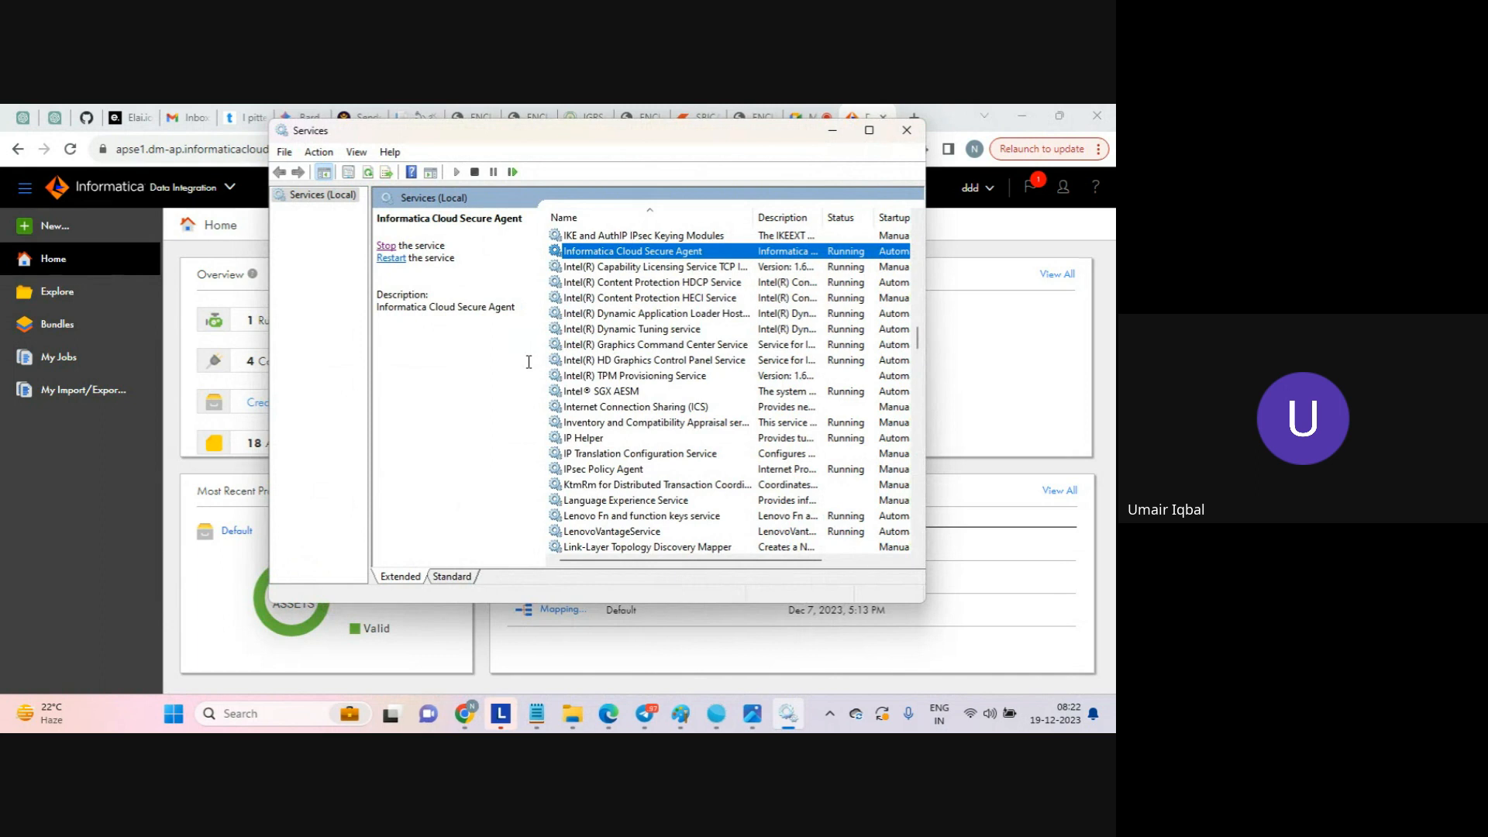
{"action": "left_click", "coordinate": [982, 356]}
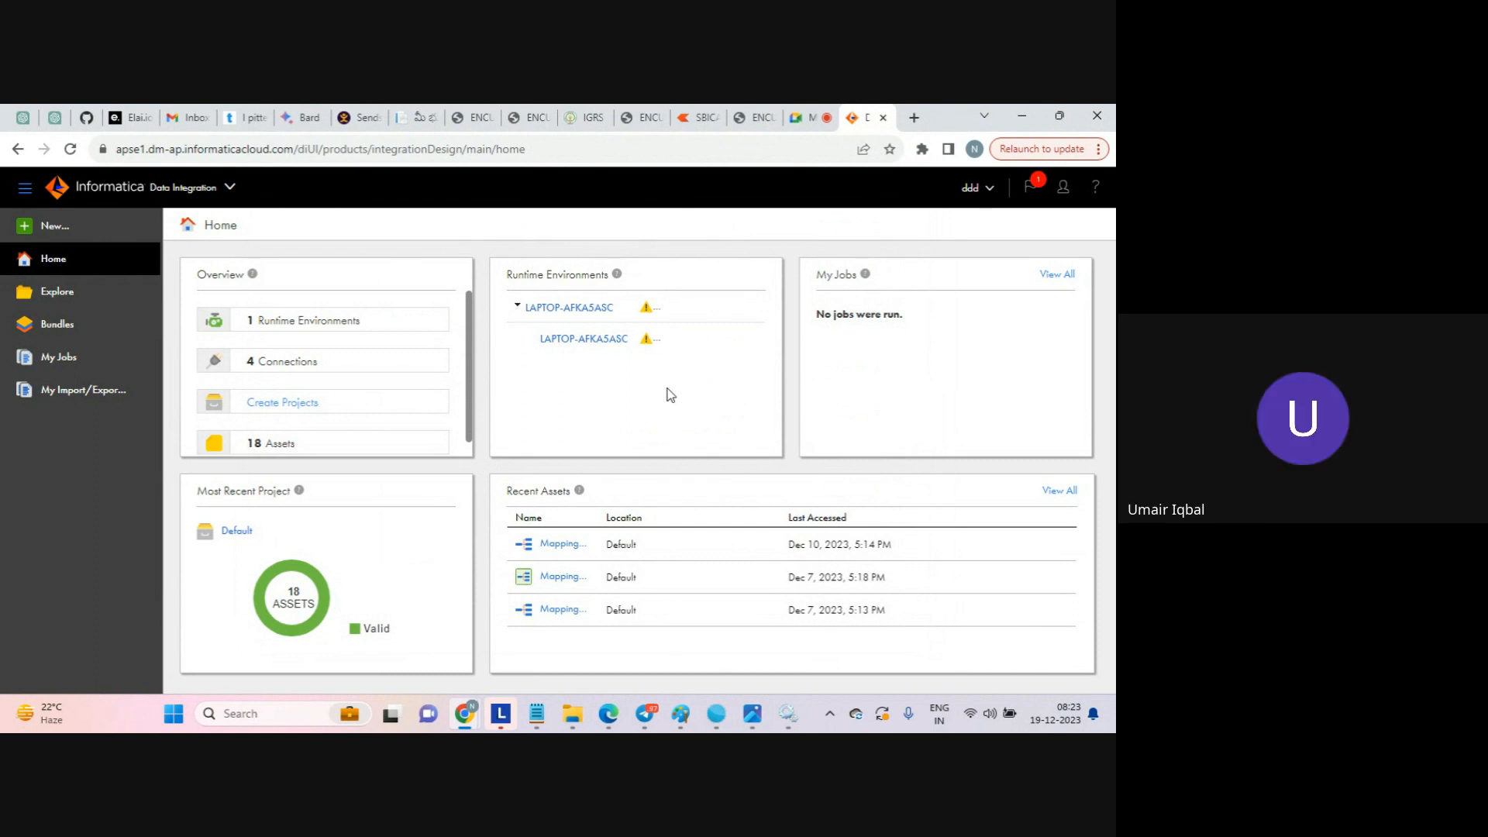
{"action": "left_click", "coordinate": [605, 341]}
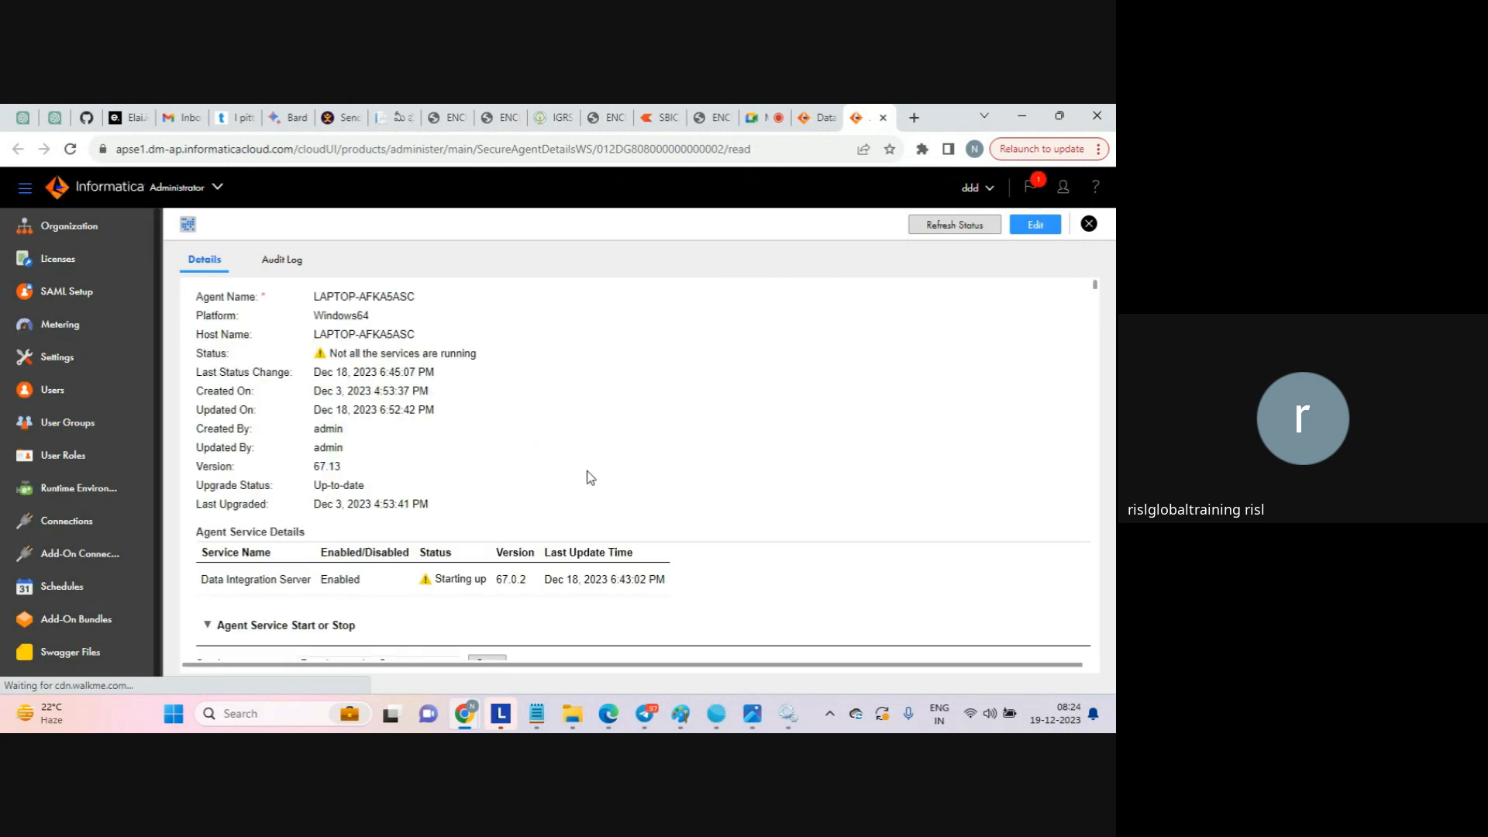
{"action": "left_click_drag", "start_coordinate": [425, 601], "coordinate": [477, 607]}
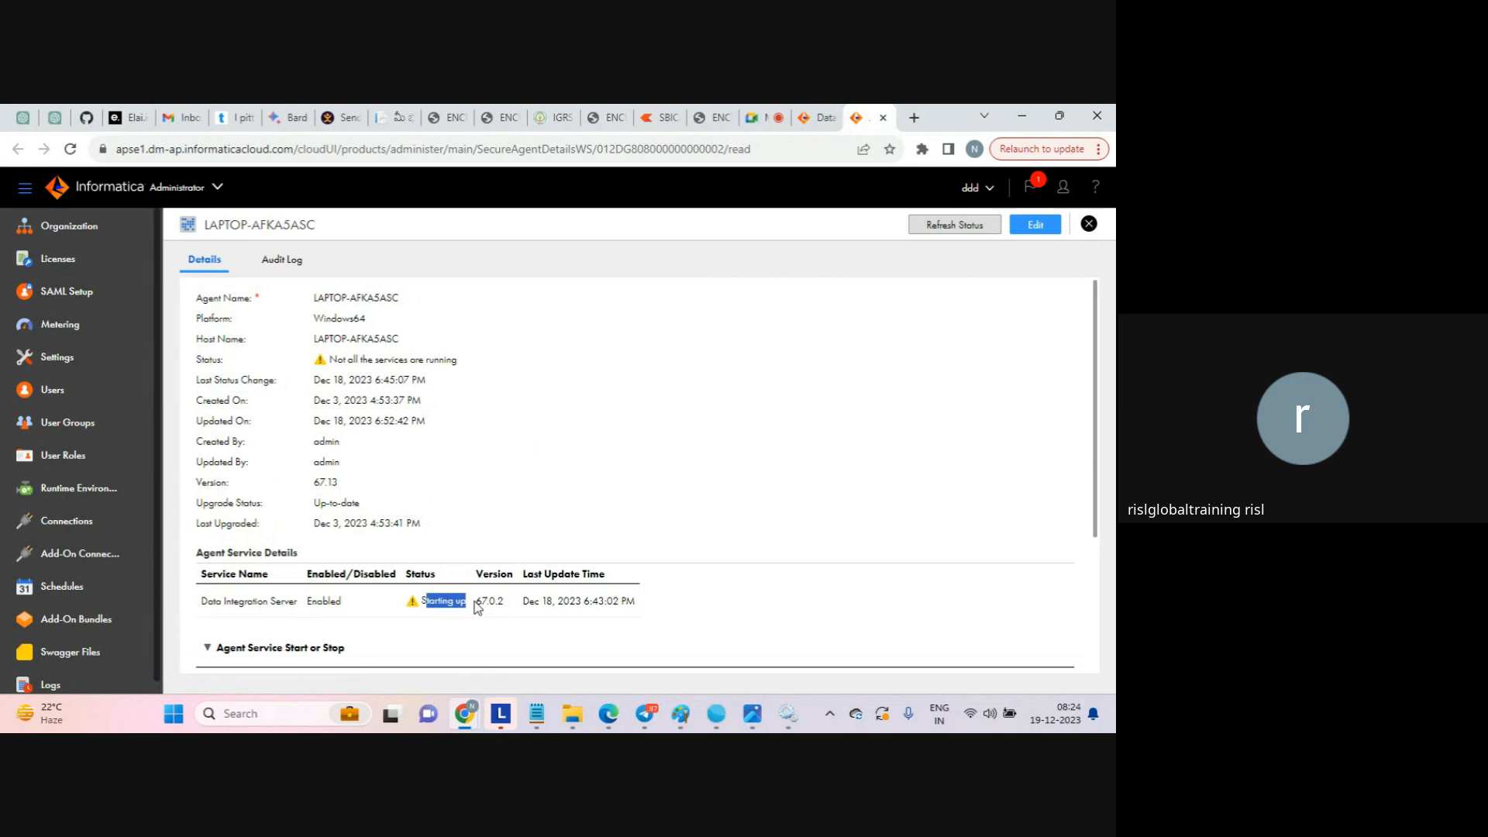
{"action": "left_click", "coordinate": [669, 537]}
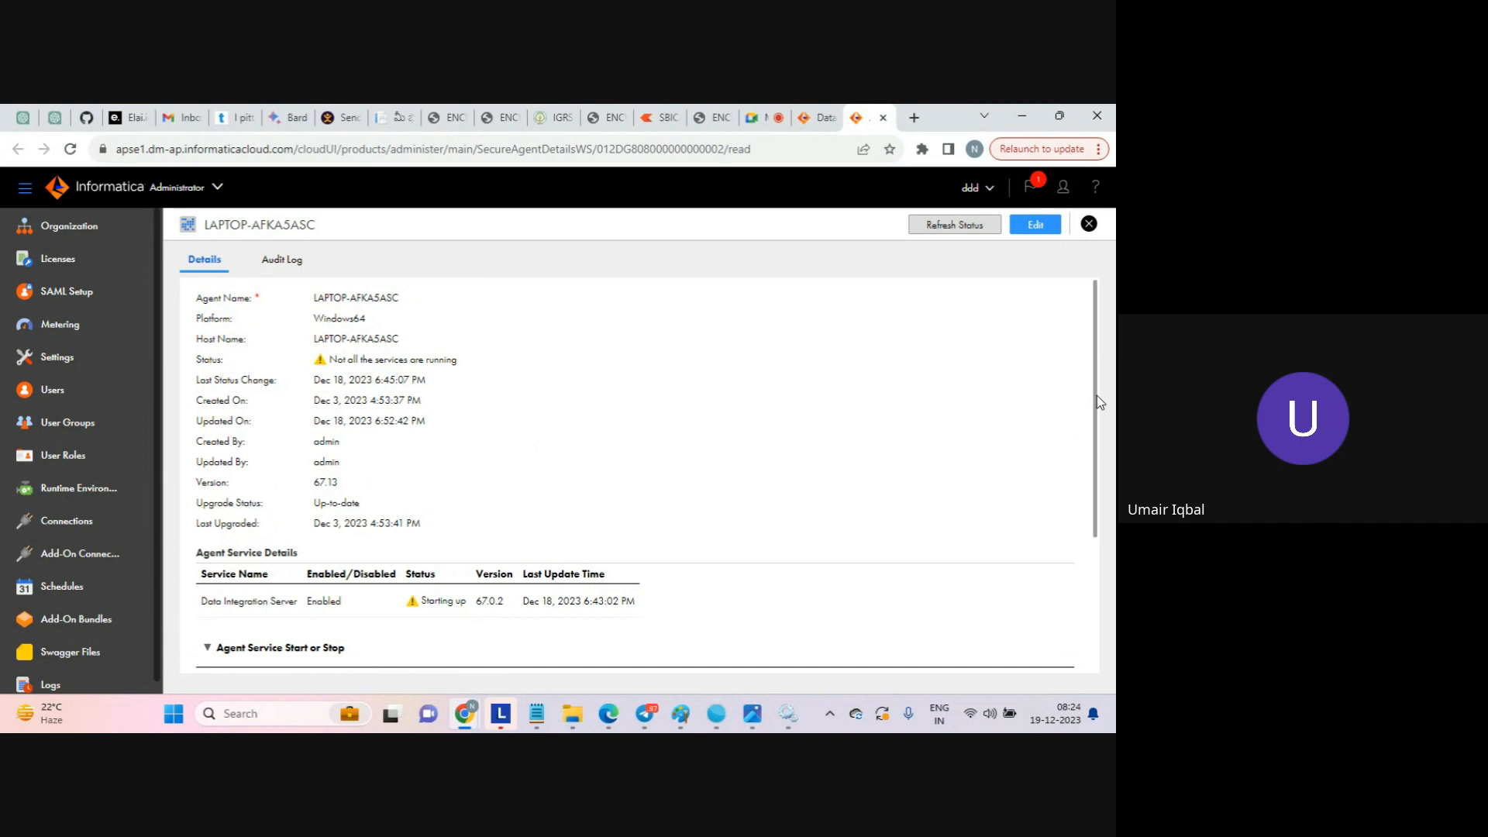
Refresh the LAPTOP-AFKA5ASC Secure Agent's status repeatedly and examine the status of its Data Integration Server service.
{"action": "left_click", "coordinate": [814, 124]}
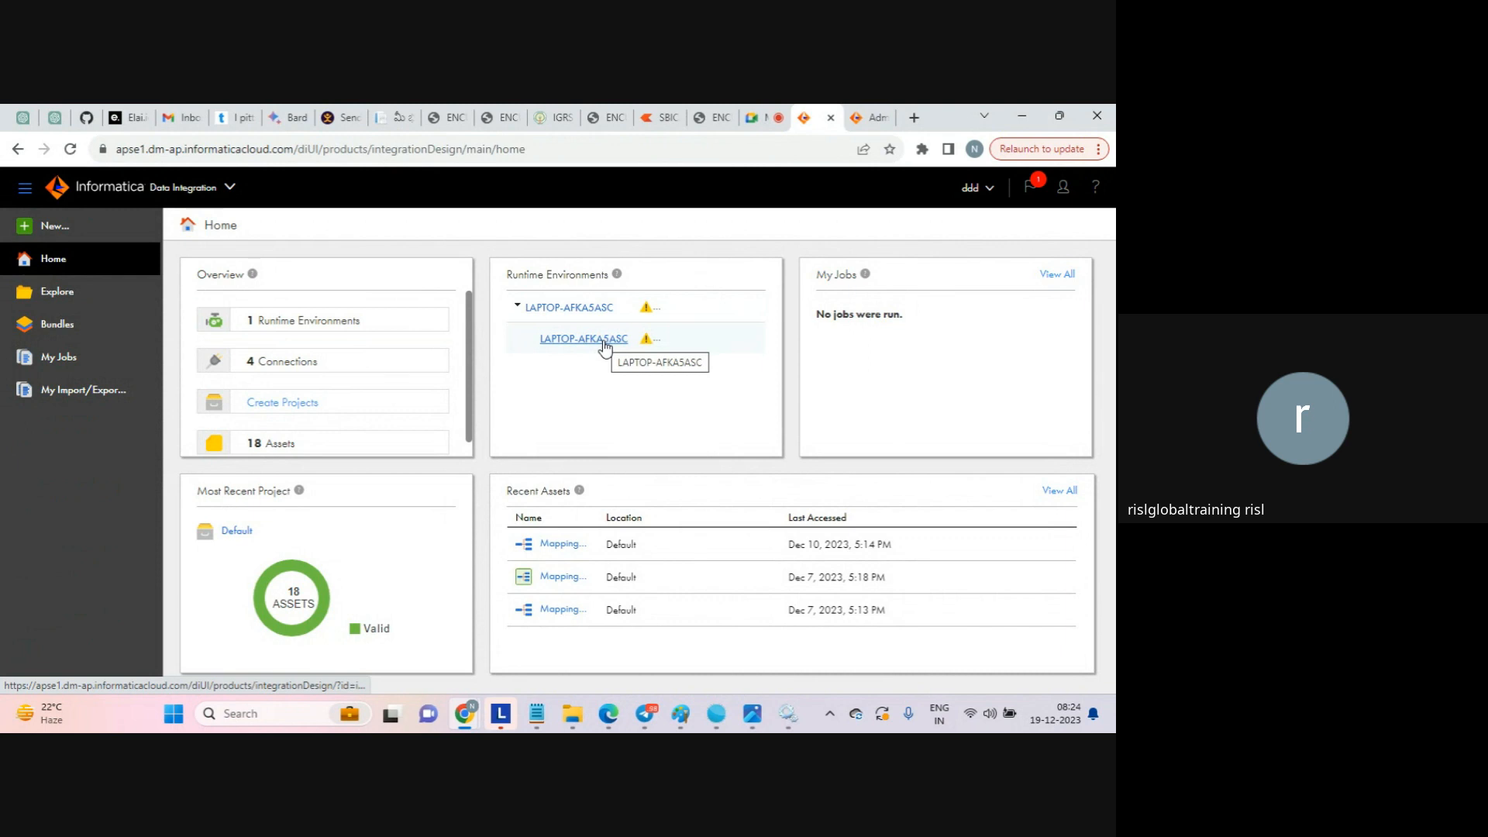
{"action": "left_click", "coordinate": [868, 120]}
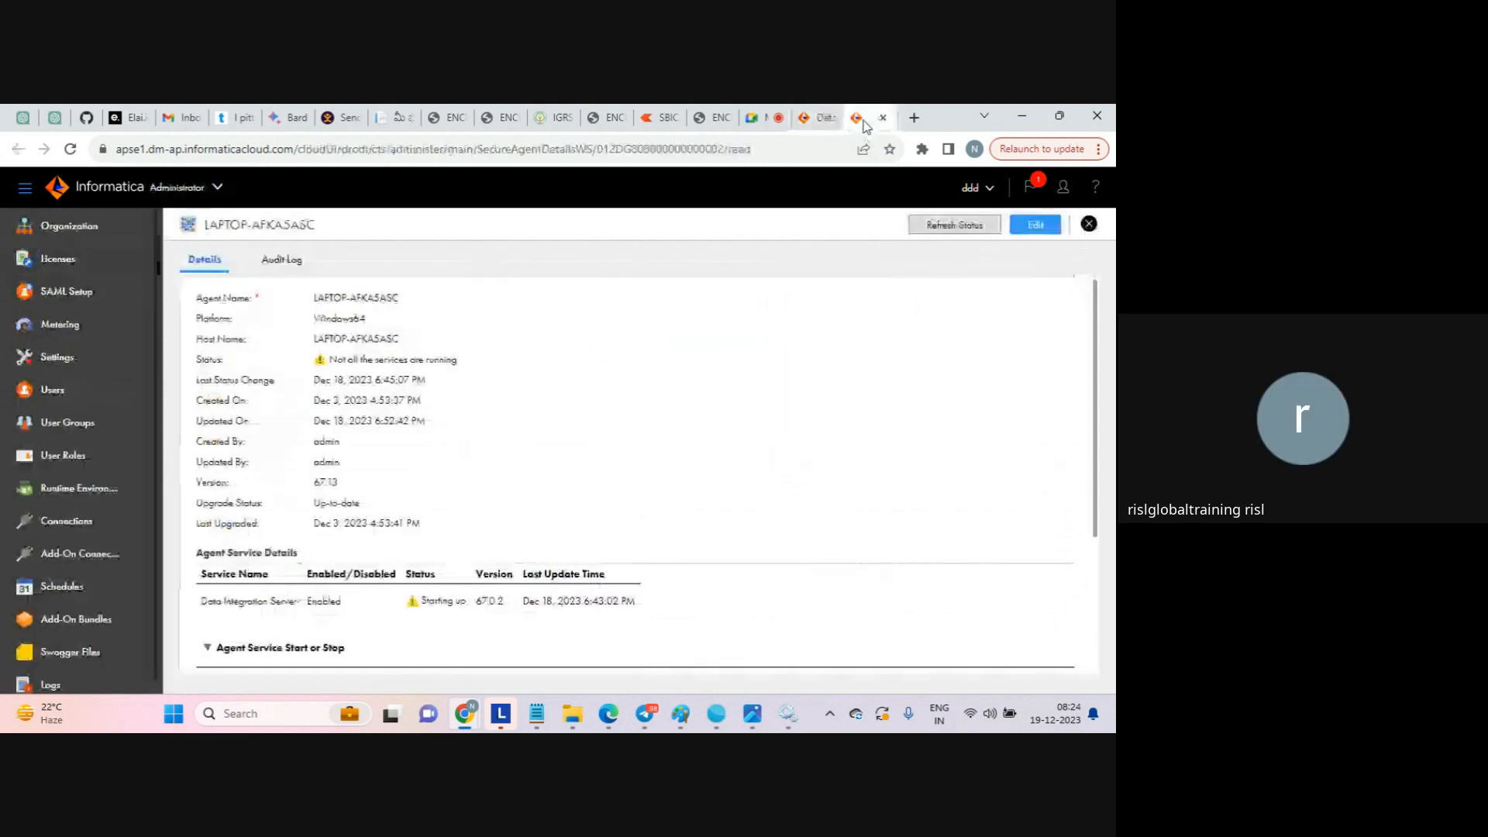
{"action": "left_click_drag", "start_coordinate": [354, 379], "coordinate": [581, 518]}
{"action": "left_click", "coordinate": [582, 520]}
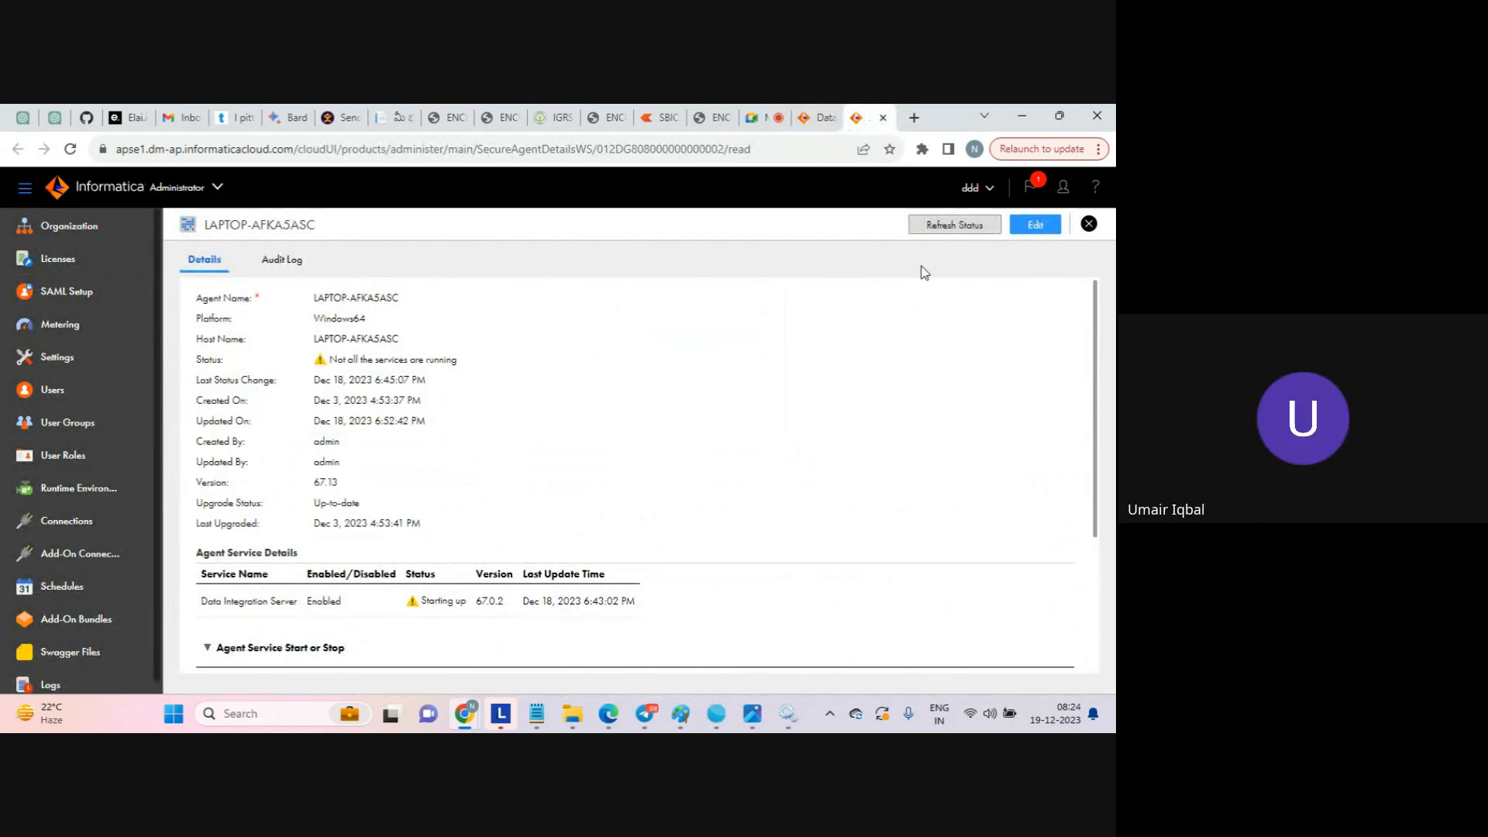
{"action": "left_click", "coordinate": [955, 226]}
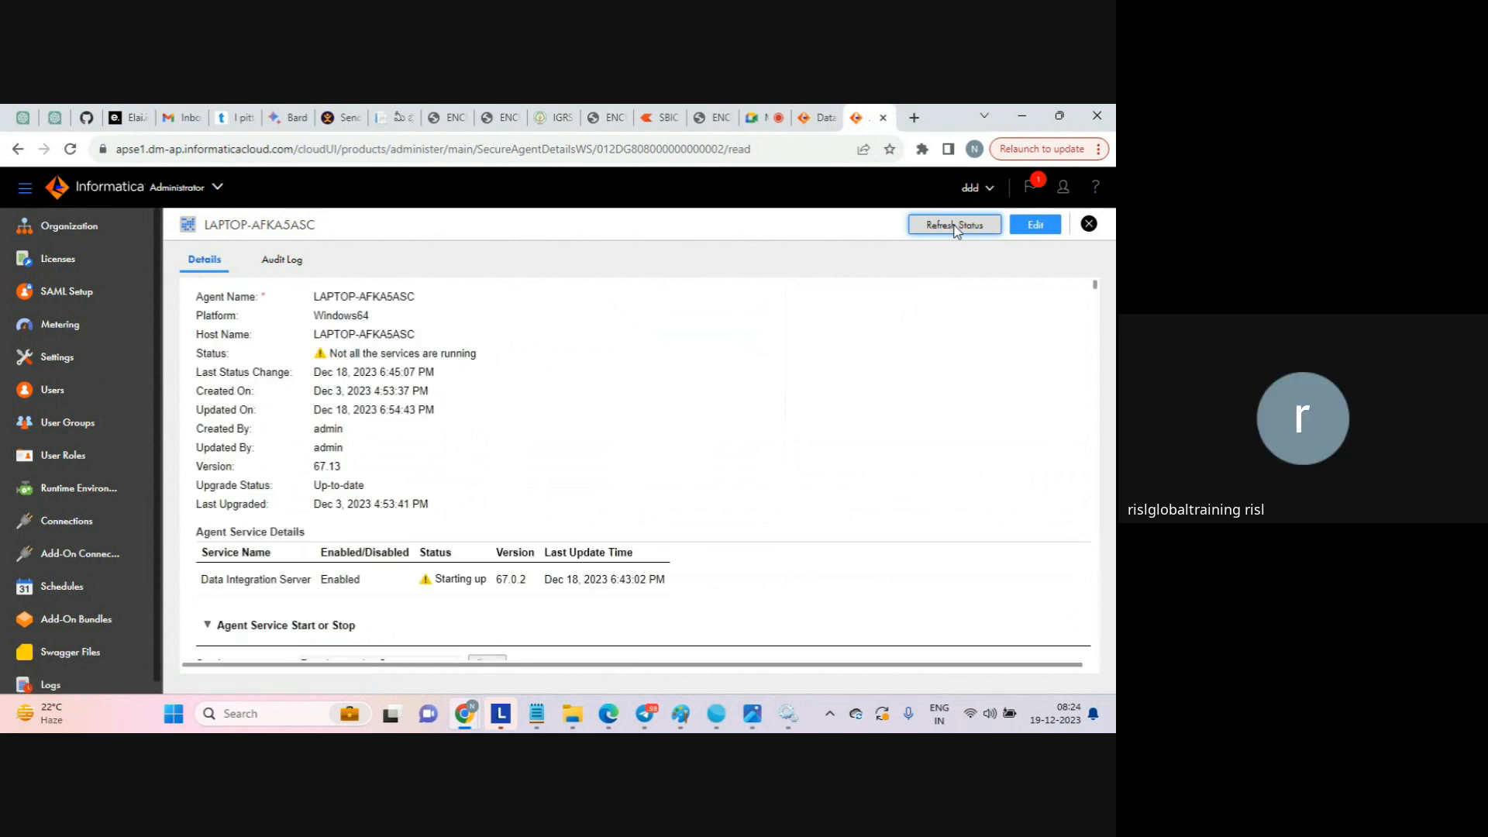
{"action": "left_click", "coordinate": [957, 232]}
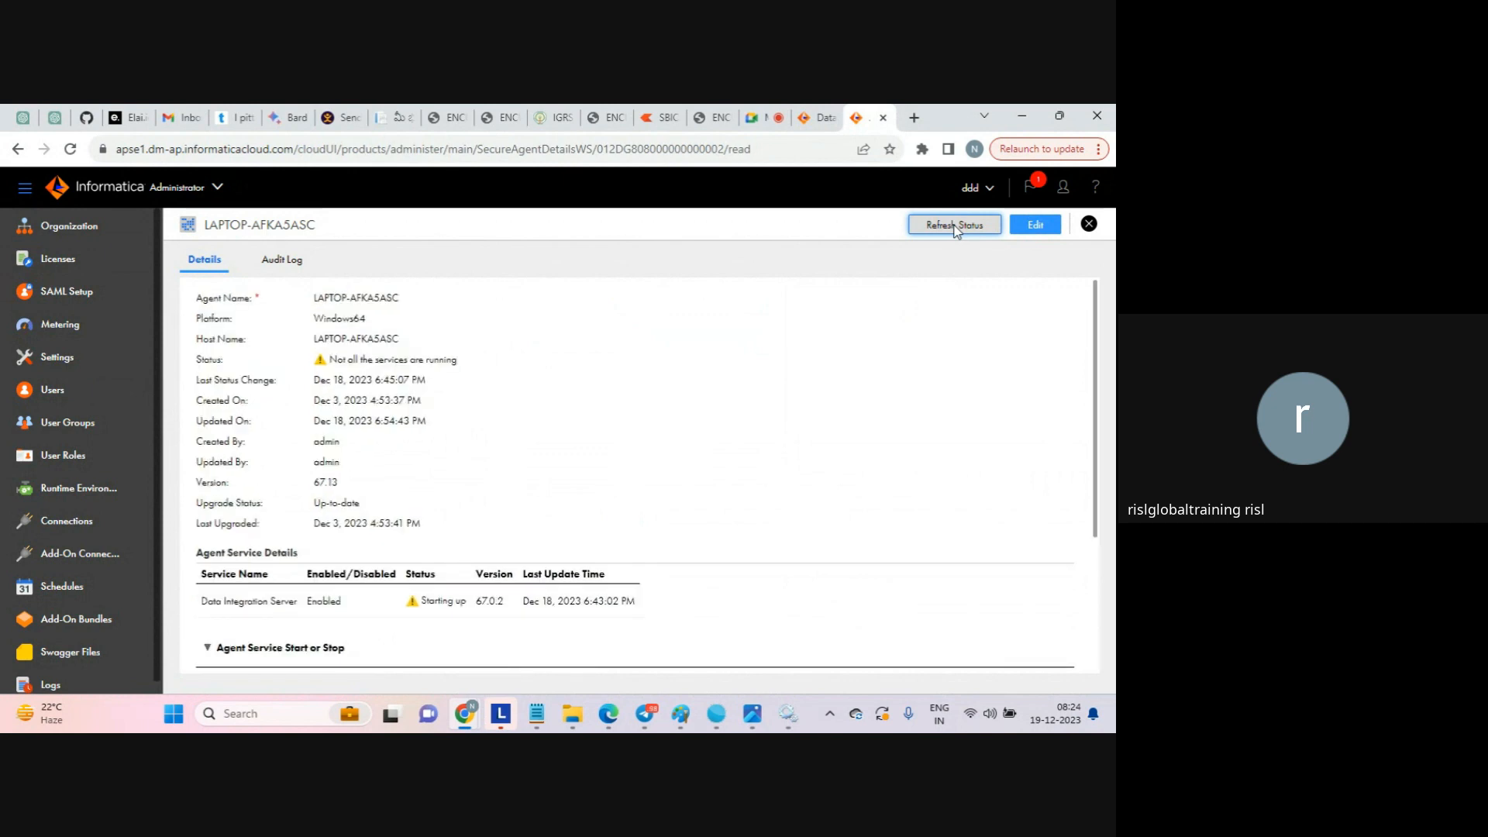
{"action": "left_click", "coordinate": [956, 230]}
{"action": "left_click_drag", "start_coordinate": [423, 601], "coordinate": [501, 604]}
{"action": "left_click", "coordinate": [503, 605]}
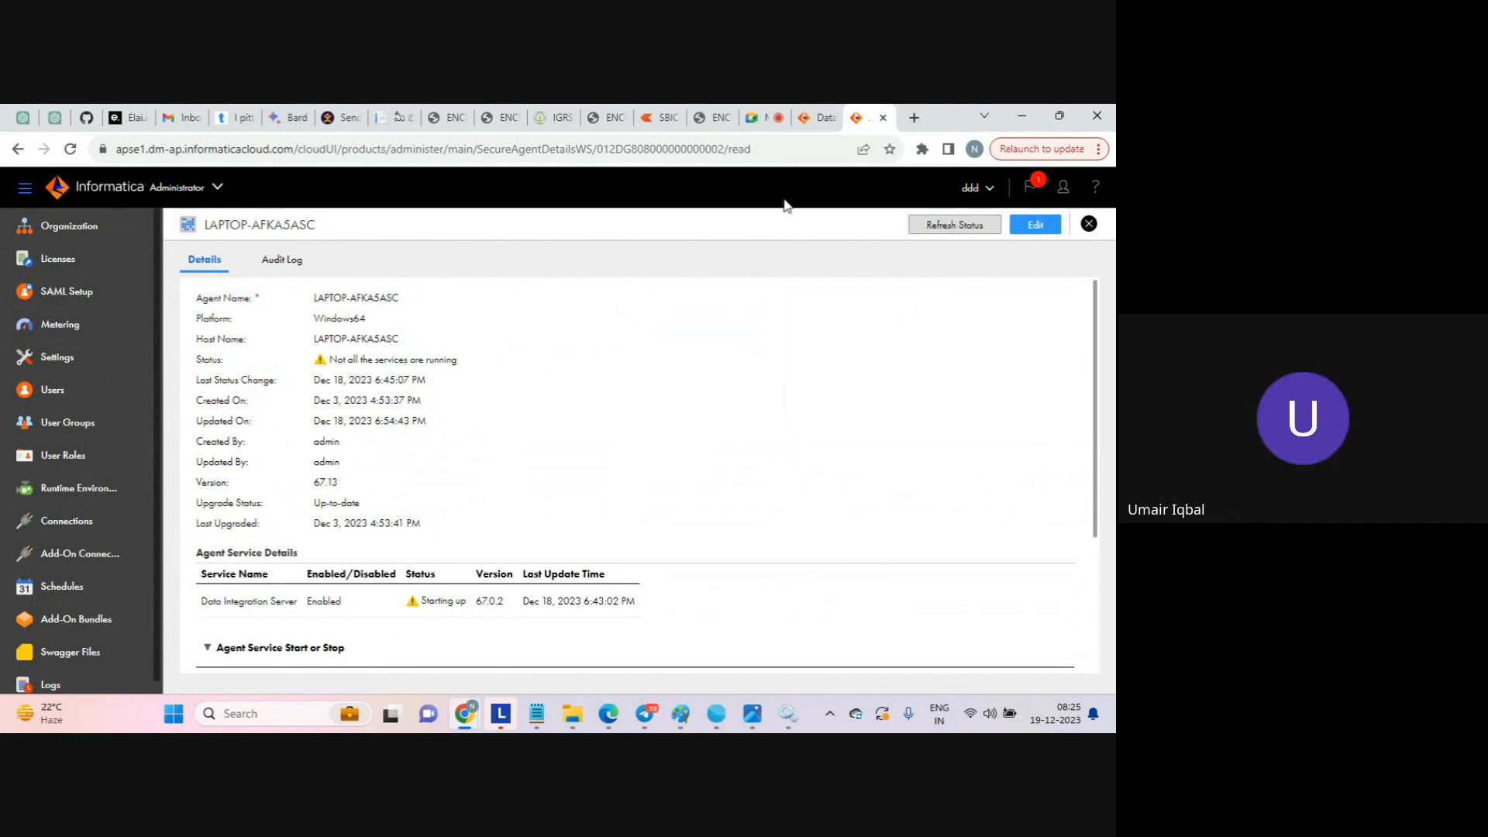
Switch to the Google Meet call and look through its list of participants.
{"action": "left_click", "coordinate": [808, 121]}
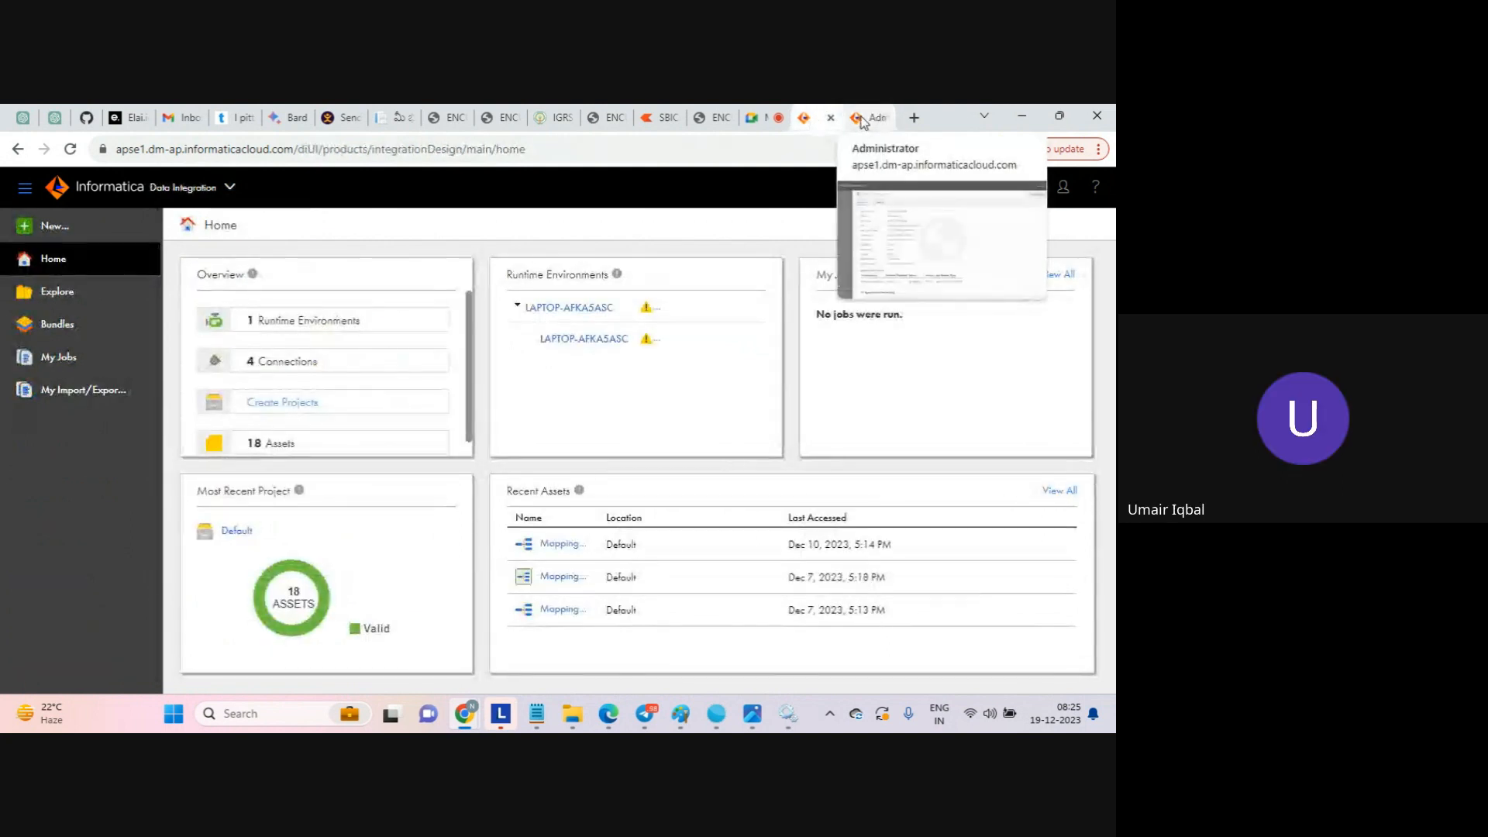
{"action": "left_click", "coordinate": [762, 124]}
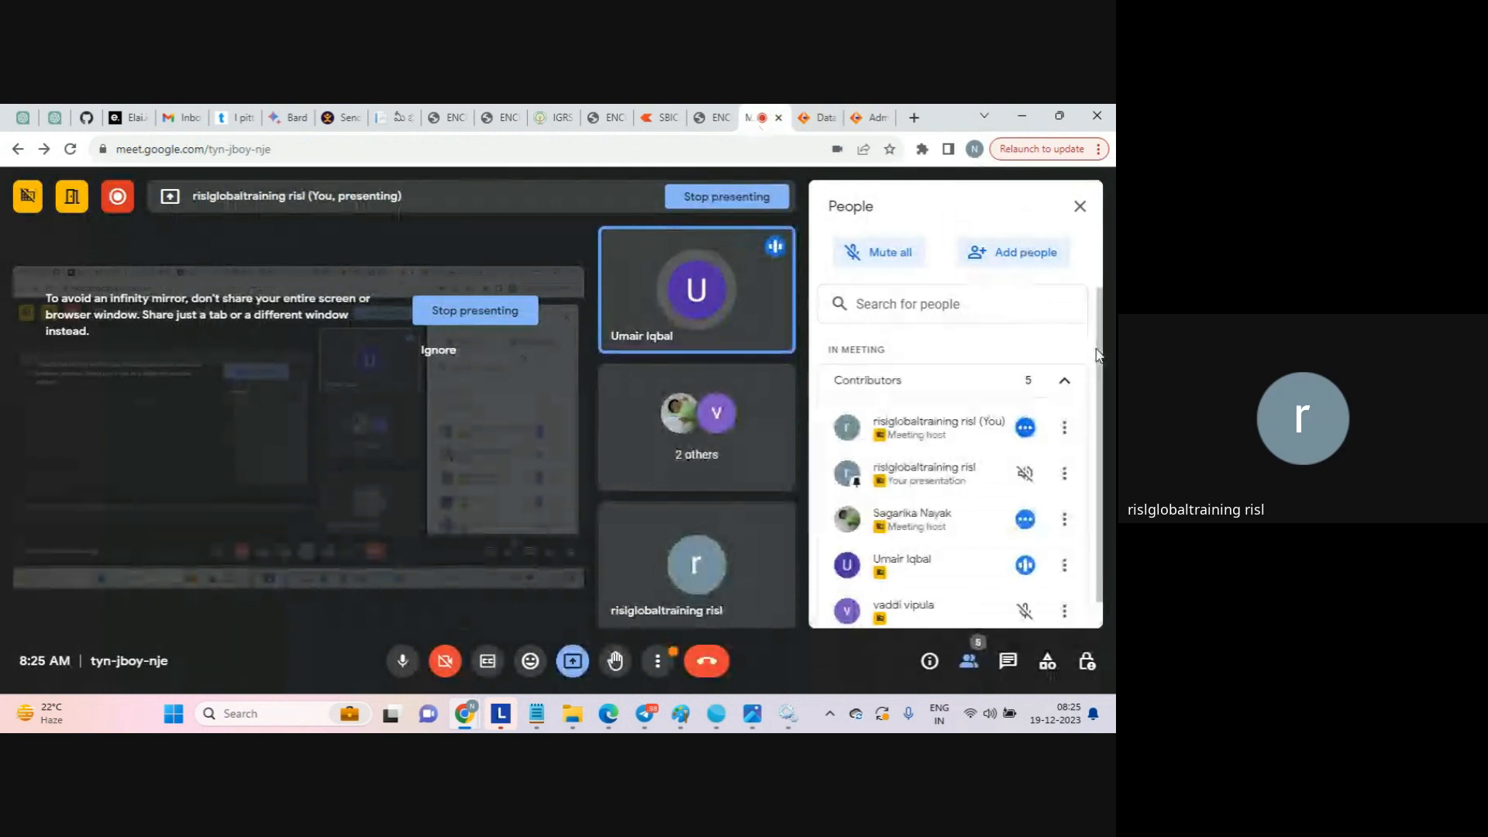
{"action": "left_click_drag", "start_coordinate": [1096, 355], "coordinate": [1098, 428]}
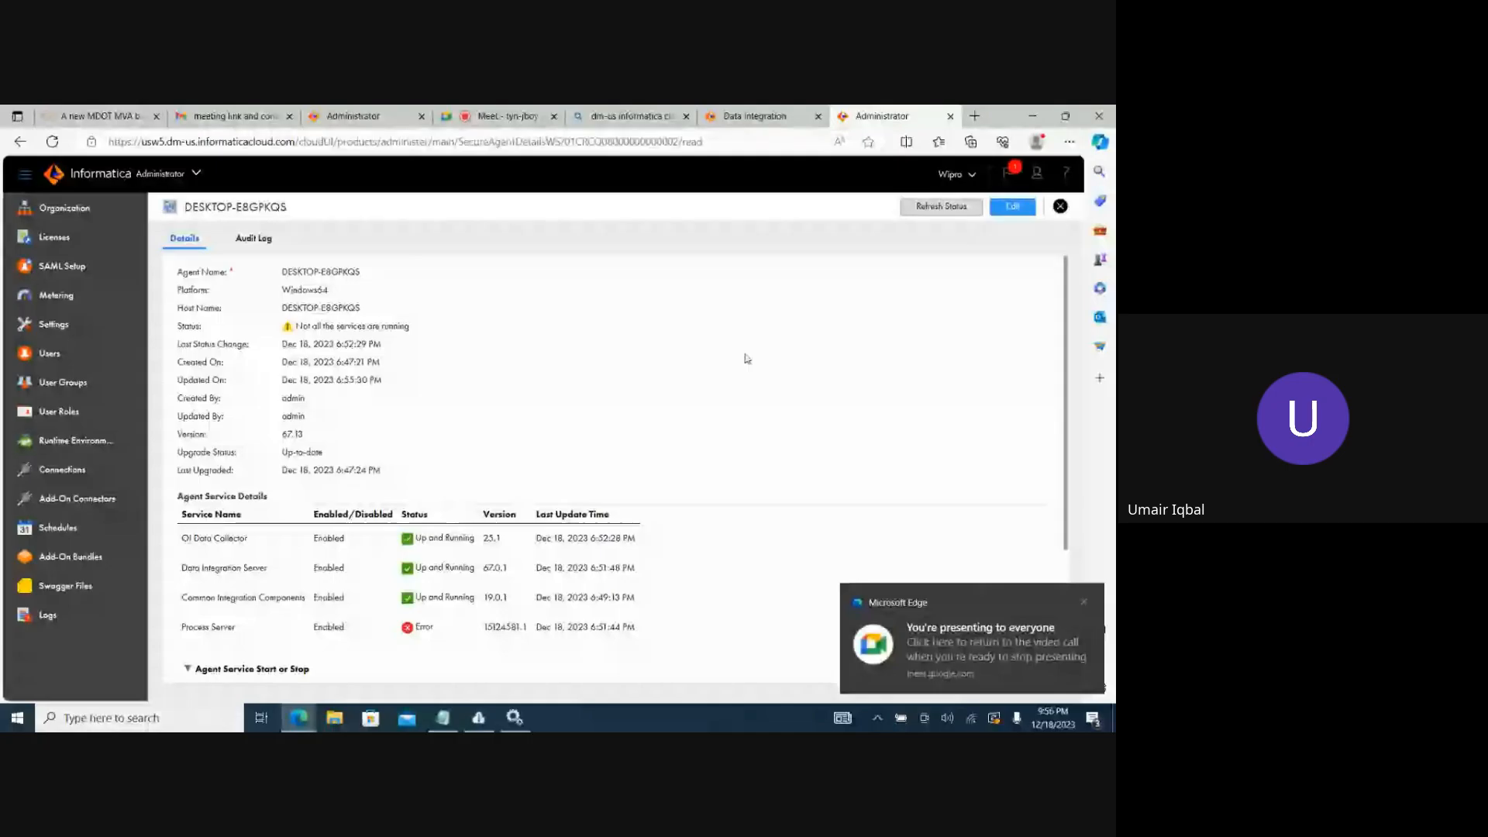
Dismiss the presenting notification, refresh the DESKTOP-E8GPKQS Secure Agent's status and examine its Data Integration Server entry.
{"action": "left_click", "coordinate": [1084, 604]}
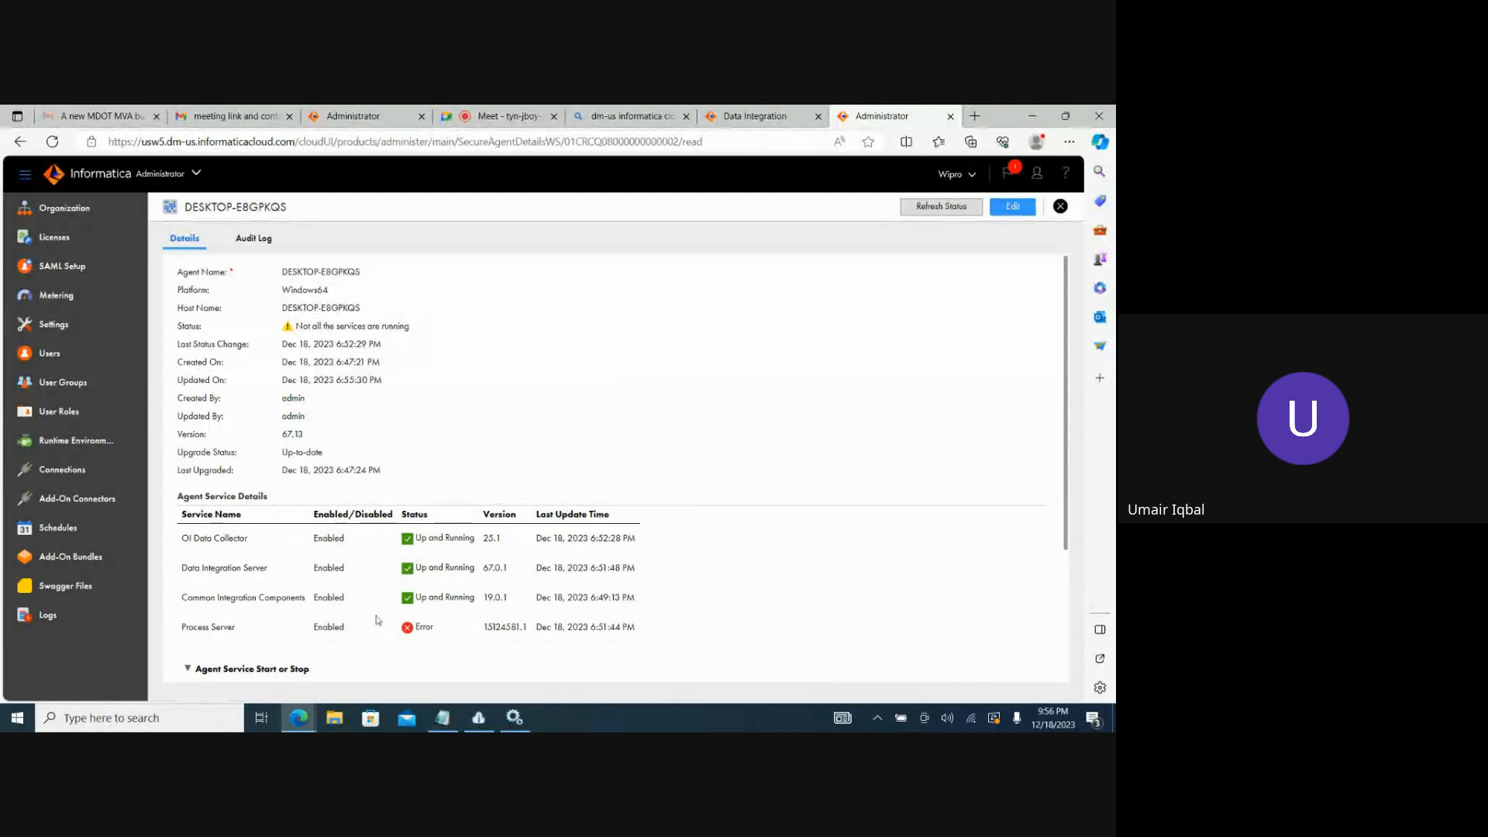
{"action": "left_click", "coordinate": [914, 212]}
{"action": "left_click_drag", "start_coordinate": [637, 574], "coordinate": [370, 571]}
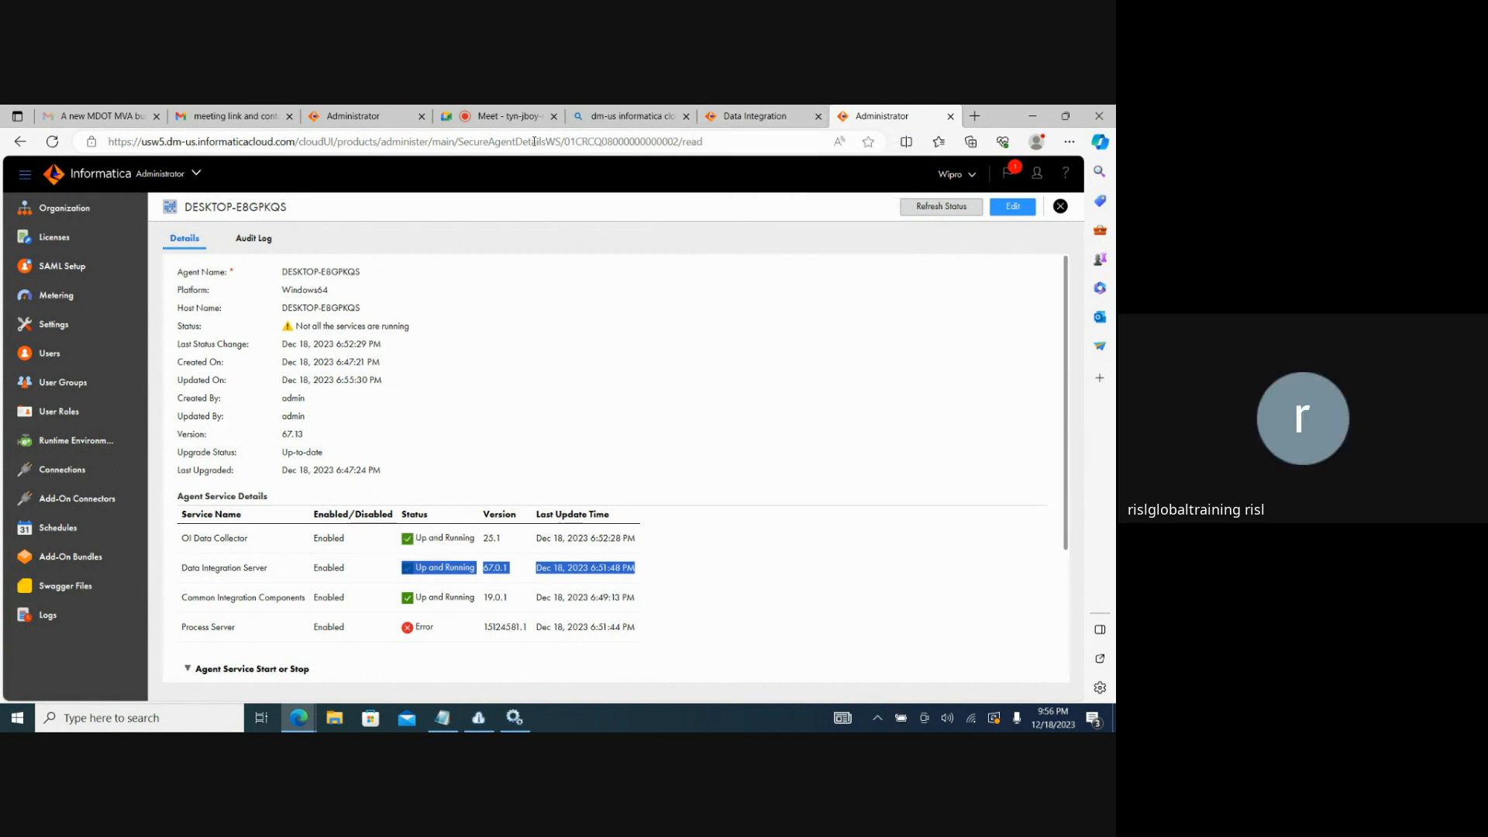
Return to the Data Integration home page and reopen the Data Integration service from the My Services list.
{"action": "left_click", "coordinate": [507, 117]}
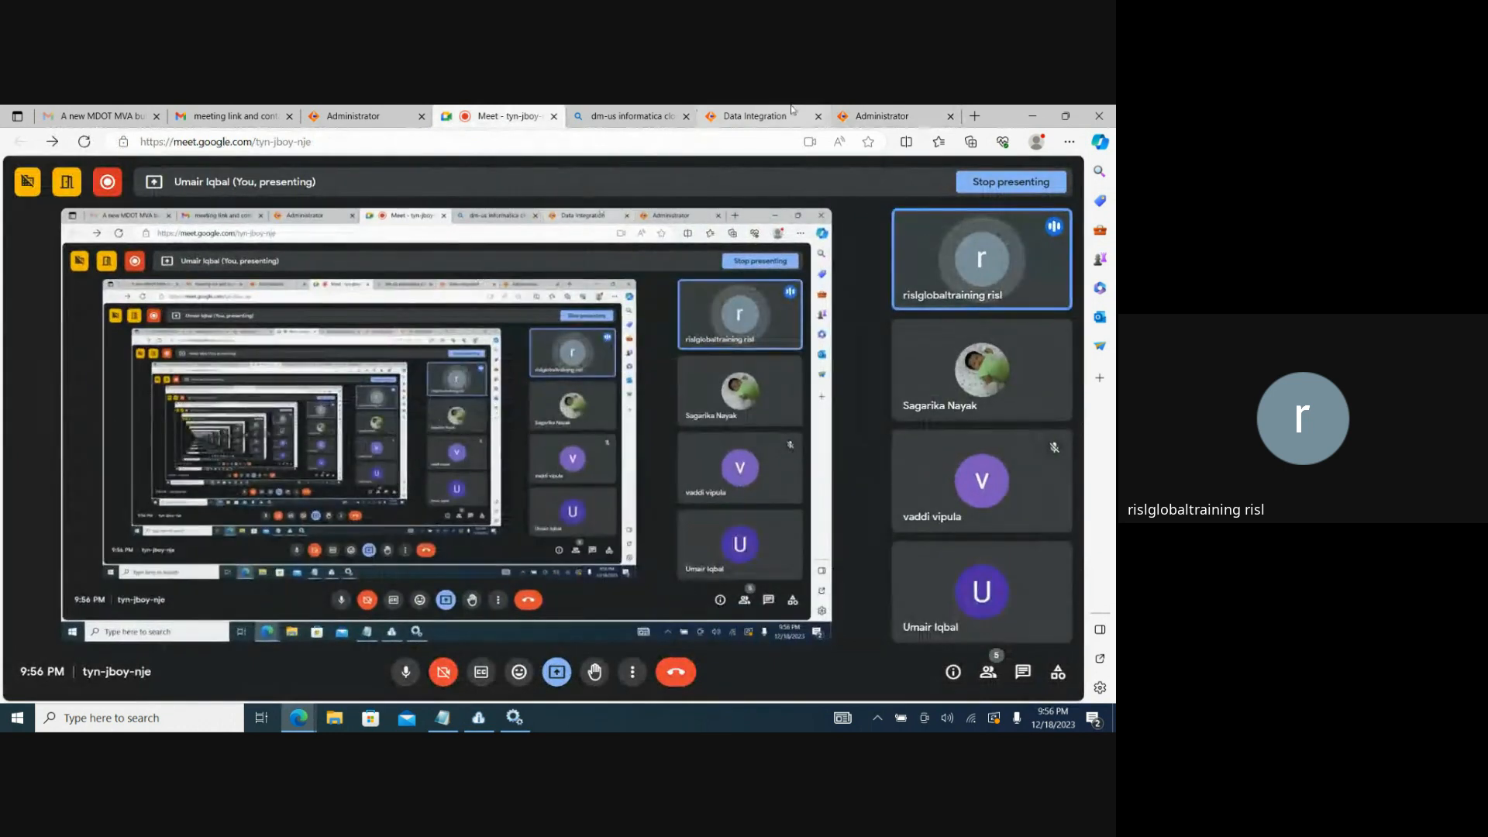
{"action": "left_click", "coordinate": [883, 116]}
{"action": "left_click", "coordinate": [752, 116]}
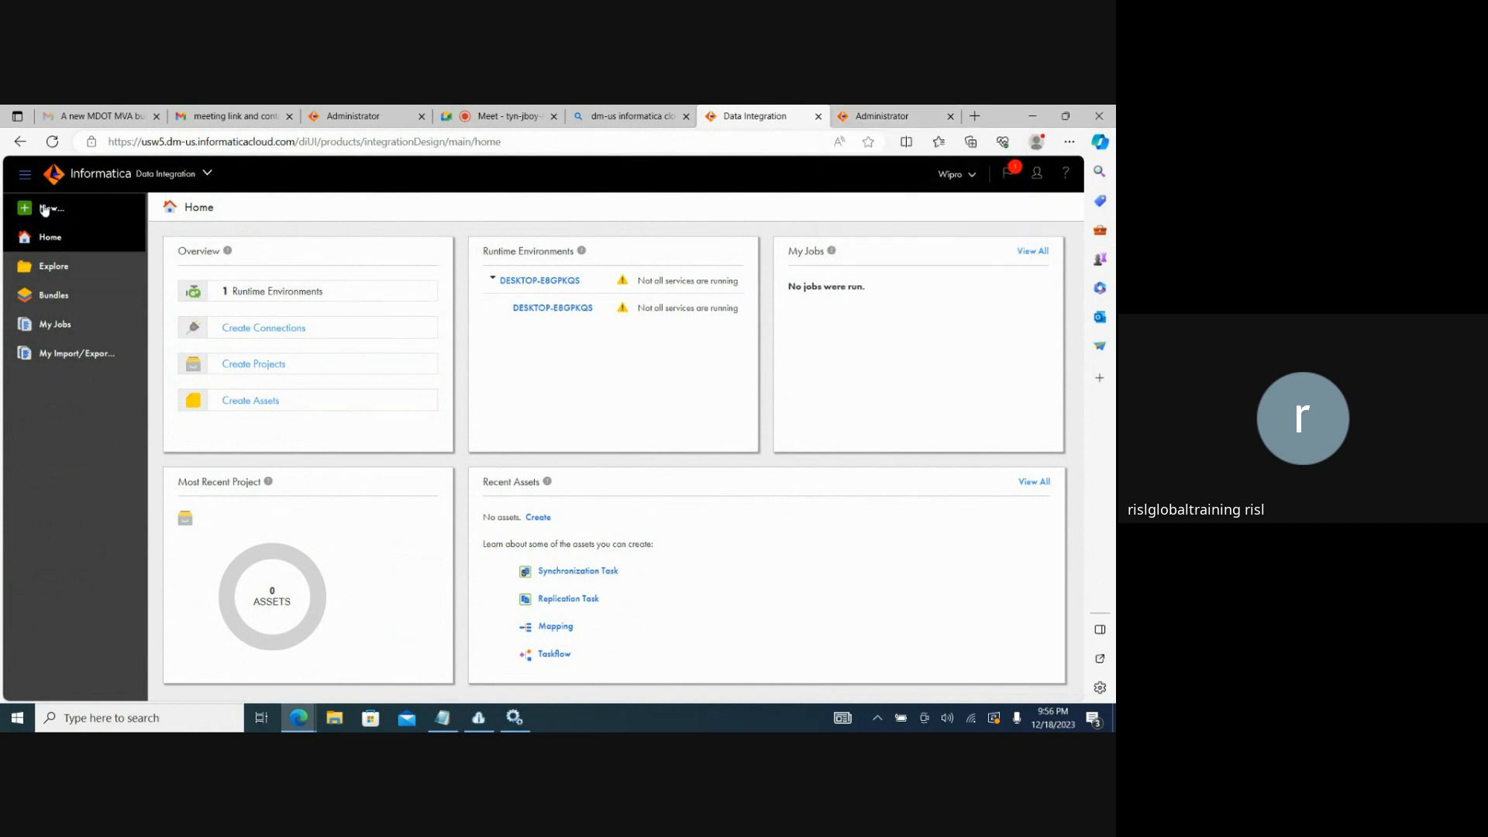
{"action": "left_click", "coordinate": [208, 175]}
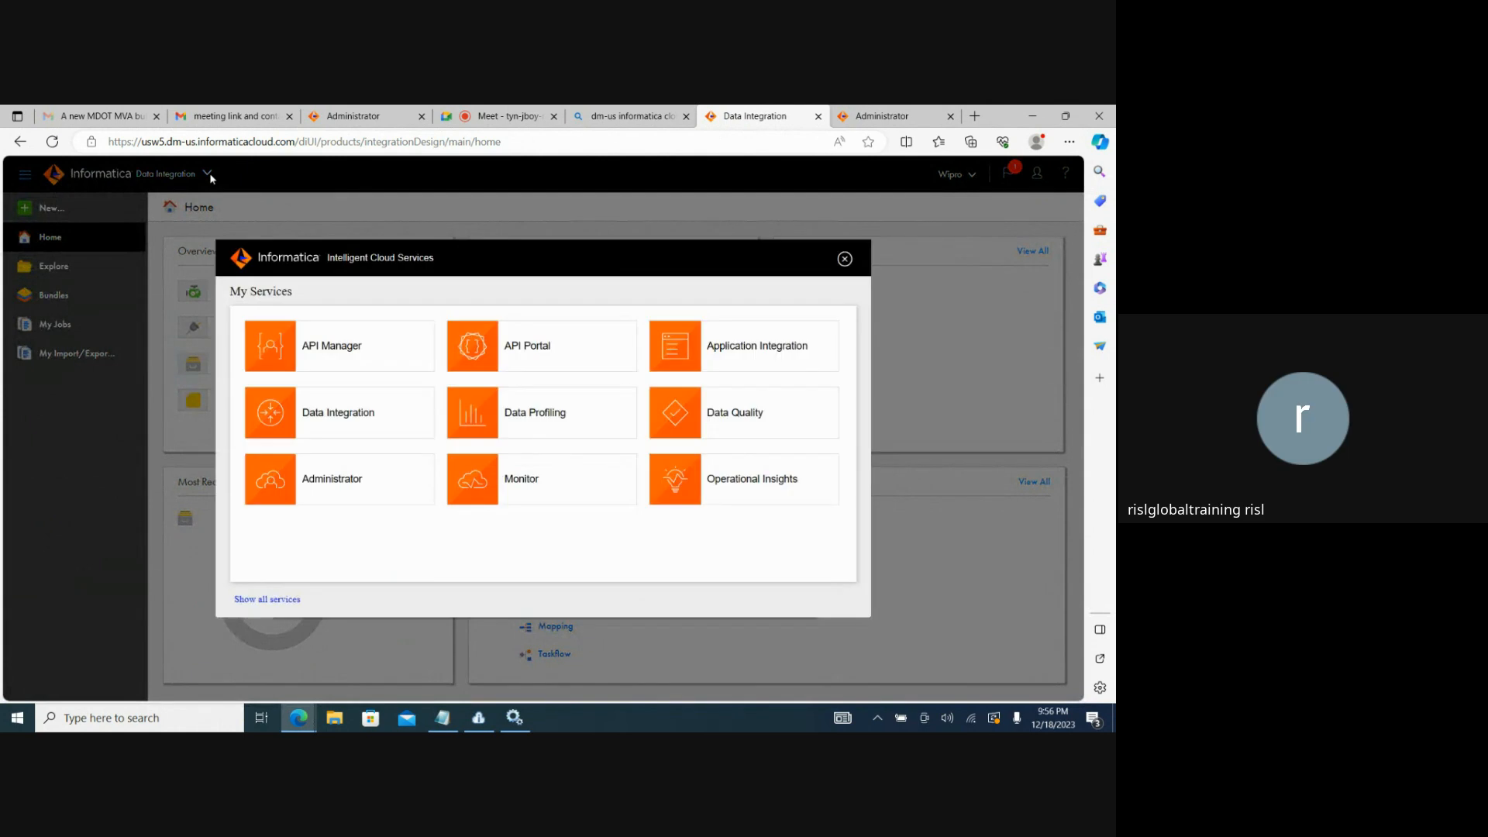
{"action": "left_click", "coordinate": [361, 407]}
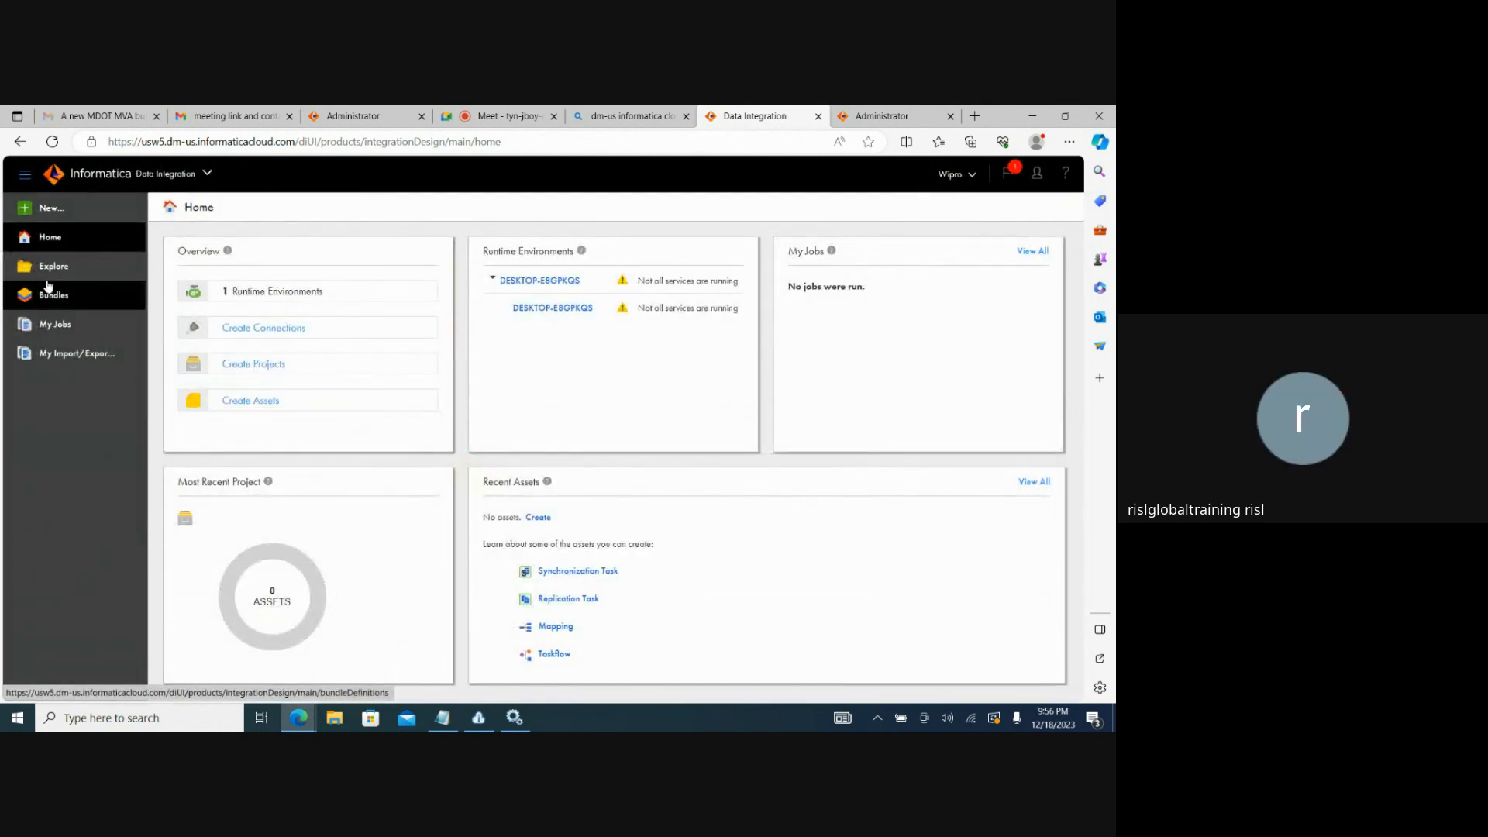
Create a new Mapping asset and open the source settings of its Source transformation.
{"action": "left_click", "coordinate": [52, 209]}
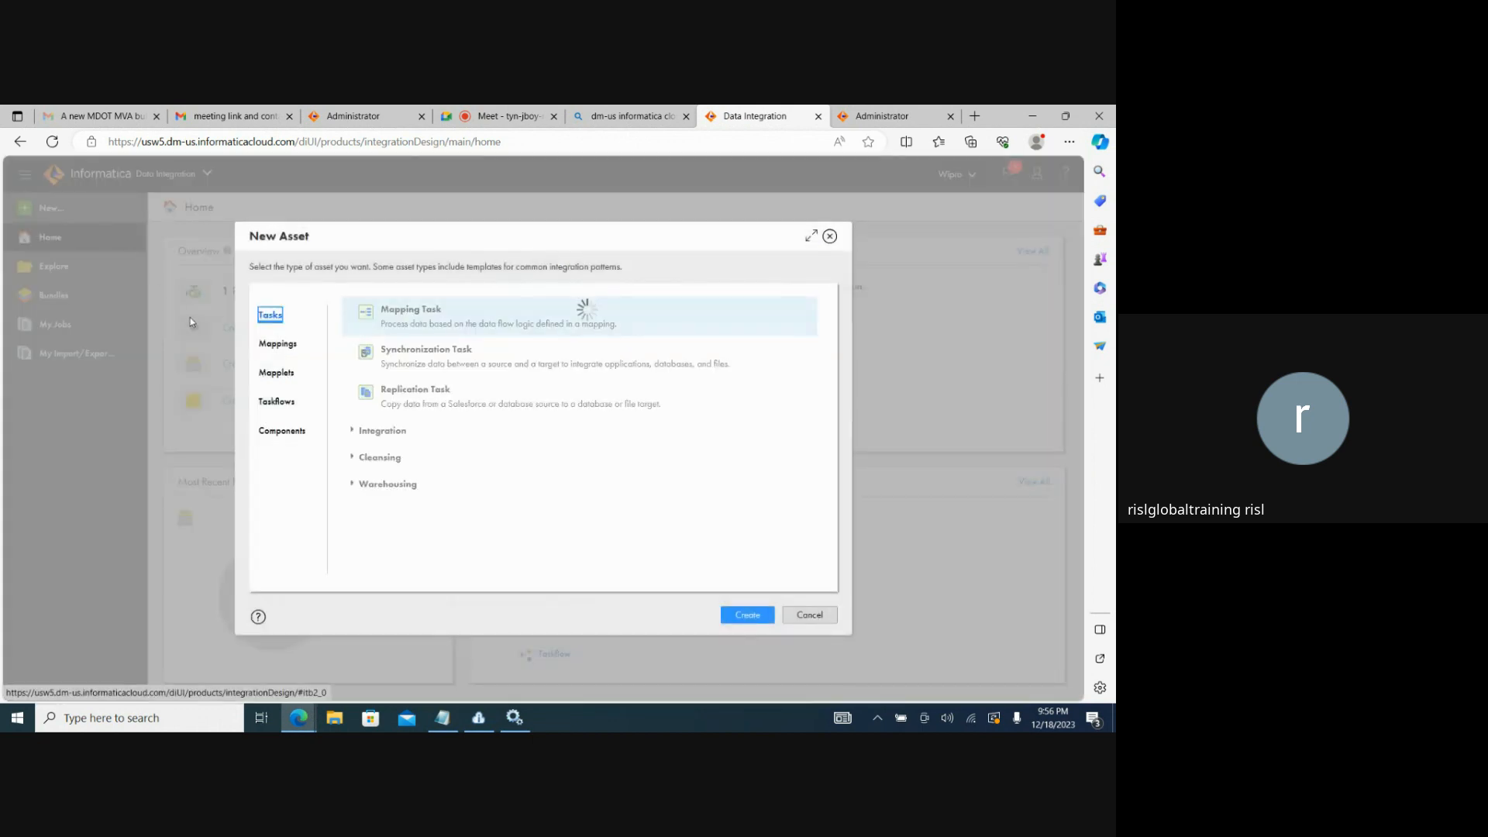
{"action": "left_click", "coordinate": [286, 344]}
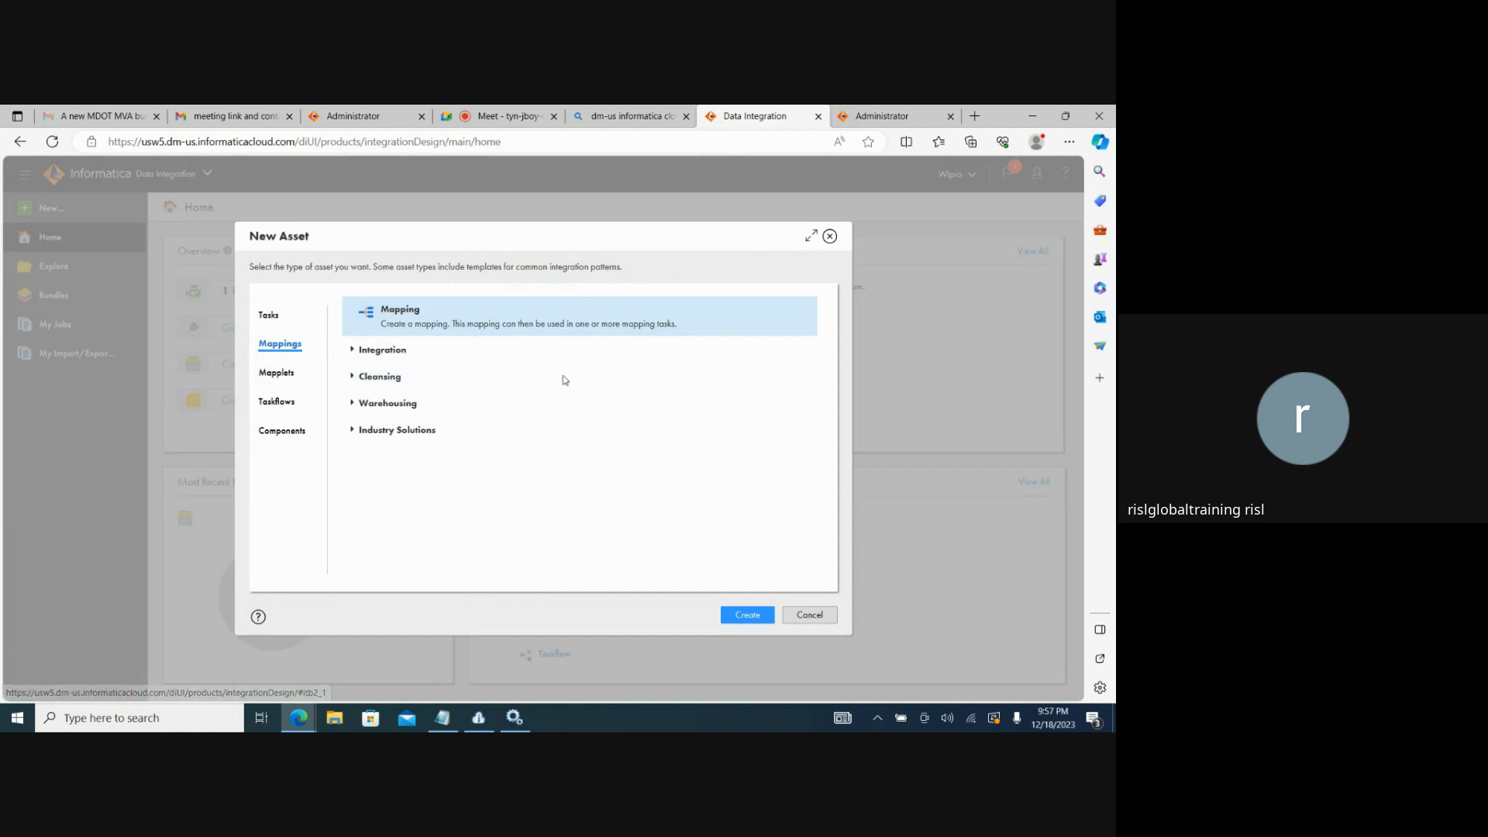
{"action": "left_click", "coordinate": [748, 616]}
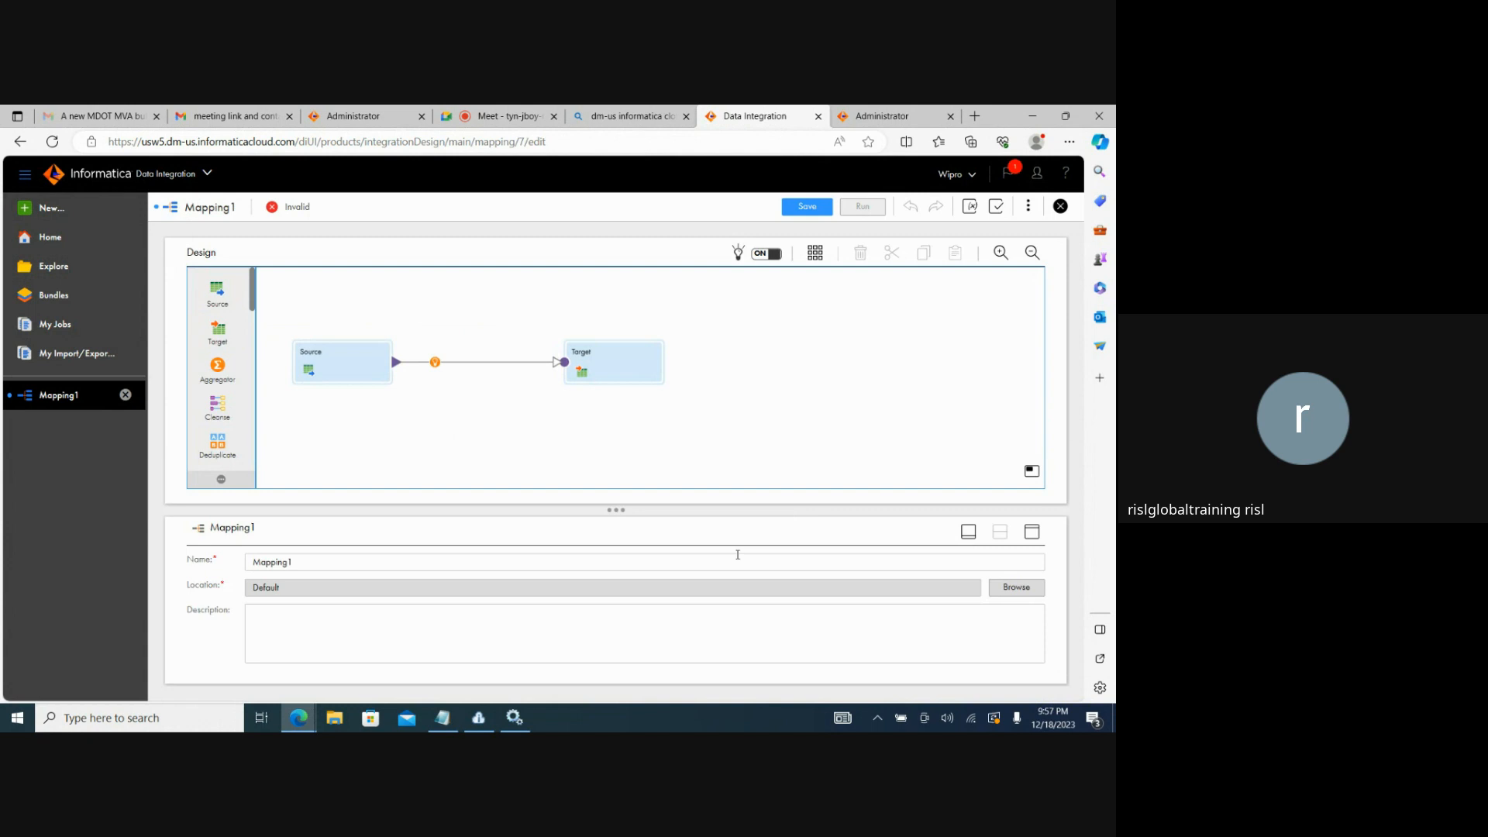
{"action": "left_click", "coordinate": [336, 376]}
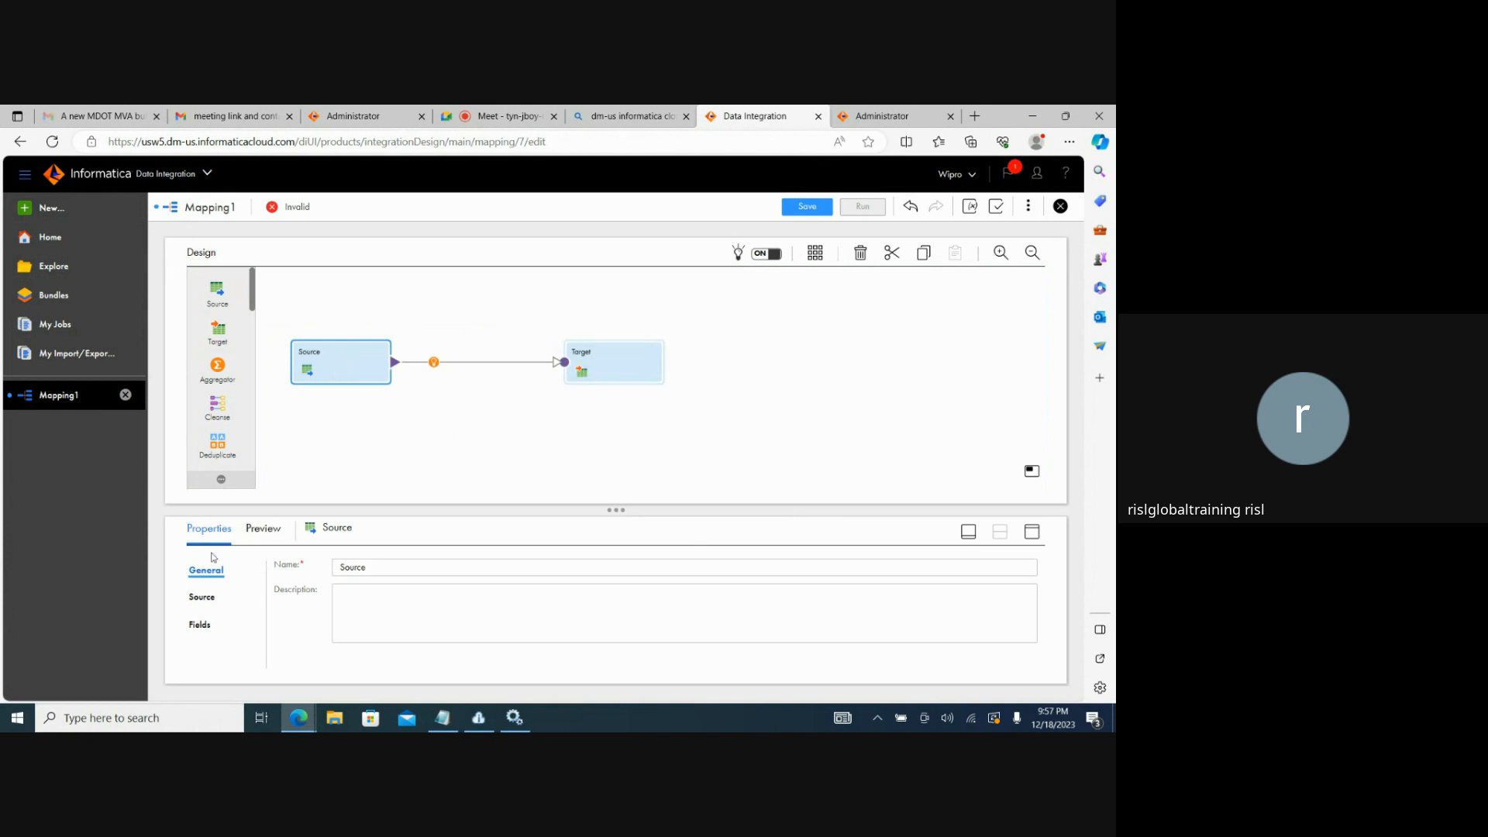
{"action": "left_click", "coordinate": [200, 597]}
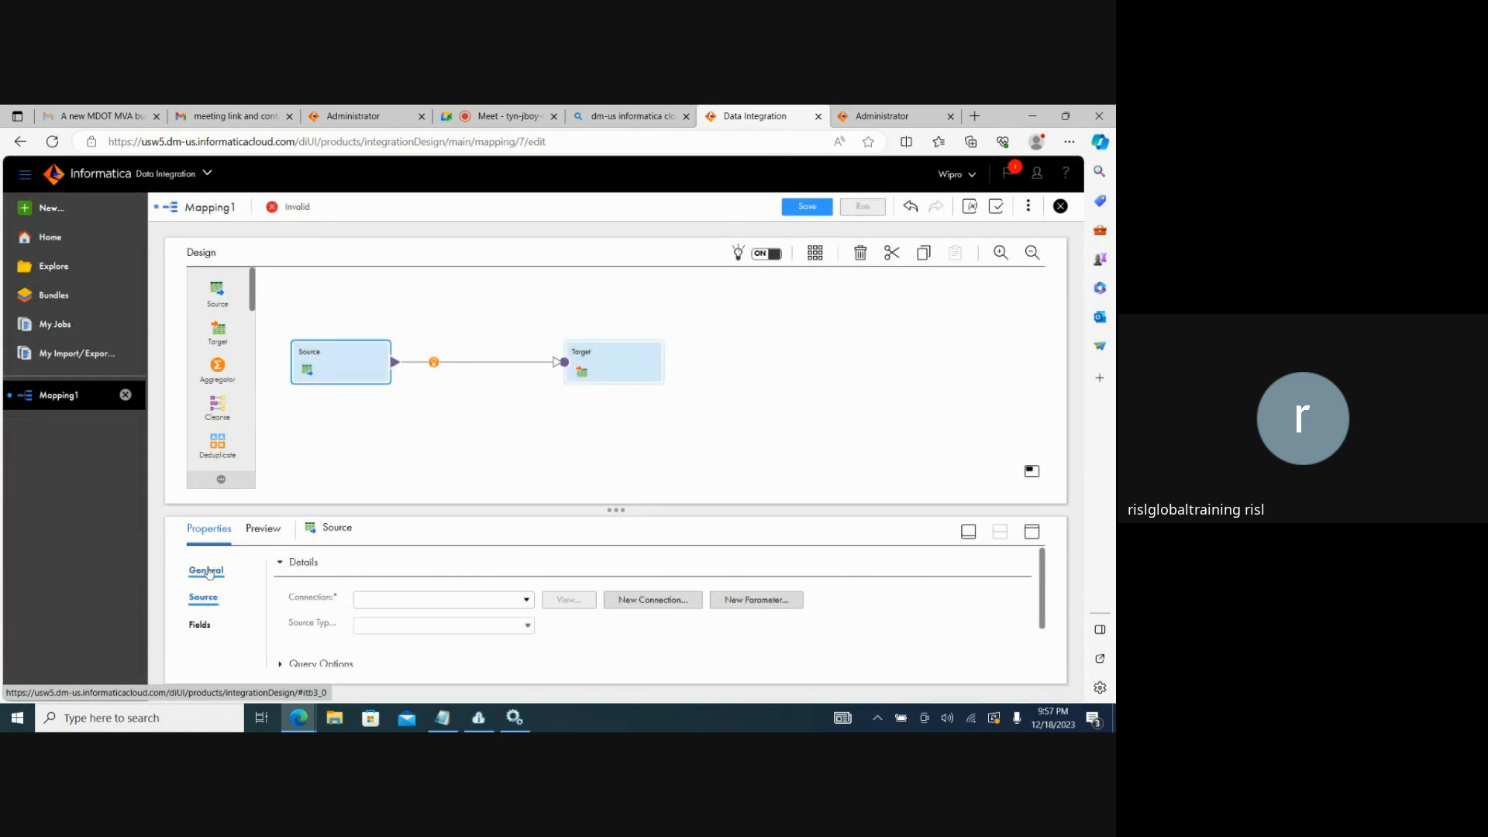
Switch to File Explorer and create a folder named Source on the C: drive.
{"action": "left_click", "coordinate": [172, 716]}
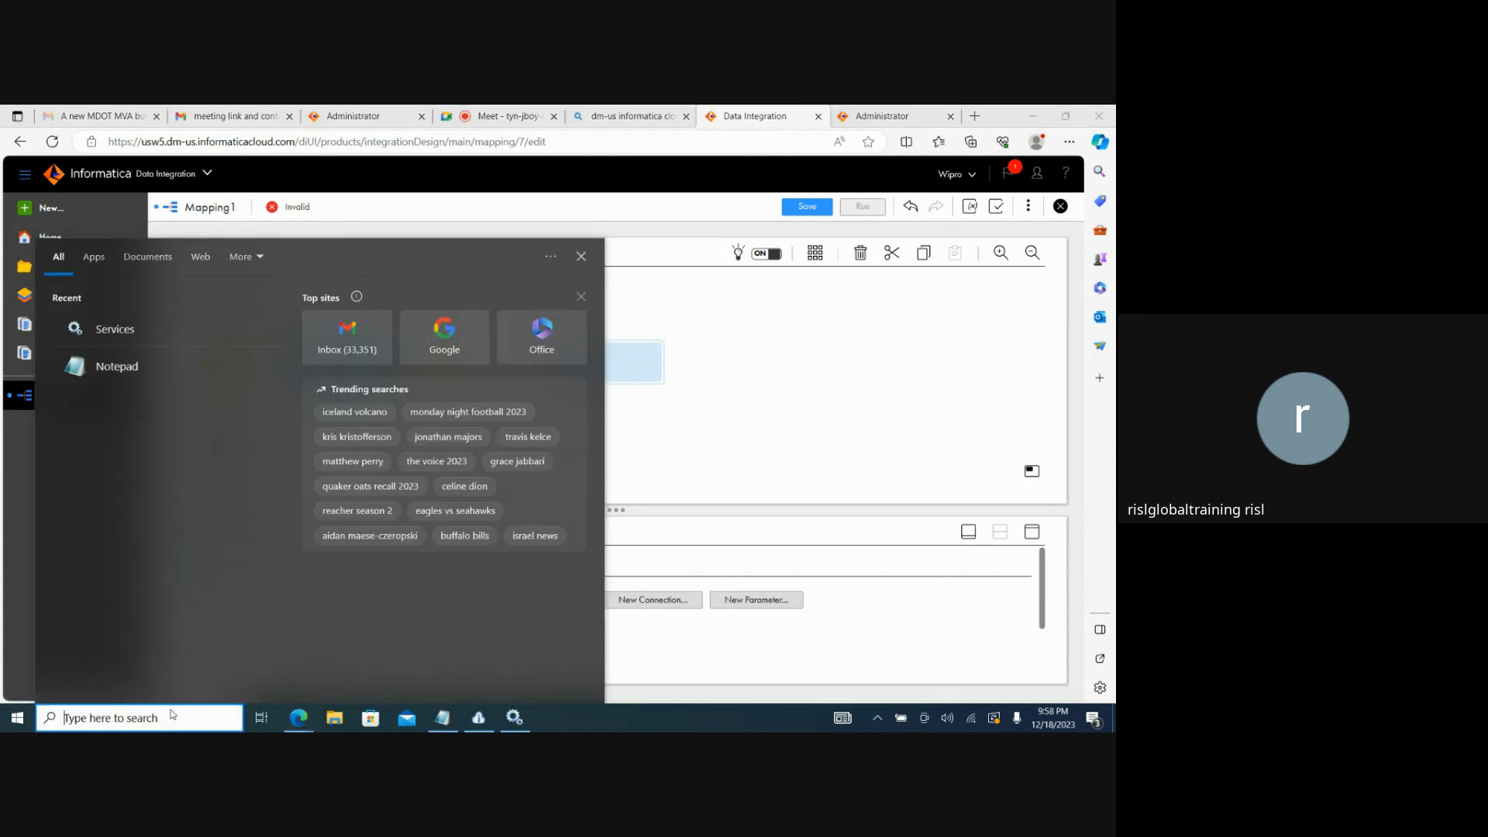
{"action": "type", "text": "c"}
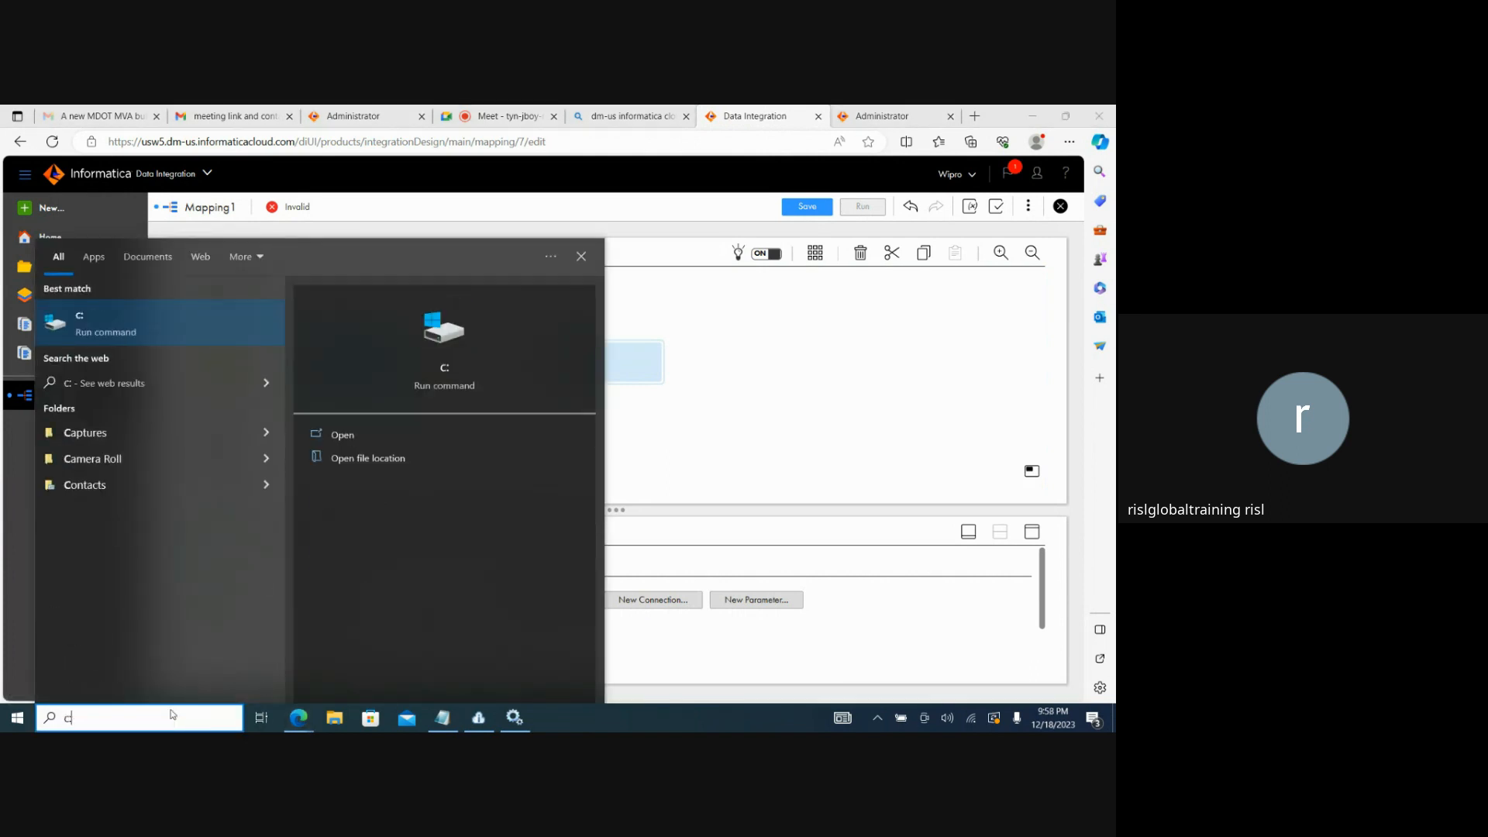
{"action": "type", "text": ":"}
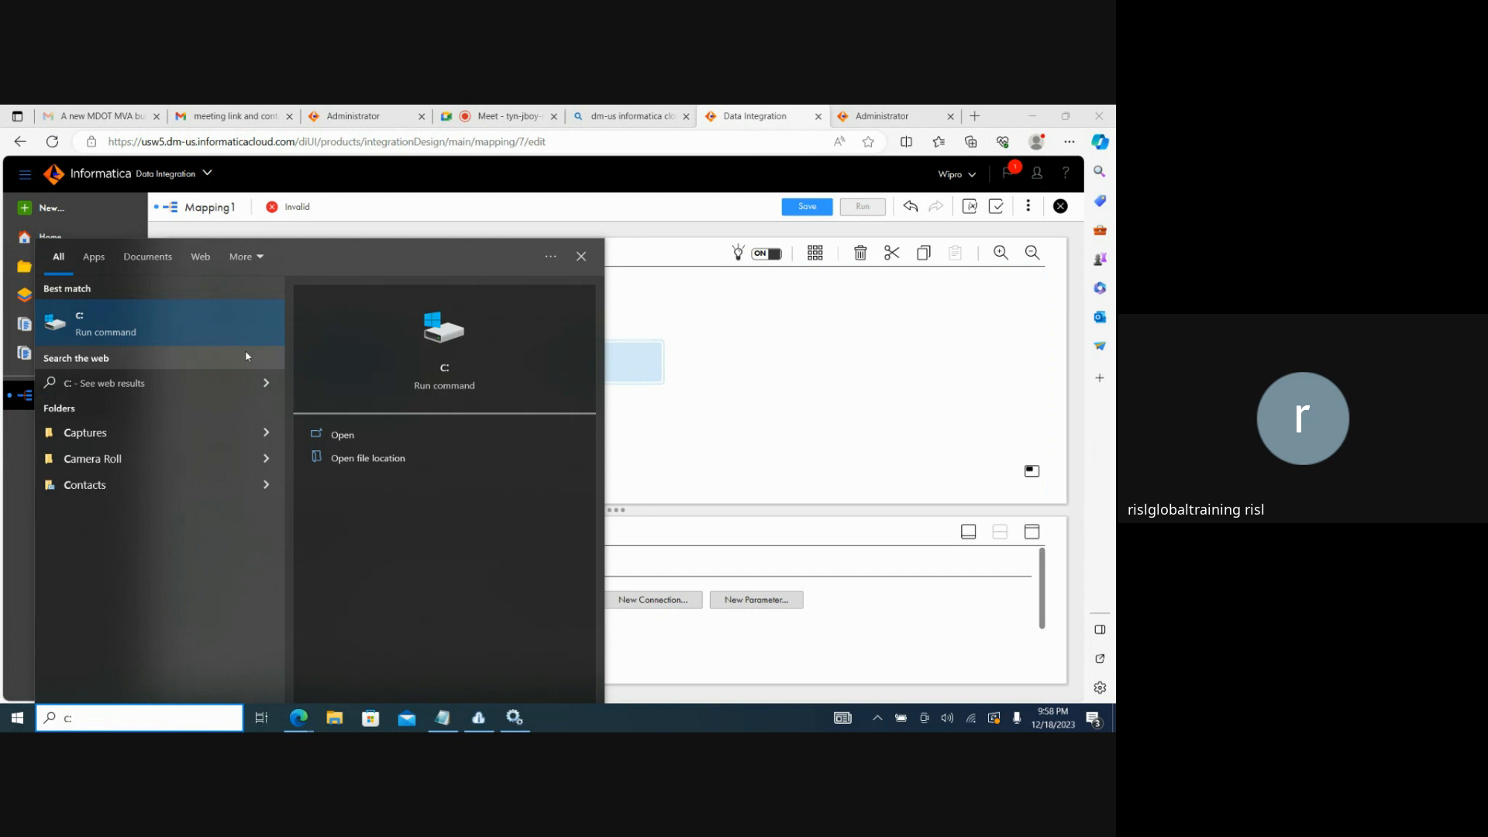
{"action": "key", "text": "BackSpace"}
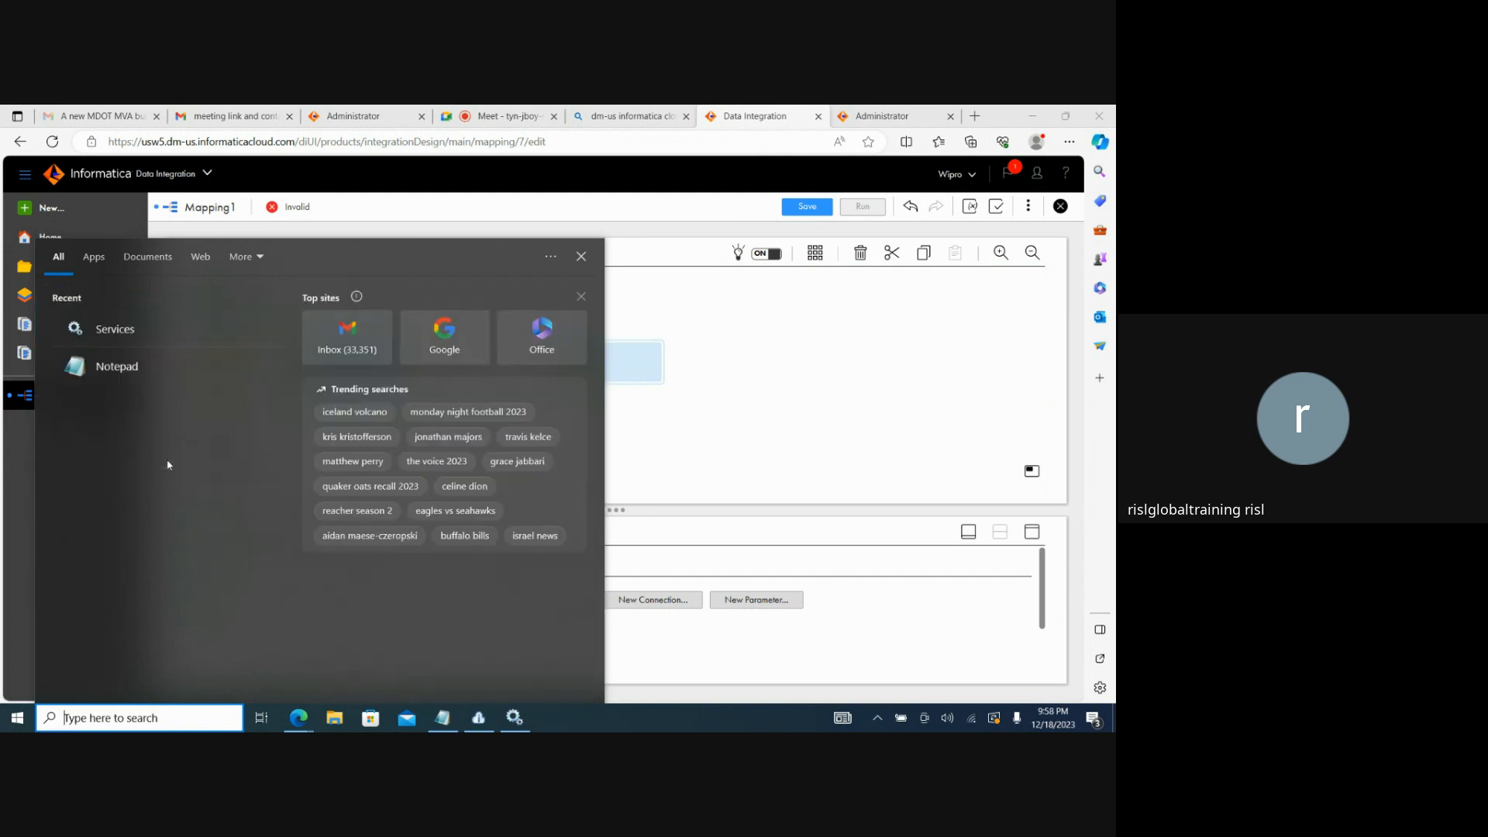
{"action": "type", "text": "fi"}
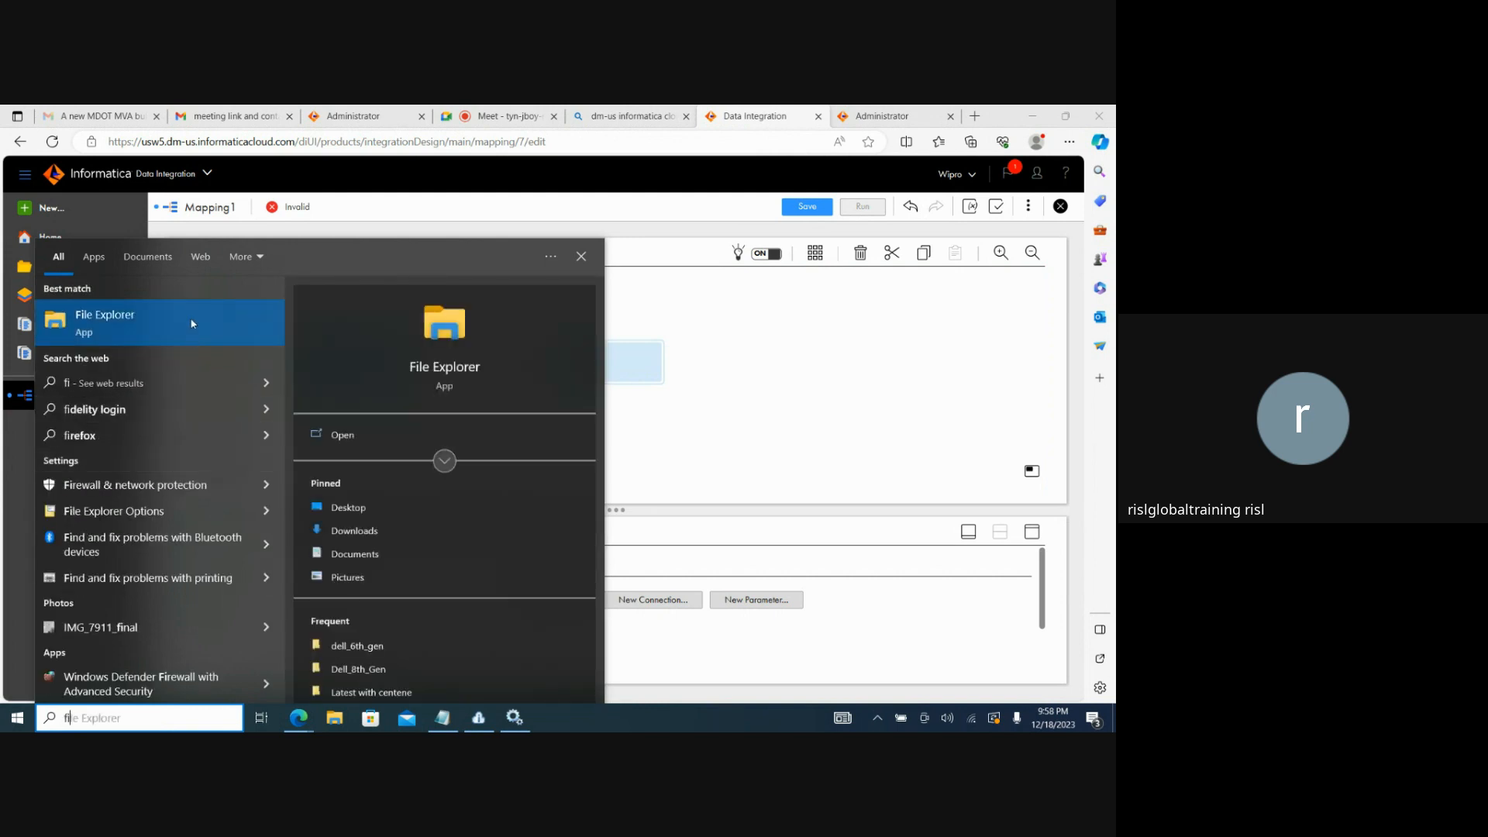
{"action": "key", "text": "Return"}
{"action": "left_click", "coordinate": [269, 476]}
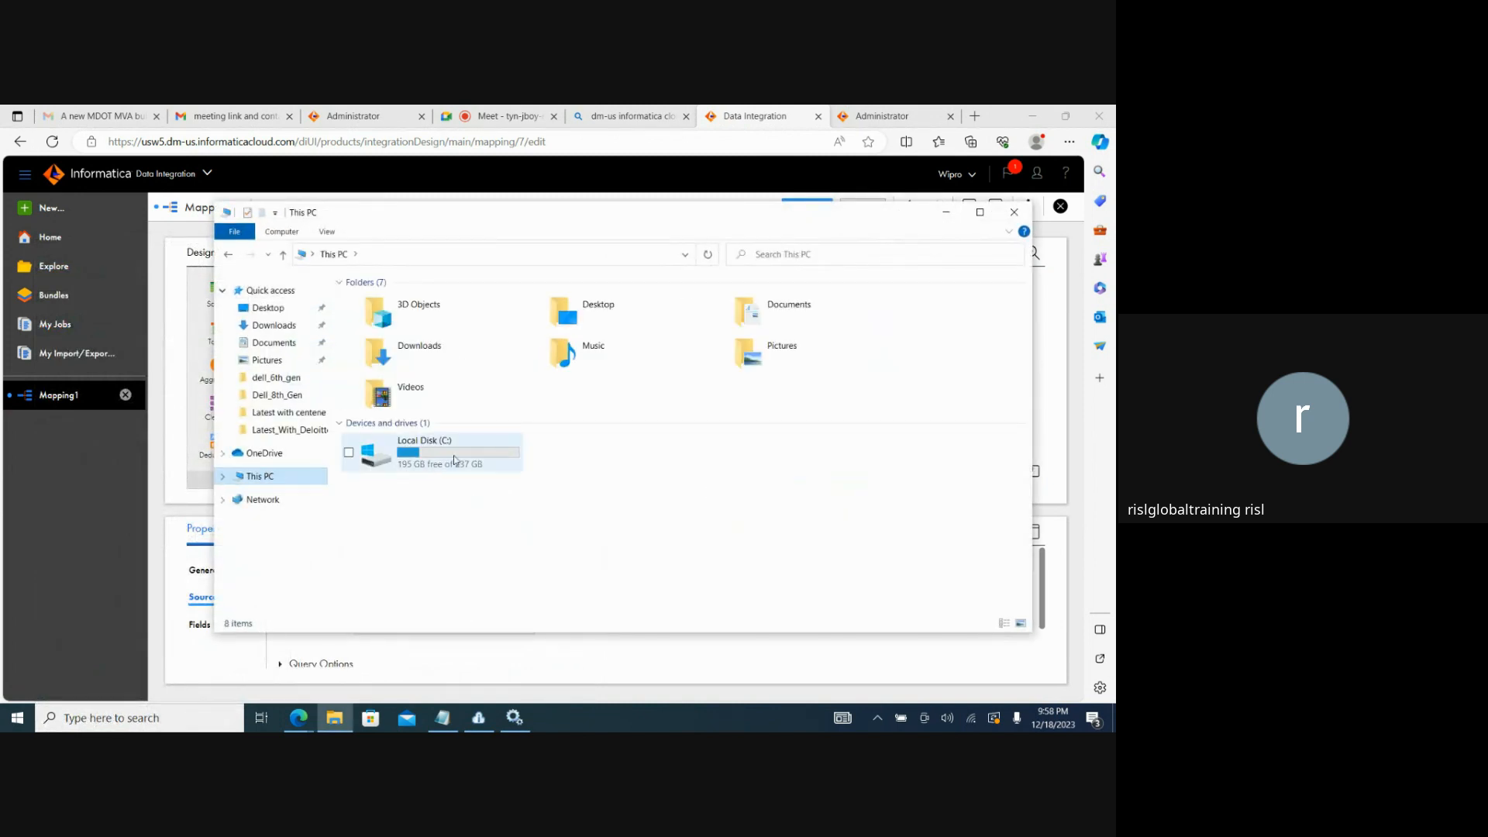
{"action": "double_click", "coordinate": [457, 457]}
{"action": "right_click", "coordinate": [405, 474]}
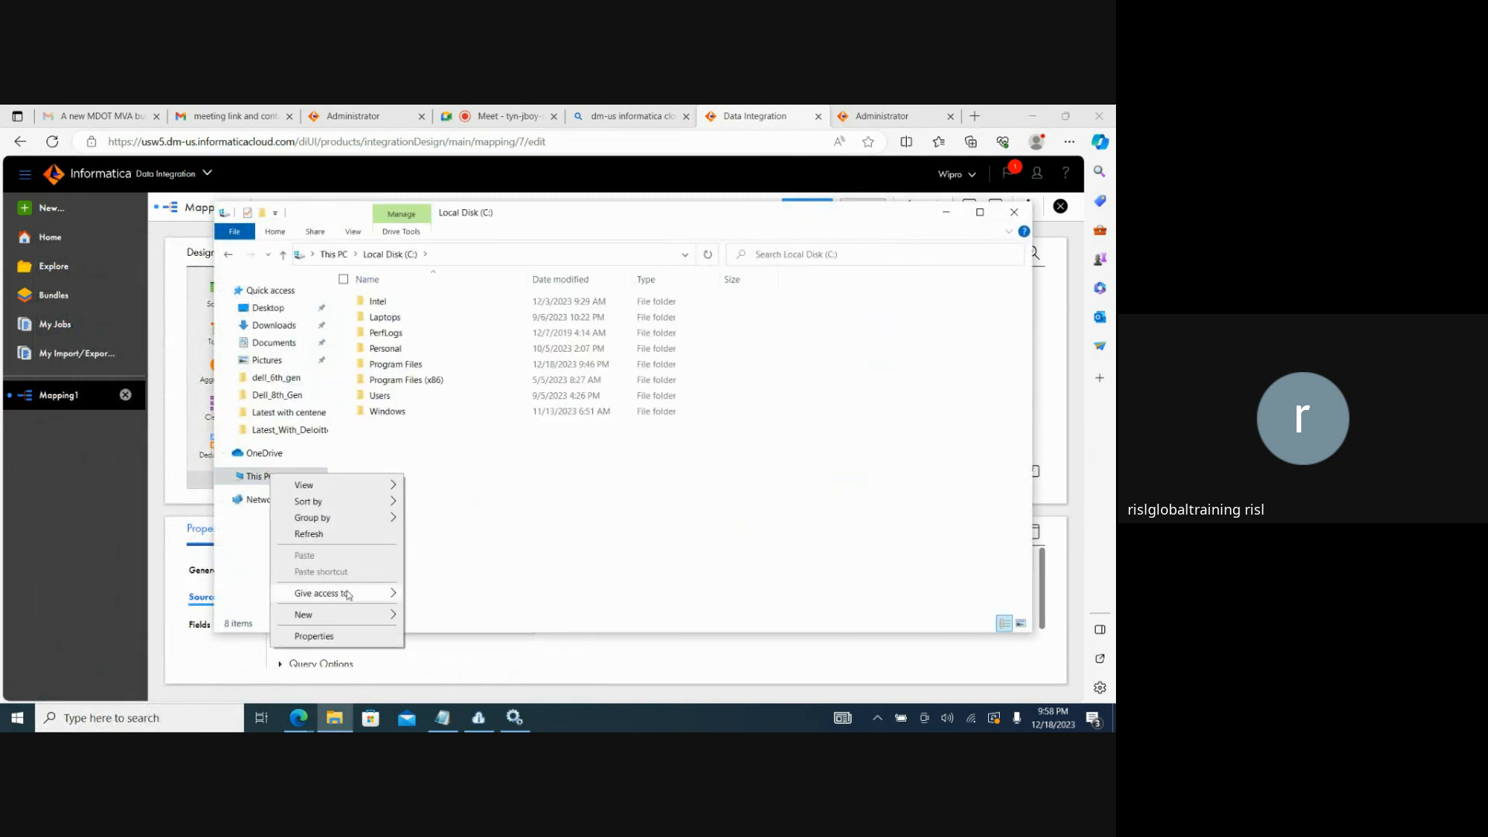
{"action": "mouse_move", "coordinate": [382, 625]}
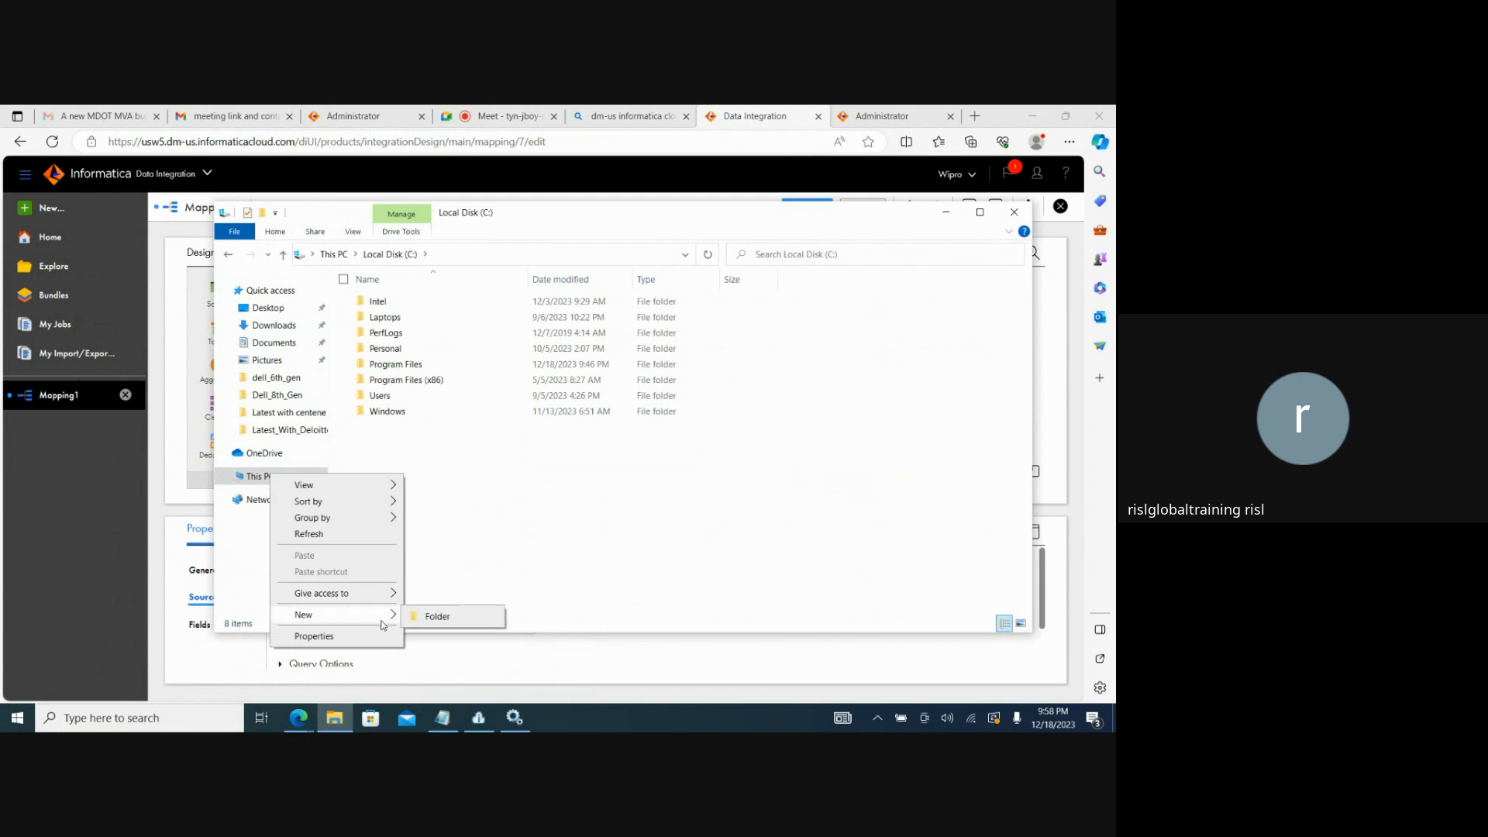
{"action": "left_click", "coordinate": [475, 613]}
{"action": "type", "text": "Source"}
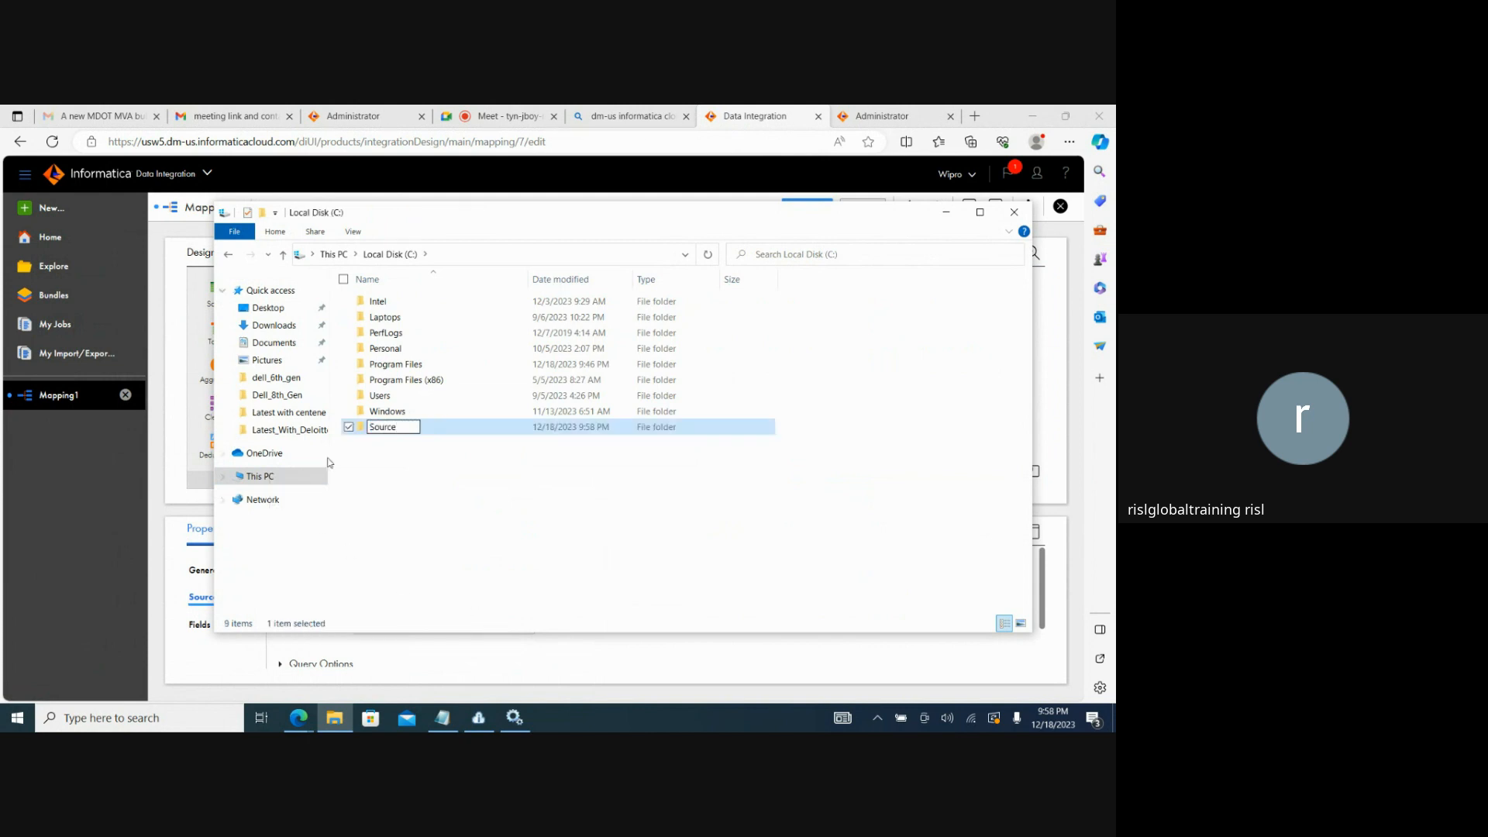
{"action": "left_click", "coordinate": [382, 450]}
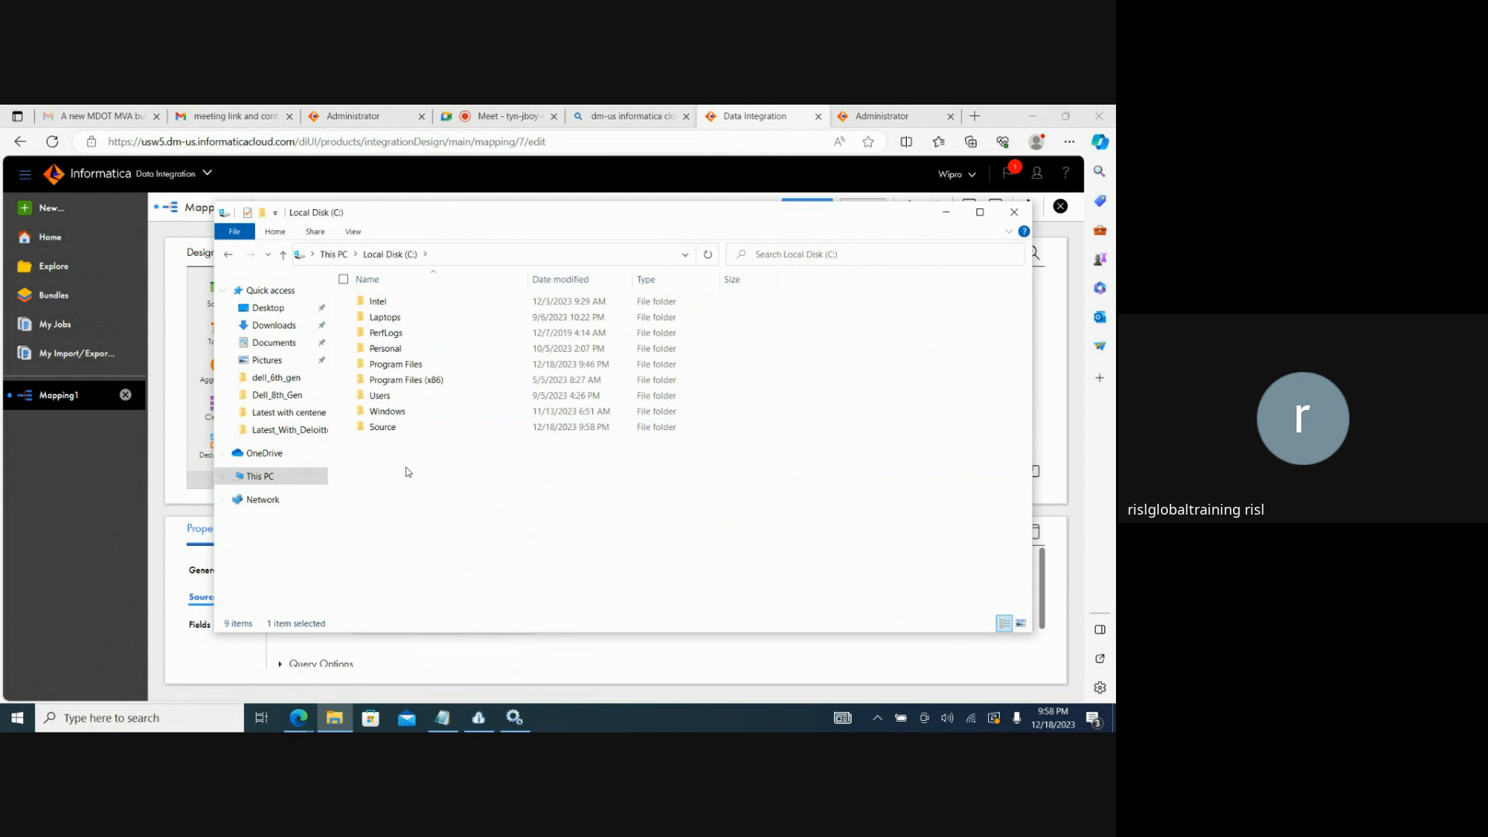
Create a text document named SEQ_1 inside the Source folder.
{"action": "double_click", "coordinate": [385, 429]}
{"action": "right_click", "coordinate": [436, 393]}
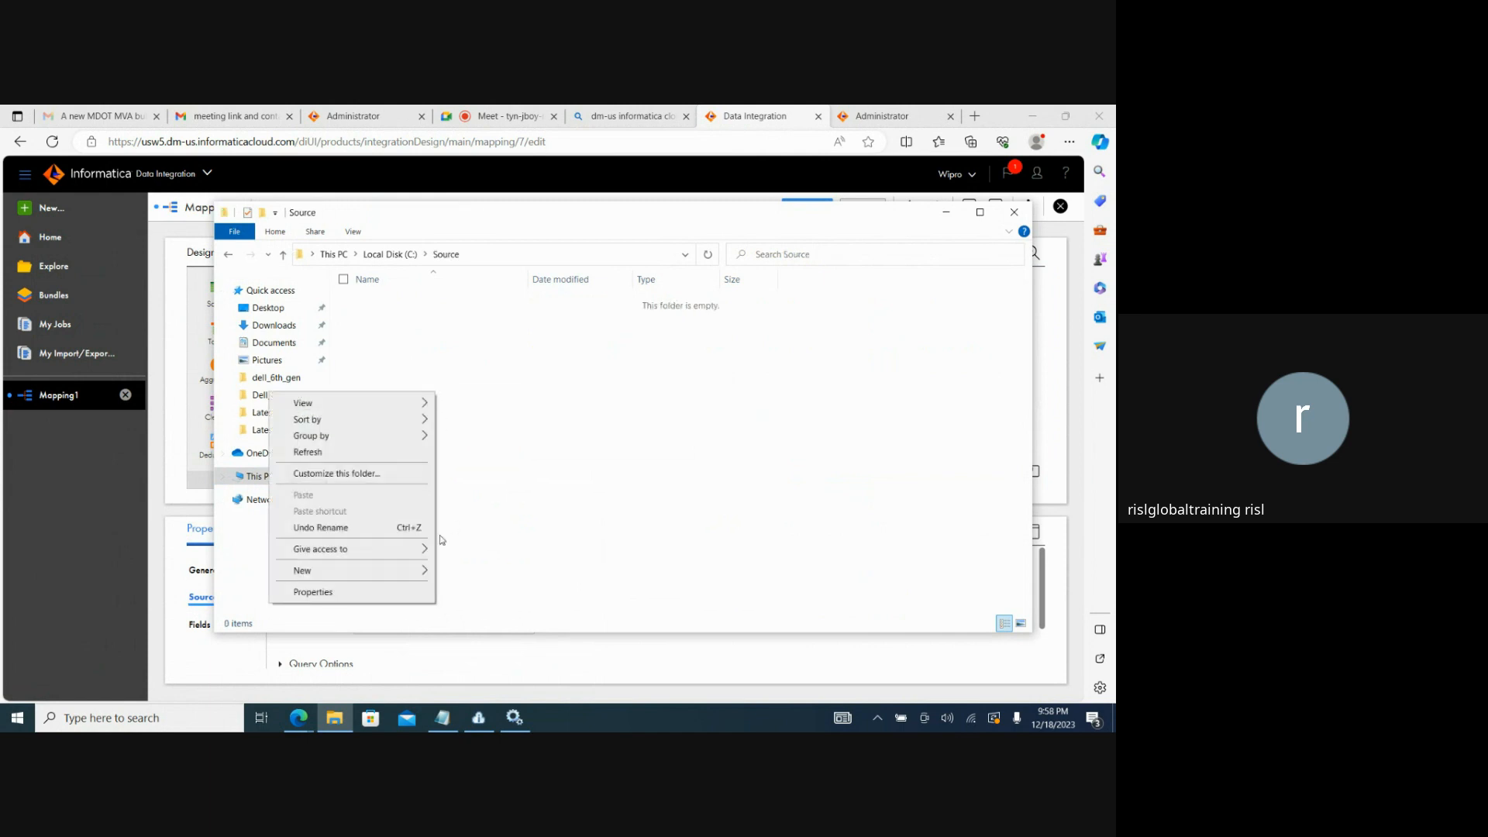
{"action": "mouse_move", "coordinate": [378, 571]}
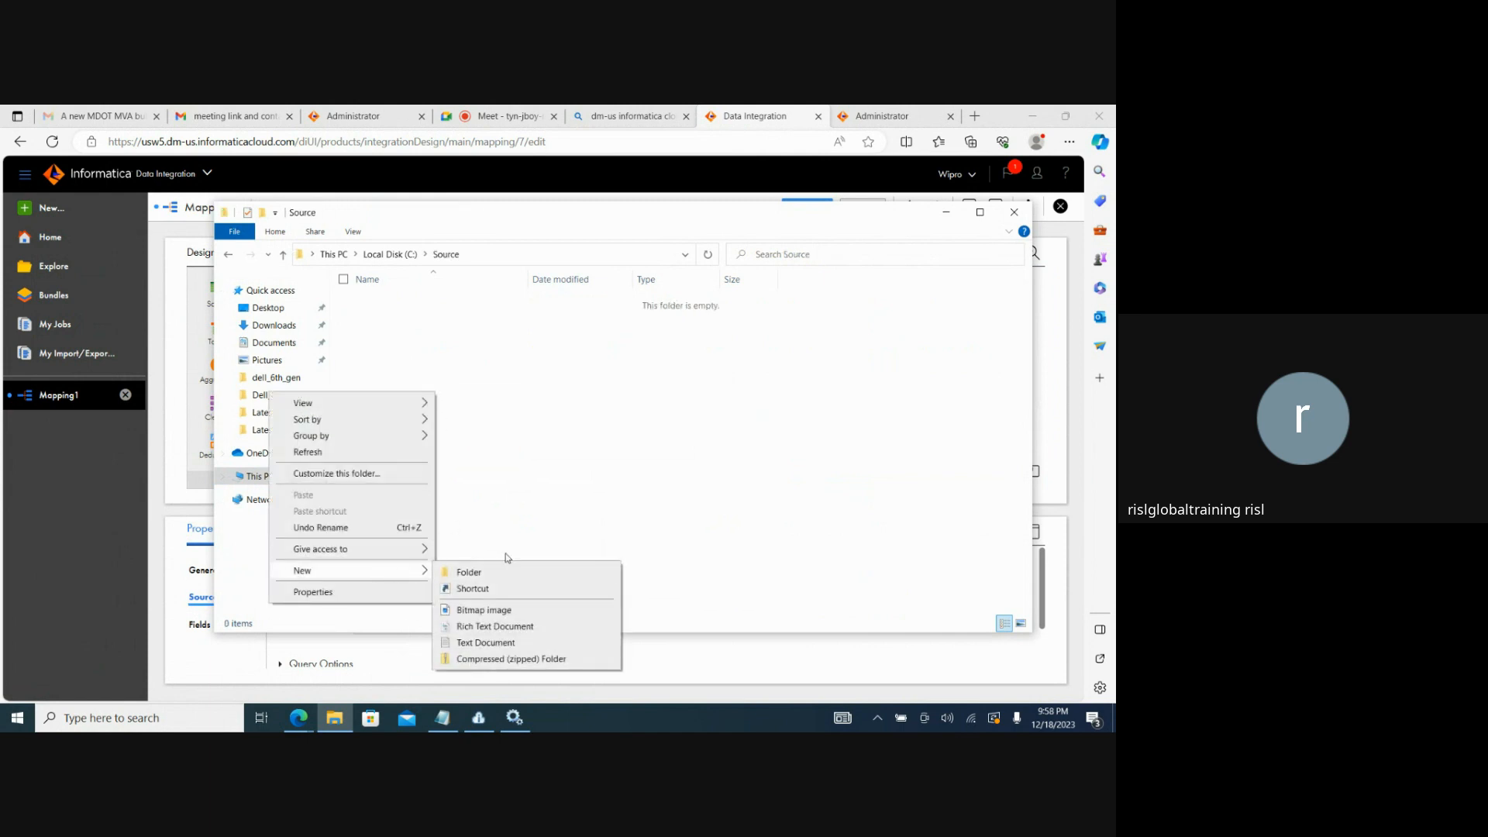
{"action": "left_click", "coordinate": [489, 651]}
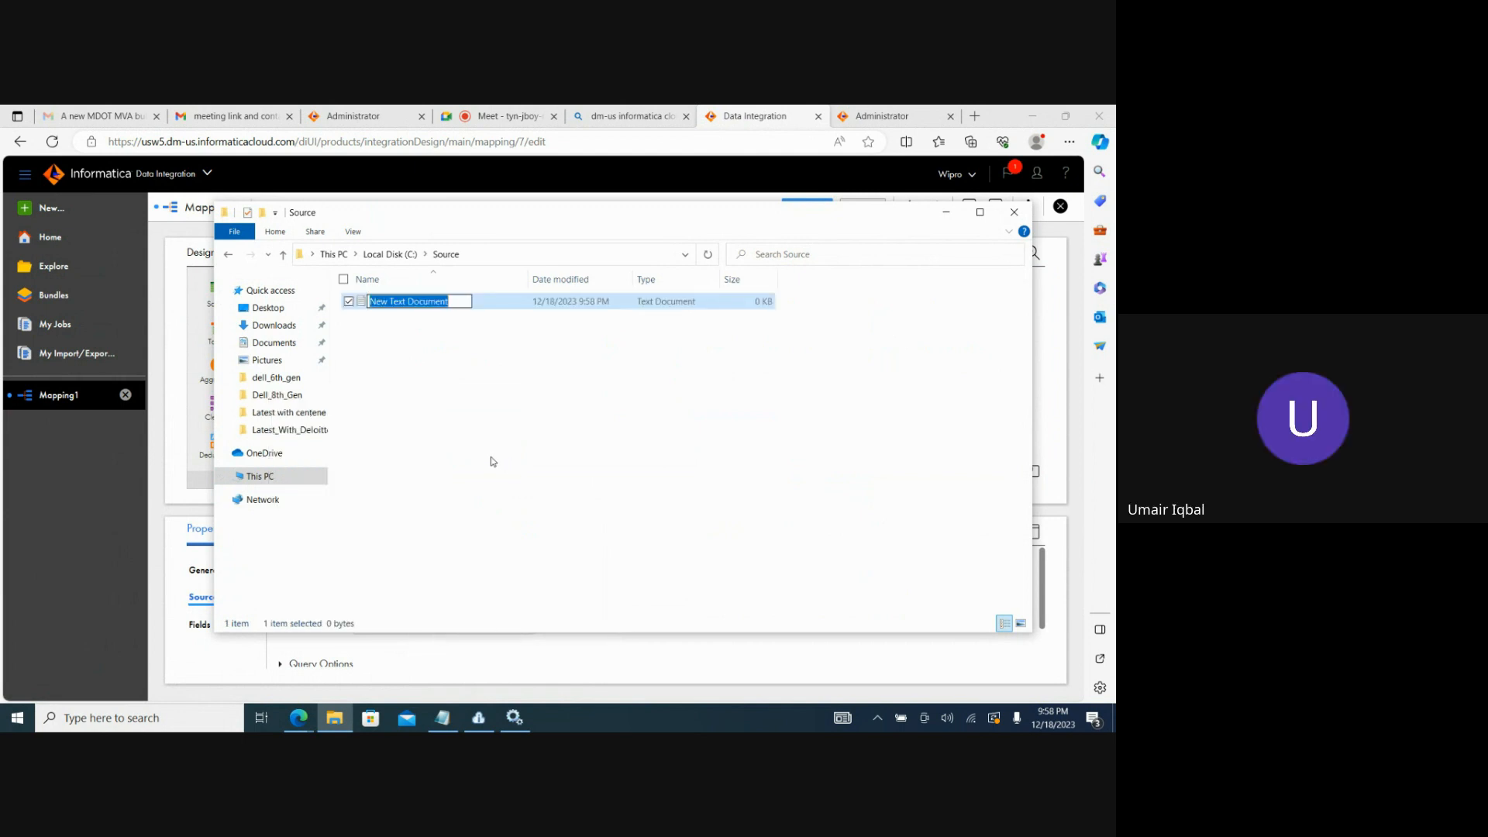
{"action": "type", "text": "Emp_1"}
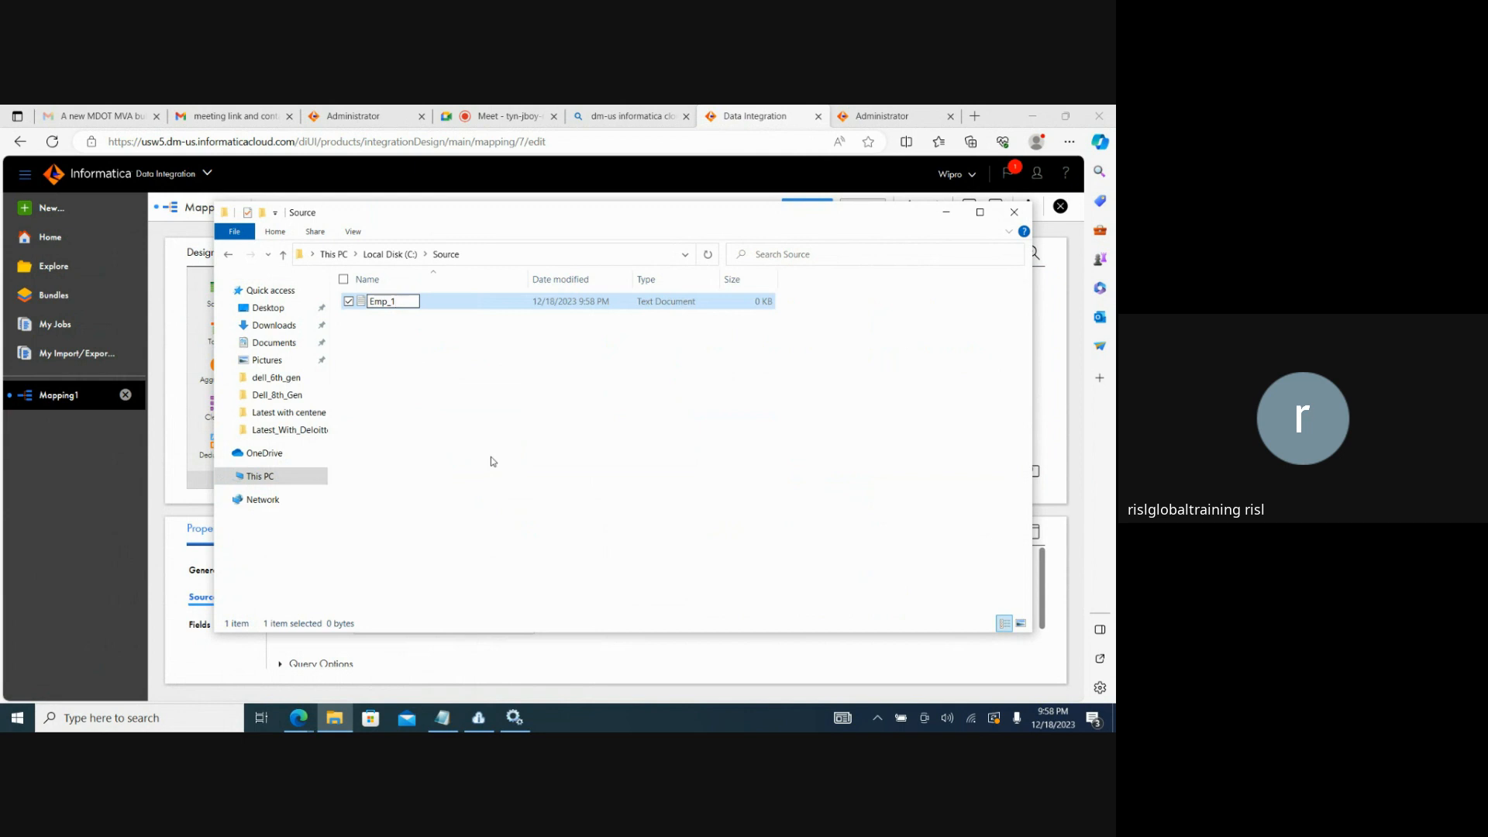
{"action": "key", "text": "BackSpace"}
{"action": "key", "text": "BackSpace"}
{"action": "key", "text": "BackSpace"}
{"action": "key", "text": "BackSpace"}
{"action": "key", "text": "BackSpace"}
{"action": "type", "text": "SEQ_1"}
{"action": "key", "text": "Return"}
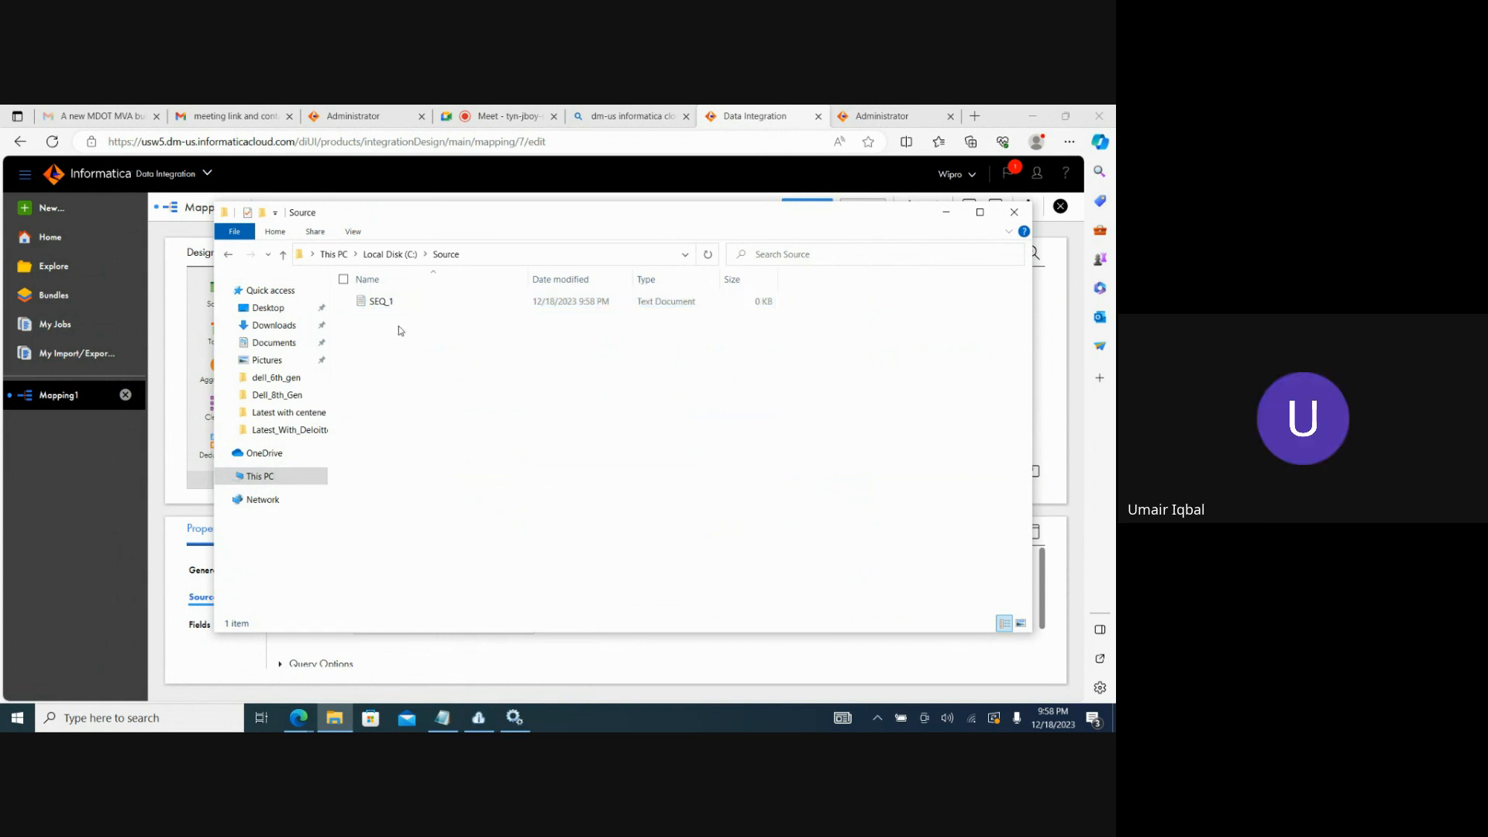
Fill SEQ_1 in Notepad with the header c1,c2,c3 and the rows 1,2,3; 4,5,6; and 7,8,9, one per line, then save and close it.
{"action": "double_click", "coordinate": [385, 301]}
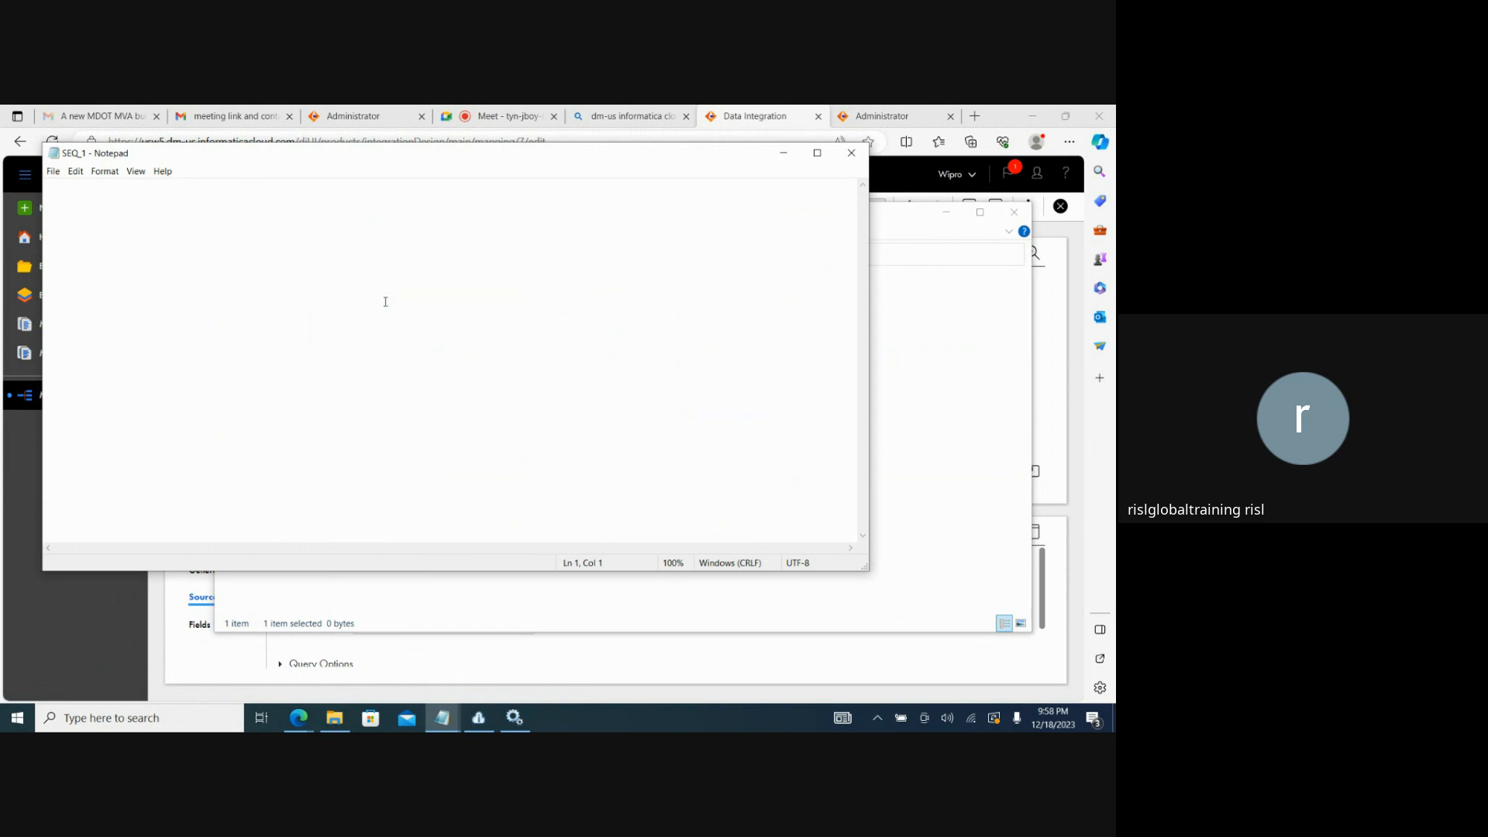
{"action": "type", "text": "c1,c2,"}
{"action": "type", "text": "c3 "}
{"action": "type", "text": "1,"}
{"action": "type", "text": "2,3 "}
{"action": "type", "text": "4,5,6"}
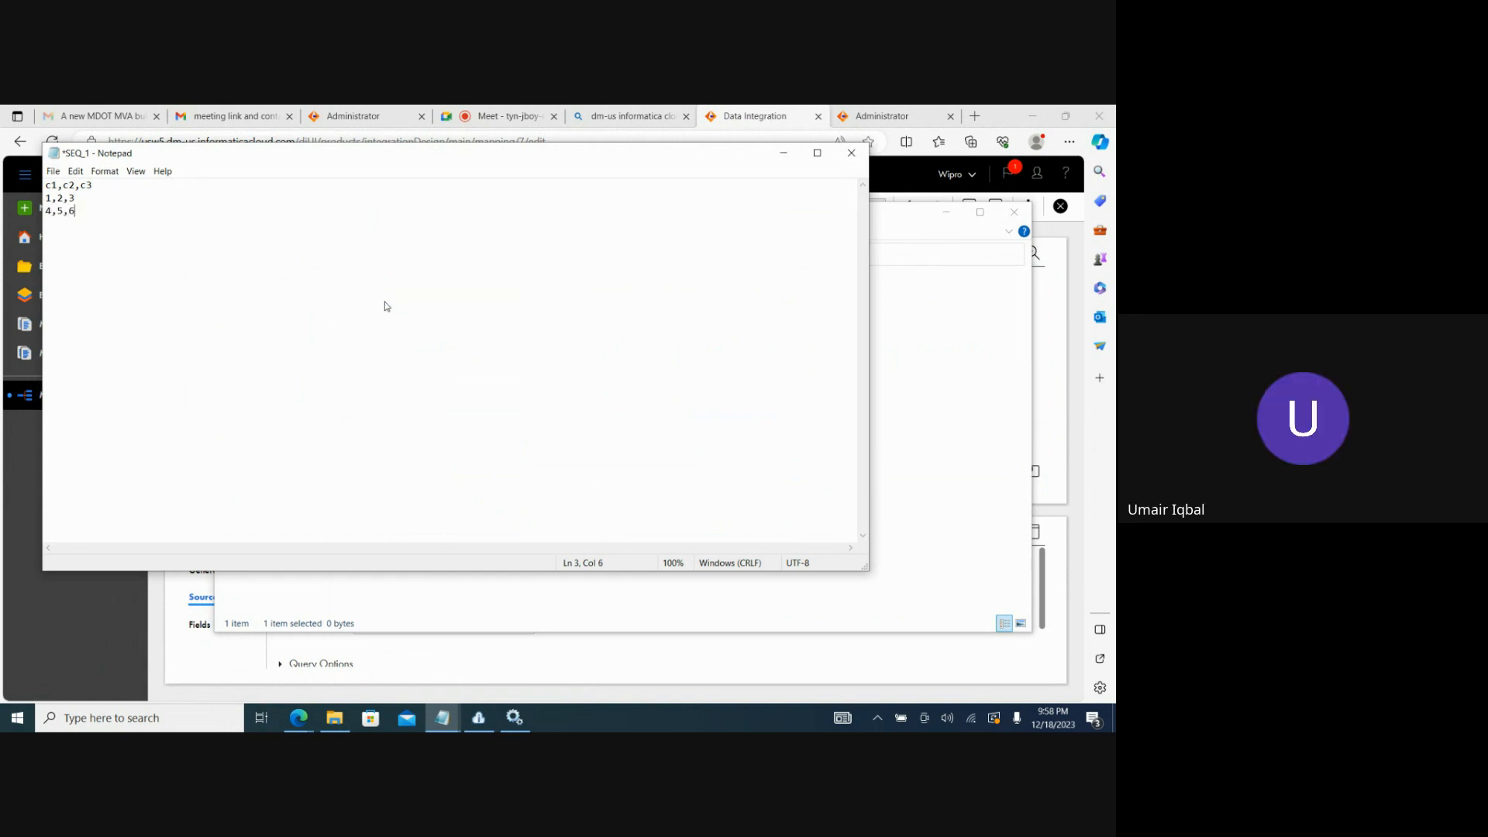
{"action": "key", "text": "ctrl+s"}
{"action": "key", "text": "Return"}
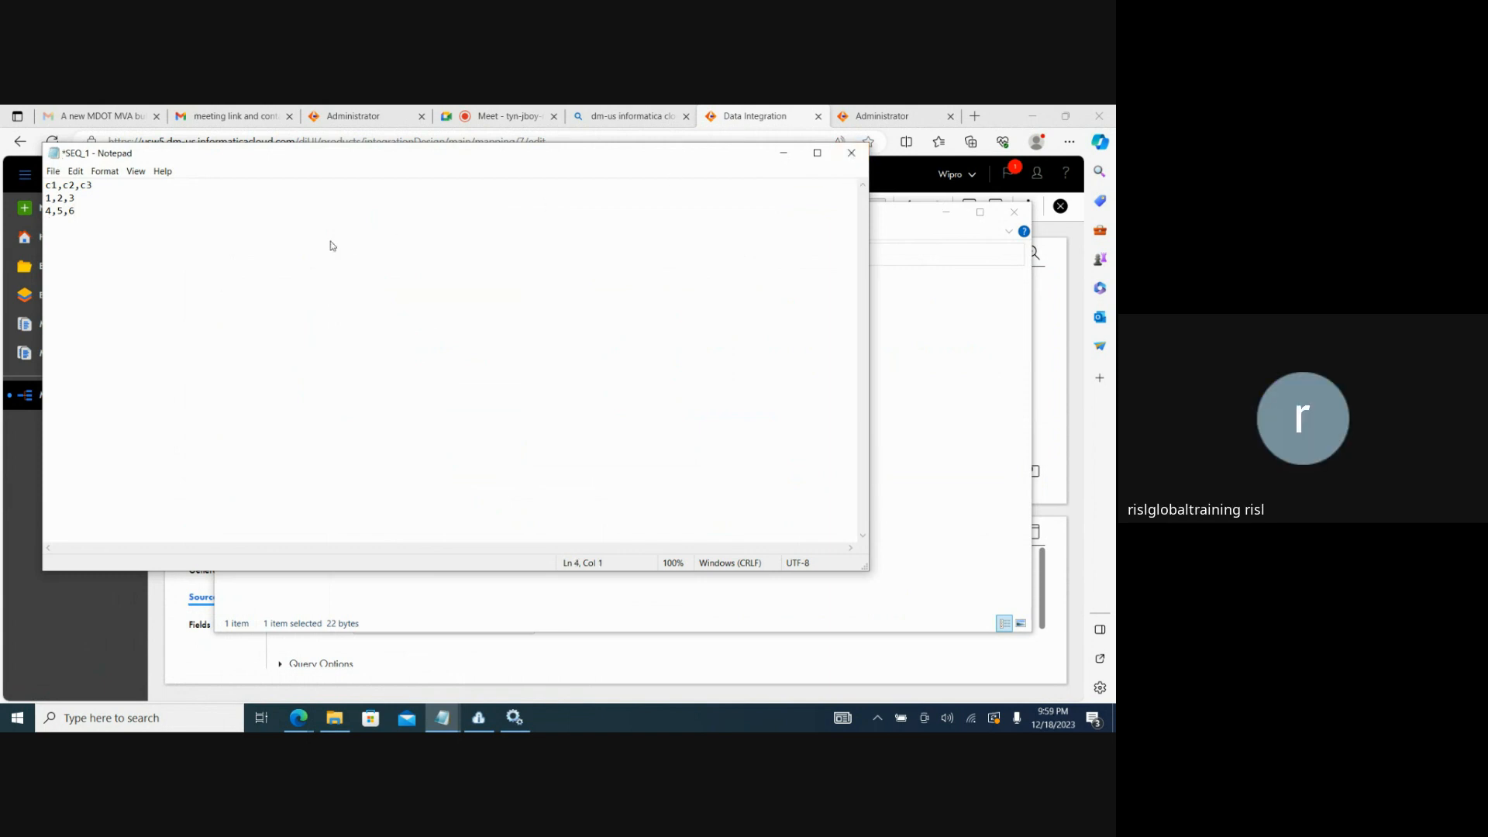
{"action": "type", "text": "7,8,9"}
{"action": "key", "text": "ctrl+s"}
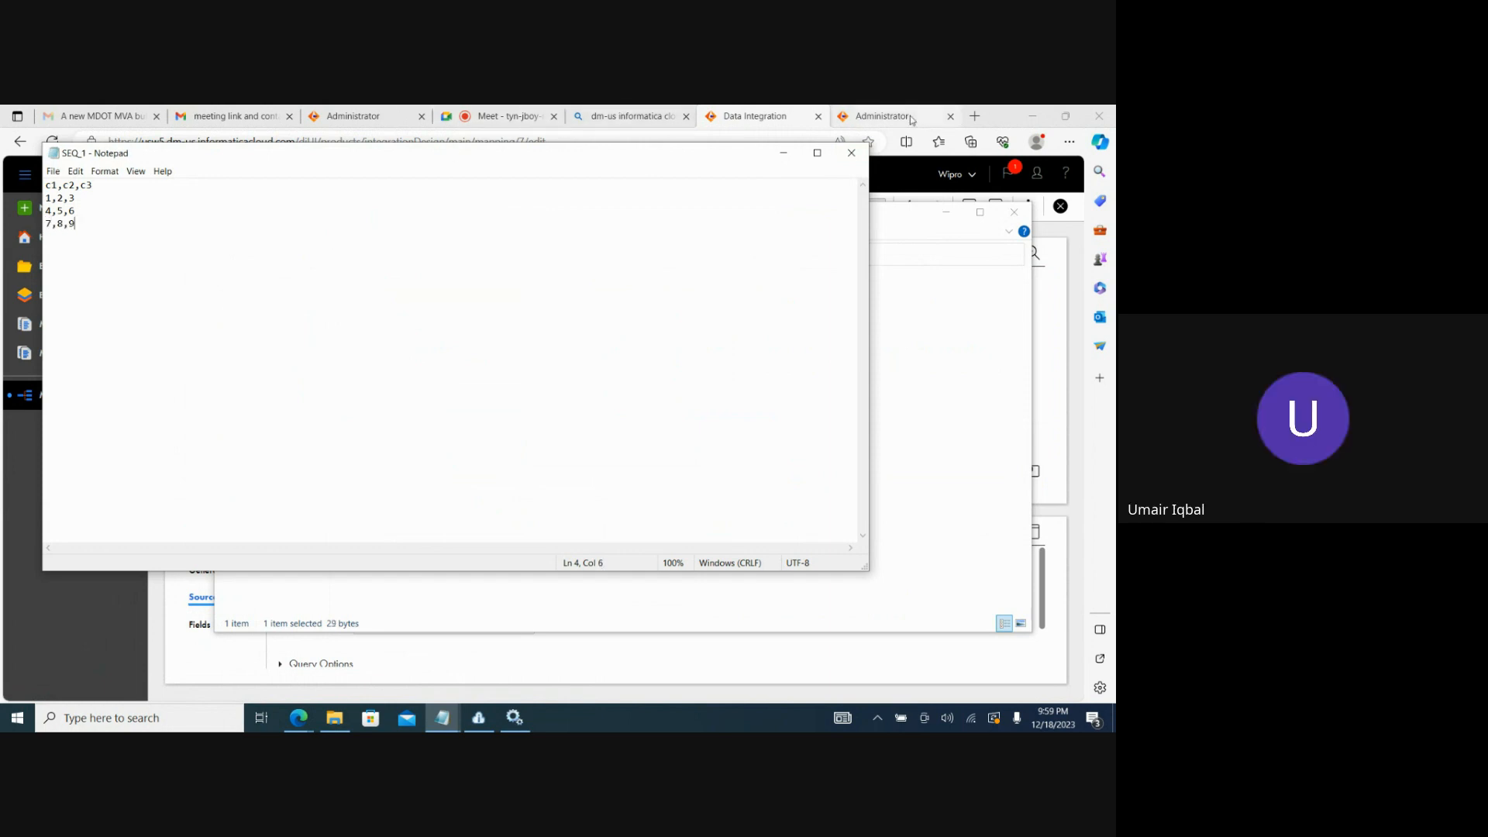
{"action": "left_click", "coordinate": [851, 152]}
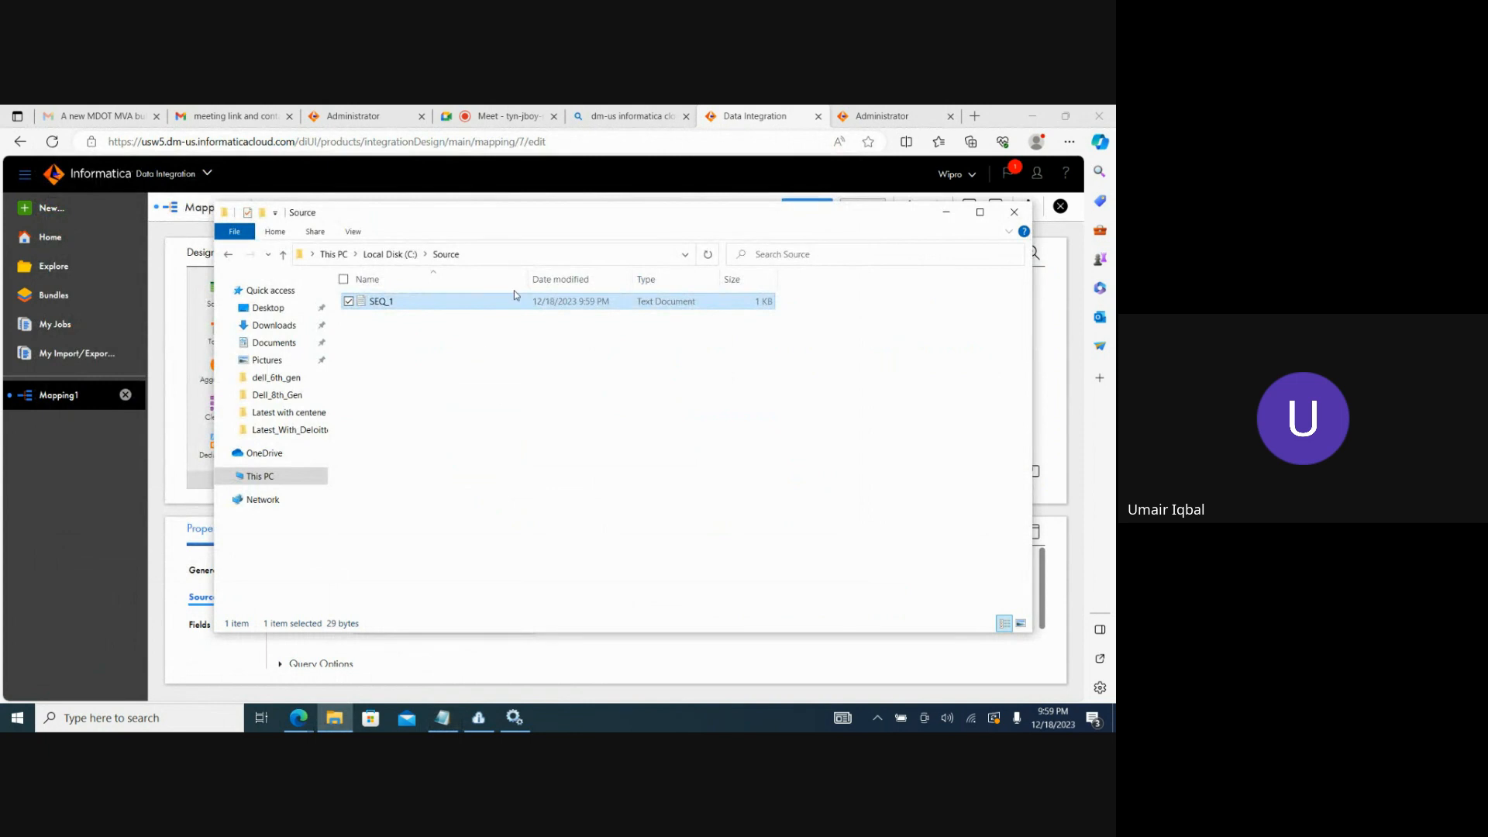
Select the Source folder's path, return to Mapping1 in Data Integration and start a new connection for its Source transformation.
{"action": "left_click", "coordinate": [498, 257]}
{"action": "key", "text": "ctrl+c"}
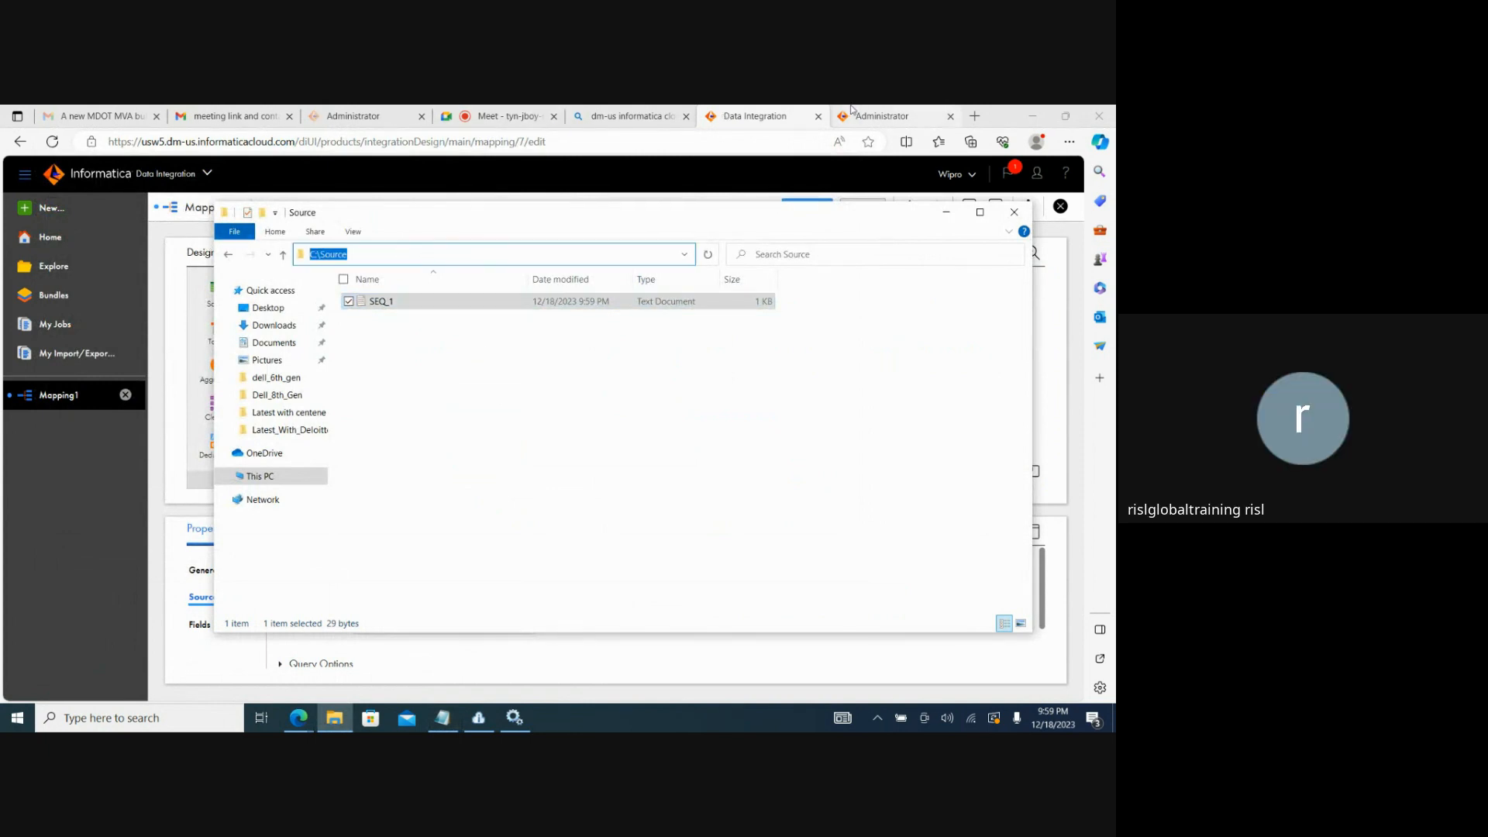
{"action": "left_click", "coordinate": [881, 116]}
{"action": "key", "text": "ctrl+shift+Tab"}
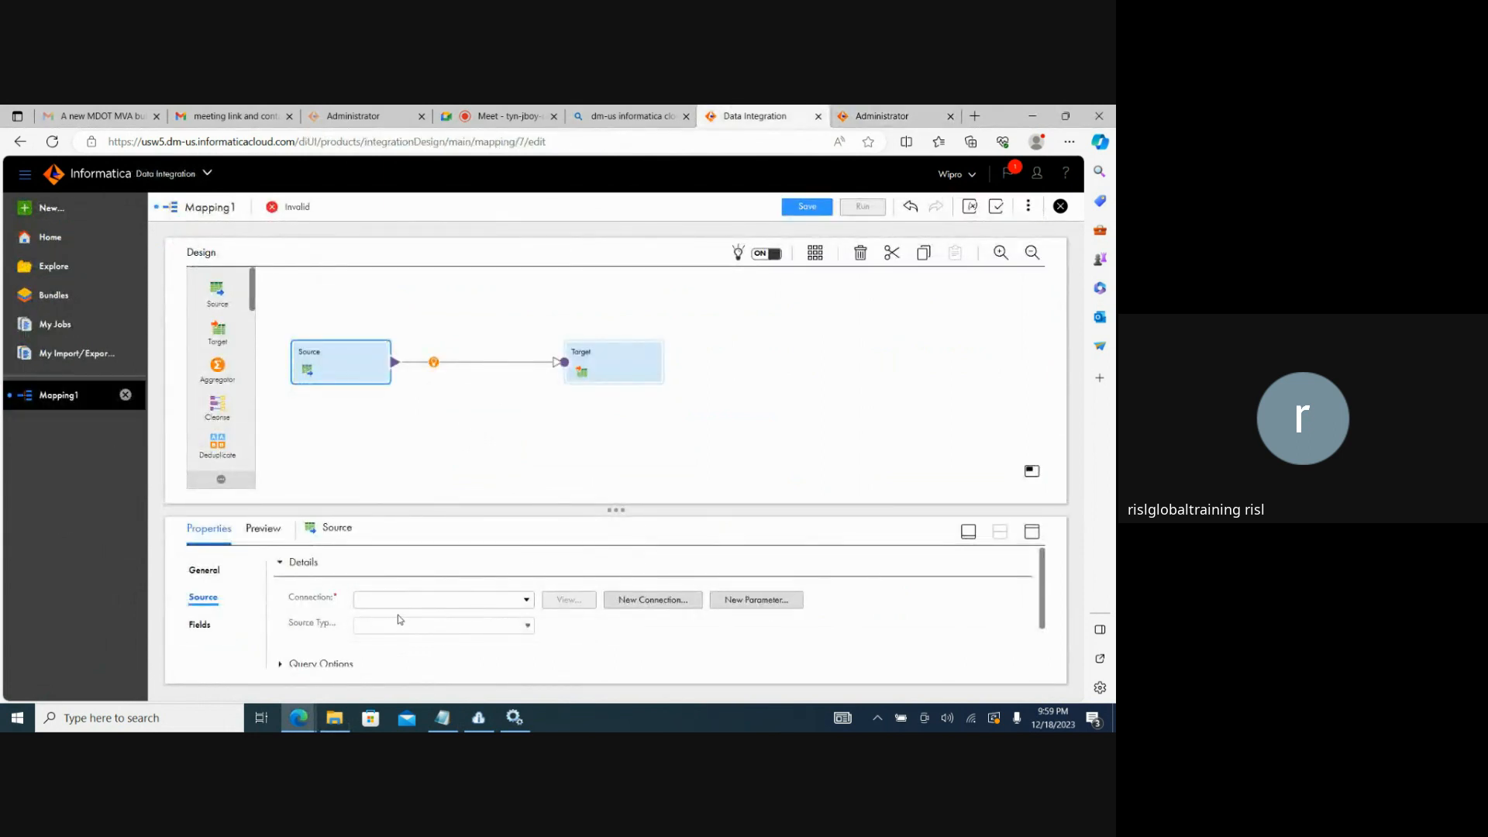
{"action": "left_click", "coordinate": [527, 604]}
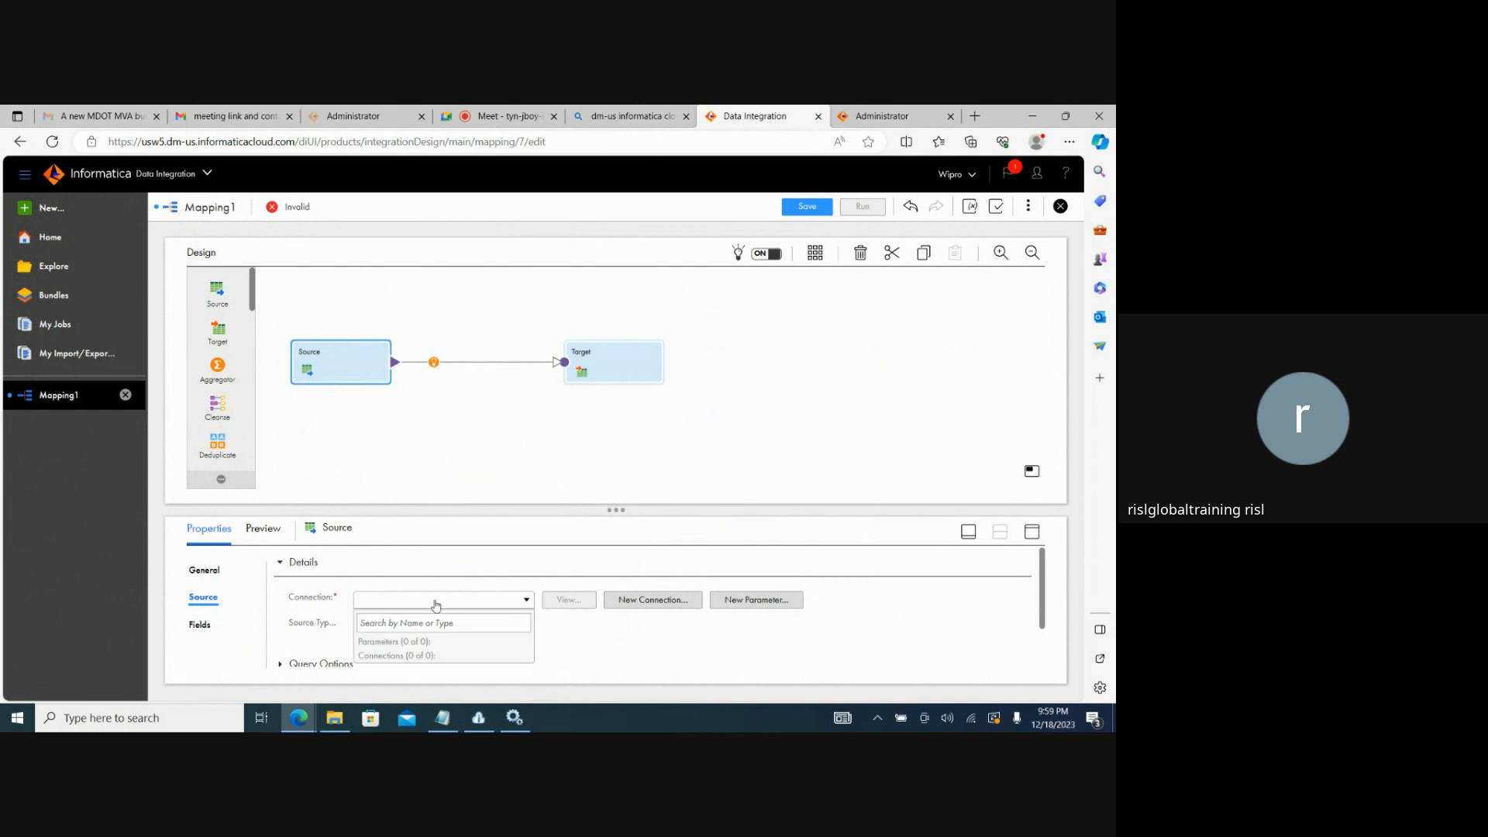
{"action": "left_click", "coordinate": [630, 601]}
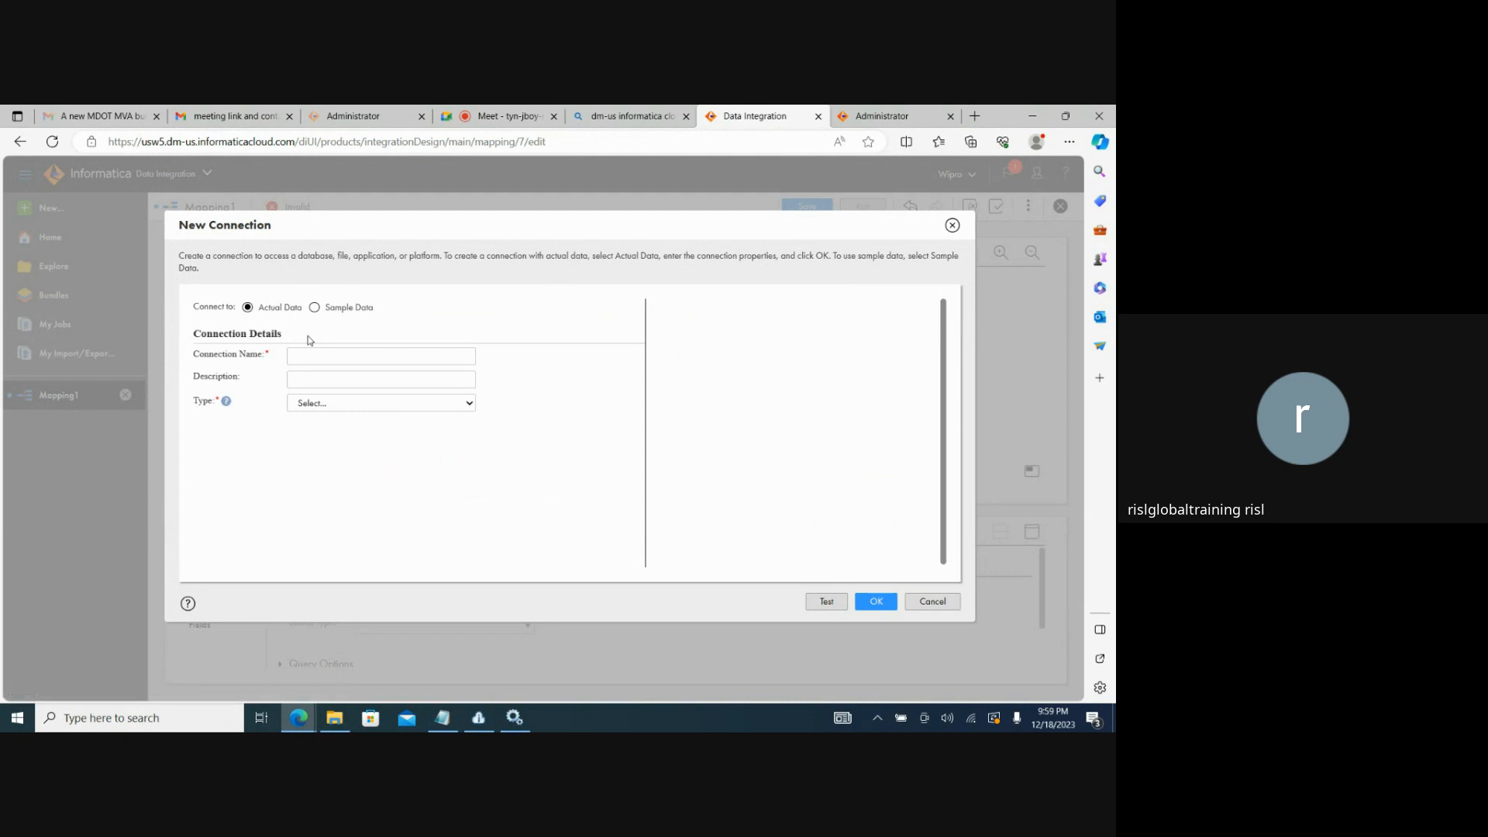
{"action": "left_click", "coordinate": [323, 410]}
{"action": "left_click", "coordinate": [313, 446]}
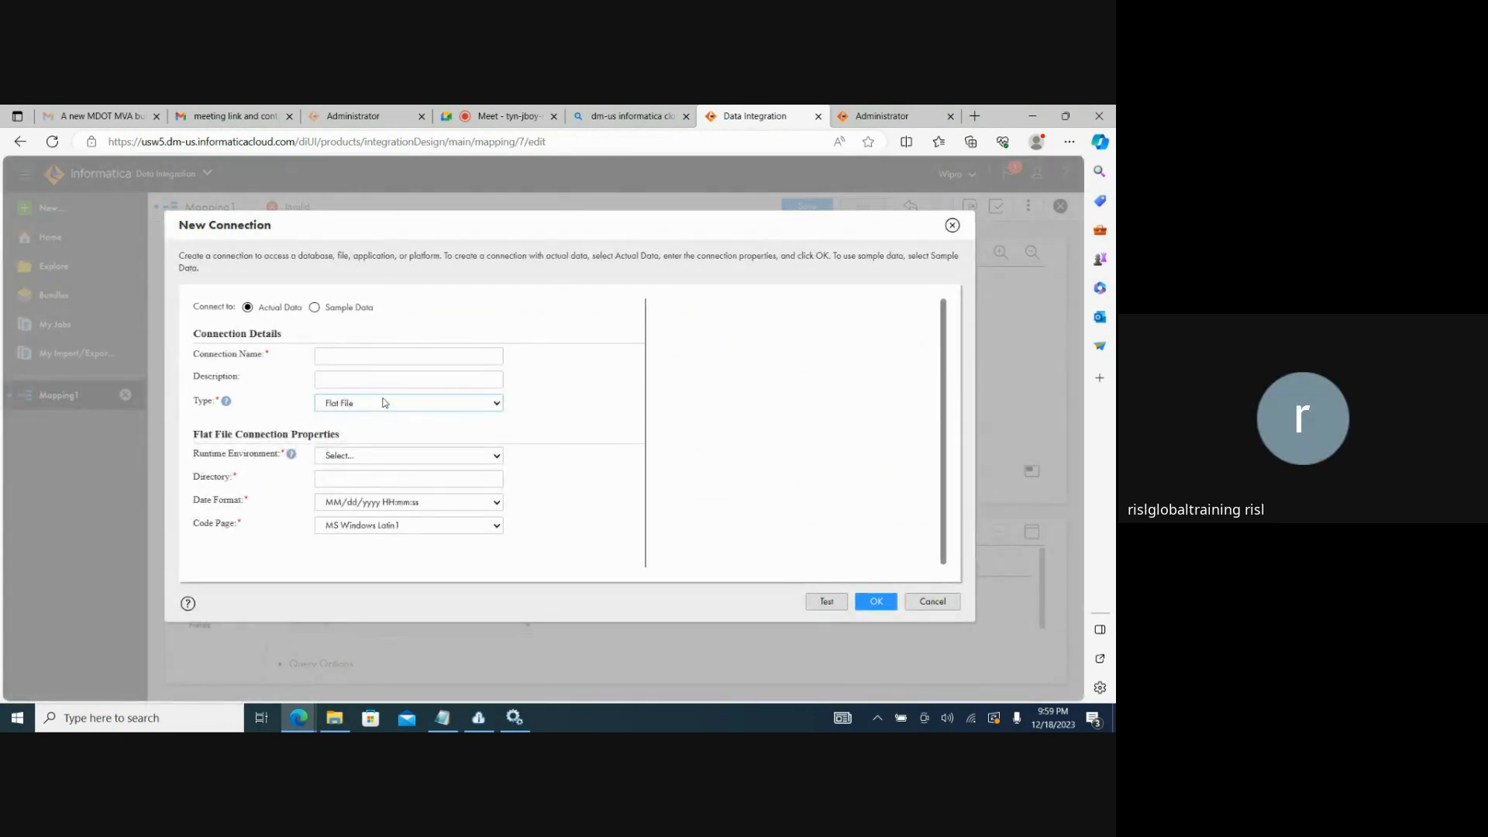
{"action": "left_click", "coordinate": [359, 408]}
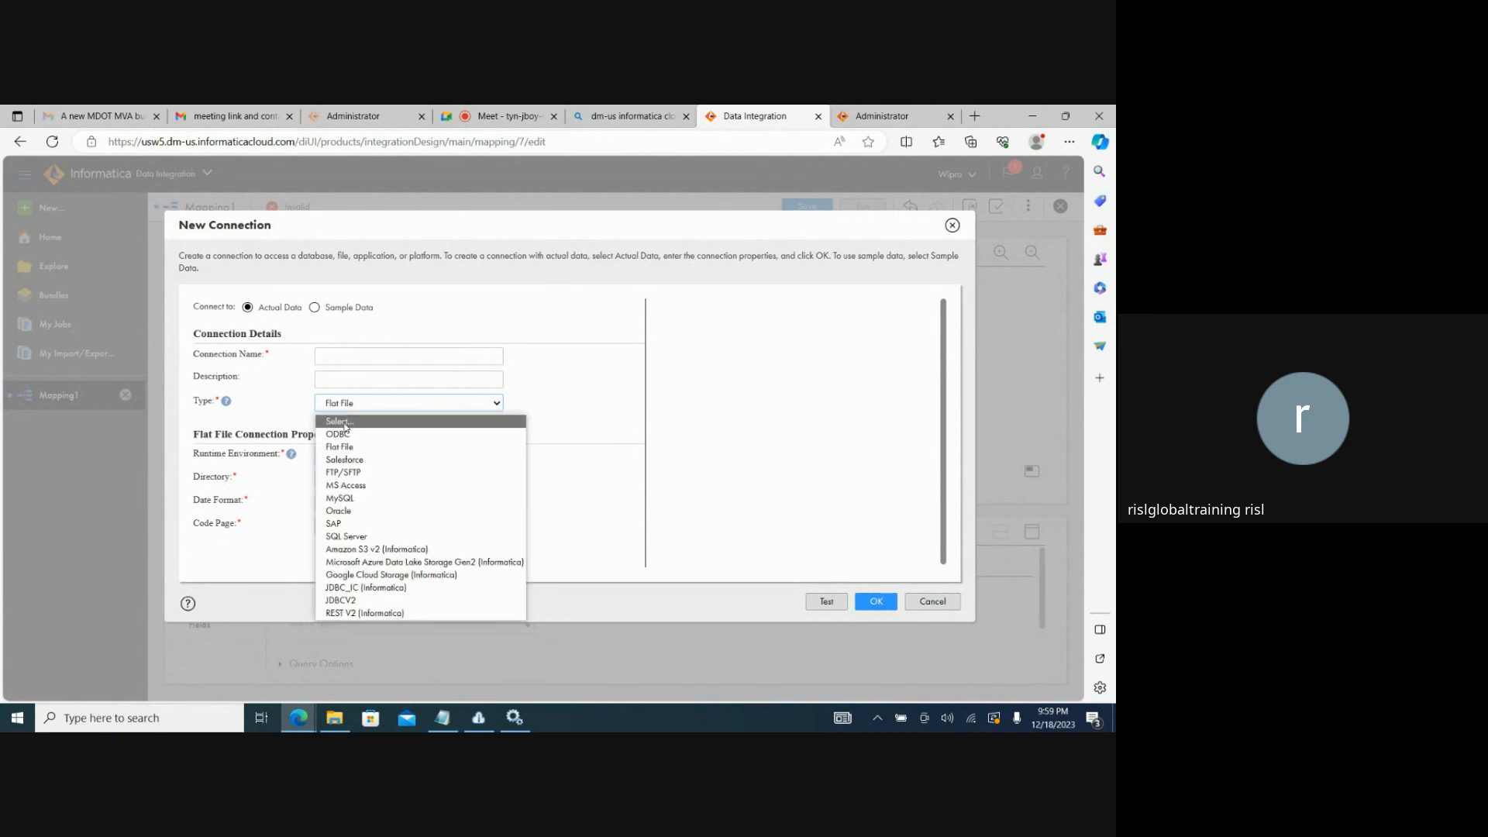
{"action": "left_click", "coordinate": [345, 427]}
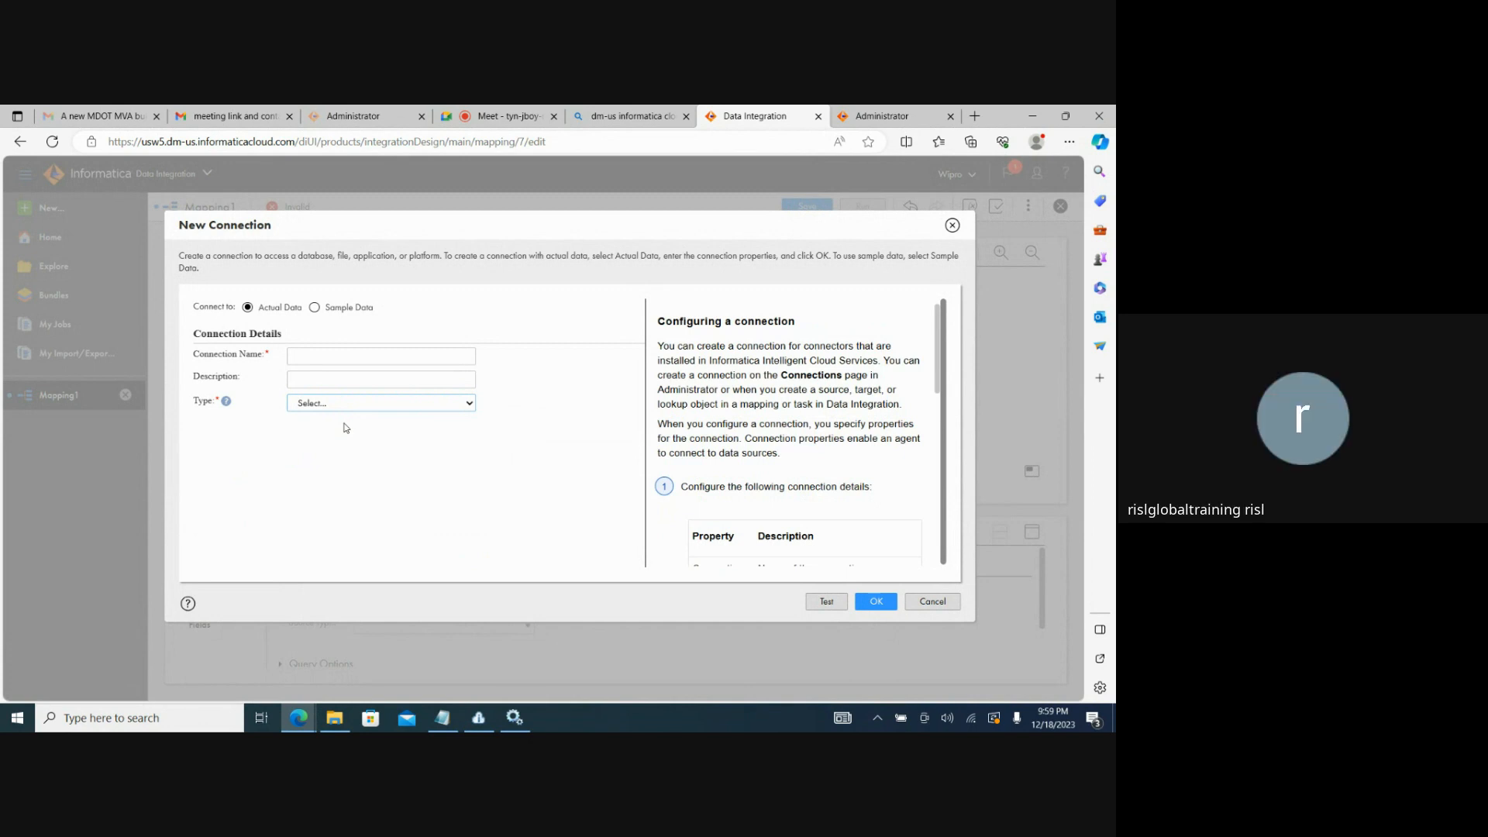
Name the new connection Source_FlatFile, describe it as flatfile and set its type to Flat File.
{"action": "type", "text": "Source"}
{"action": "type", "text": "_Flat"}
{"action": "type", "text": "F_il"}
{"action": "type", "text": "e"}
{"action": "type", "text": "ile"}
{"action": "key", "text": "Tab"}
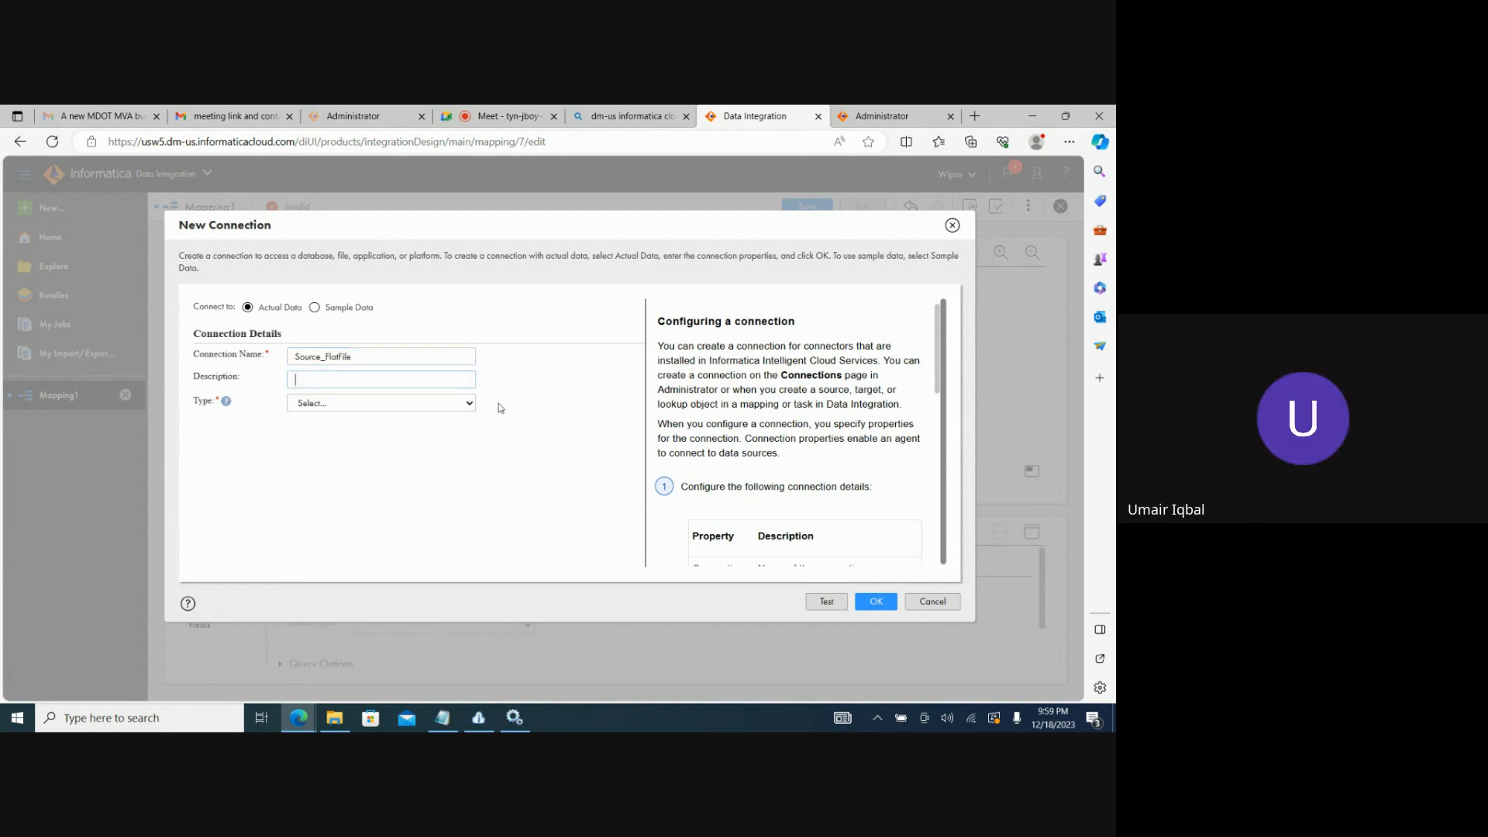
{"action": "type", "text": "flatfile"}
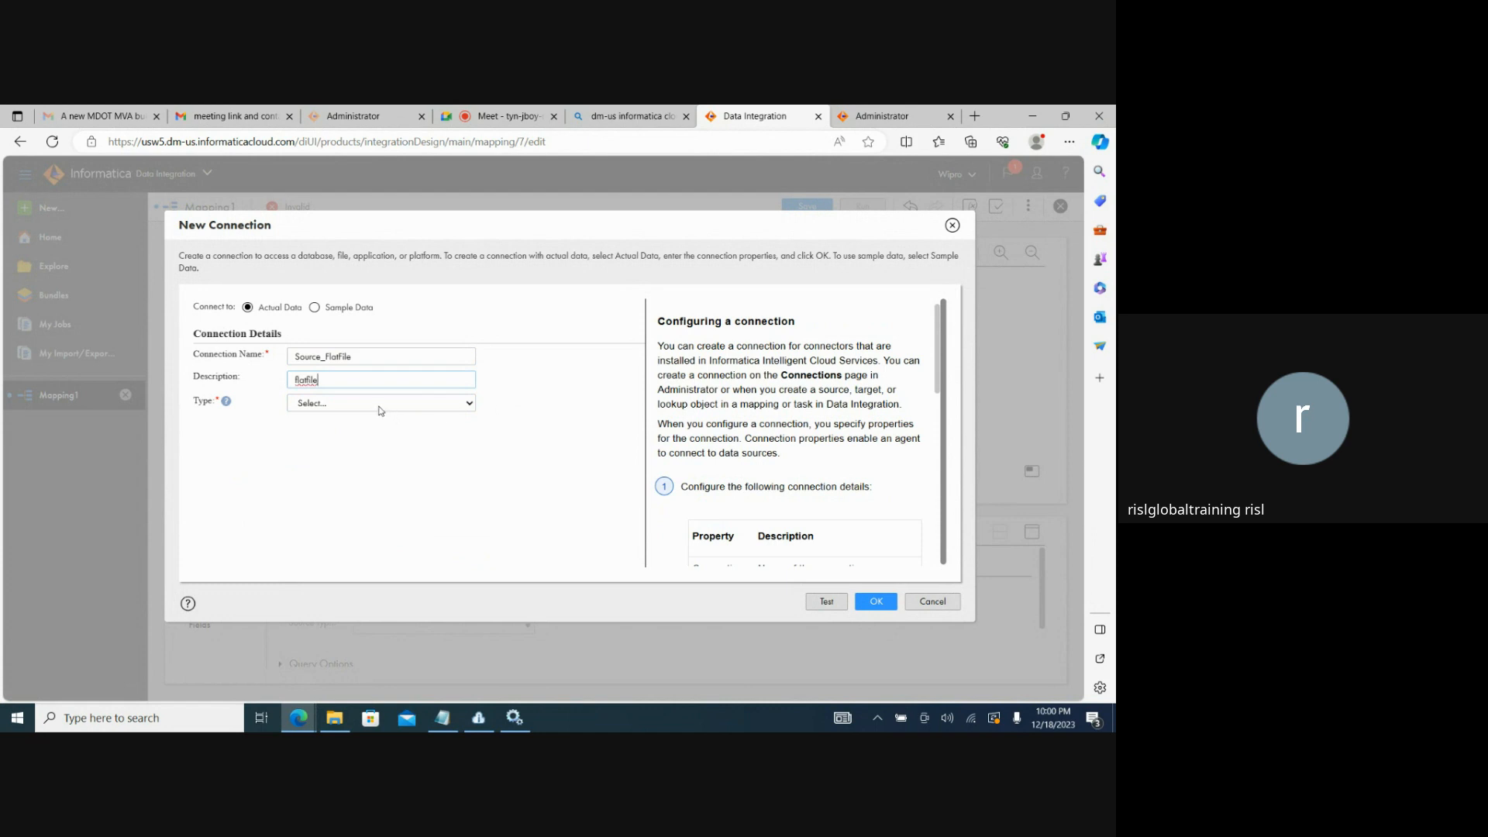
{"action": "left_click", "coordinate": [379, 405]}
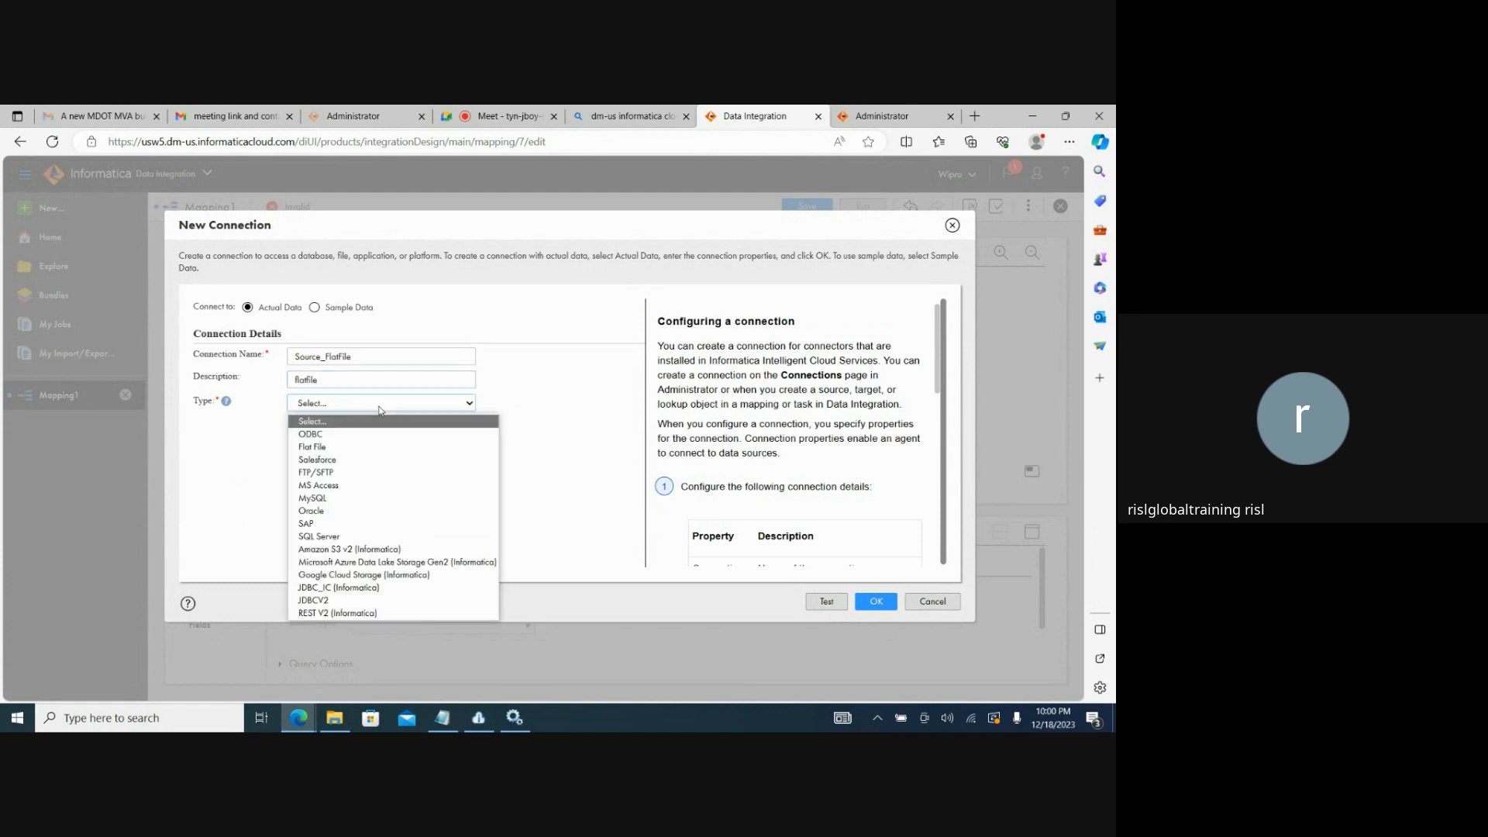
{"action": "left_click", "coordinate": [337, 447]}
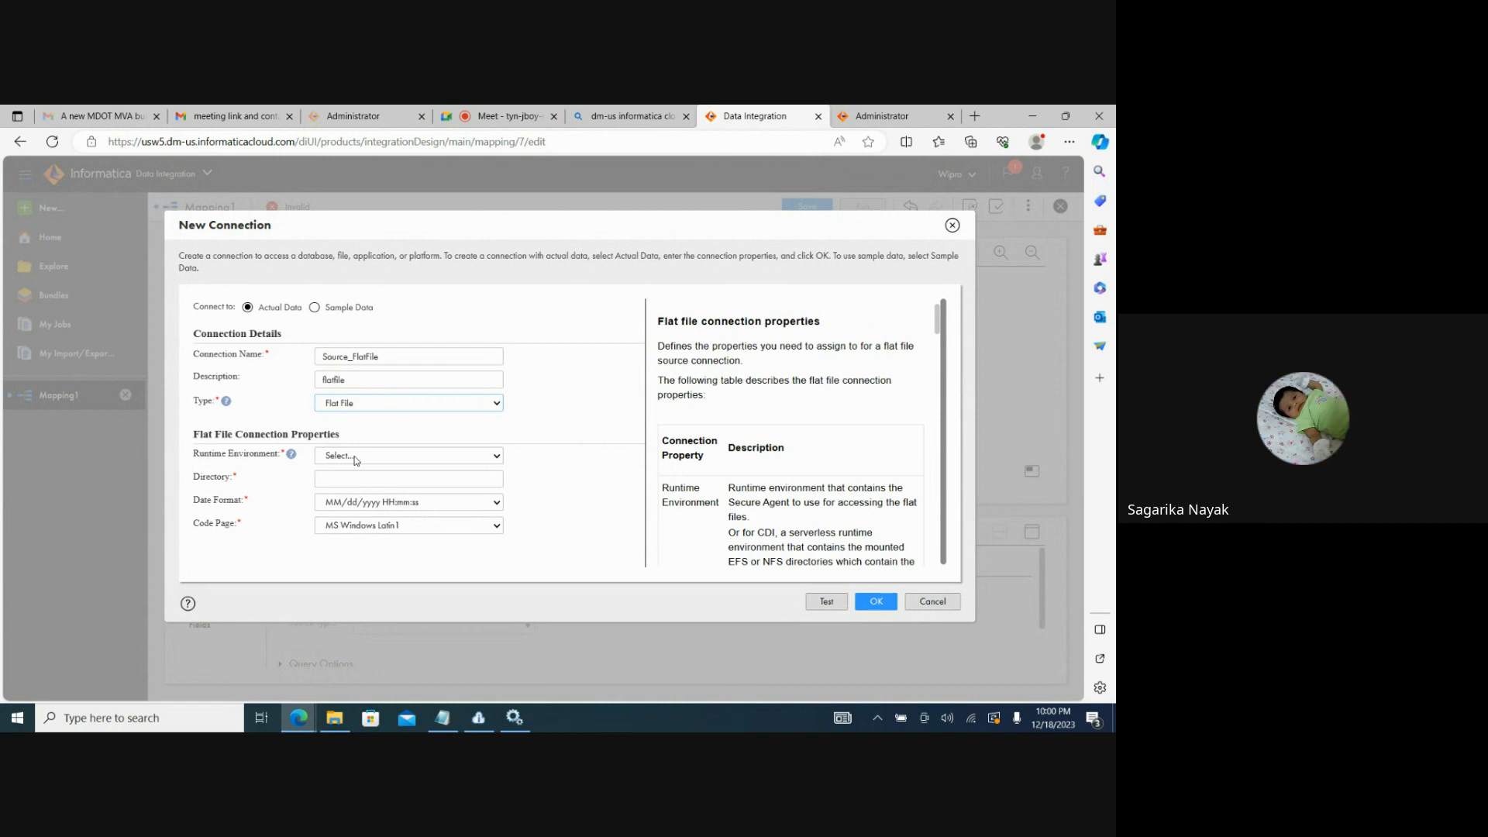
{"action": "left_click", "coordinate": [475, 115]}
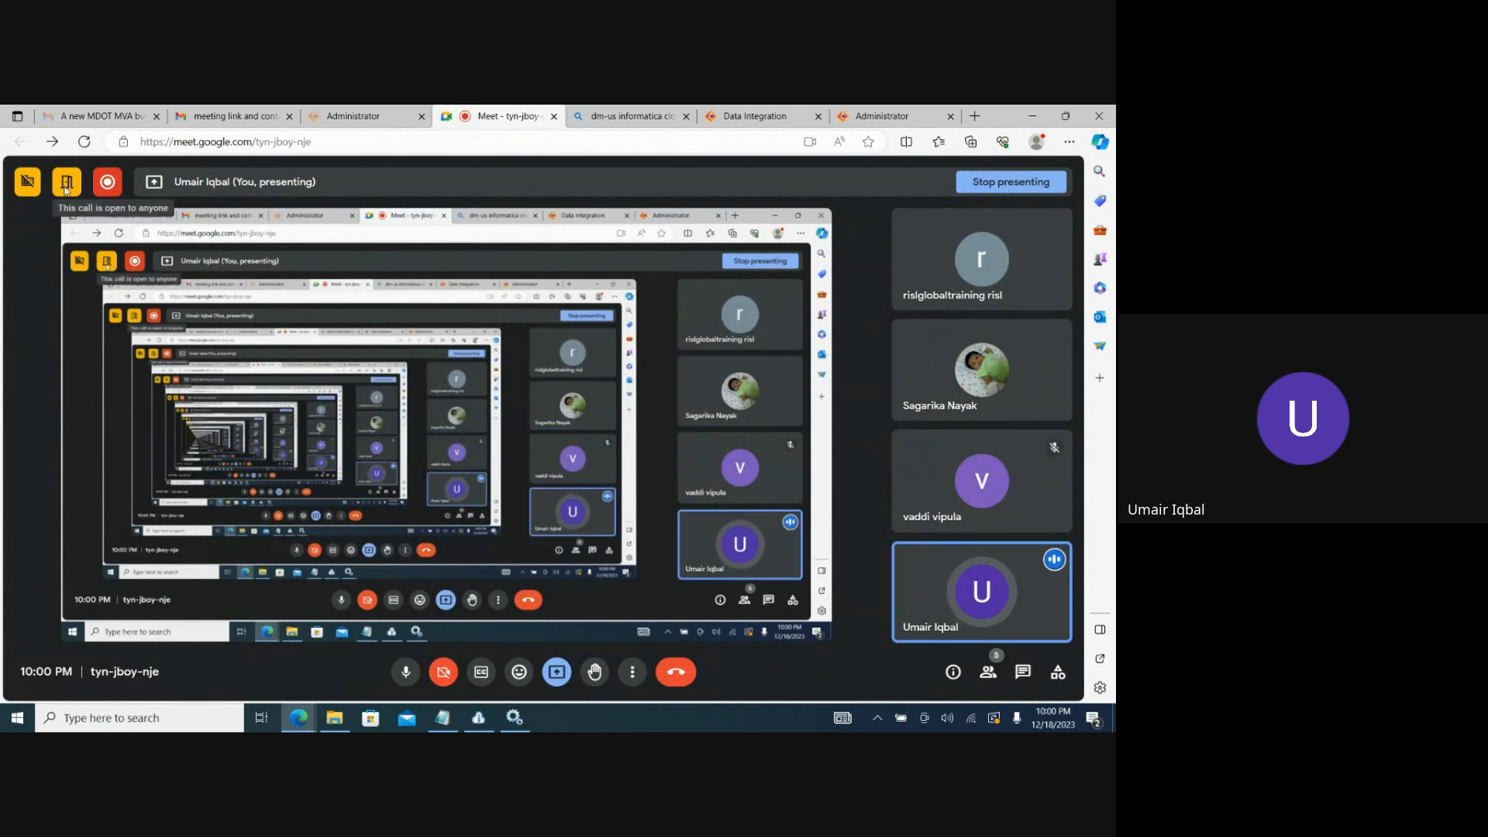
{"action": "mouse_move", "coordinate": [23, 183]}
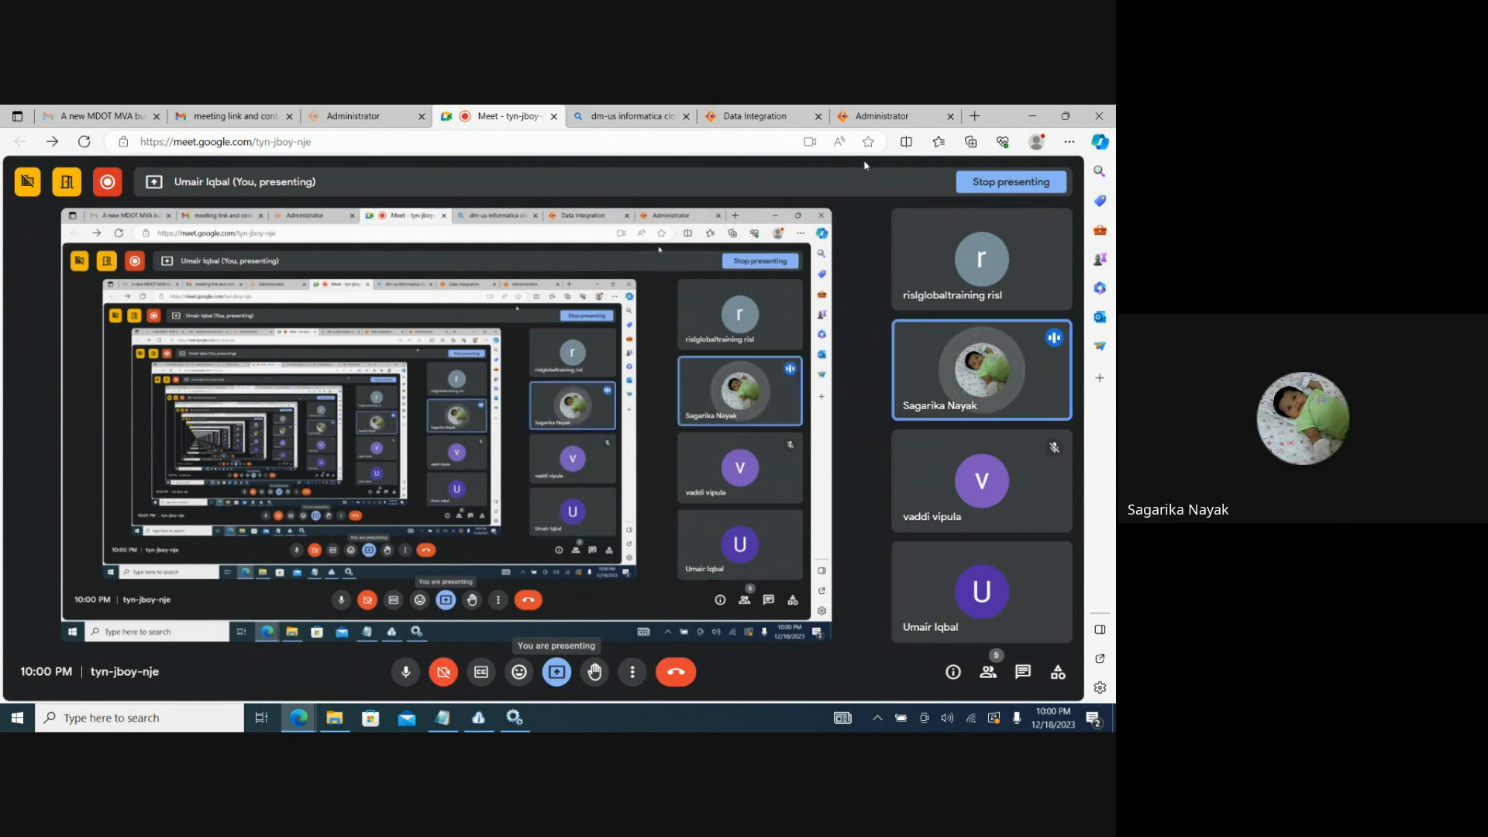
{"action": "left_click", "coordinate": [767, 113]}
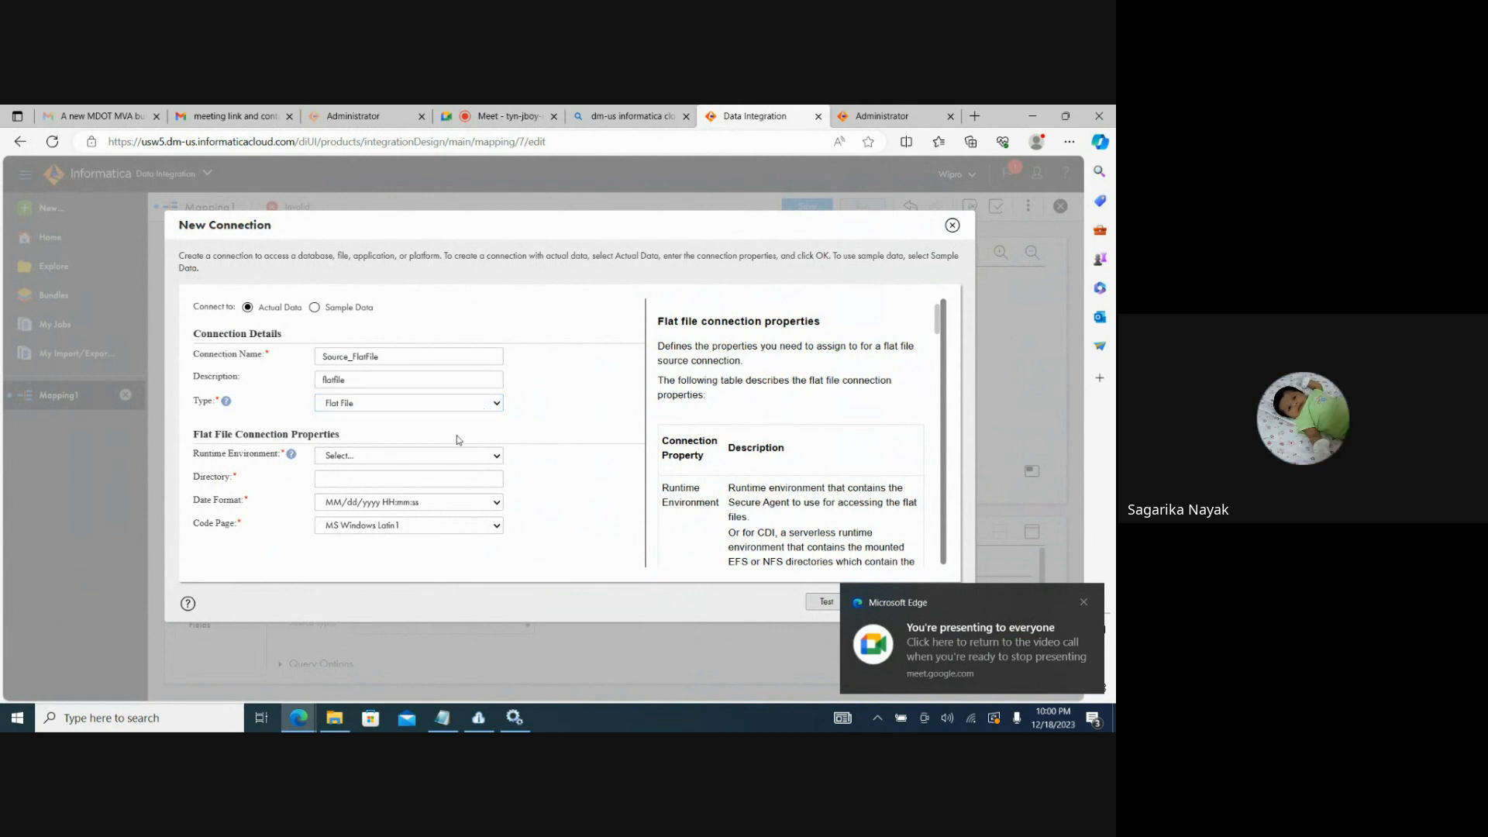
Set the connection's runtime environment to DESKTOP-E8GPKQS and its directory to C:\Source.
{"action": "left_click", "coordinate": [383, 459]}
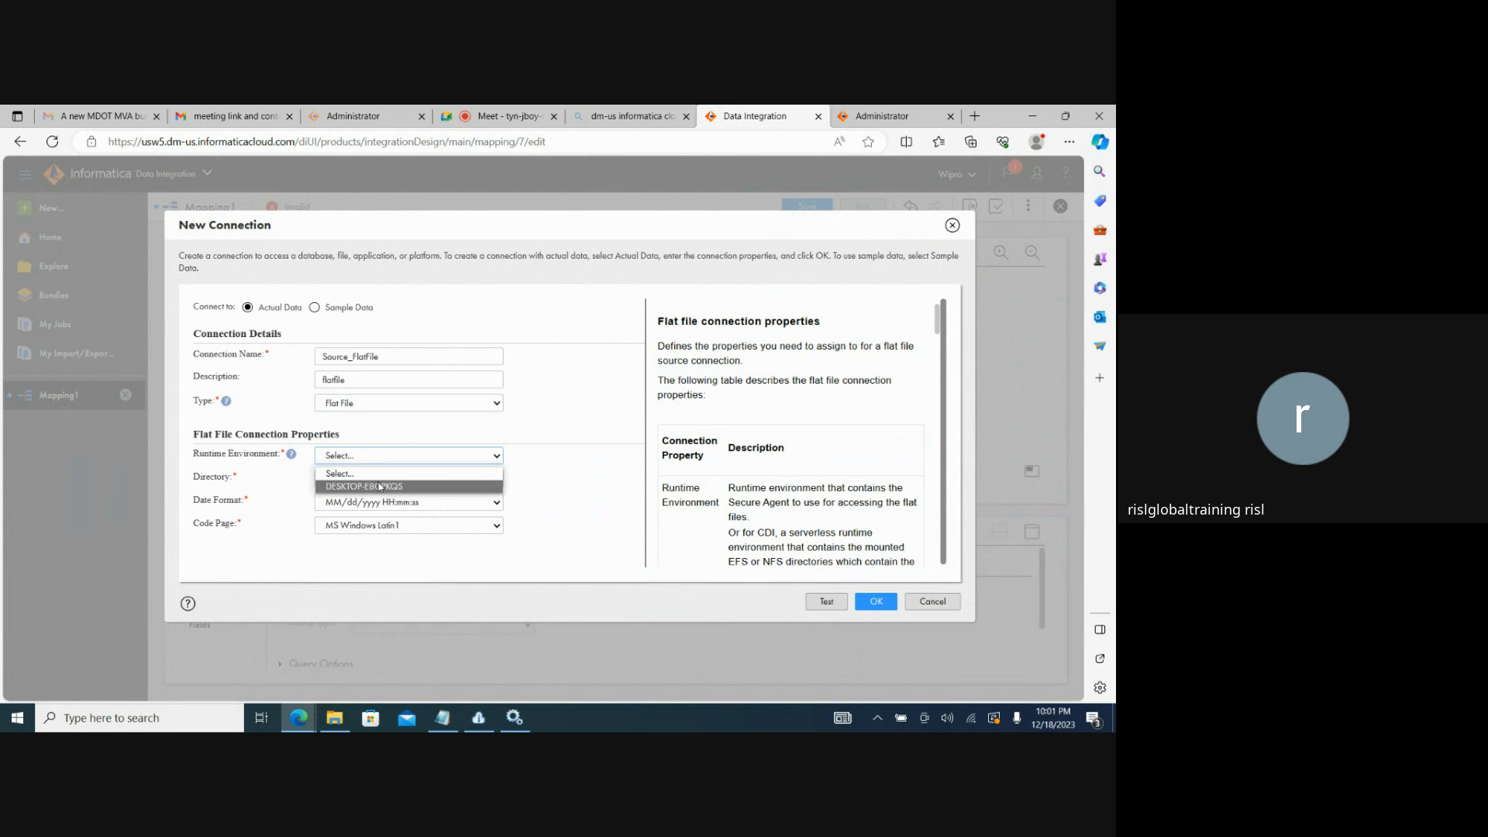
{"action": "left_click", "coordinate": [379, 487]}
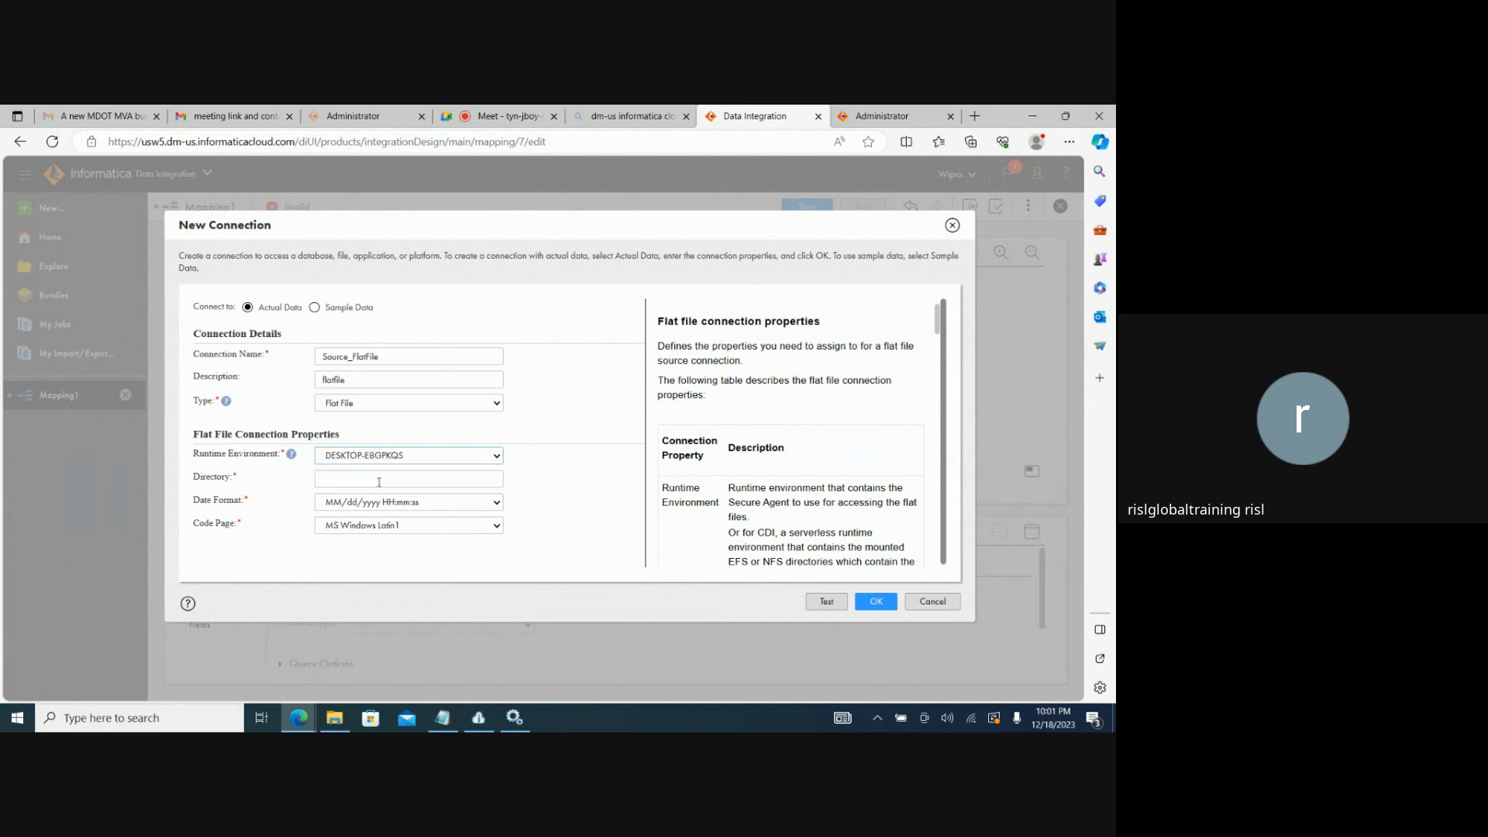
{"action": "left_click", "coordinate": [379, 480]}
{"action": "key", "text": "ctrl+v"}
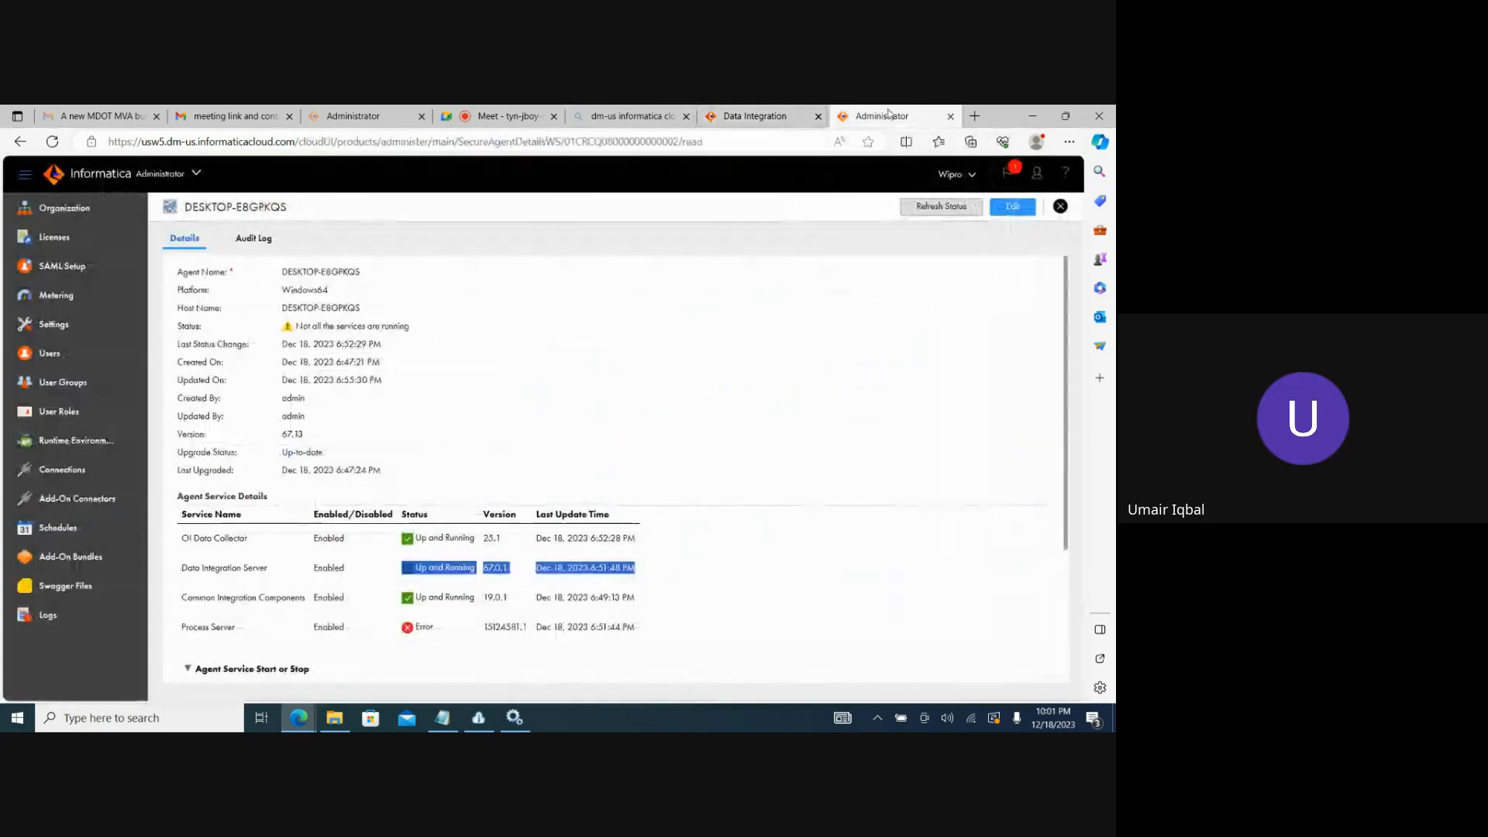
Check the Secure Agent's host name in Administrator, then return to the new connection in Data Integration.
{"action": "left_click", "coordinate": [930, 114]}
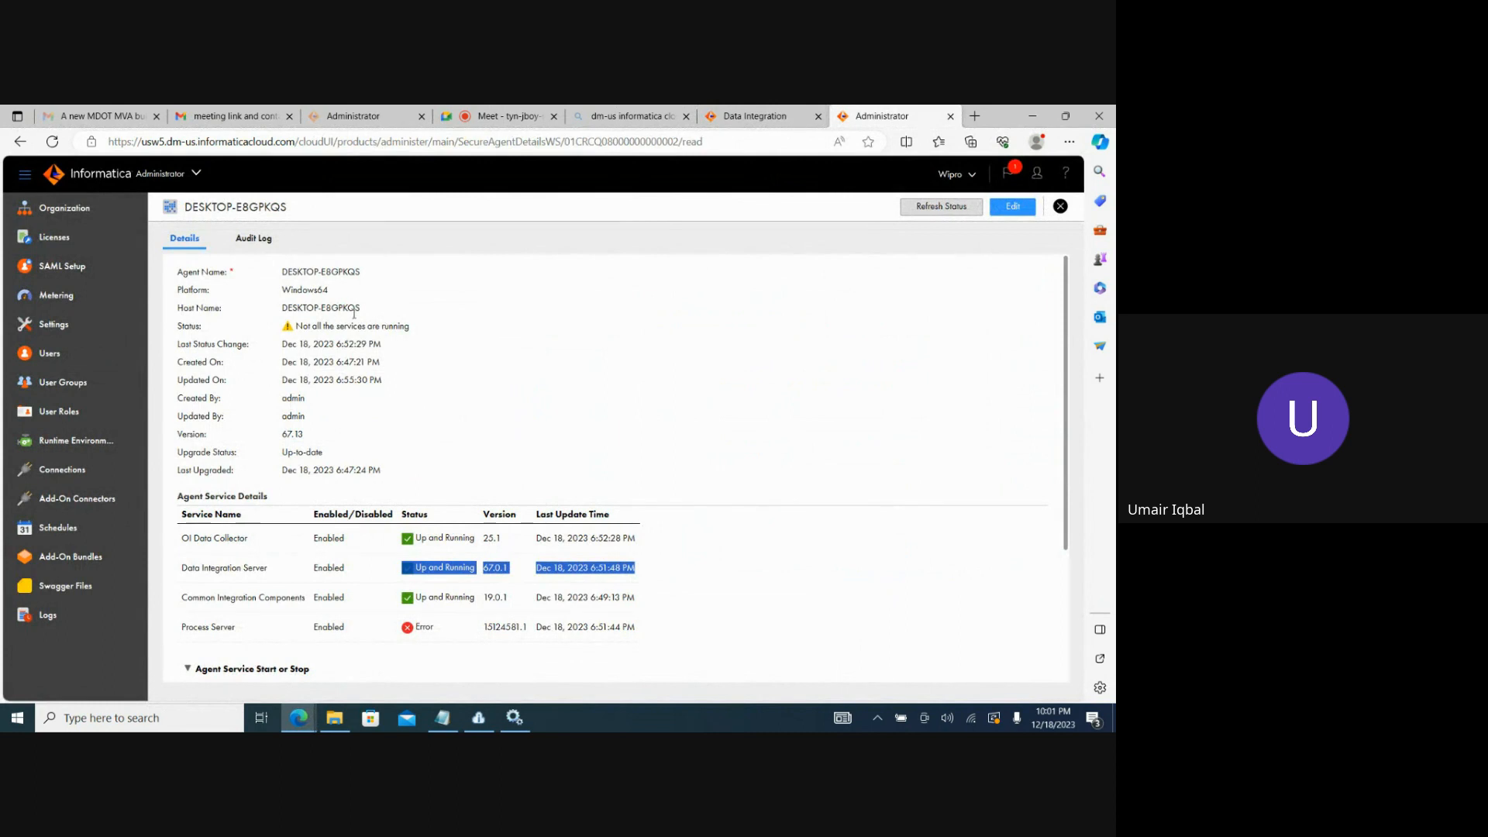
{"action": "left_click_drag", "start_coordinate": [363, 310], "coordinate": [280, 309]}
{"action": "left_click", "coordinate": [762, 115]}
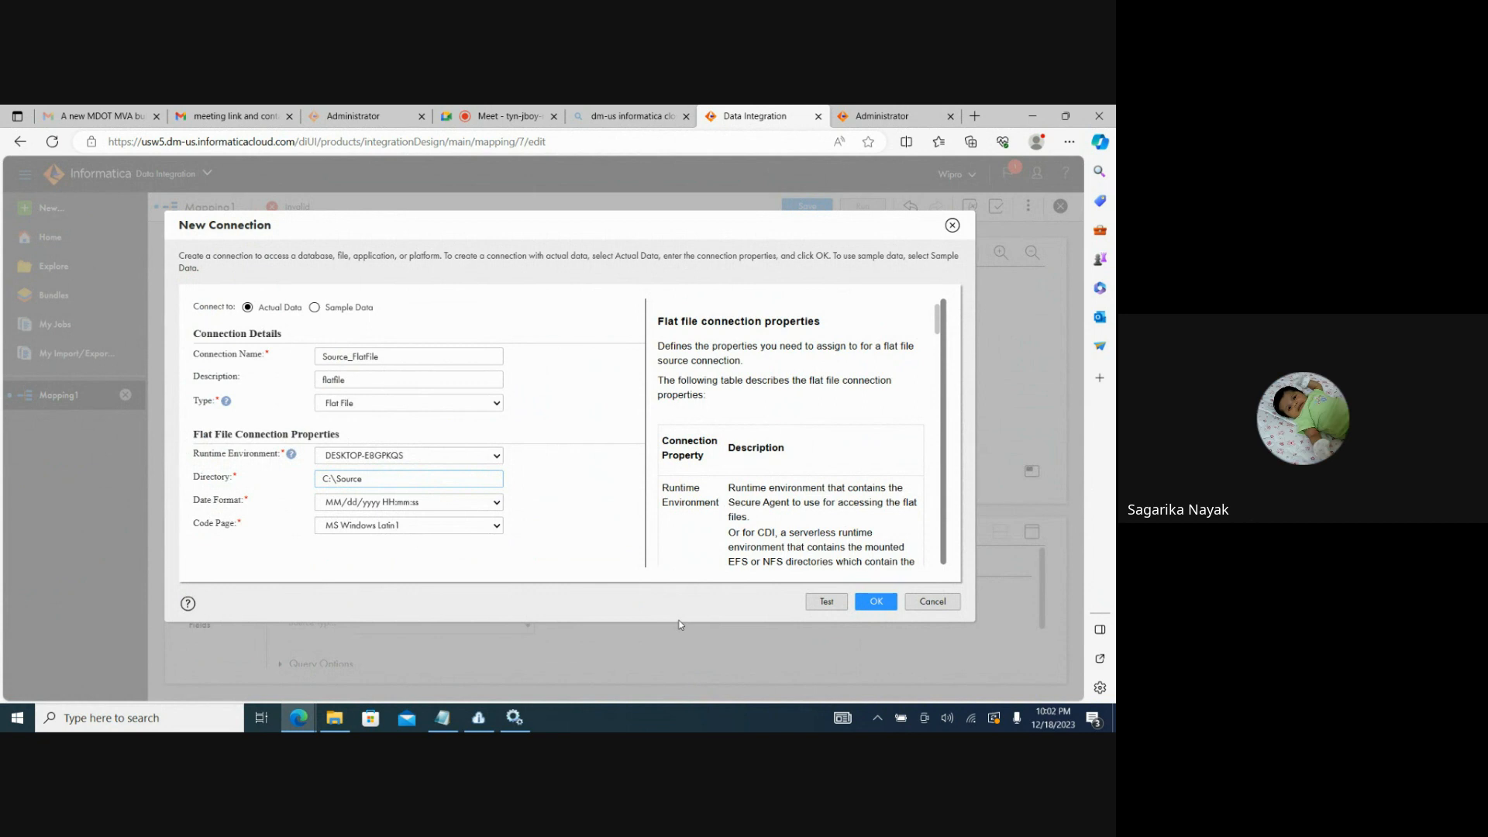
Keep the date format MM/dd/yyyy HH:mm:ss, test the Source_FlatFile connection and save it.
{"action": "left_click", "coordinate": [496, 503]}
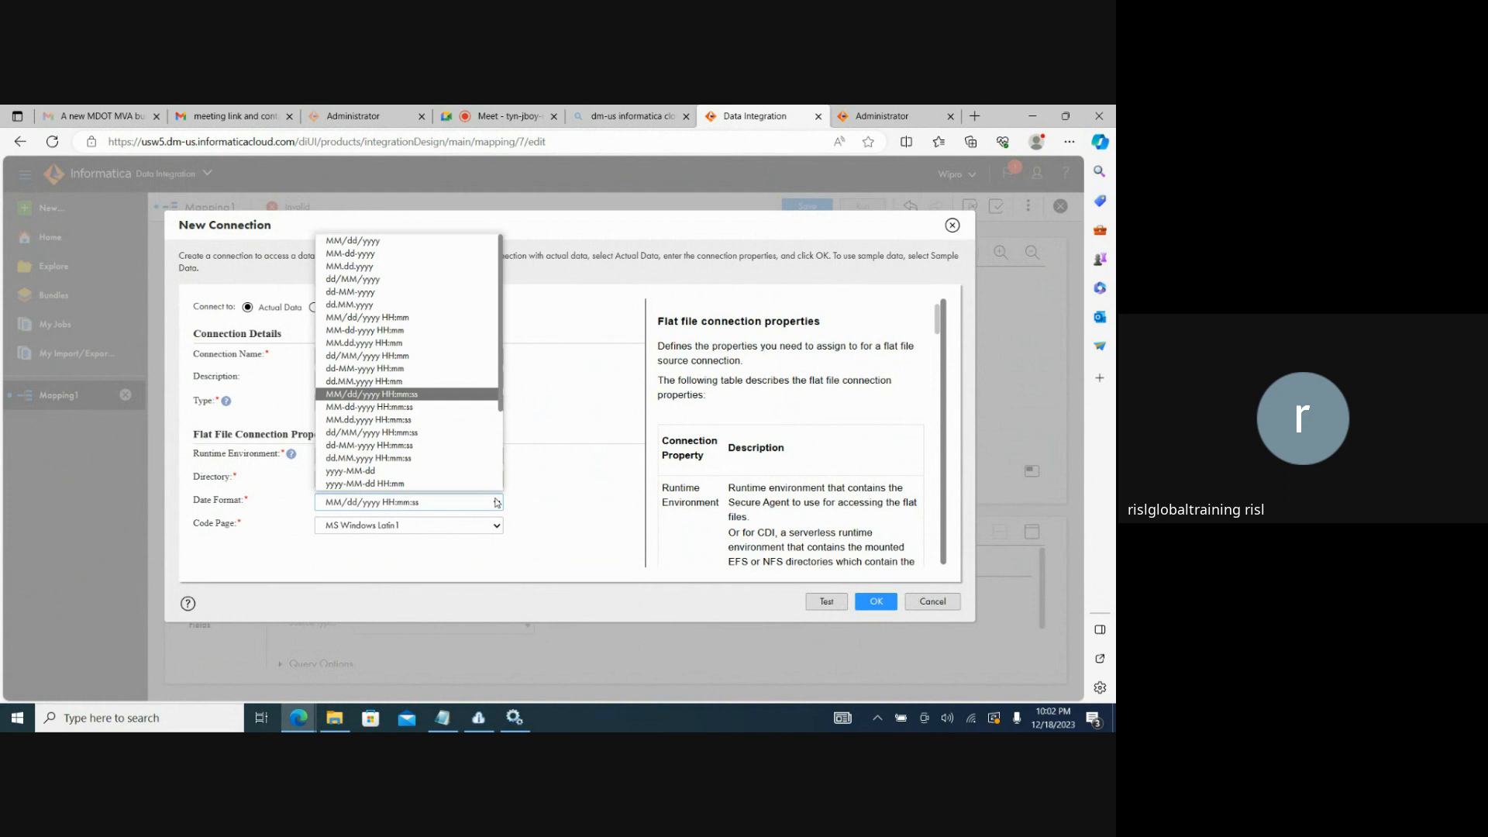
{"action": "left_click", "coordinate": [496, 502]}
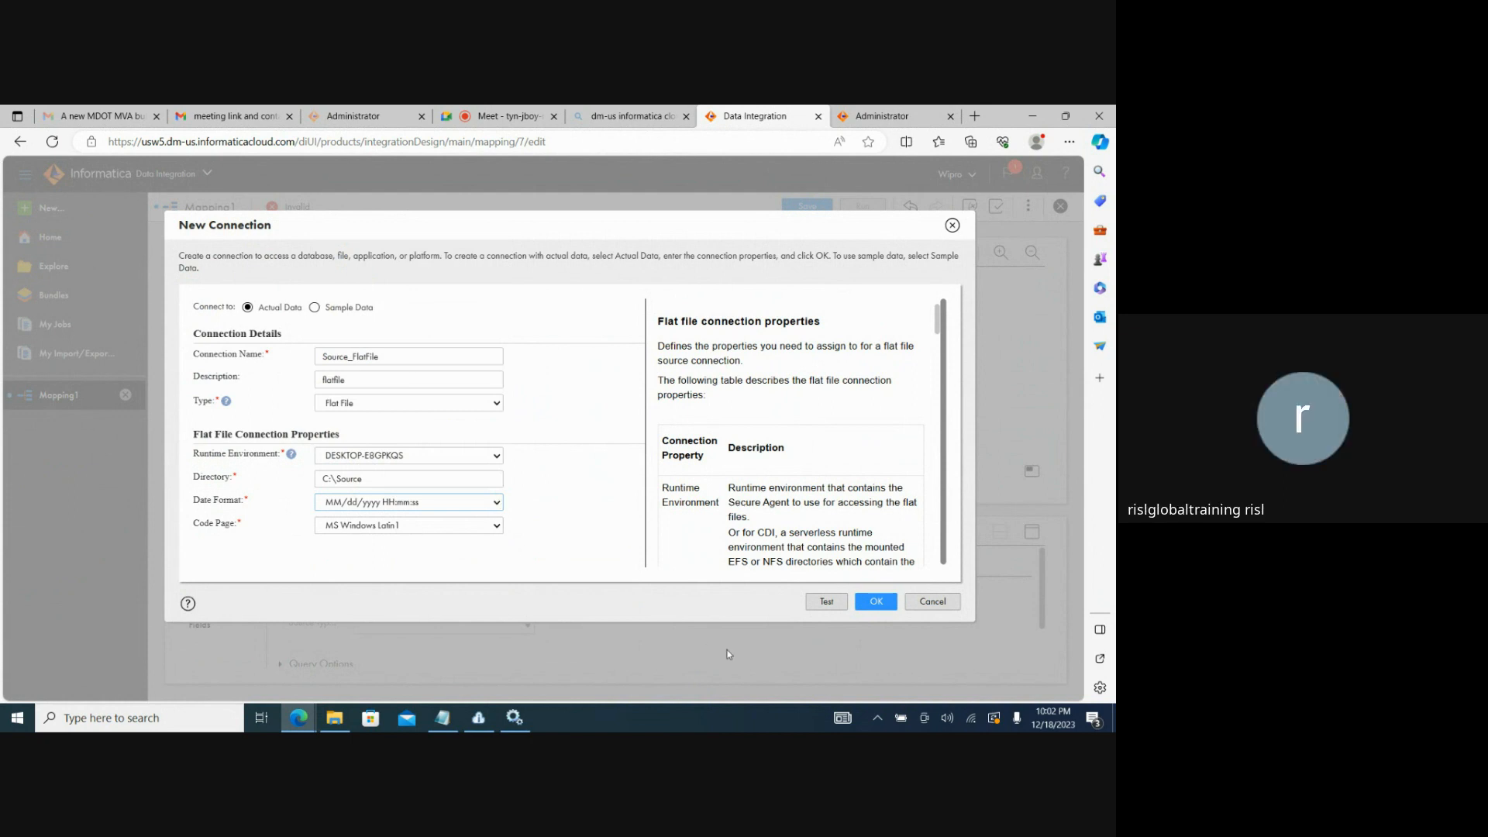
{"action": "left_click", "coordinate": [822, 609]}
{"action": "left_click", "coordinate": [821, 608]}
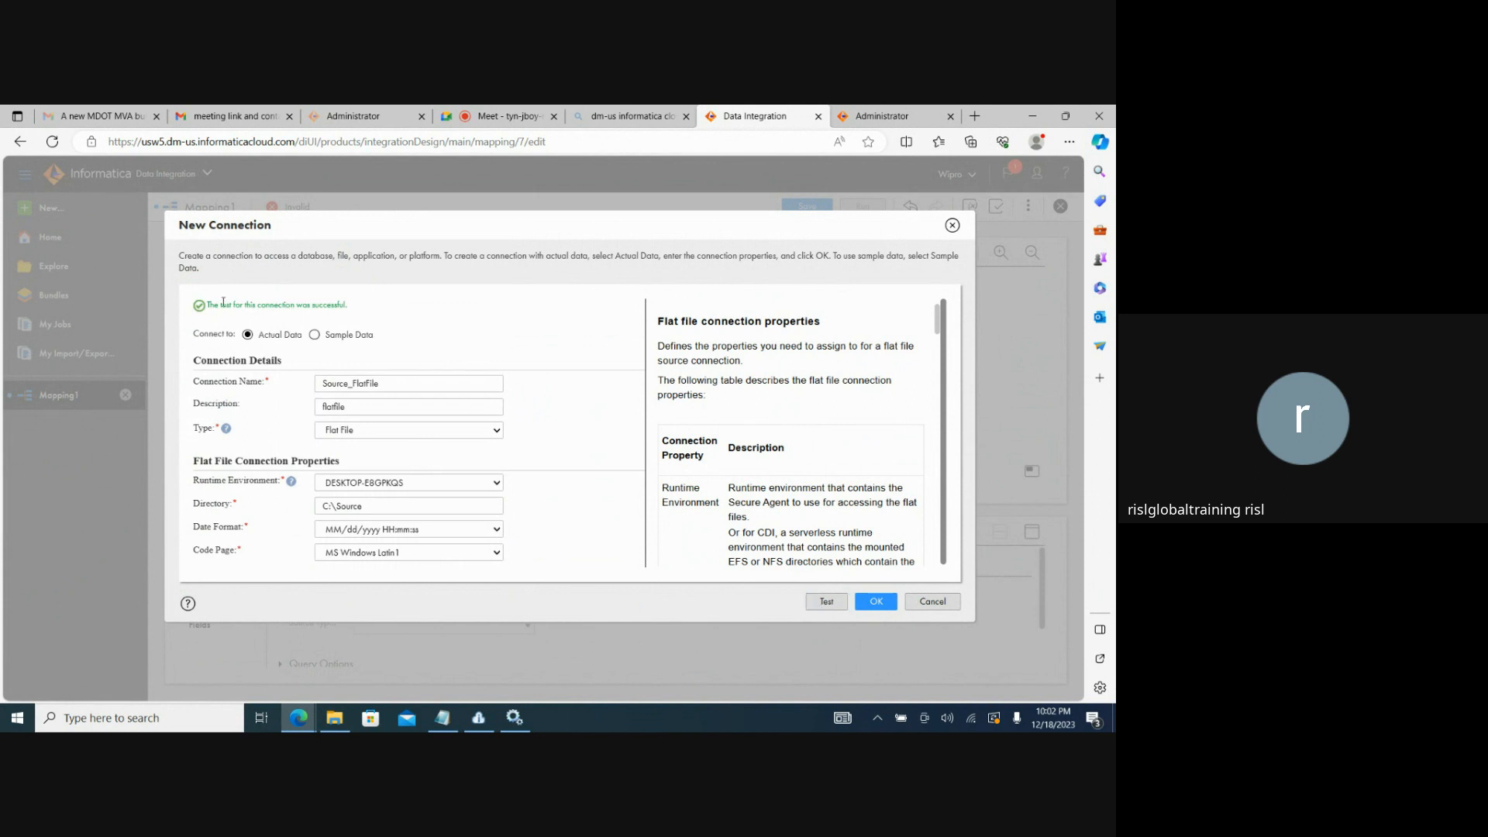
{"action": "left_click_drag", "start_coordinate": [223, 302], "coordinate": [373, 305]}
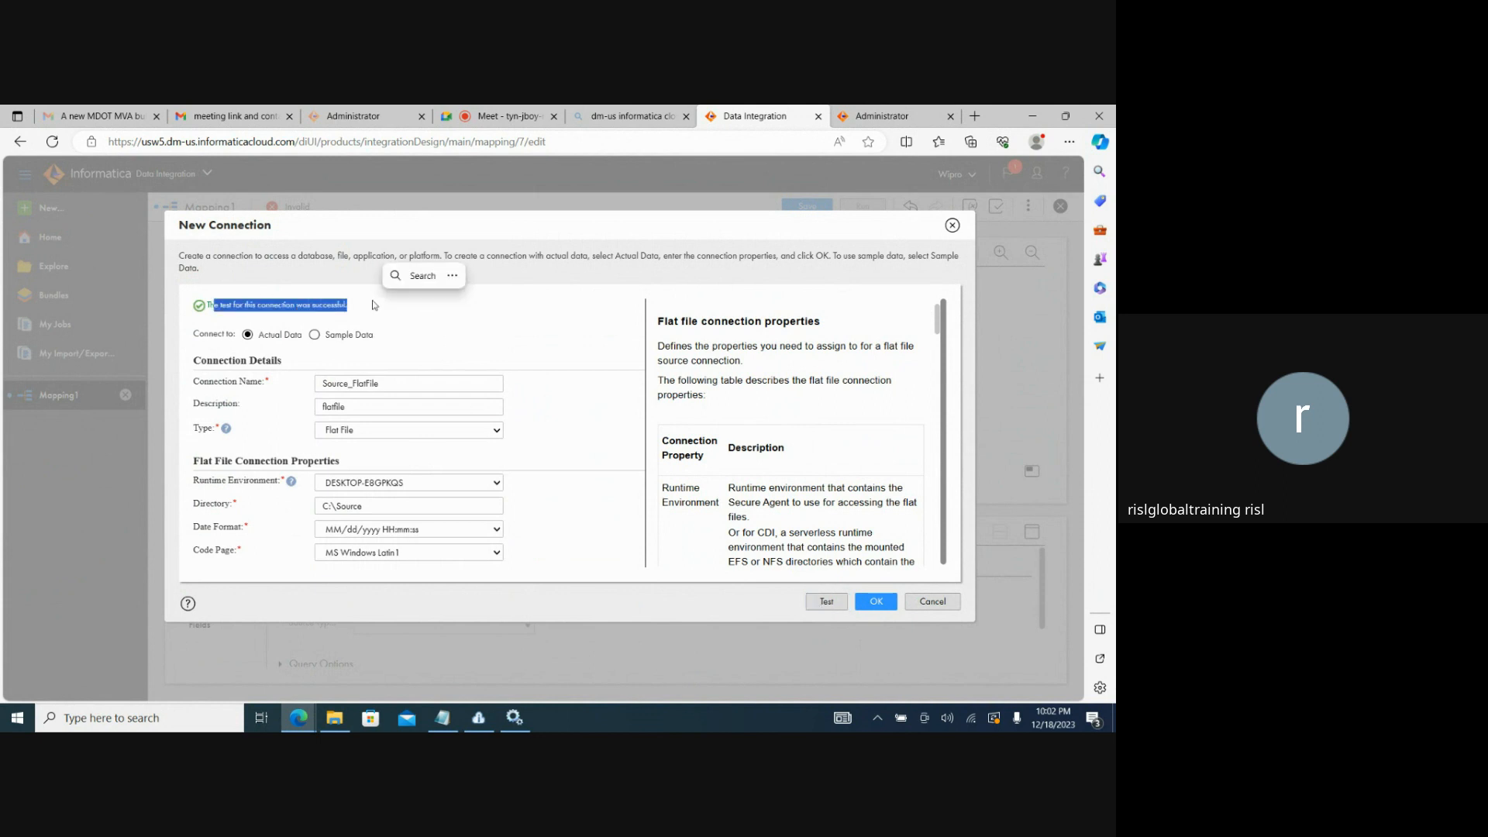
{"action": "left_click", "coordinate": [875, 602]}
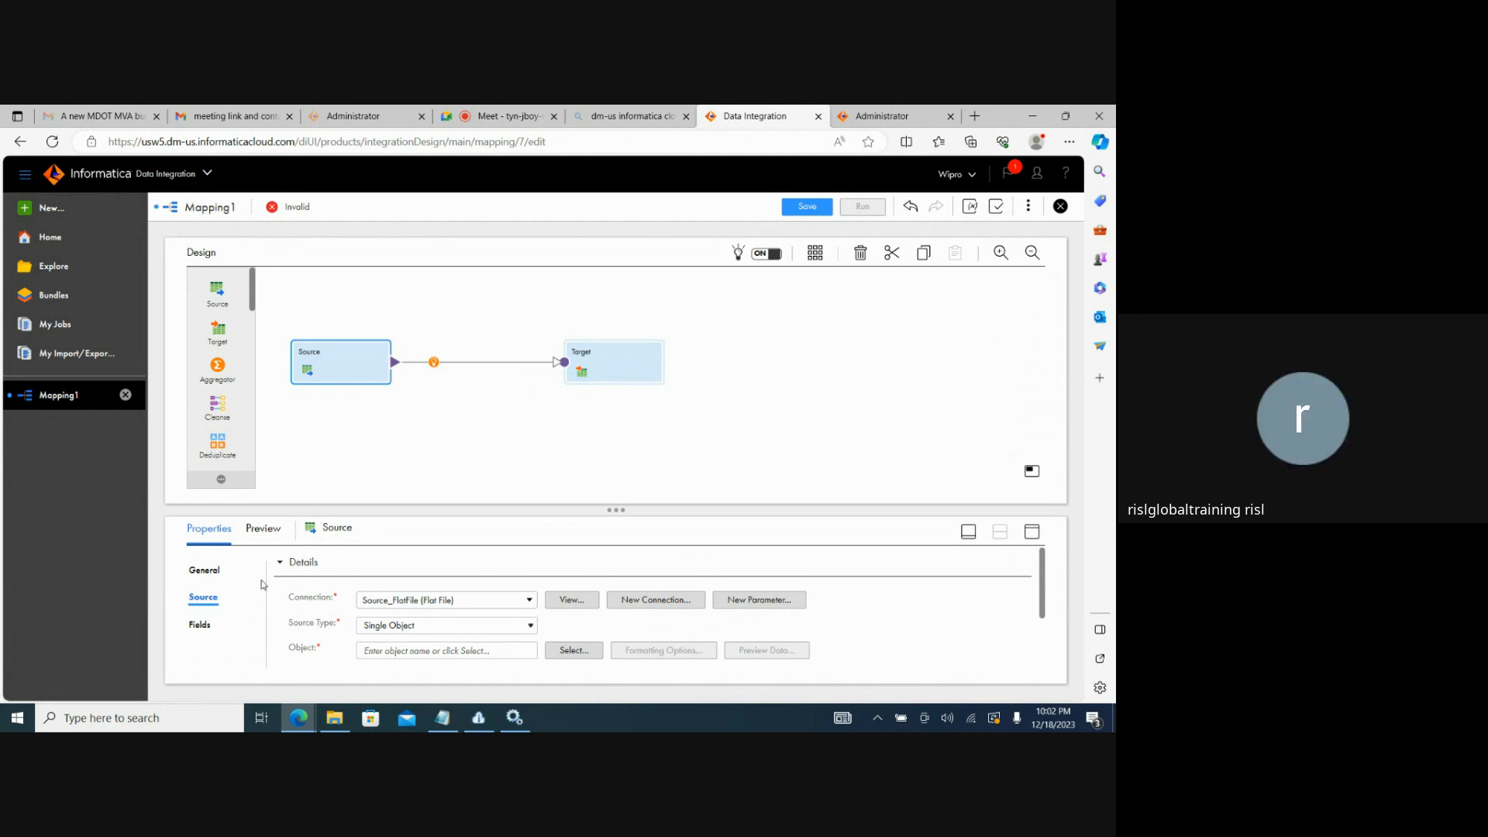
Choose SEQ_1.txt as the source object of the Source transformation.
{"action": "left_click", "coordinate": [201, 626]}
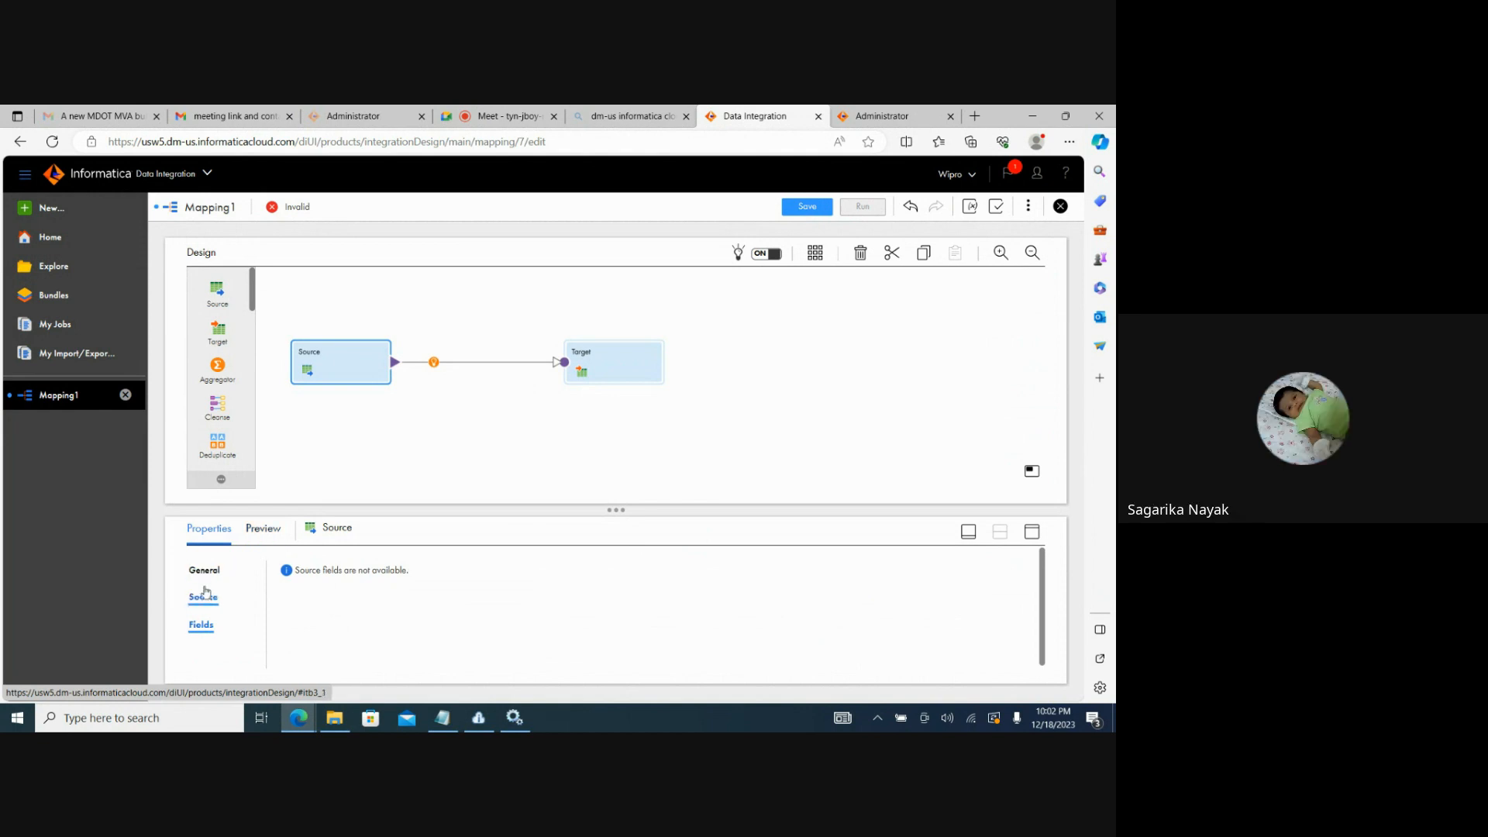
{"action": "left_click", "coordinate": [203, 596]}
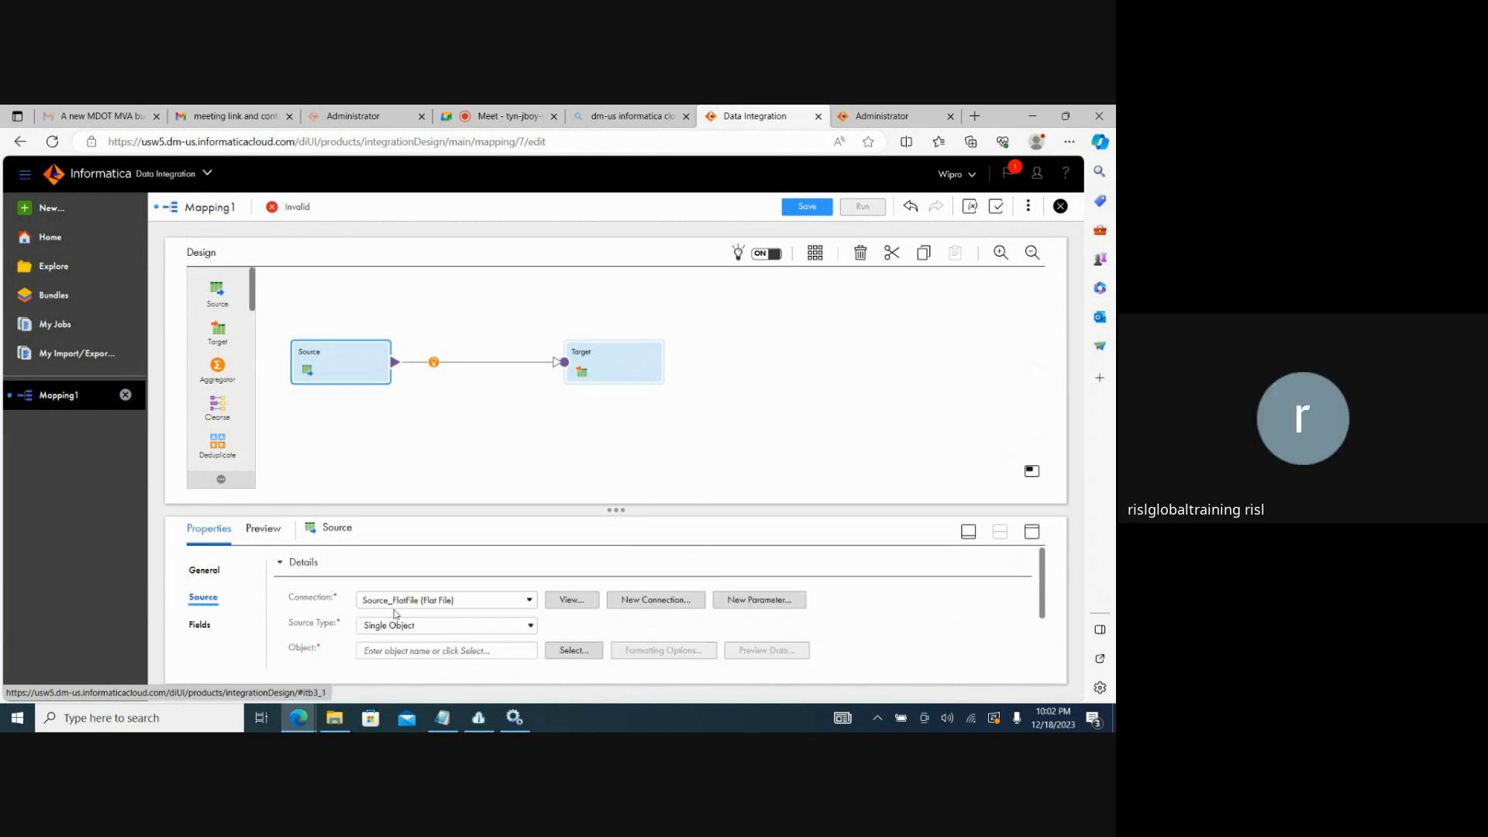
{"action": "left_click", "coordinate": [572, 650]}
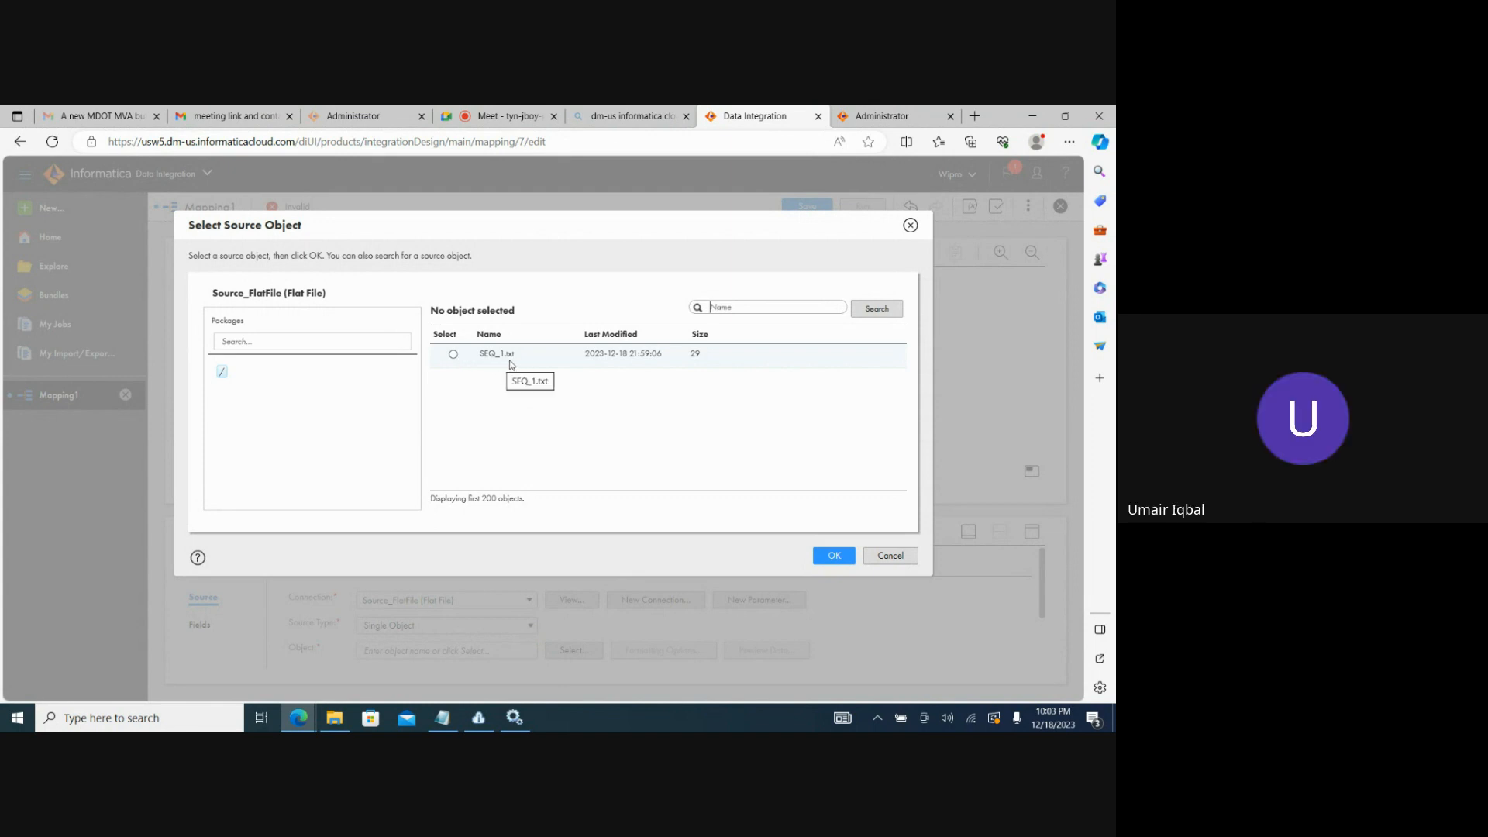
{"action": "left_click", "coordinate": [454, 354]}
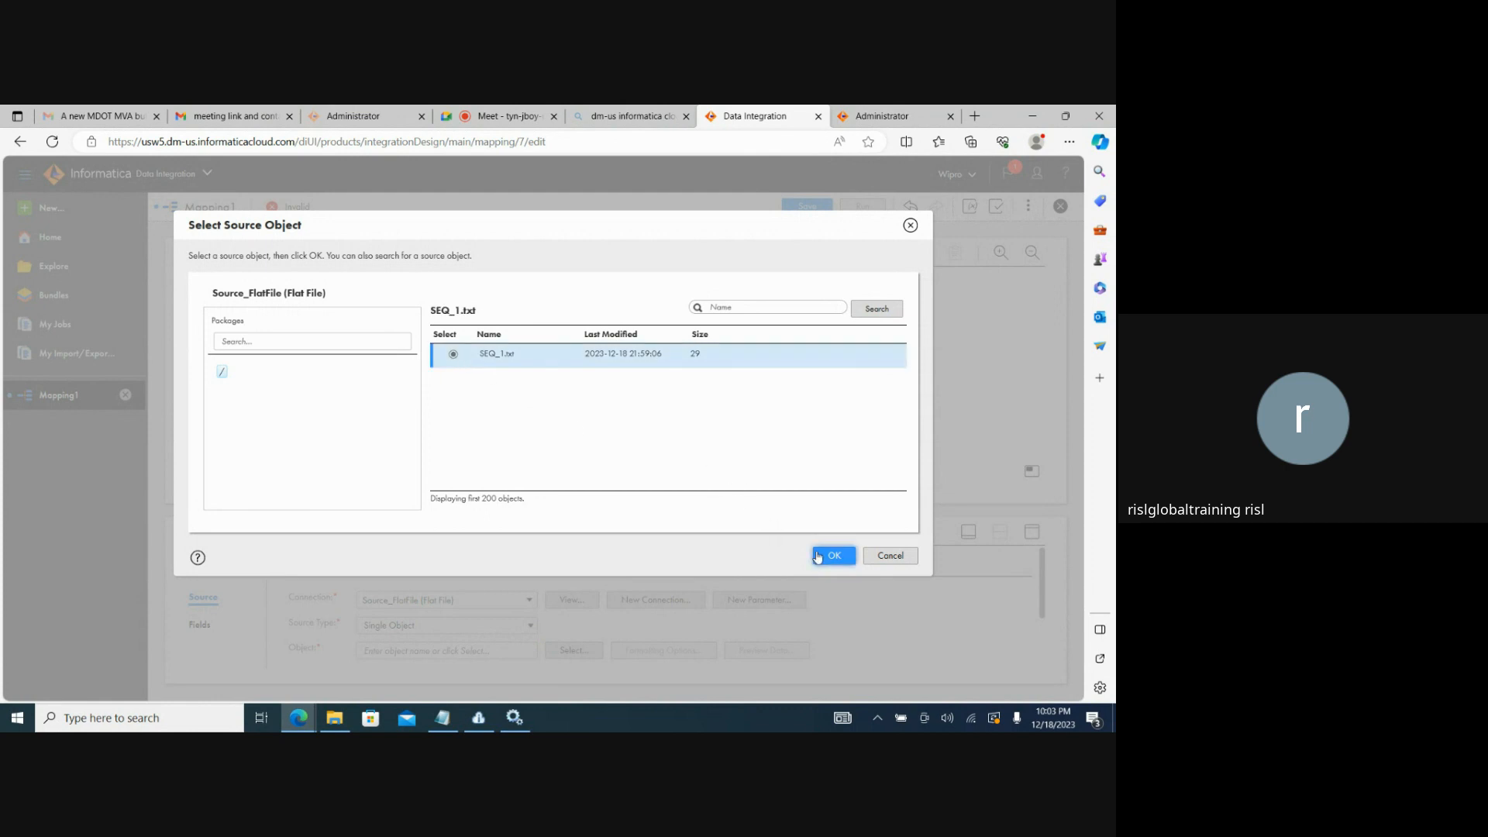
{"action": "left_click", "coordinate": [832, 555]}
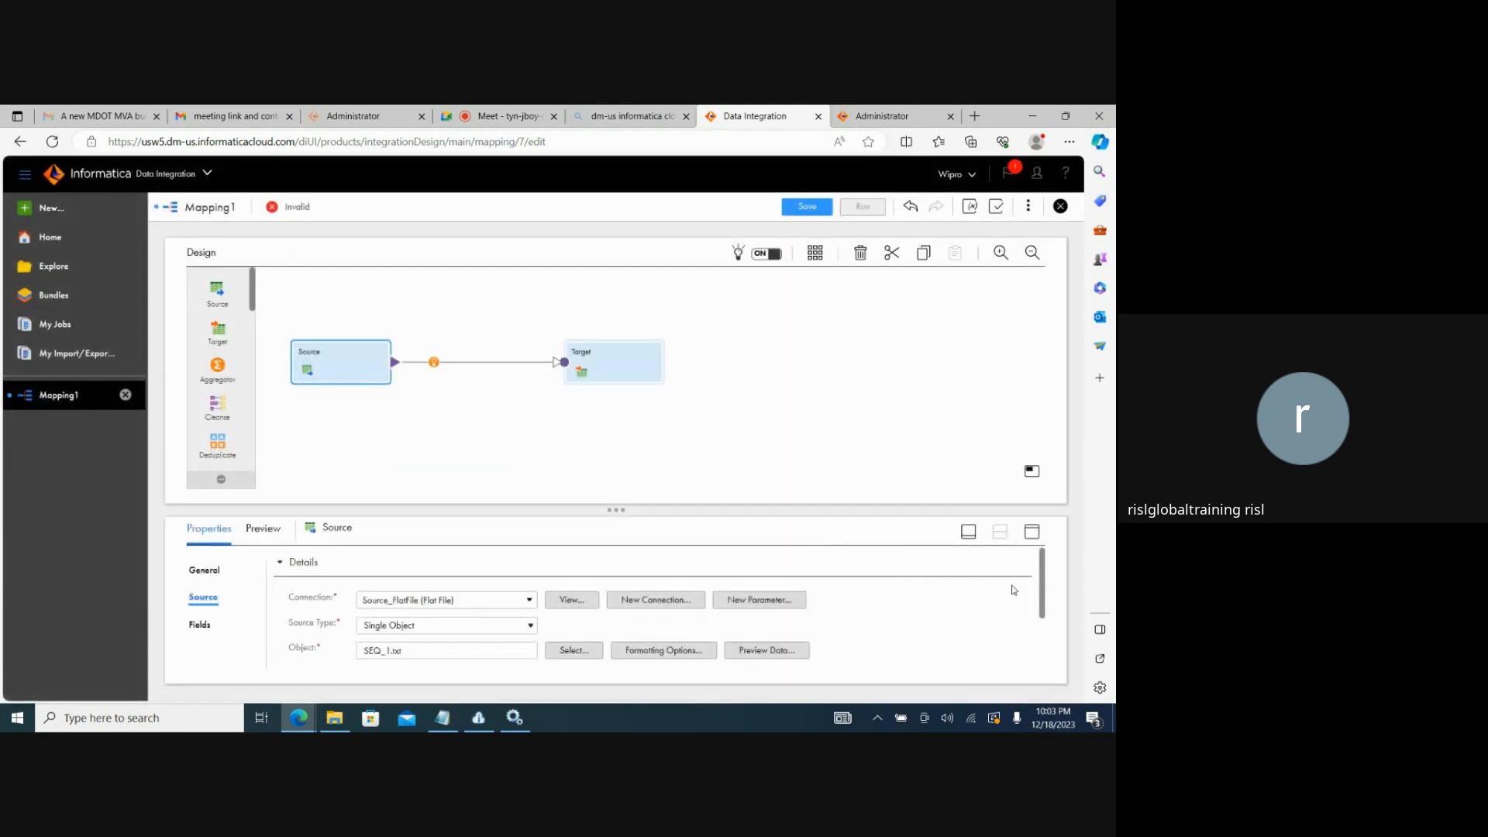
Preview the data of SEQ_1.txt and open its flat file formatting options.
{"action": "left_click_drag", "start_coordinate": [1046, 590], "coordinate": [1045, 613]}
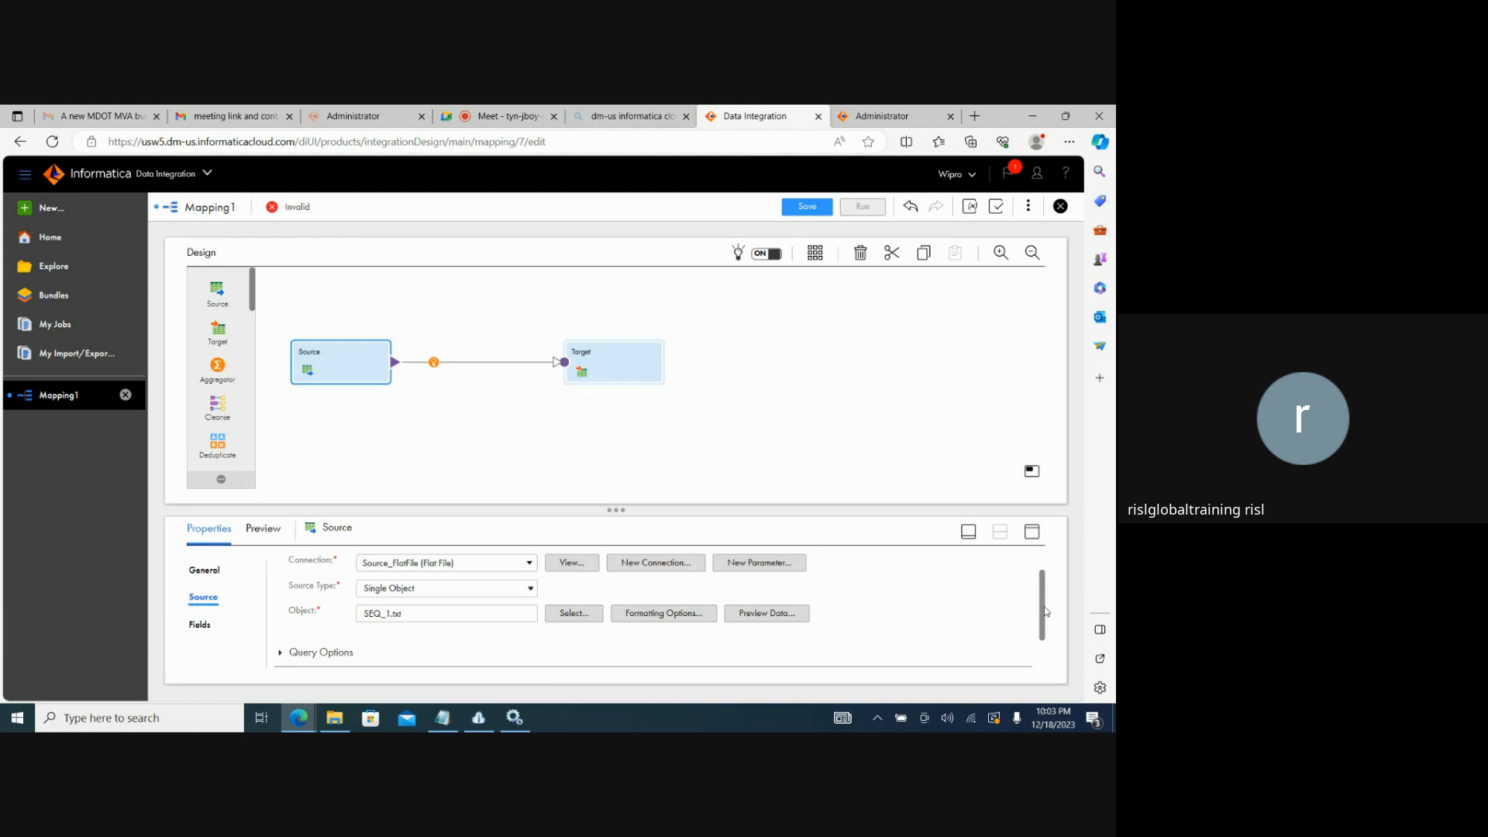
{"action": "left_click", "coordinate": [767, 613]}
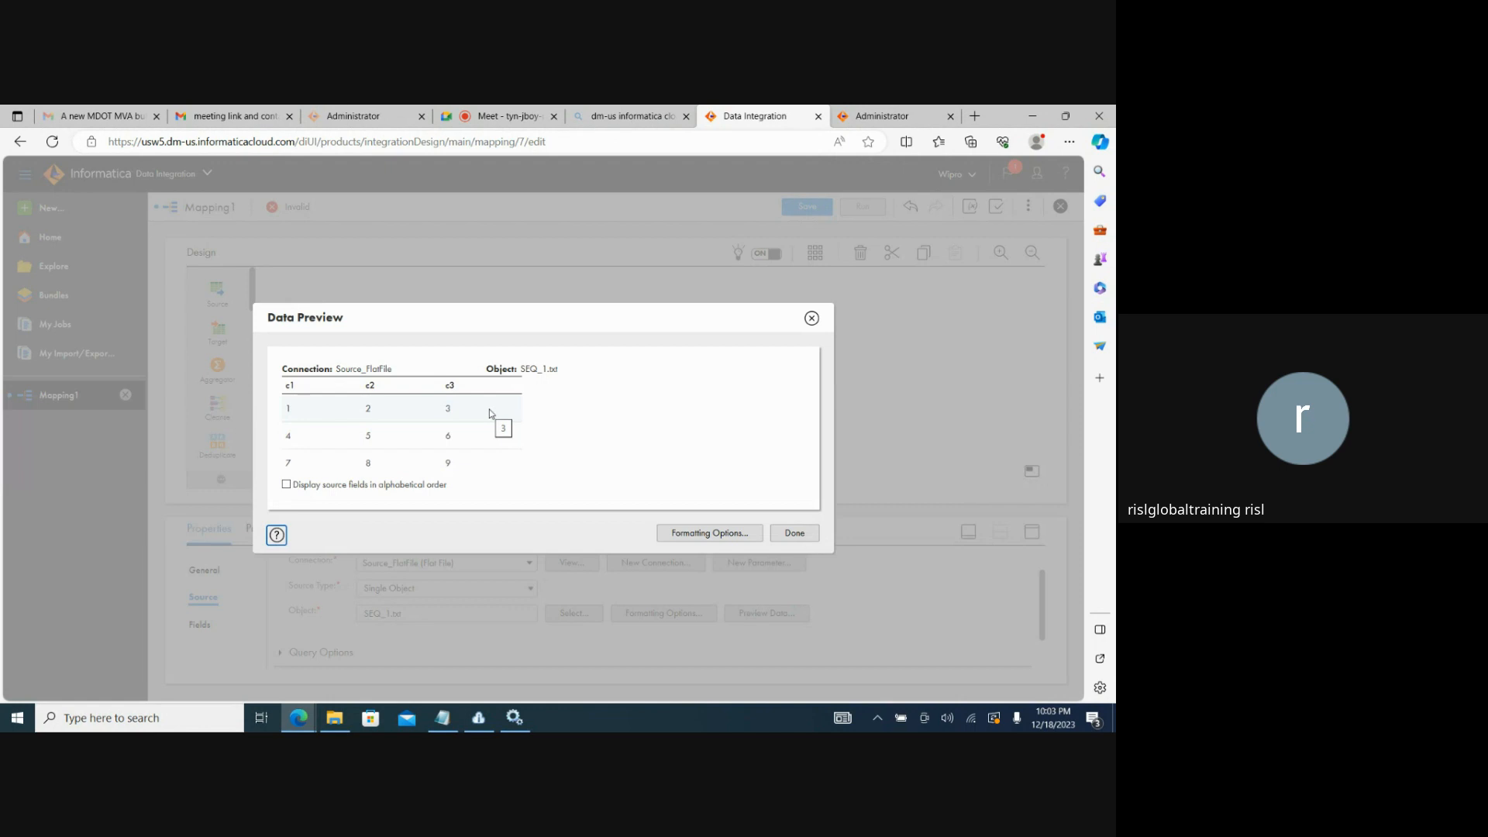
{"action": "left_click", "coordinate": [689, 532]}
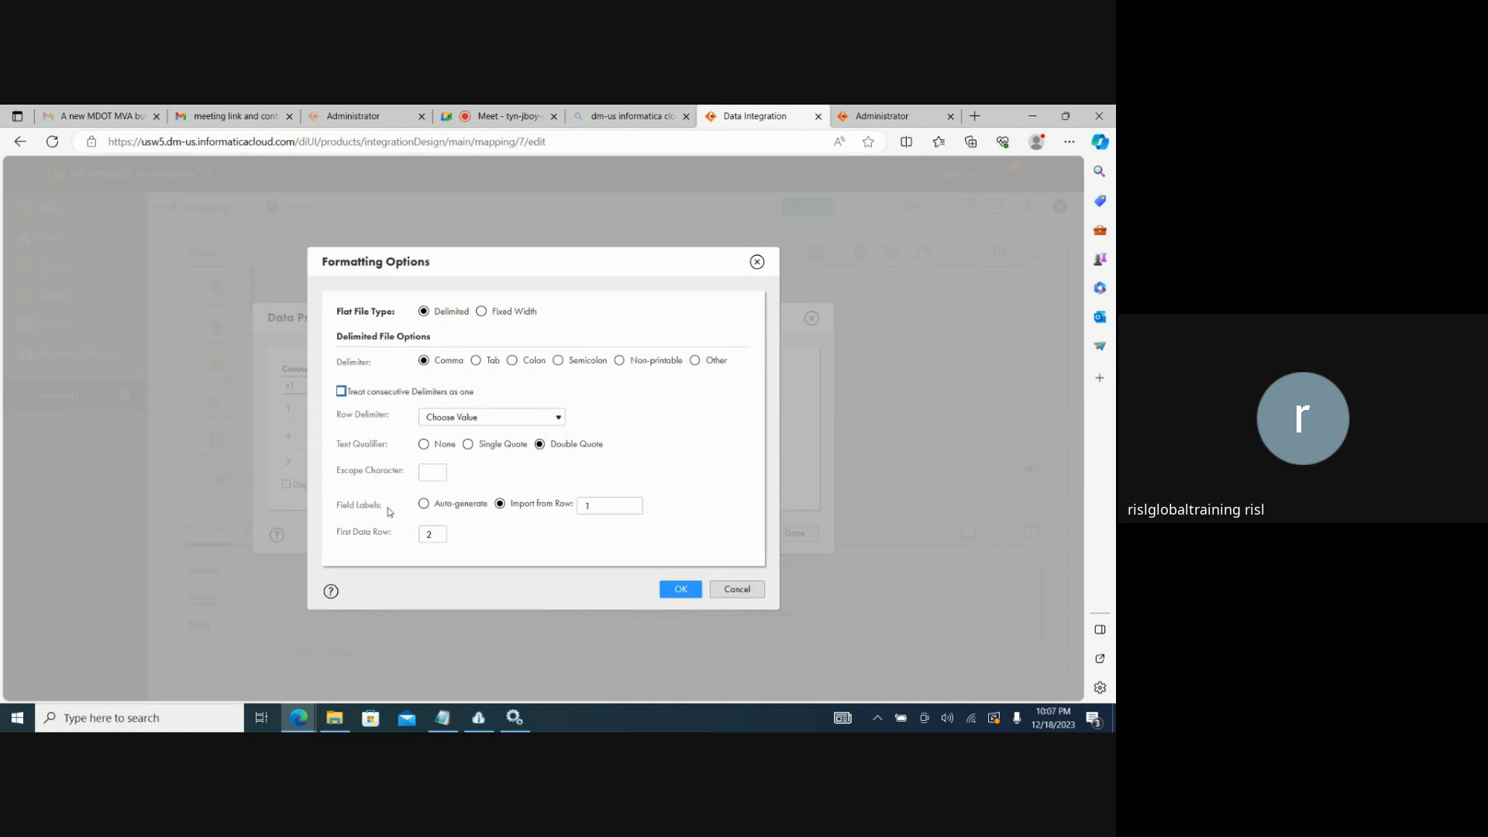
Review the field label and first data row settings of SEQ_1.txt, accept the formatting options and close the data preview.
{"action": "left_click_drag", "start_coordinate": [386, 509], "coordinate": [338, 506]}
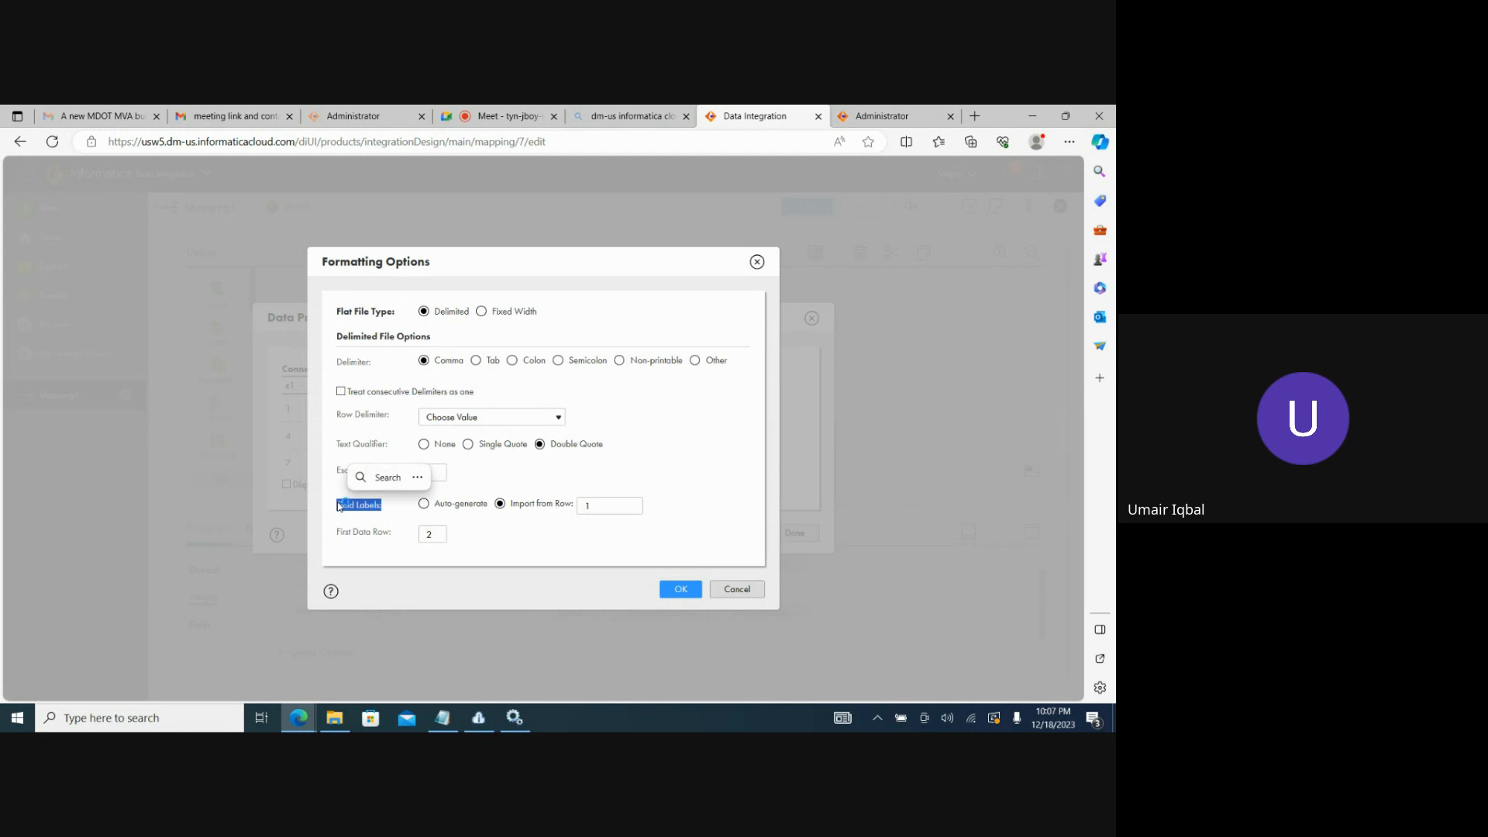
{"action": "left_click", "coordinate": [340, 506]}
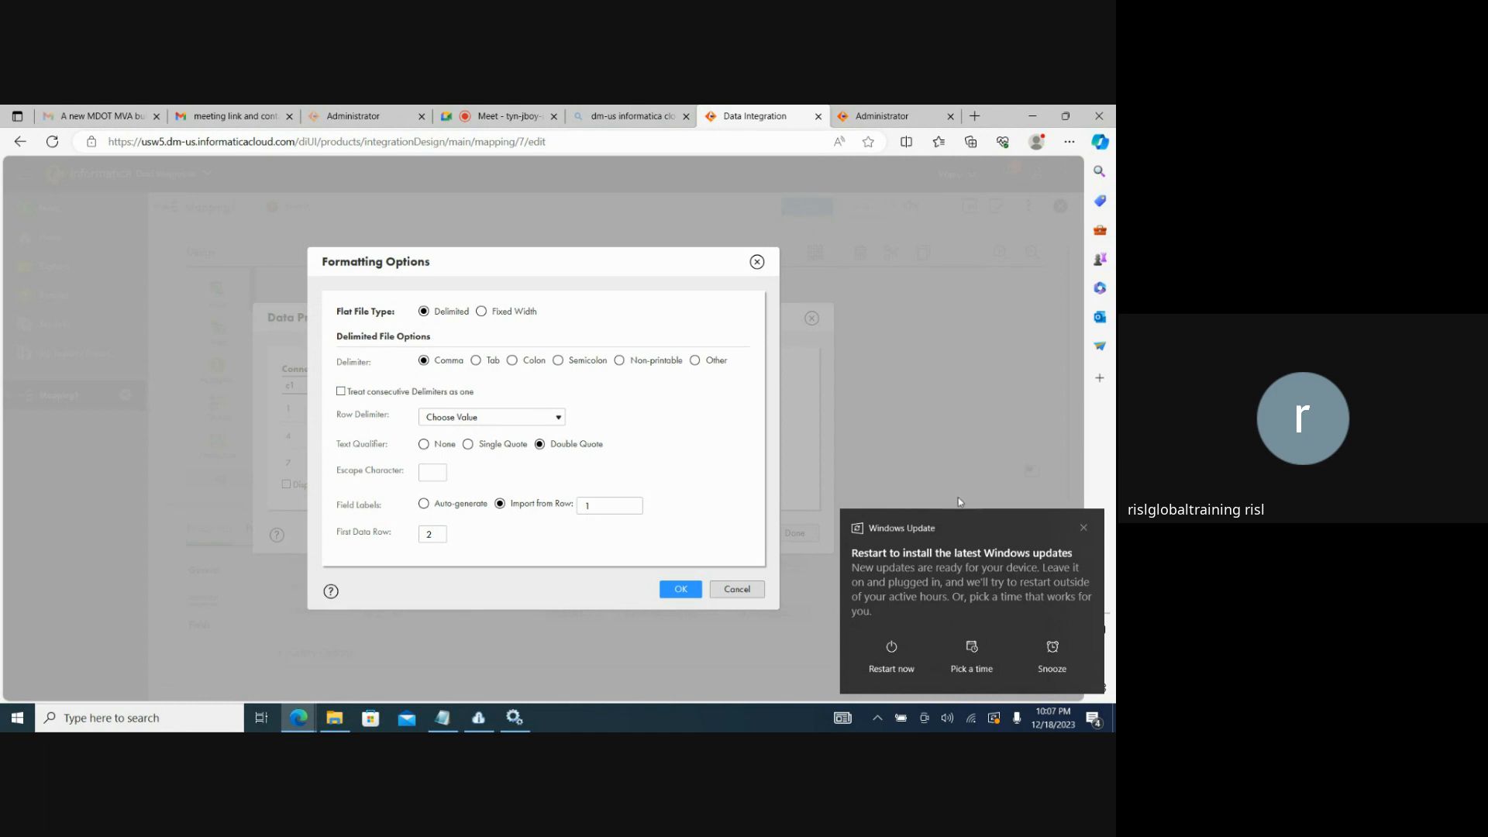
{"action": "left_click", "coordinate": [1085, 528]}
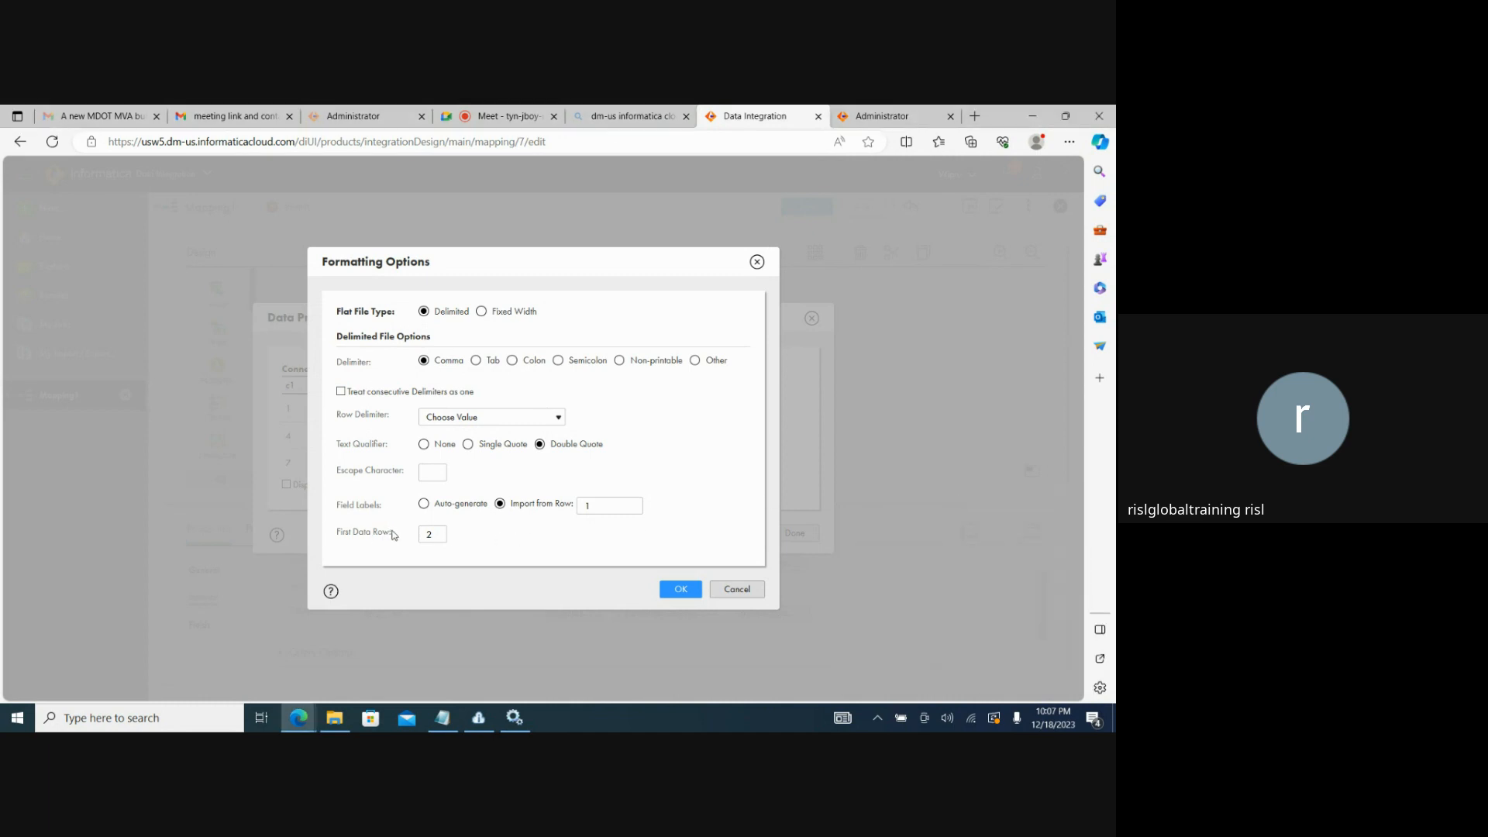
{"action": "left_click_drag", "start_coordinate": [393, 533], "coordinate": [338, 534]}
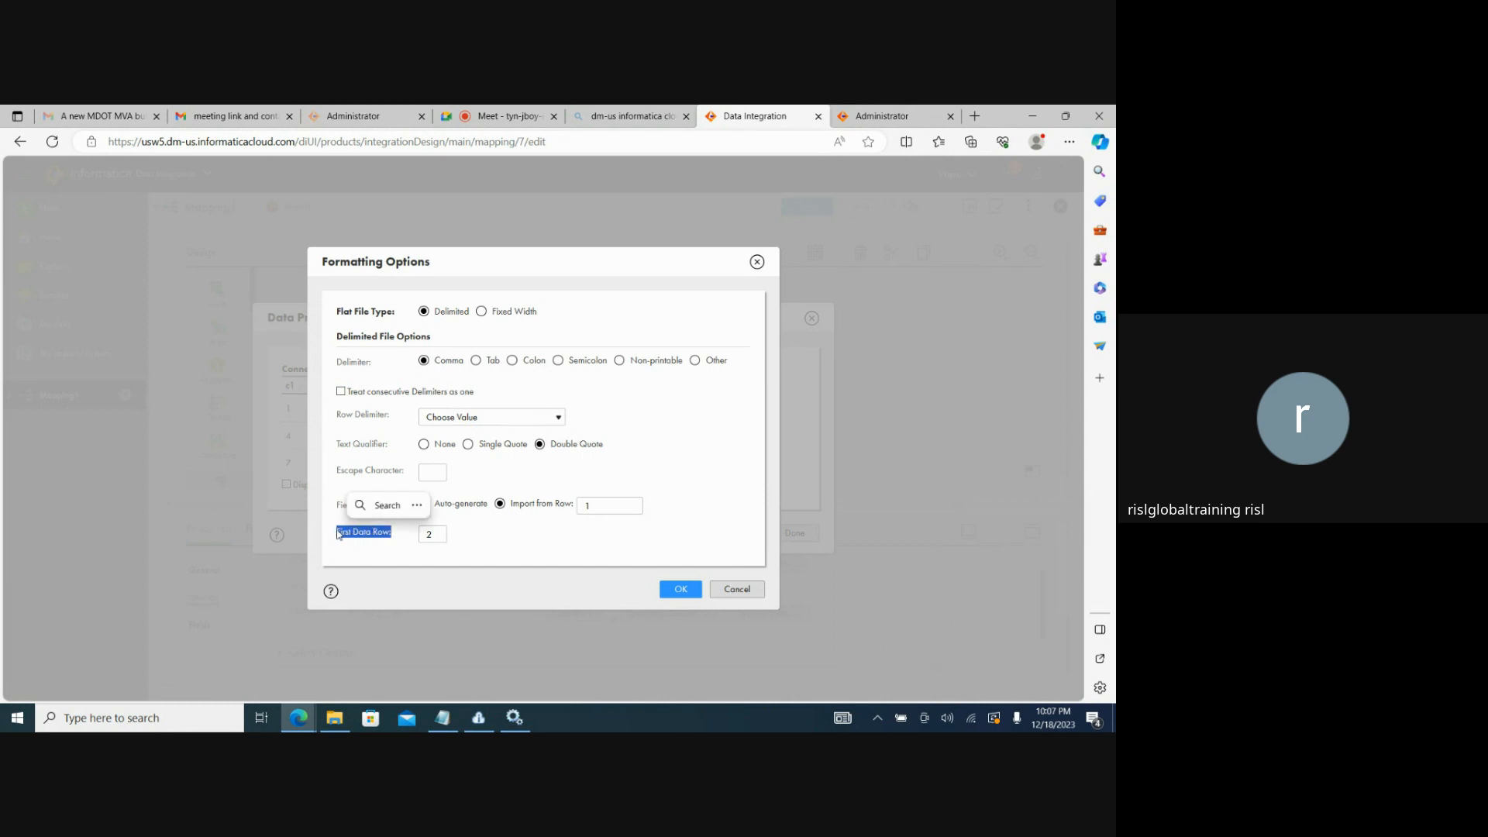
{"action": "left_click", "coordinate": [343, 540]}
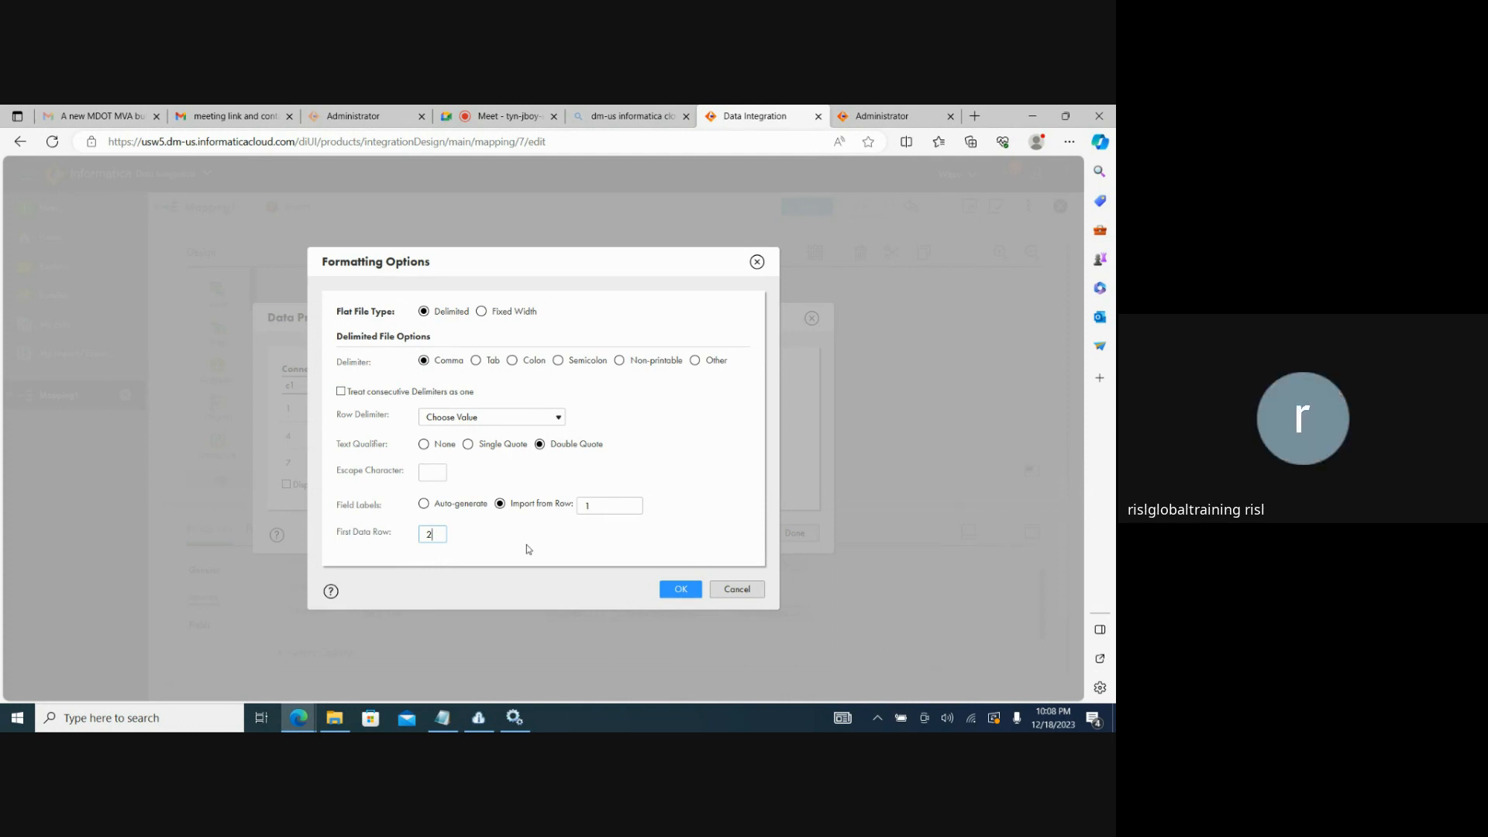
{"action": "left_click", "coordinate": [671, 590]}
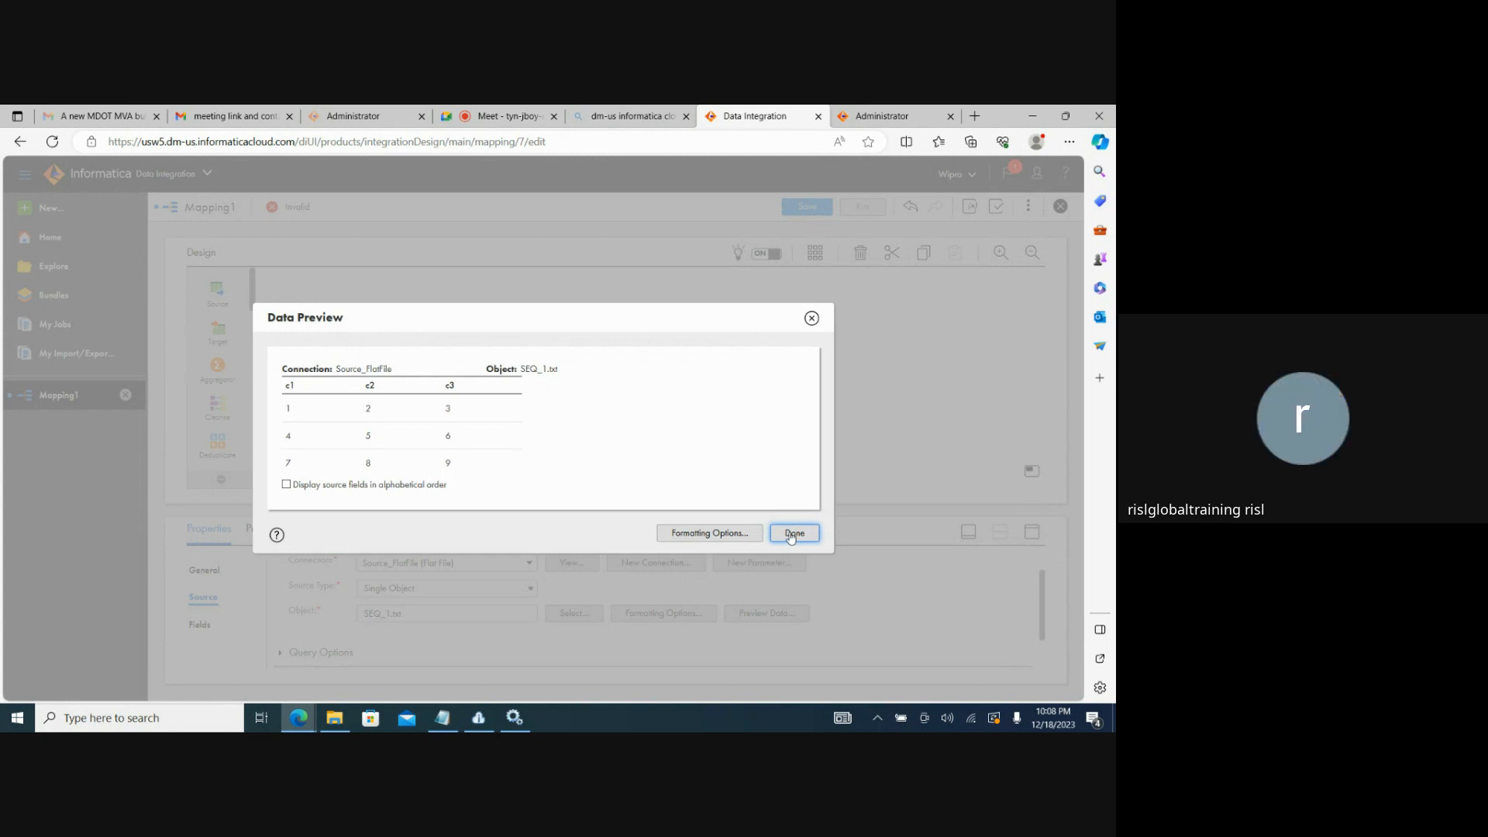
{"action": "left_click", "coordinate": [793, 533]}
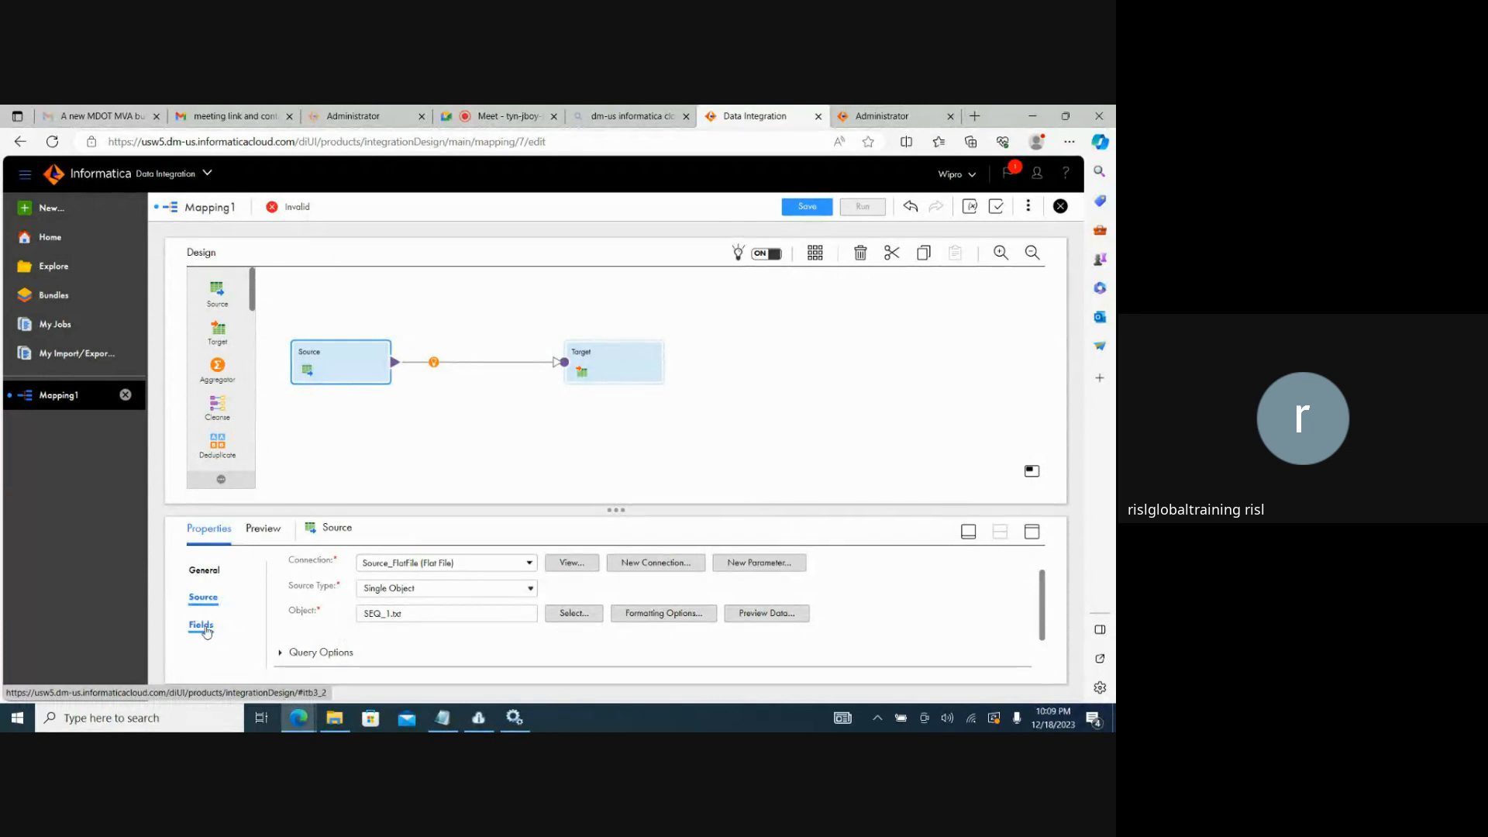
Rename the Target transformation in the mapping as TGT_SEQ.
{"action": "left_click", "coordinate": [612, 379]}
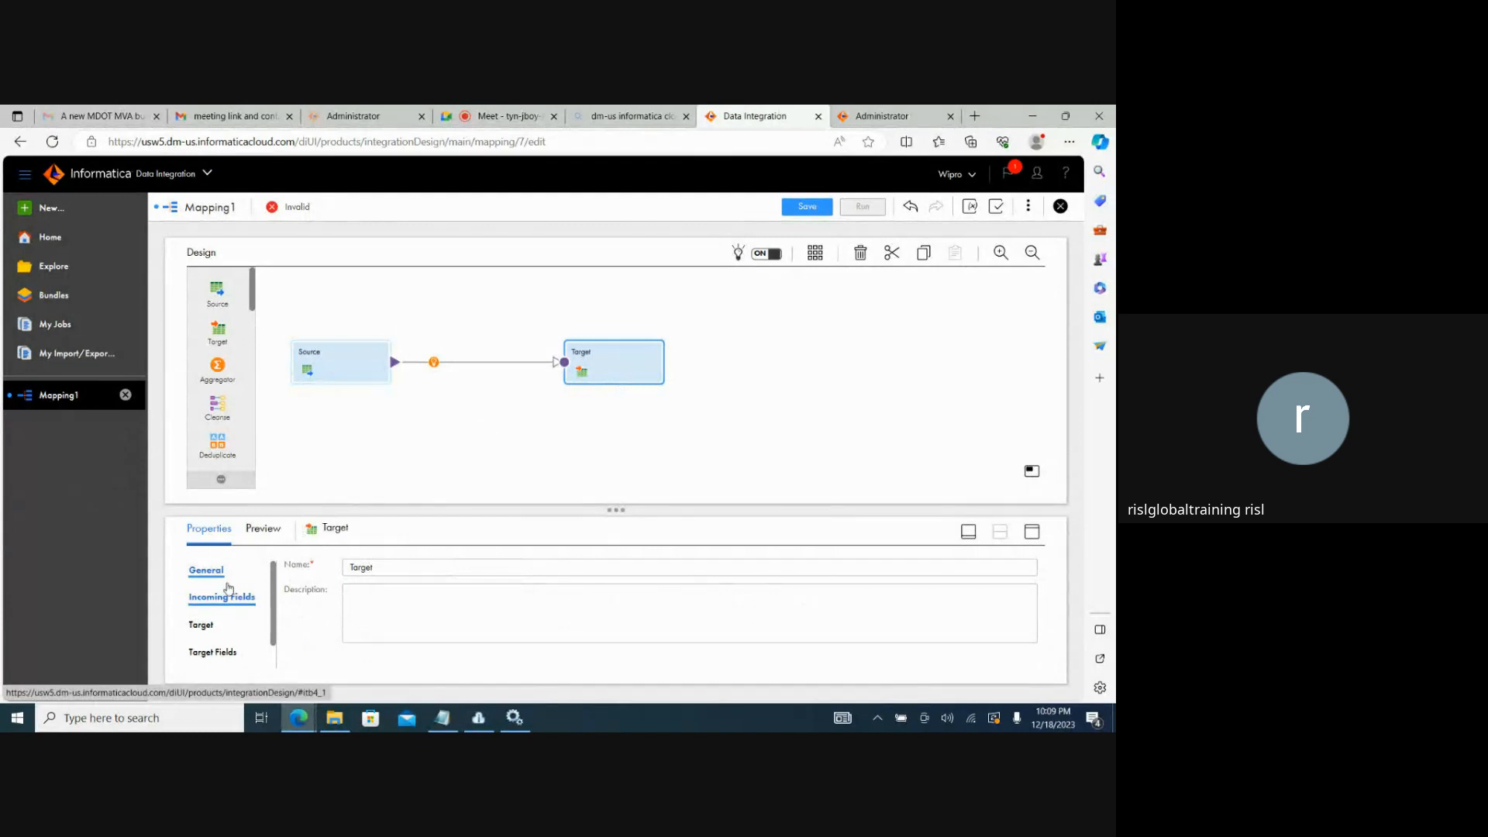
{"action": "left_click", "coordinate": [384, 567]}
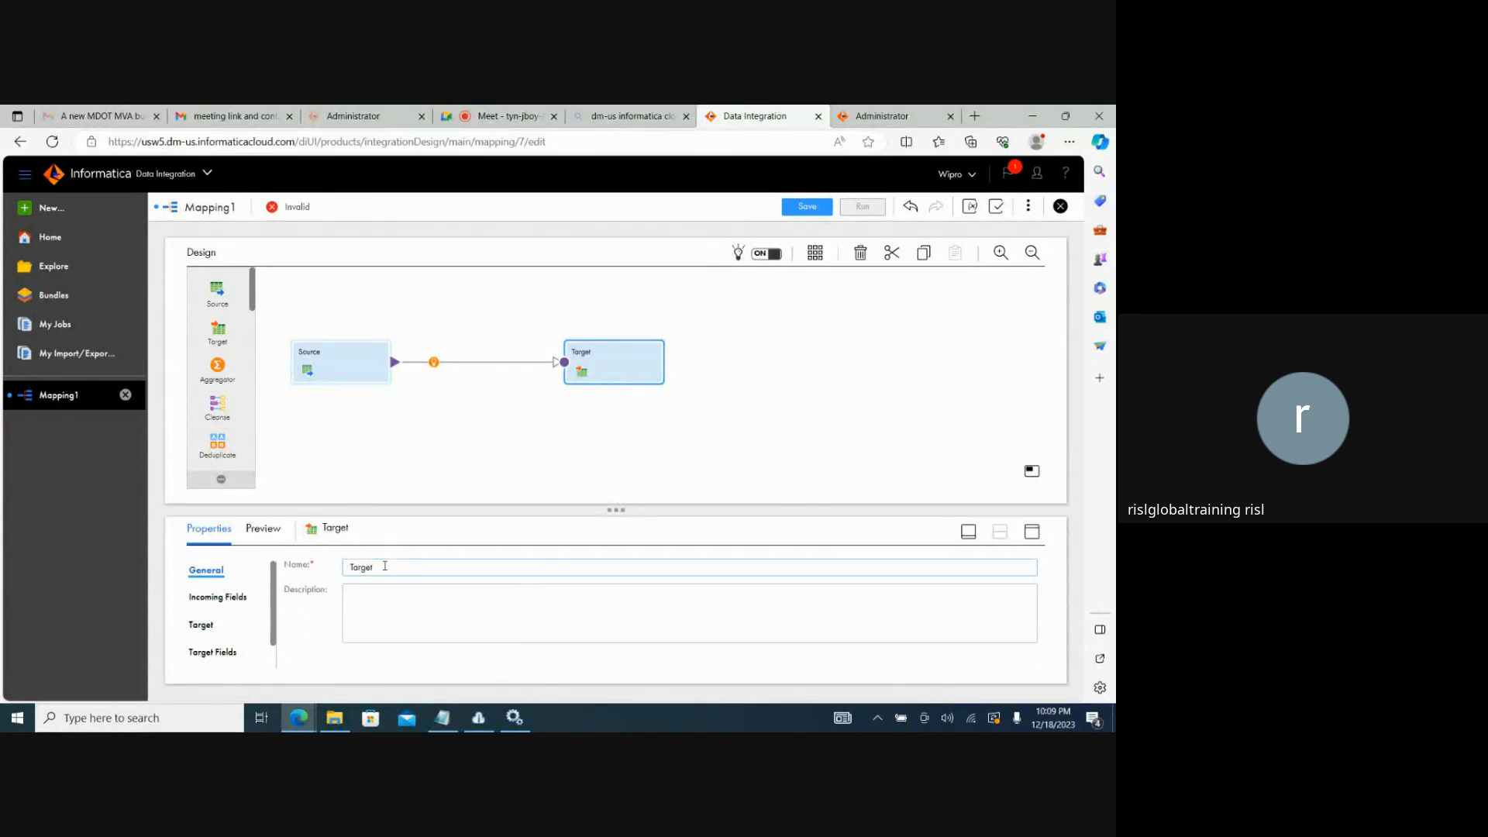
{"action": "key", "text": "BackSpace"}
{"action": "key", "text": "BackSpace"}
{"action": "key", "text": "BackSpace"}
{"action": "key", "text": "BackSpace"}
{"action": "key", "text": "BackSpace"}
{"action": "key", "text": "BackSpace"}
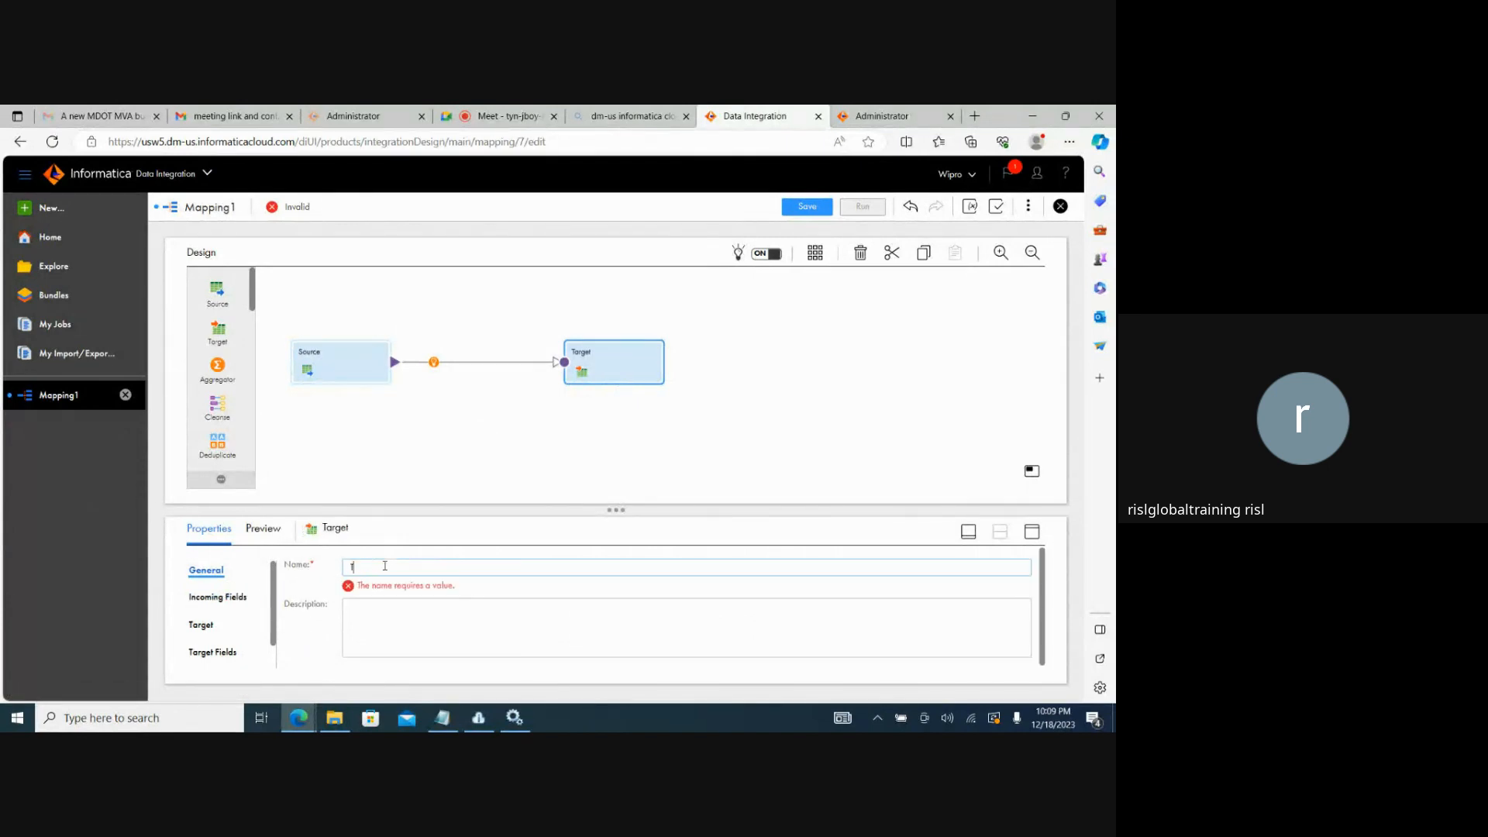
{"action": "type", "text": "TGT_"}
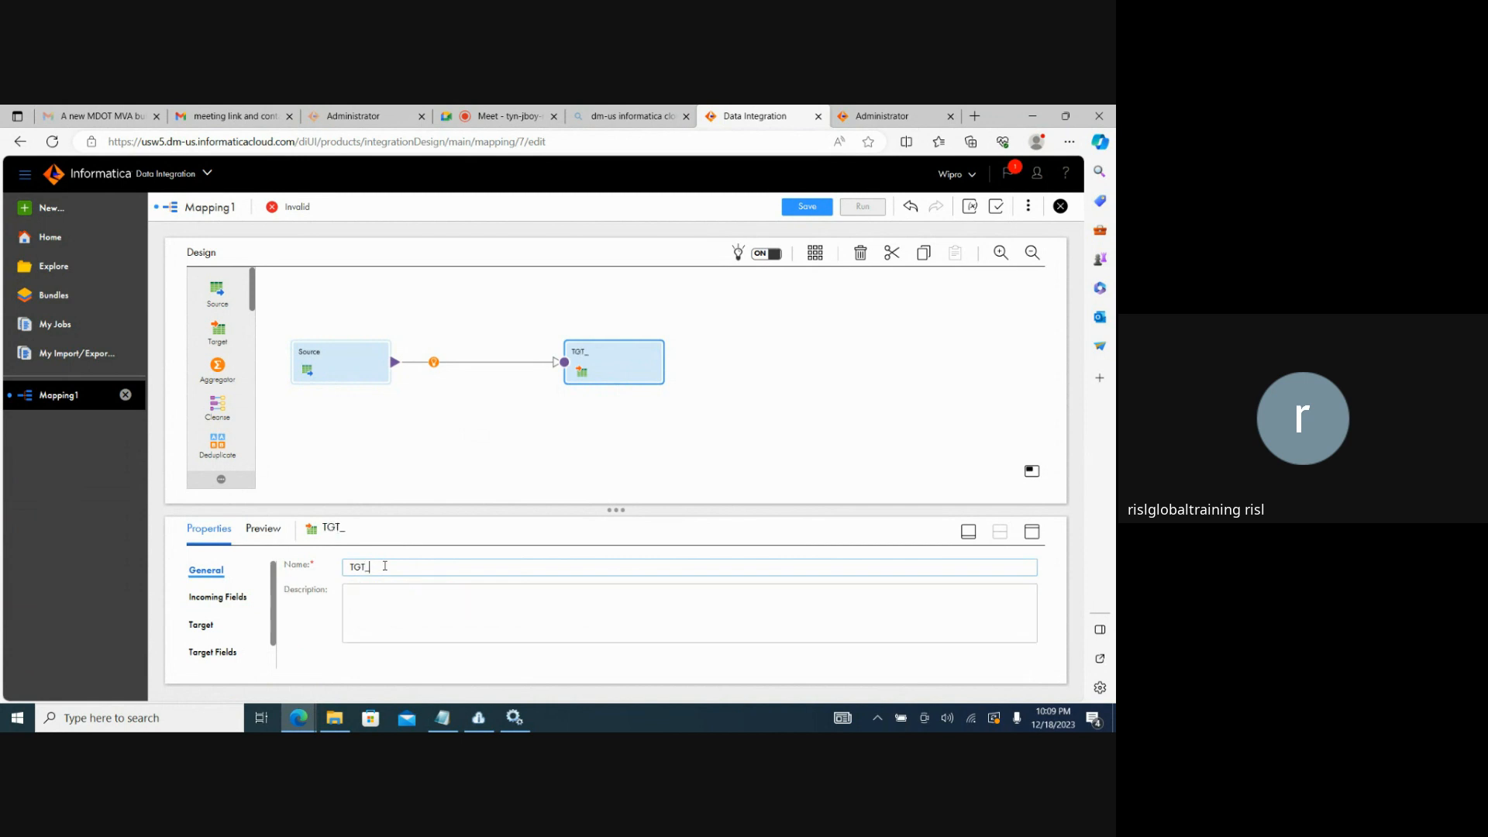
{"action": "type", "text": "SEQ"}
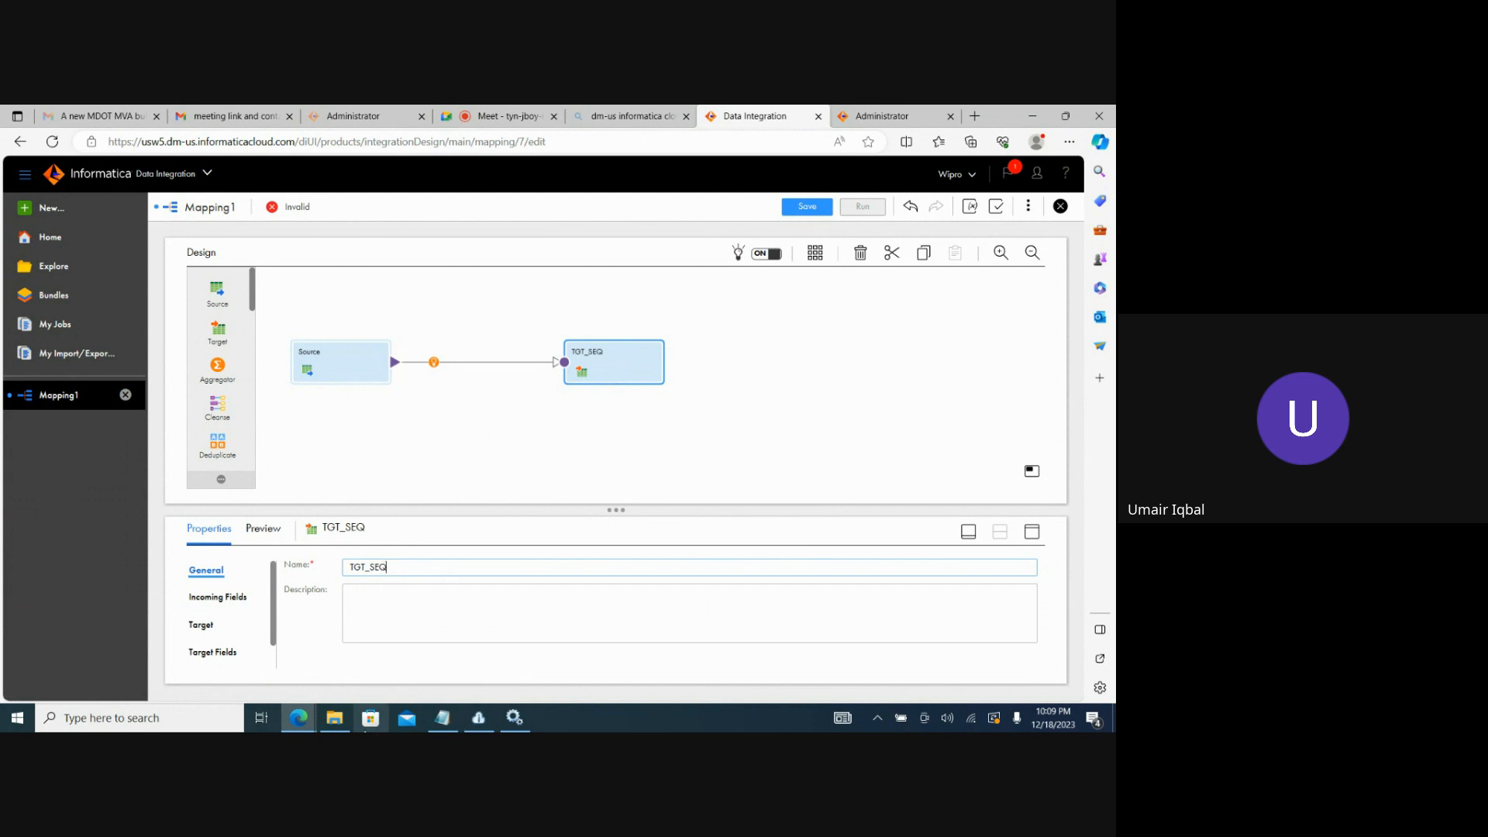
Switch to File Explorer, create a folder named Target on the C: drive, copy its path and return to the mapping.
{"action": "left_click", "coordinate": [342, 725]}
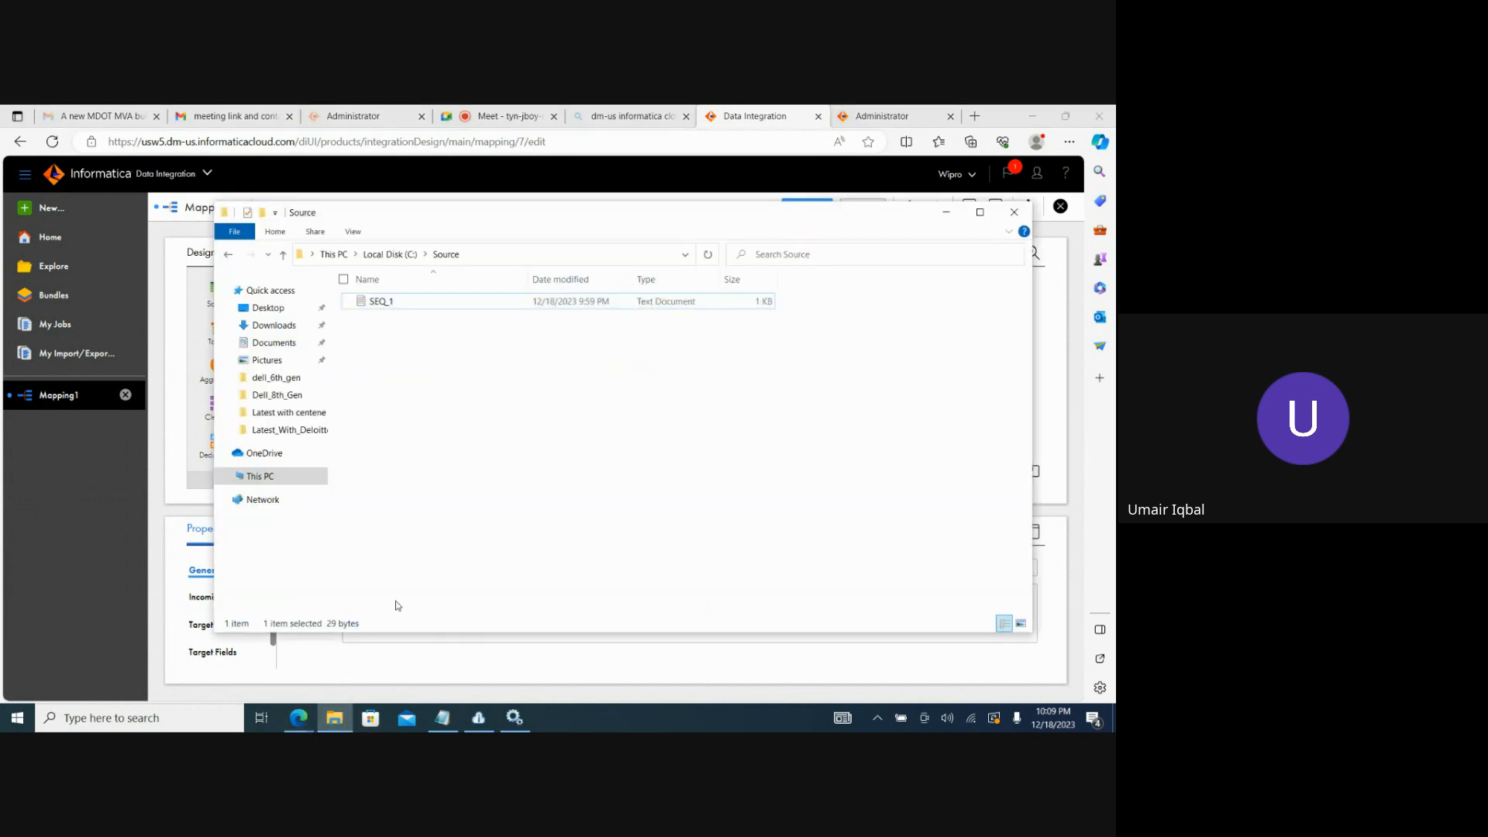
{"action": "left_click", "coordinate": [390, 254]}
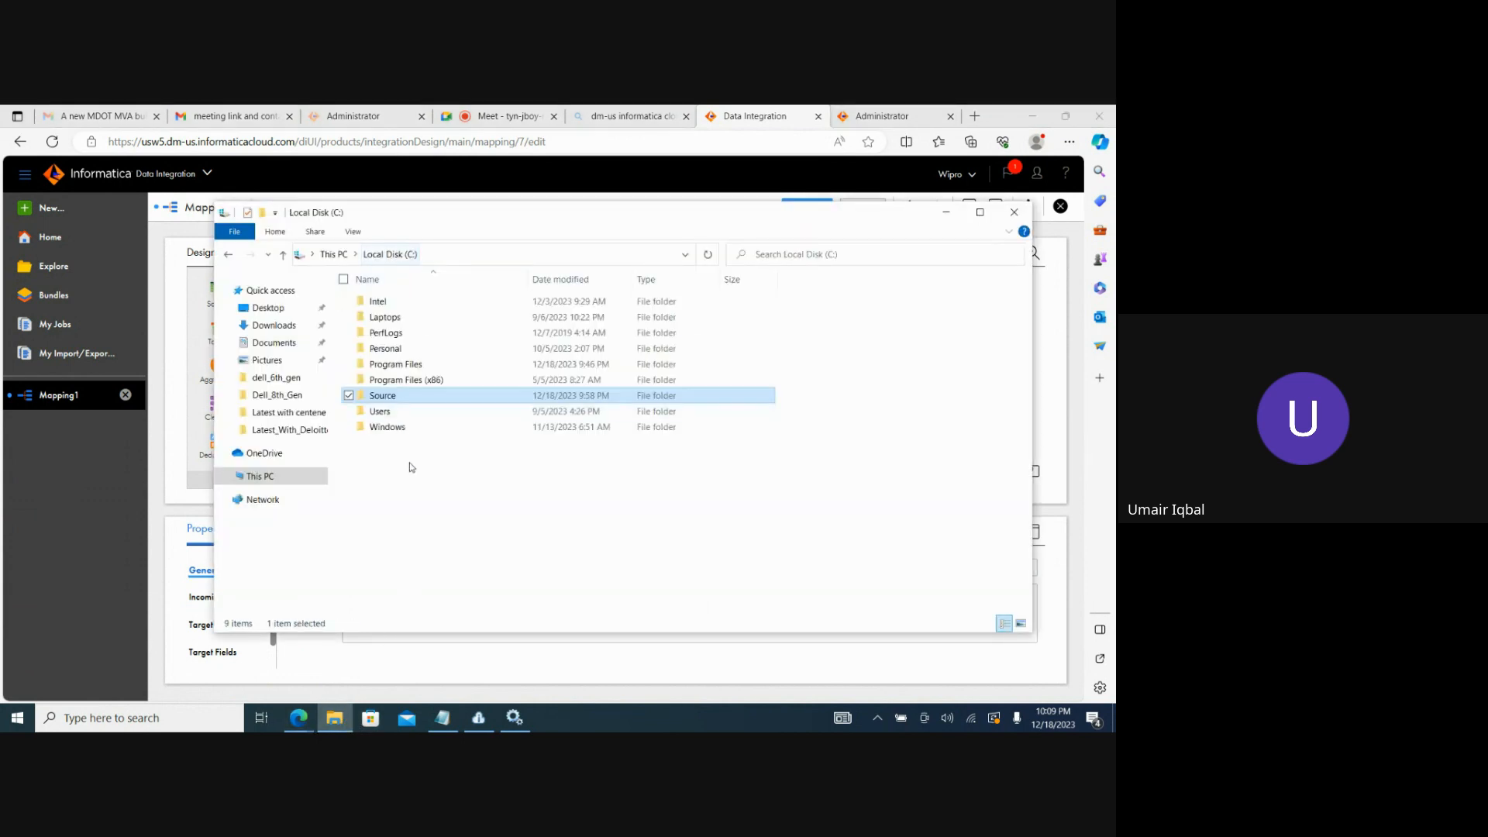
{"action": "right_click", "coordinate": [413, 481]}
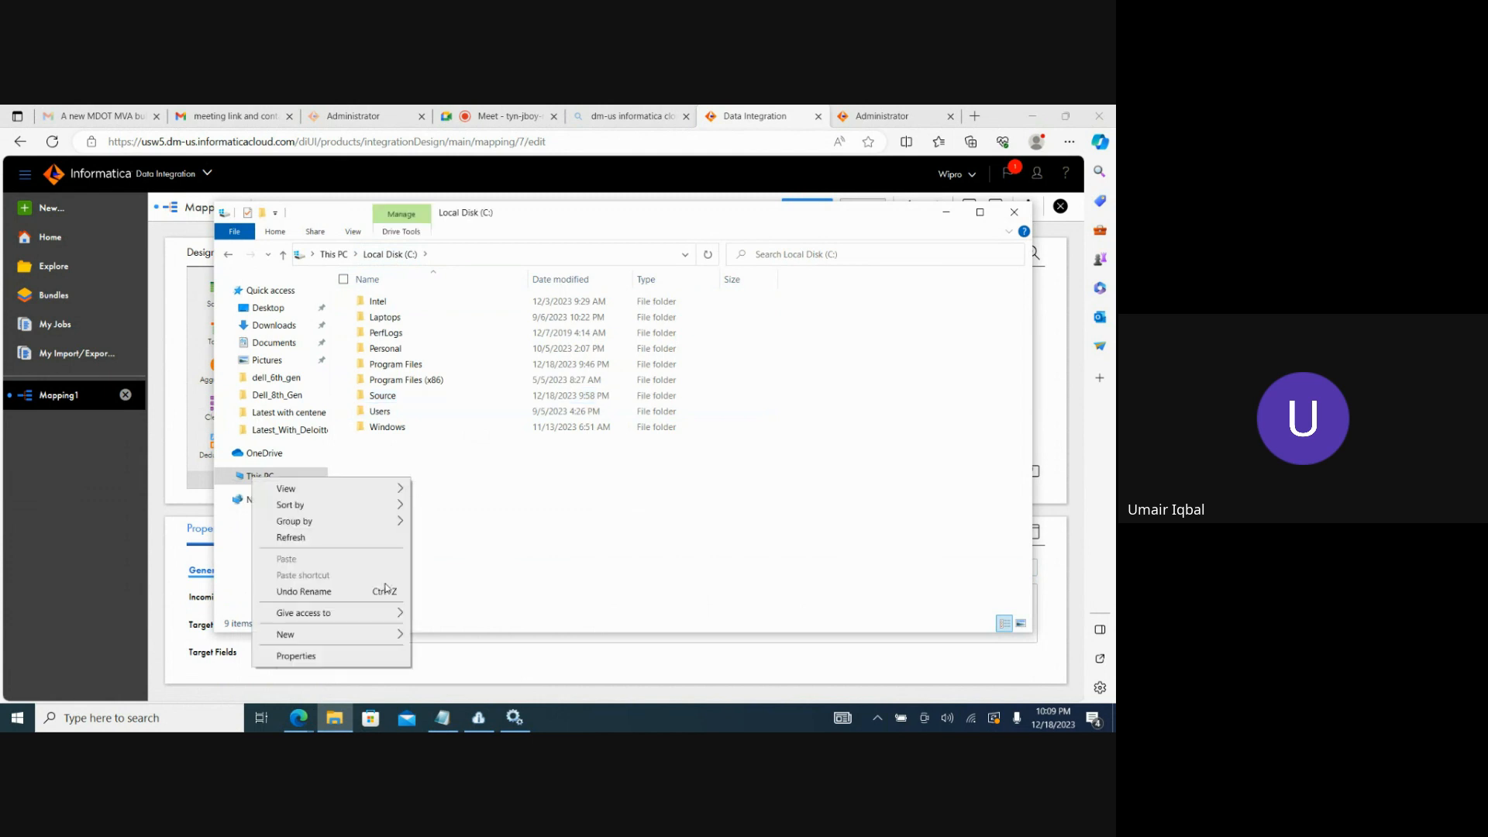
{"action": "mouse_move", "coordinate": [398, 635]}
{"action": "left_click", "coordinate": [444, 635]}
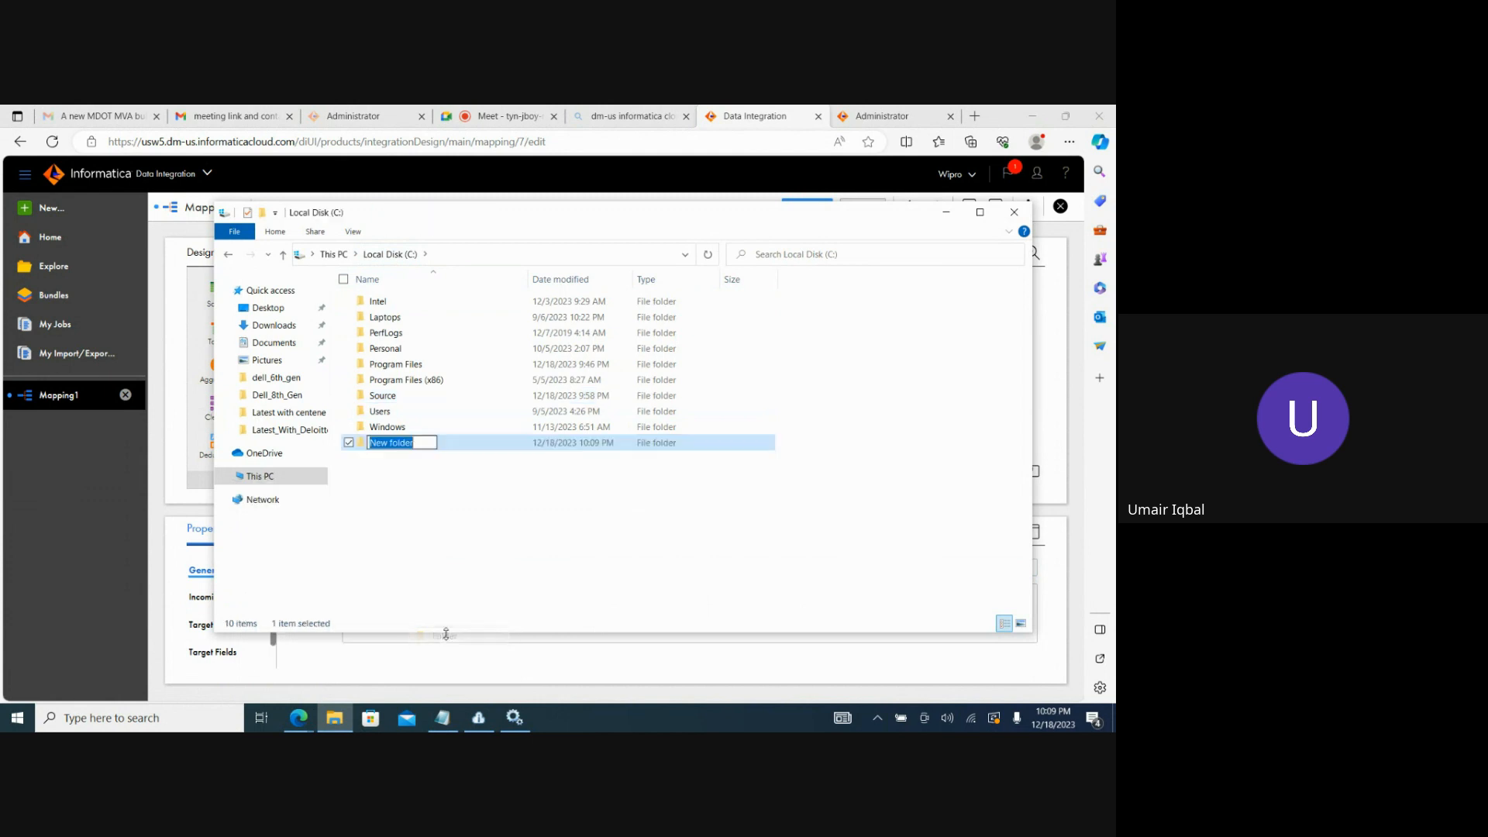
{"action": "type", "text": "Target"}
{"action": "left_click", "coordinate": [437, 521]}
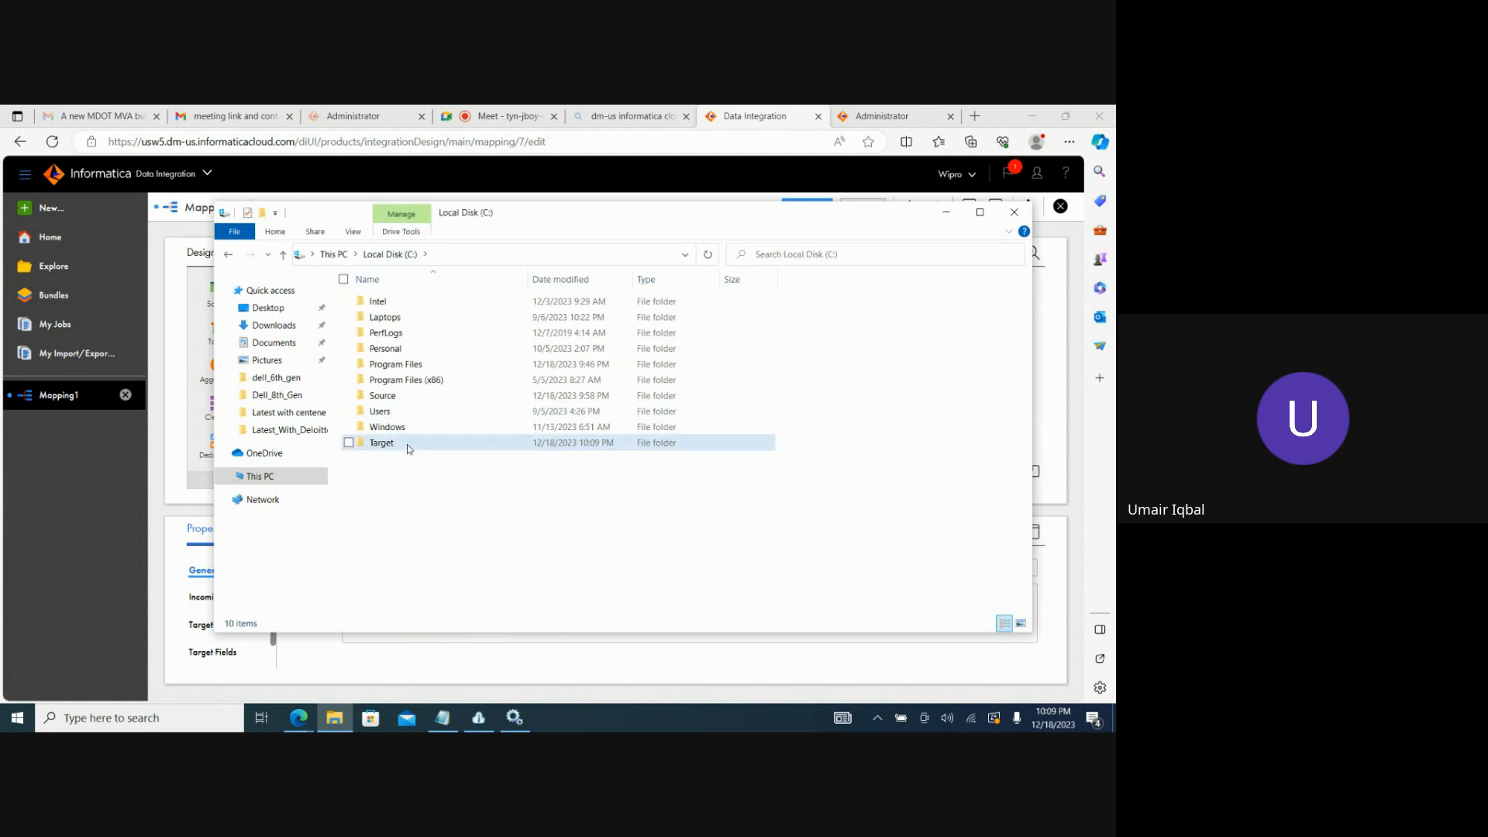
{"action": "double_click", "coordinate": [399, 442]}
{"action": "left_click", "coordinate": [532, 255]}
{"action": "key", "text": "ctrl+c"}
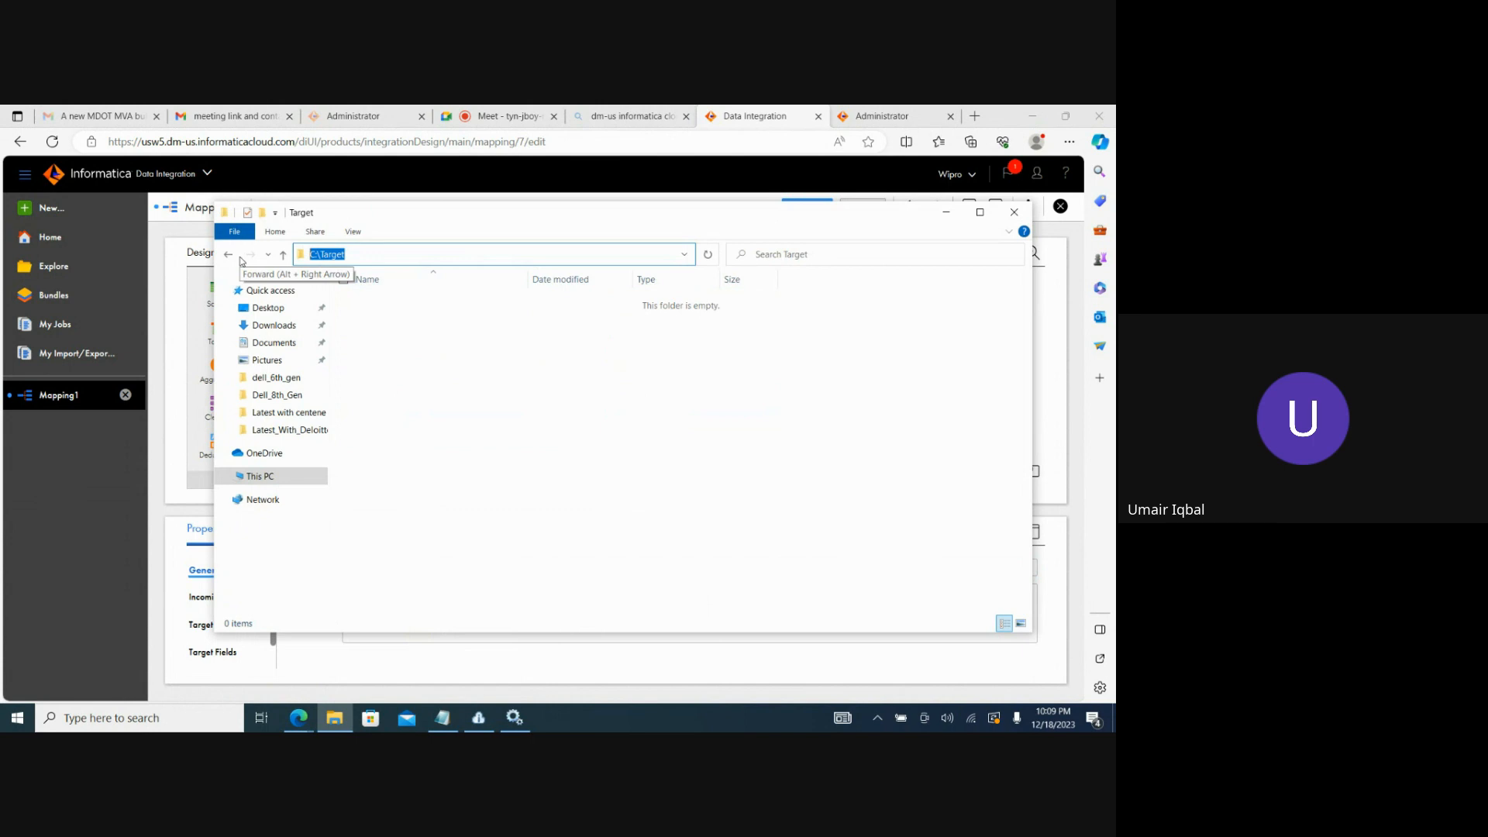
{"action": "left_click", "coordinate": [946, 212]}
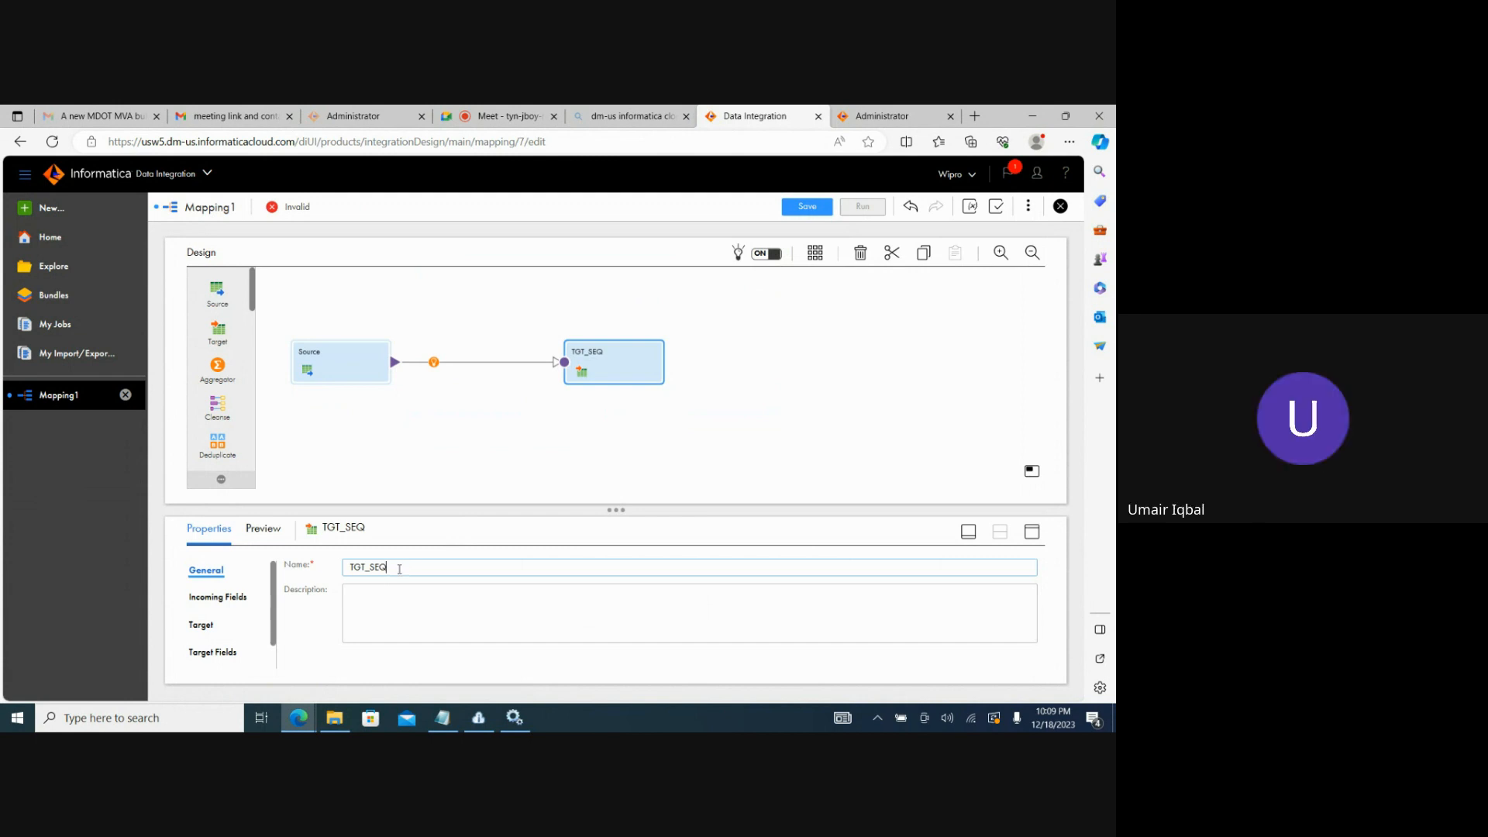
Start a new connection for the TGT_SEQ target, named Target_FlatFile with the description flatfile.
{"action": "left_click", "coordinate": [228, 597]}
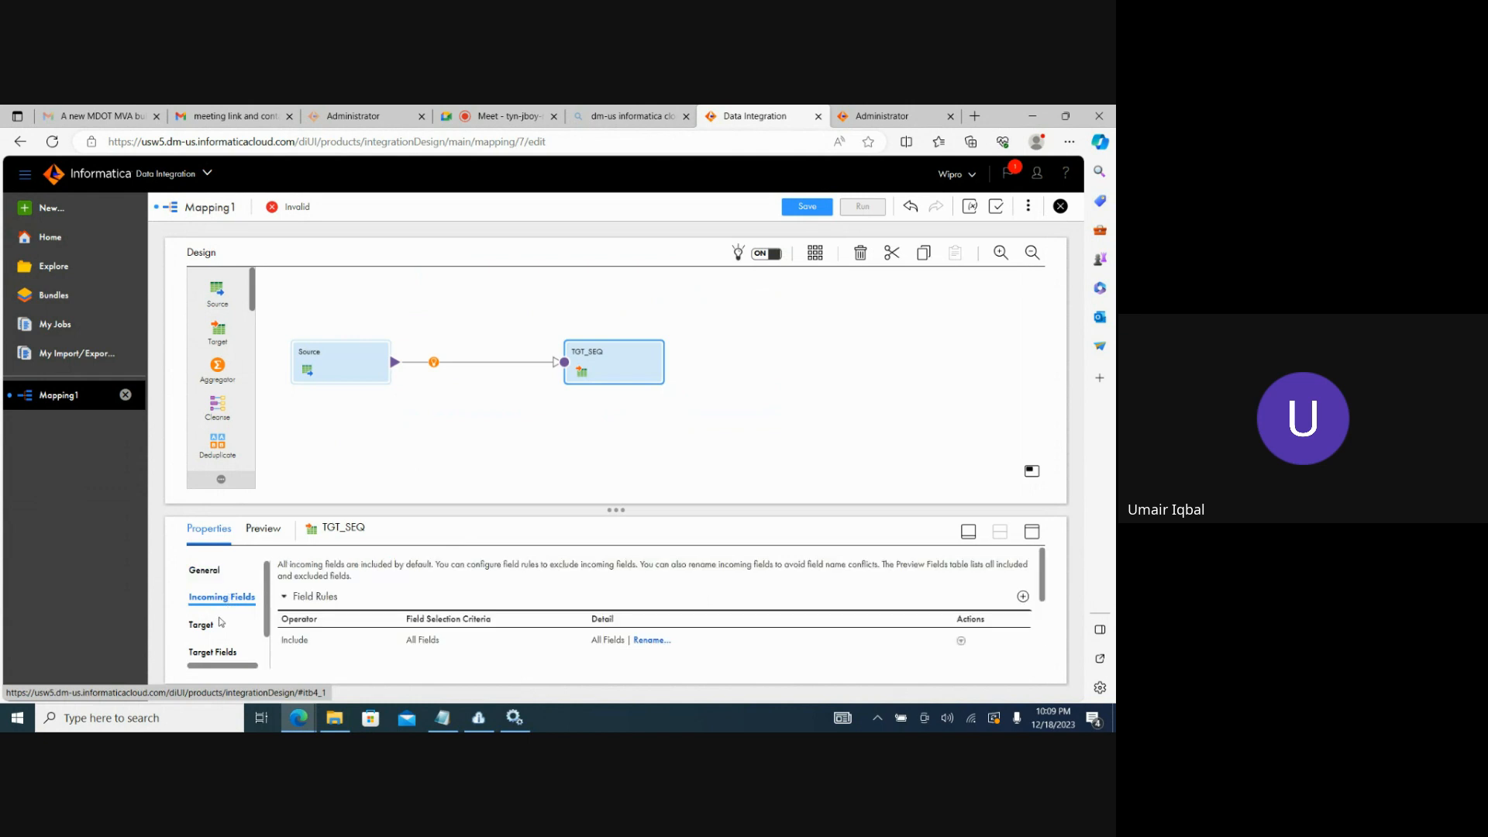
{"action": "left_click", "coordinate": [209, 629]}
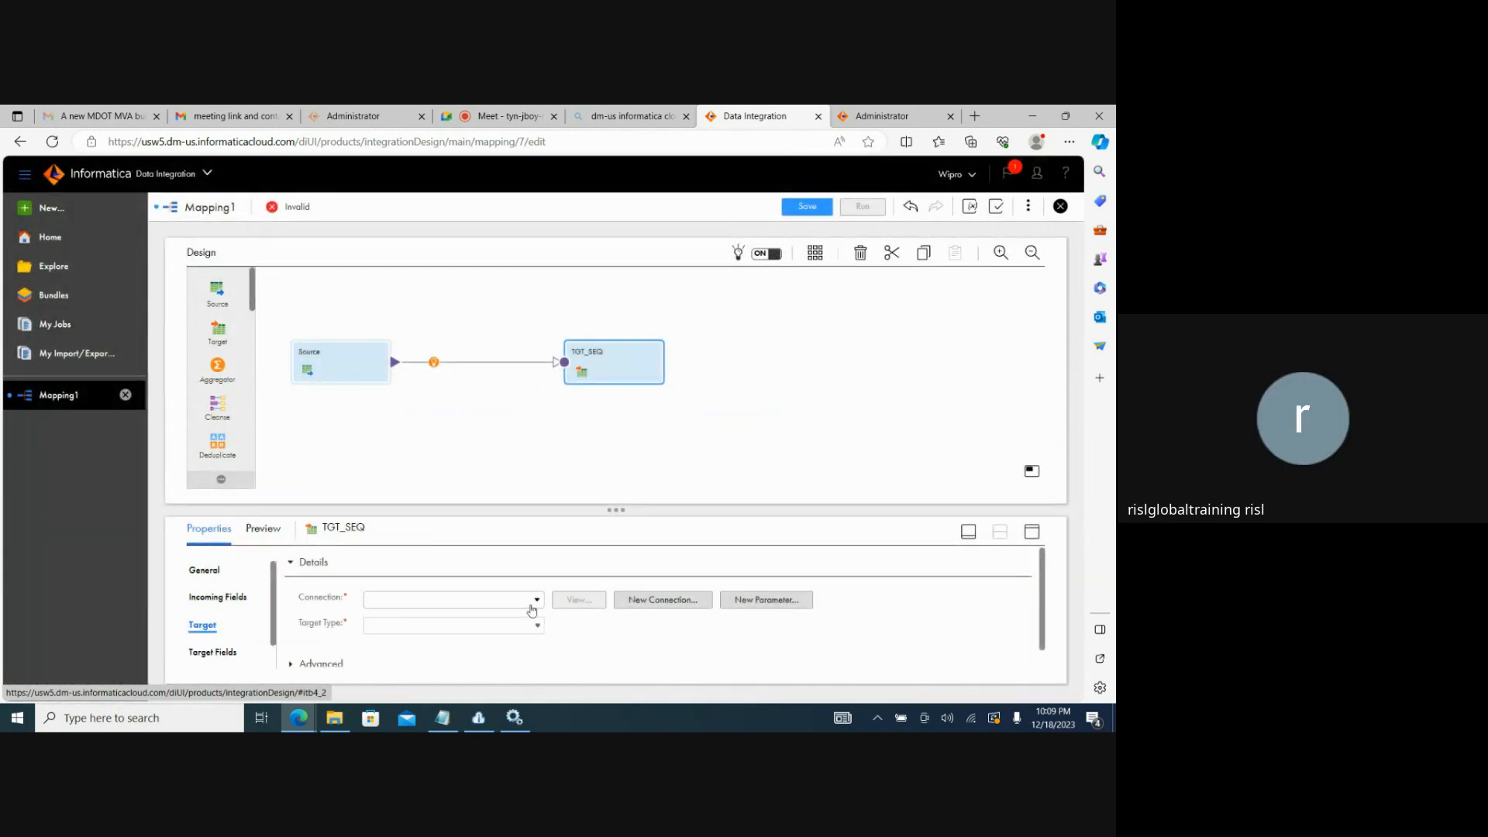
{"action": "left_click", "coordinate": [532, 608]}
{"action": "left_click", "coordinate": [687, 600]}
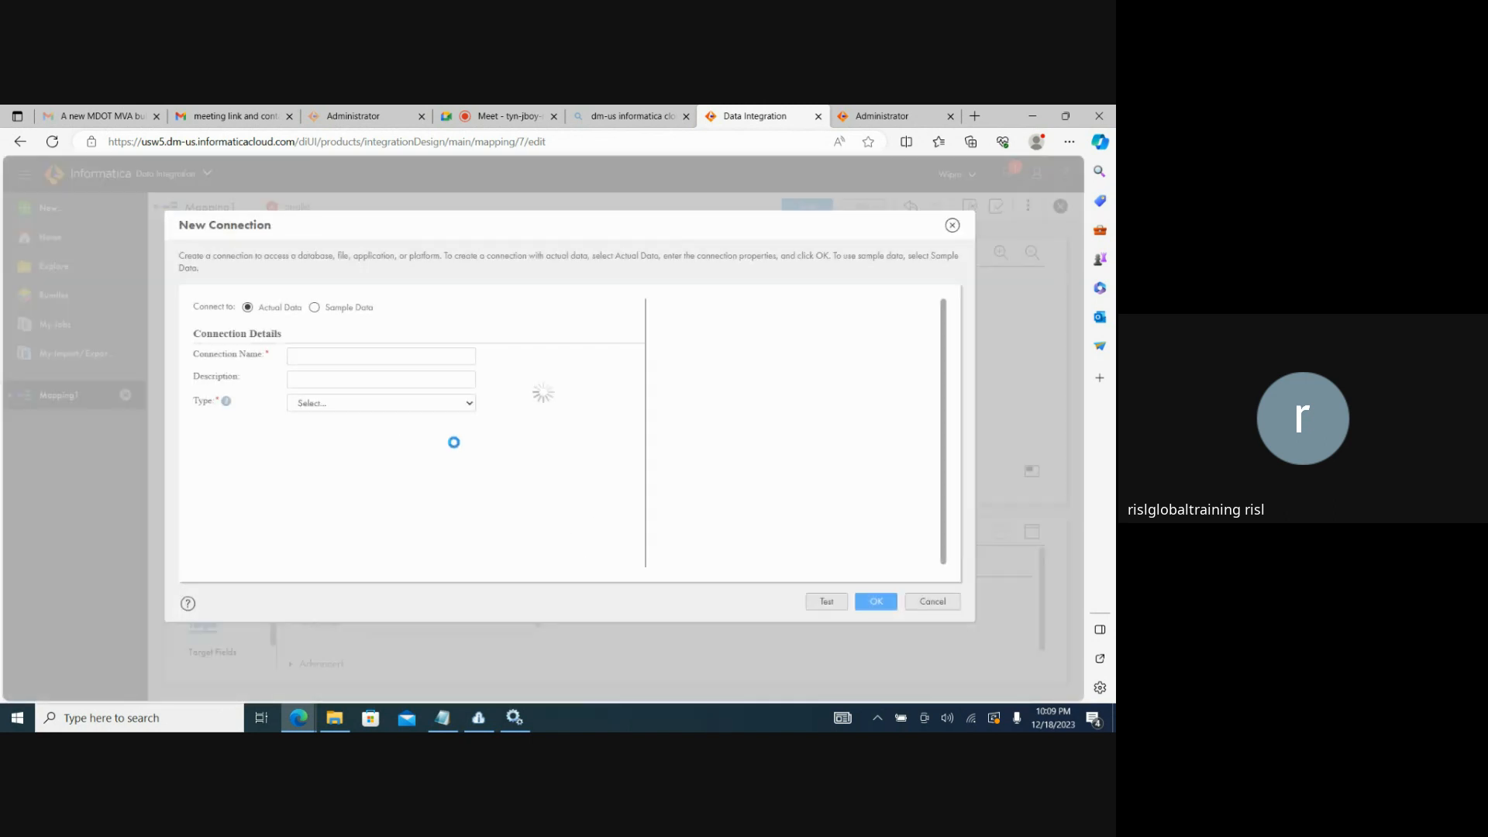
{"action": "left_click", "coordinate": [385, 359]}
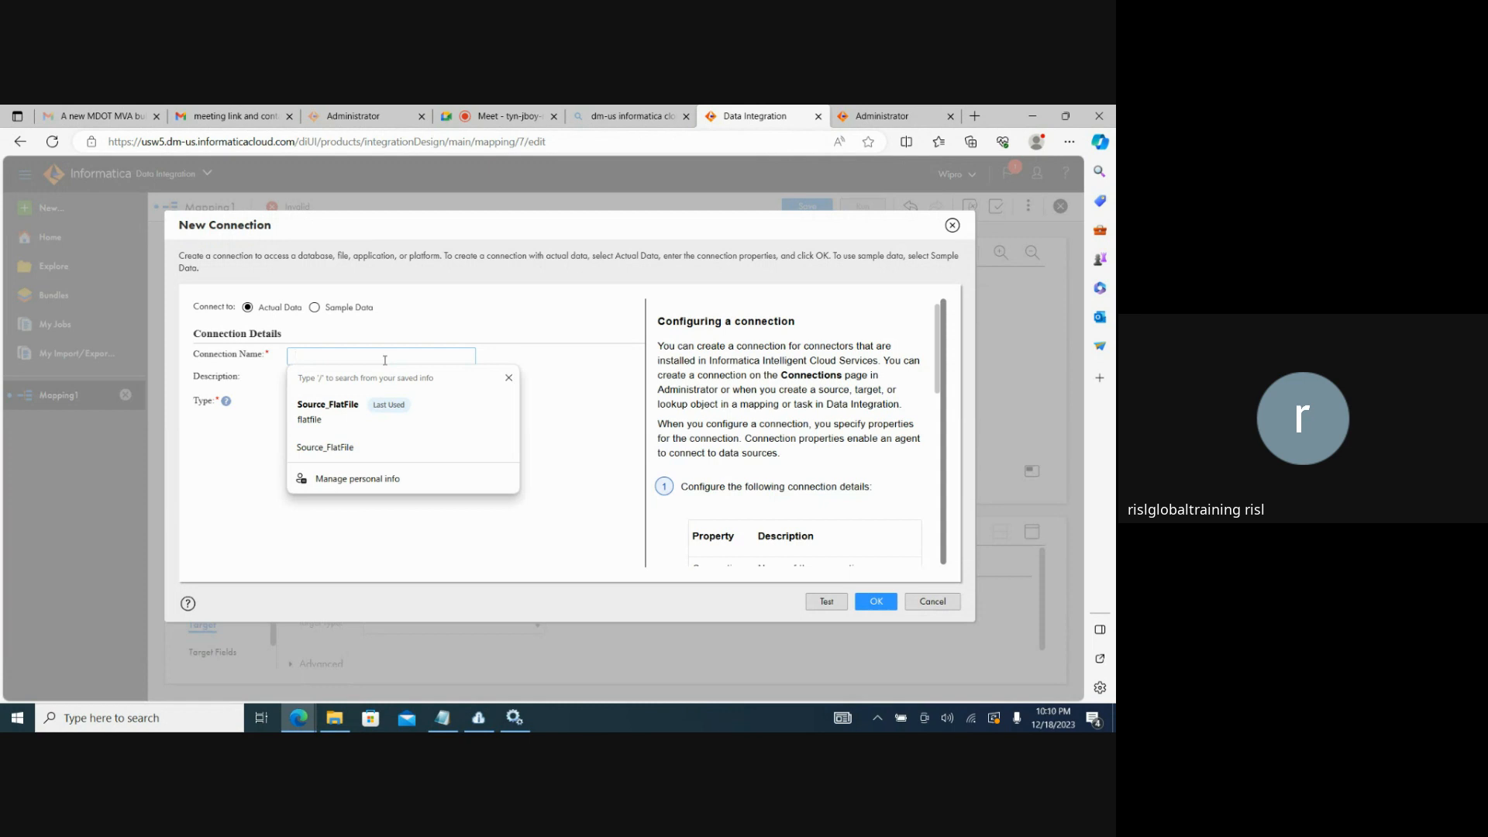
{"action": "type", "text": "Tar"}
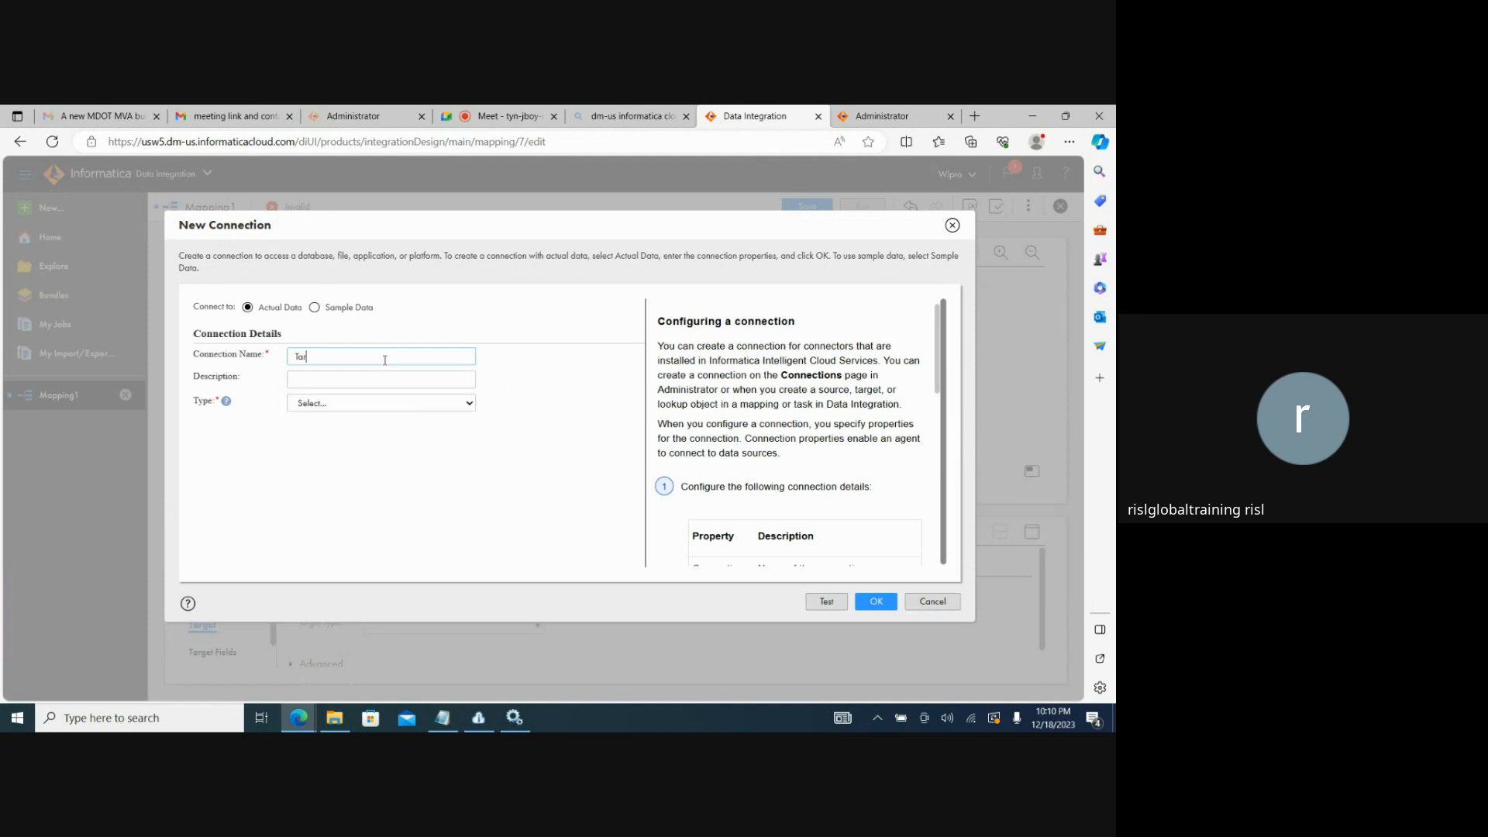
{"action": "type", "text": "get_FlatFile"}
{"action": "left_click", "coordinate": [365, 384]}
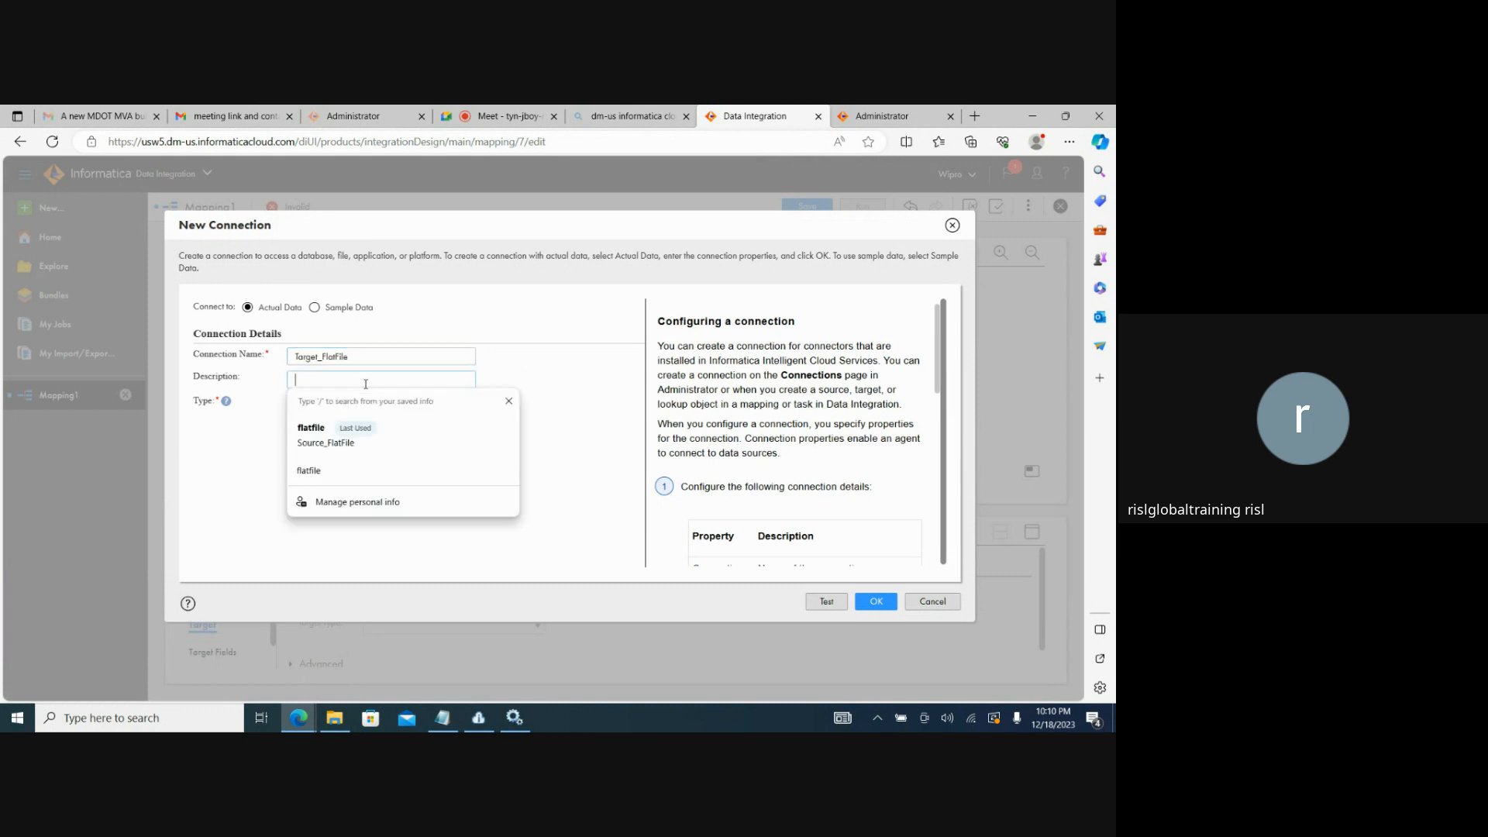
{"action": "type", "text": "flatfile"}
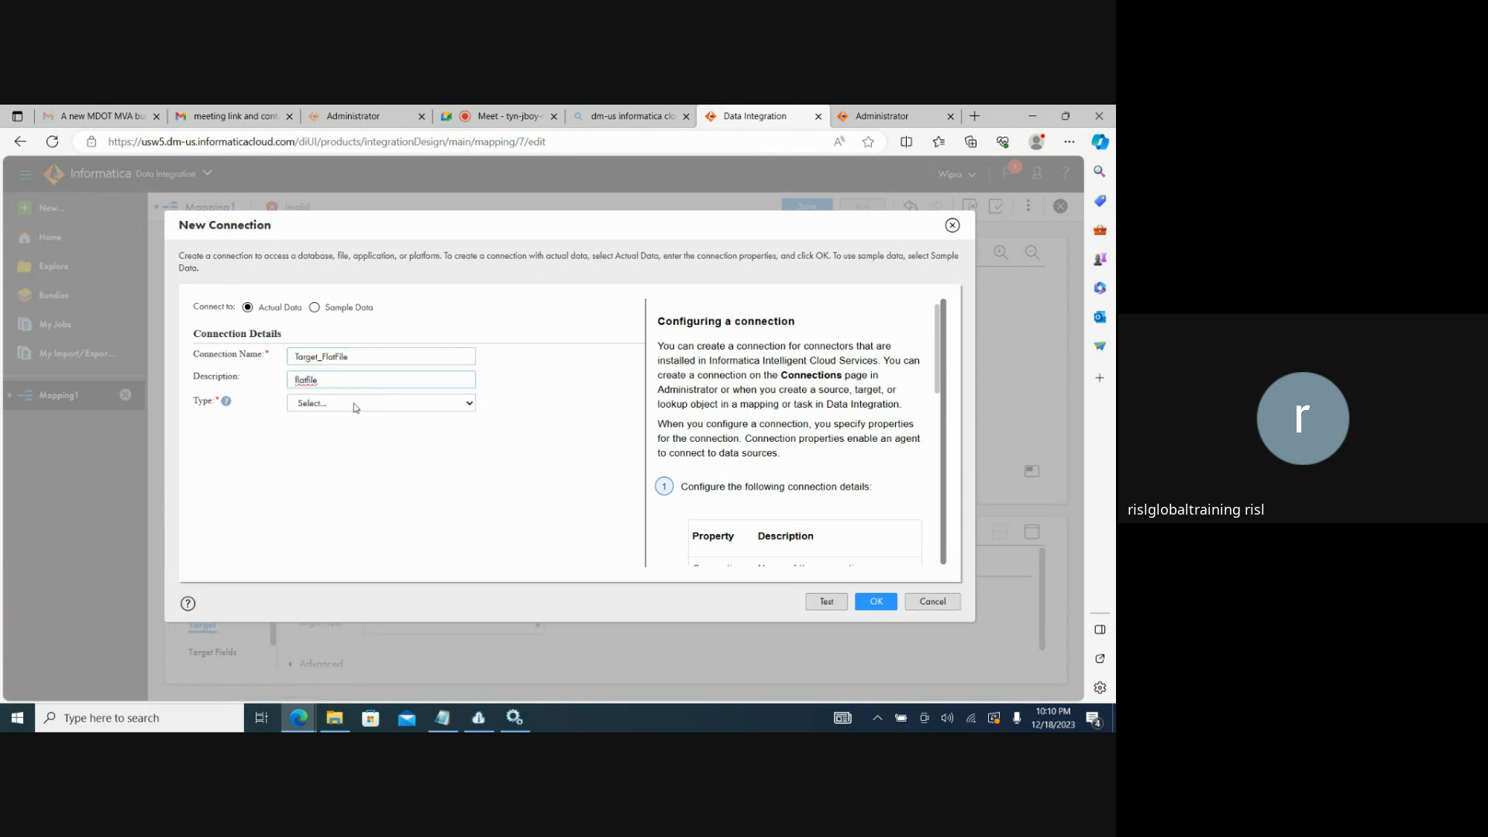
Set the connection type to Flat File, with the desktop Secure Agent as runtime environment and C:\Target as directory.
{"action": "left_click", "coordinate": [339, 408]}
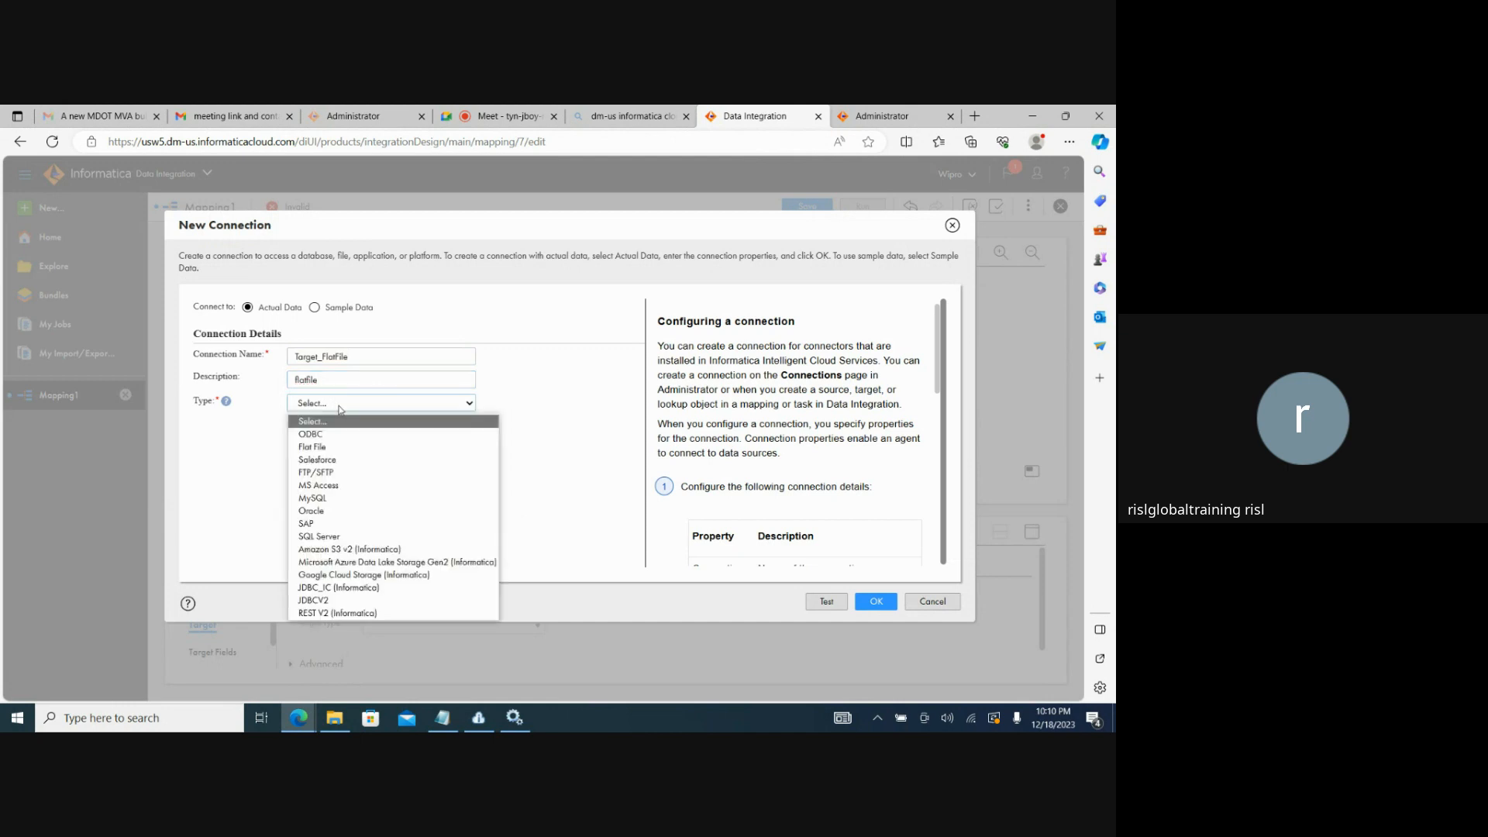
{"action": "left_click", "coordinate": [326, 446]}
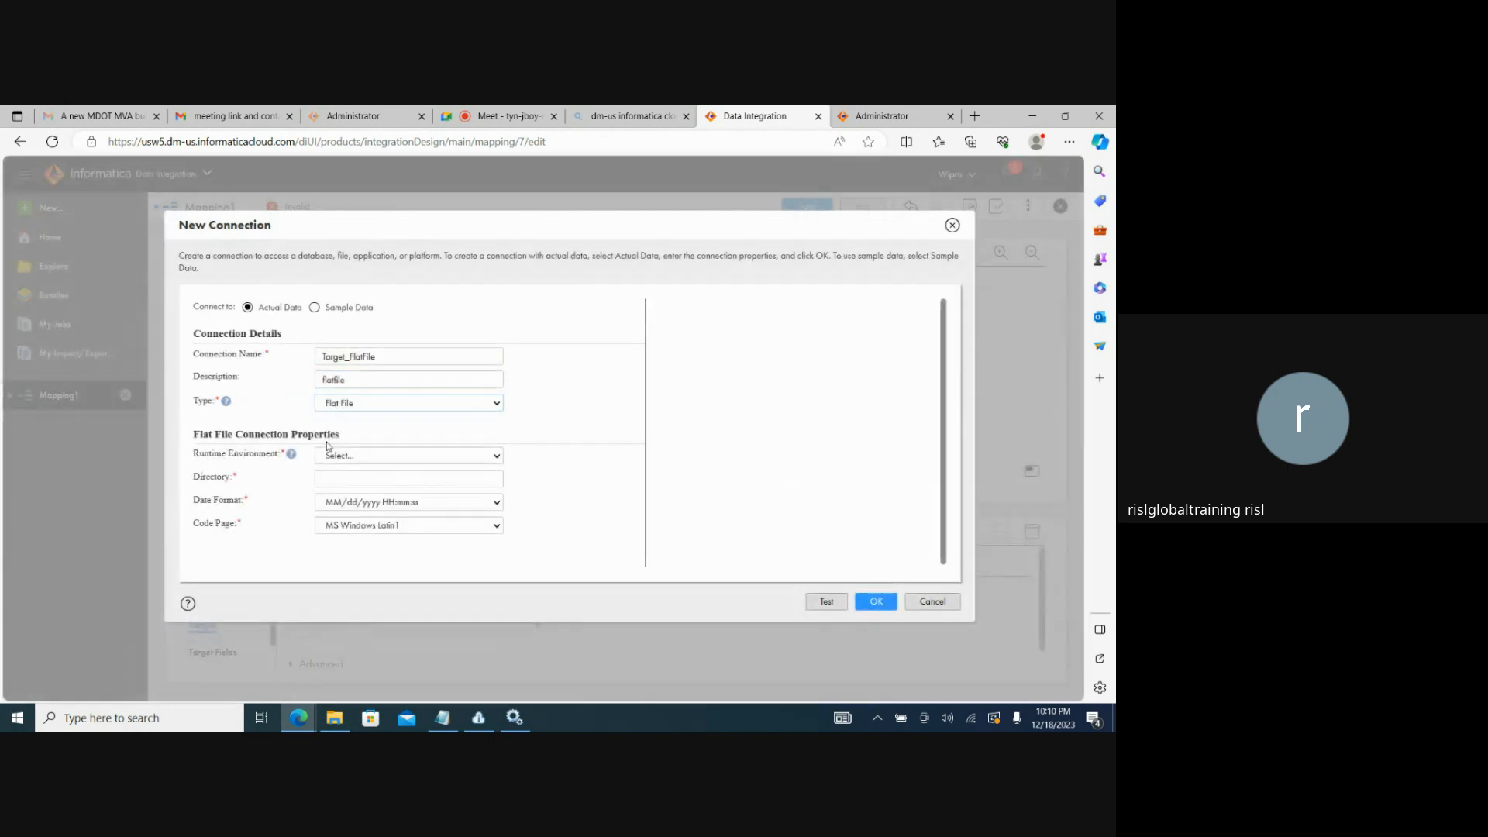
{"action": "left_click", "coordinate": [365, 457]}
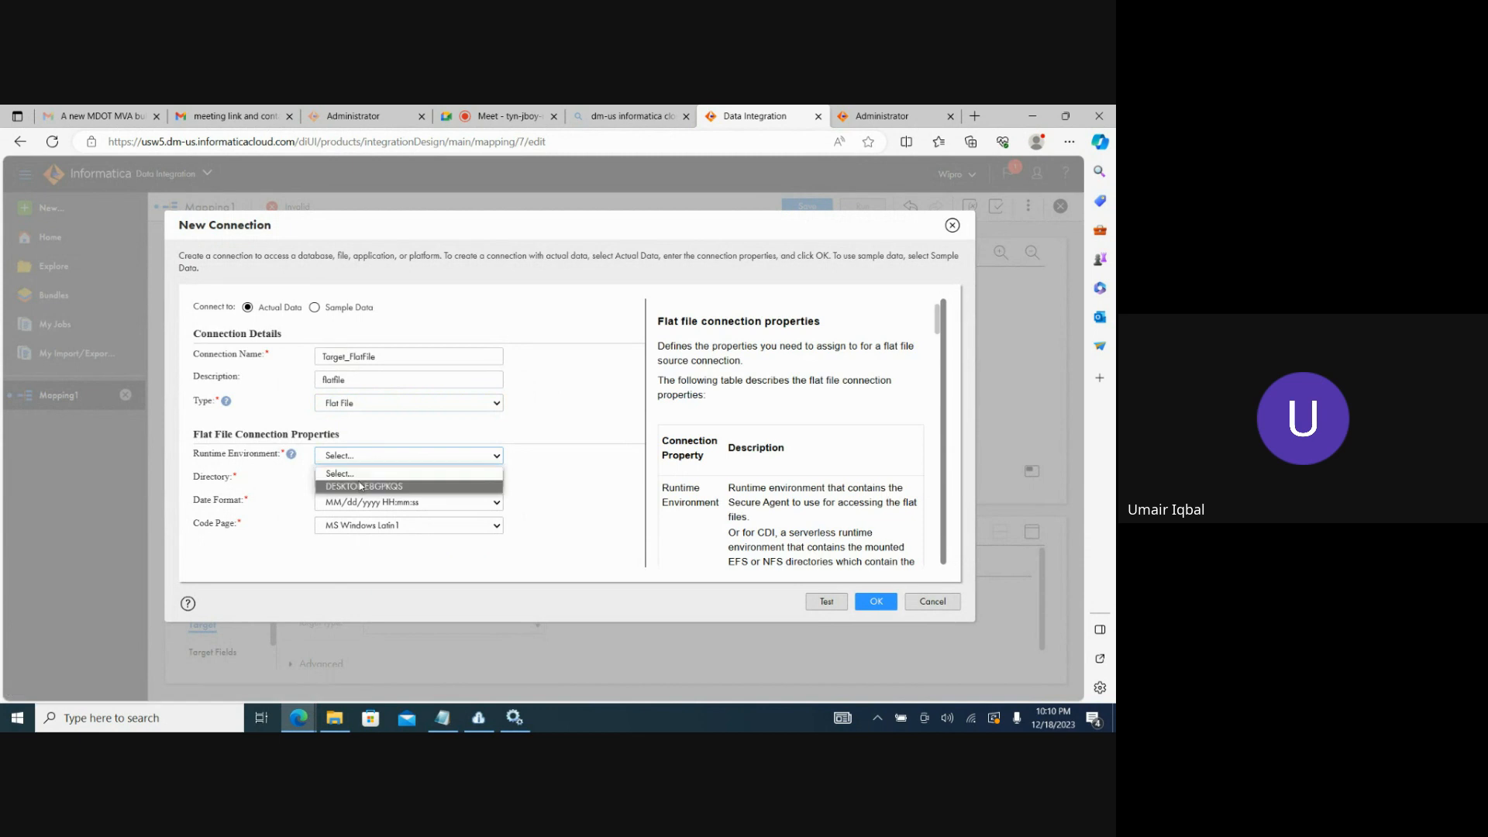
{"action": "left_click", "coordinate": [360, 485]}
{"action": "left_click", "coordinate": [343, 479]}
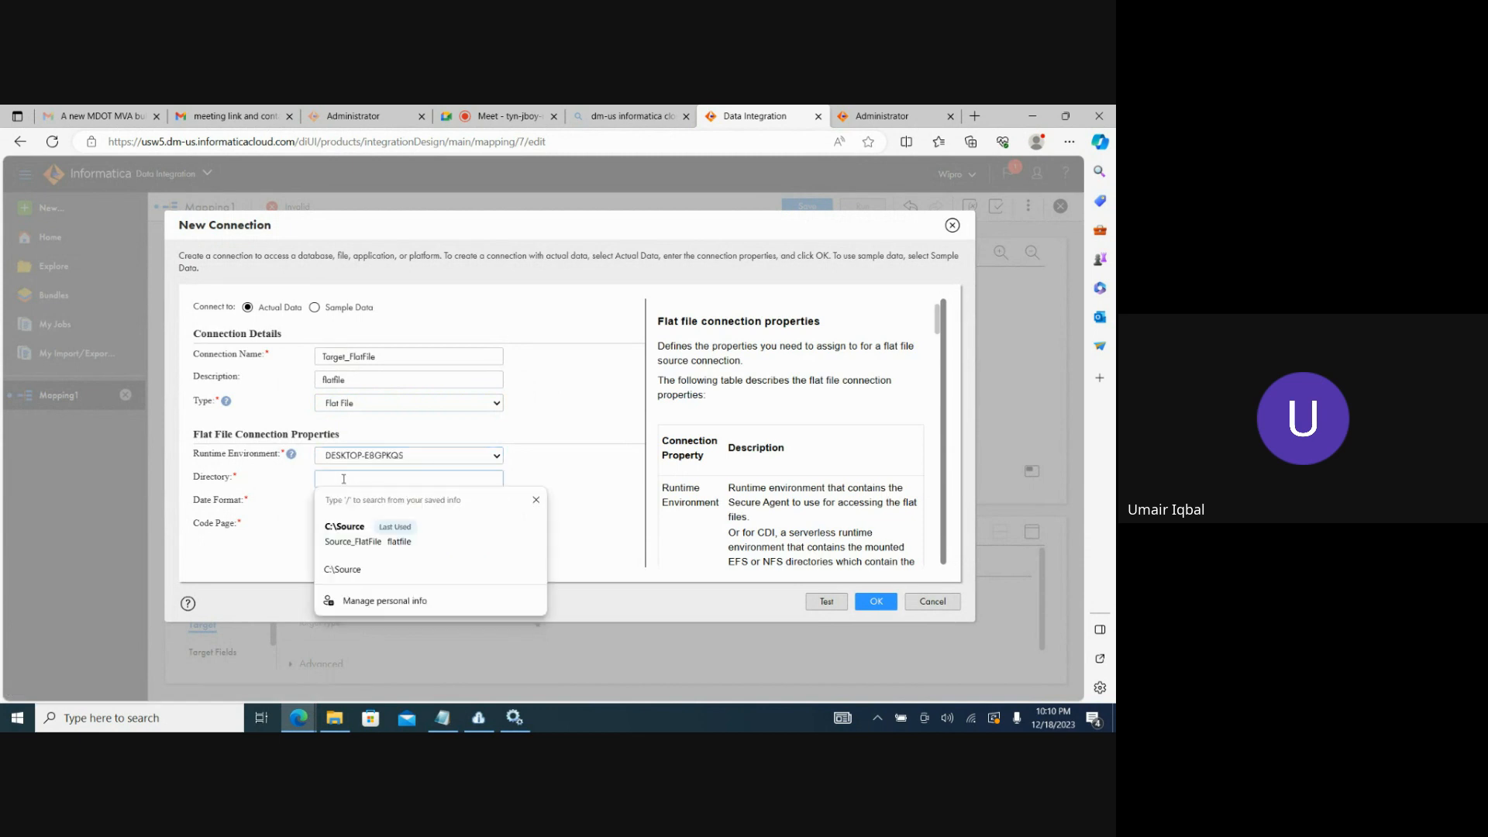
{"action": "key", "text": "ctrl+v"}
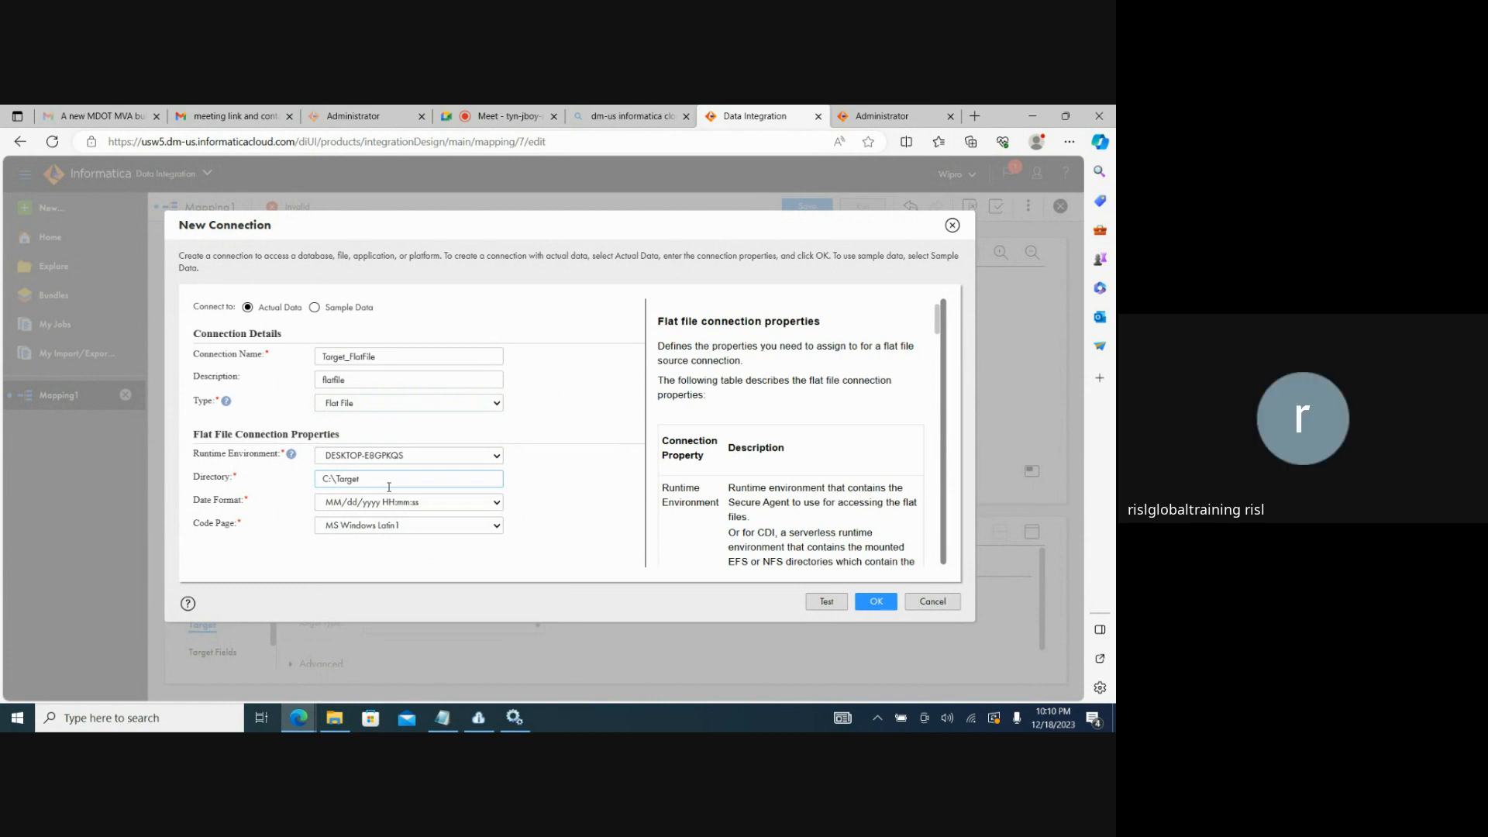
Test the Target_FlatFile connection and save it.
{"action": "left_click", "coordinate": [817, 612]}
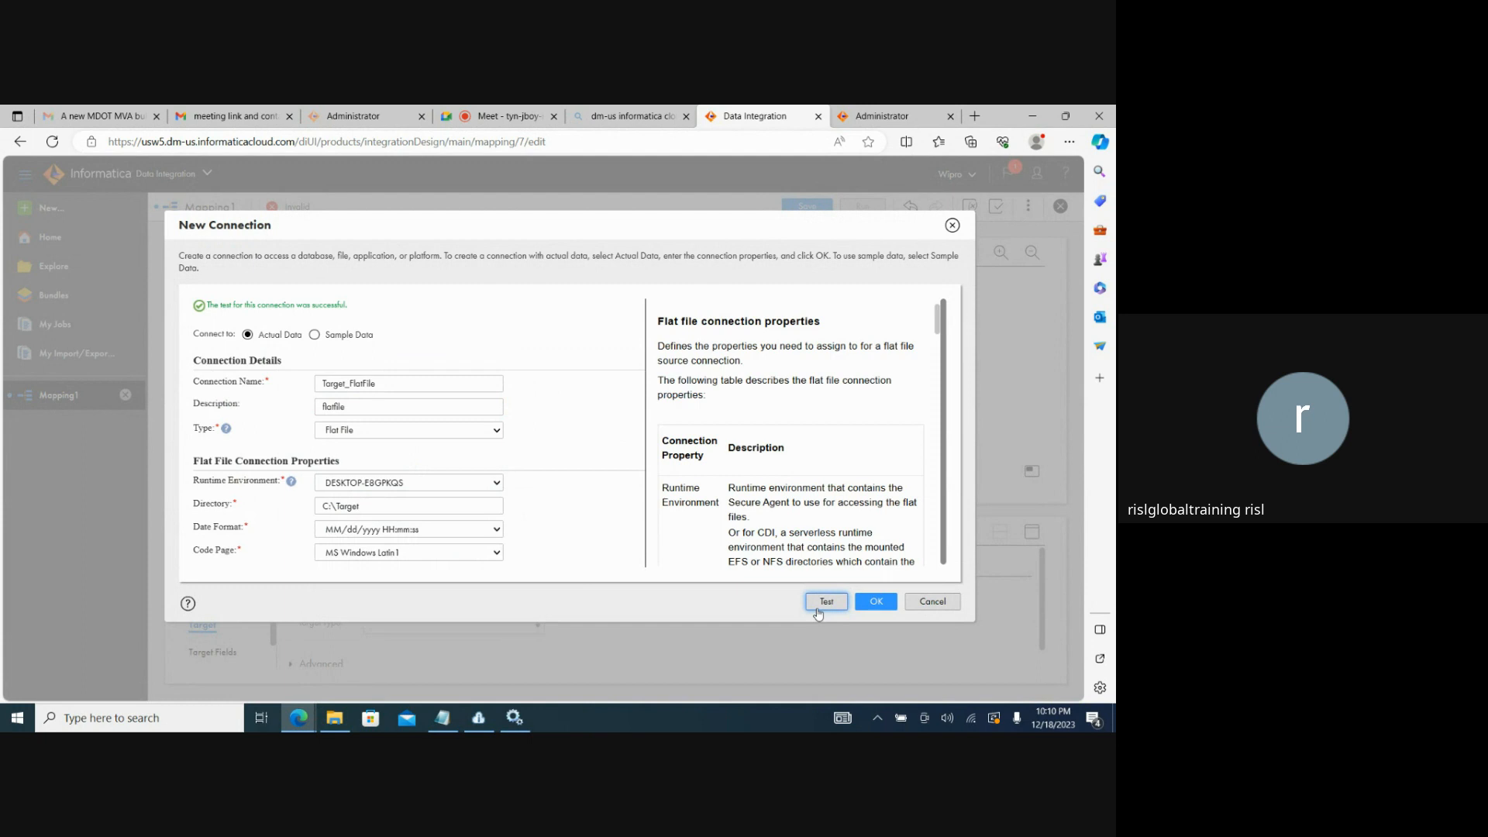
{"action": "left_click", "coordinate": [871, 610]}
{"action": "left_click", "coordinate": [871, 610]}
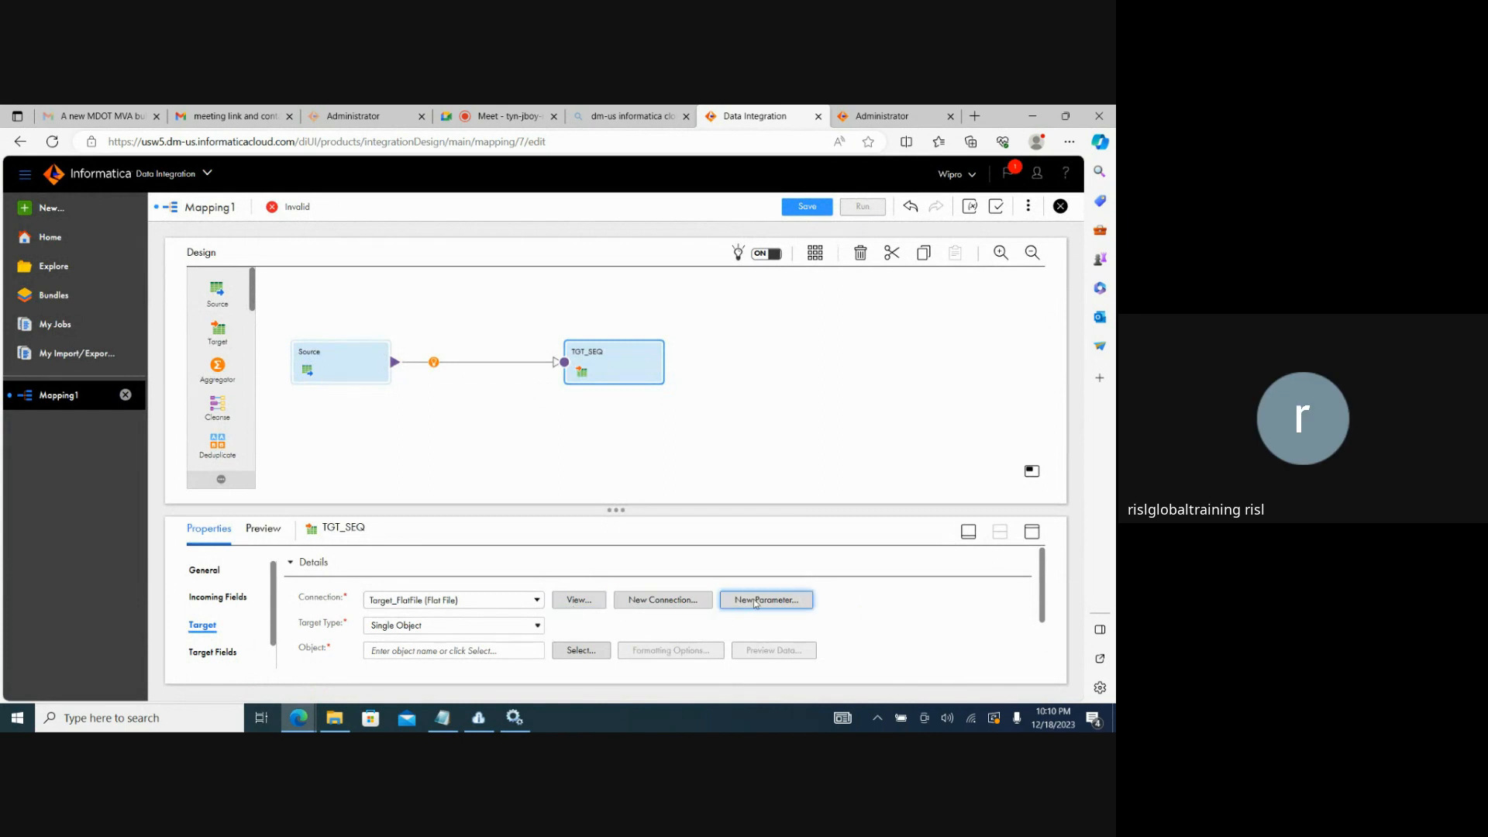
Review the properties of the Target_FlatFile connection and its Sample Data options, keeping Actual Data selected.
{"action": "left_click", "coordinate": [579, 600]}
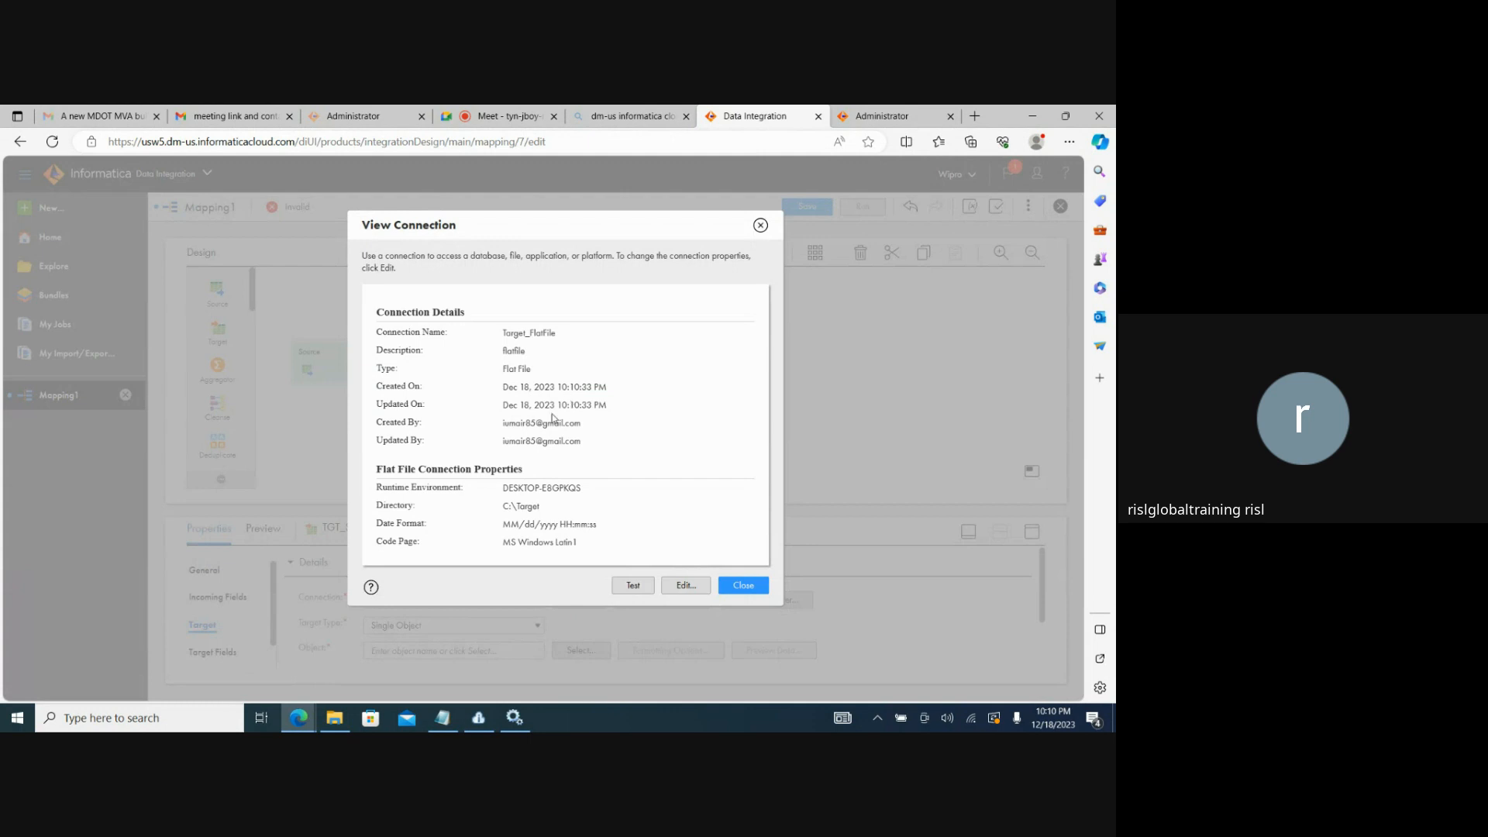
{"action": "left_click", "coordinate": [681, 584]}
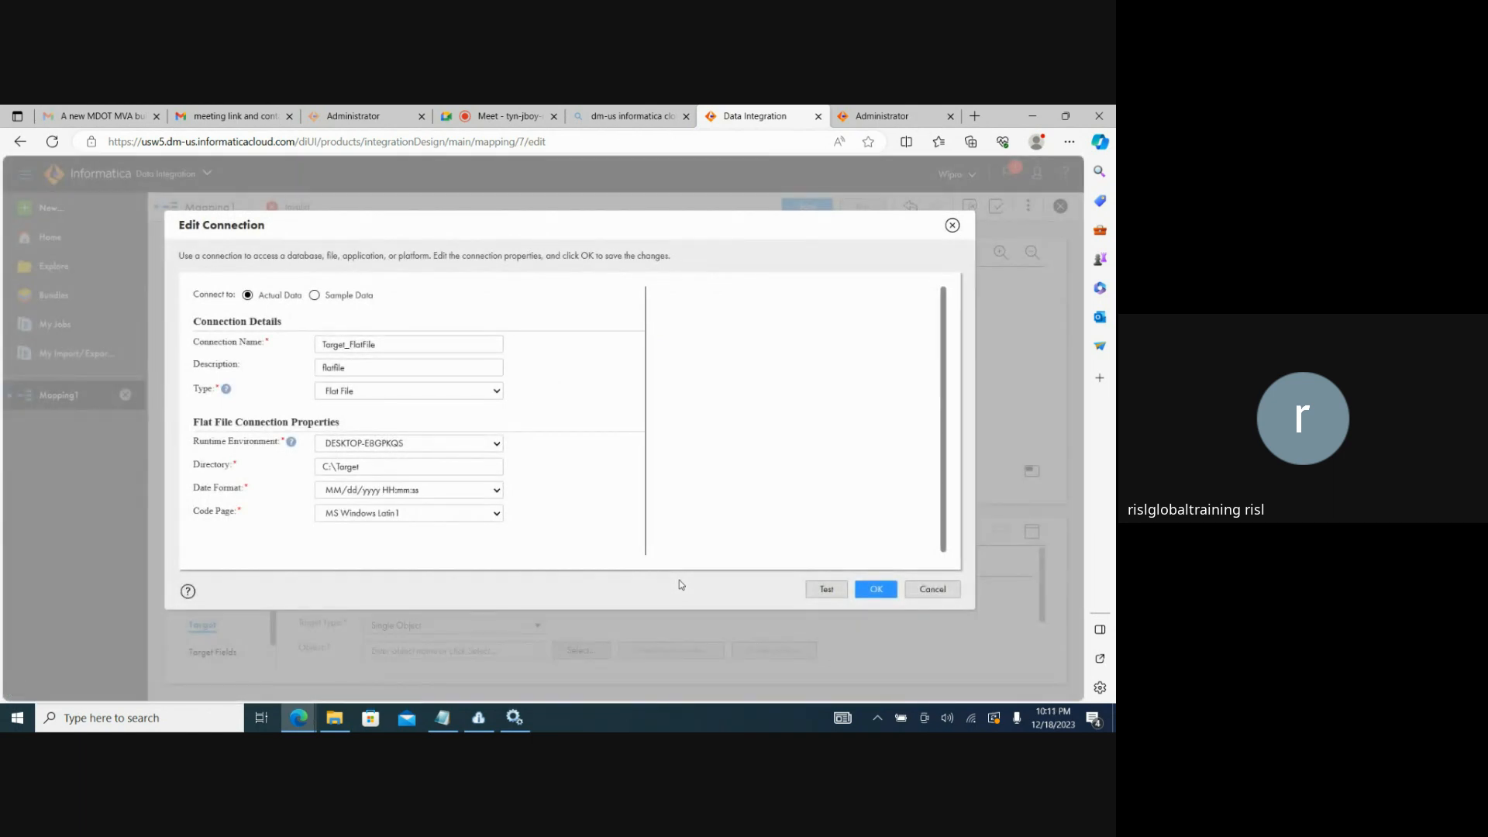
{"action": "left_click", "coordinate": [316, 296]}
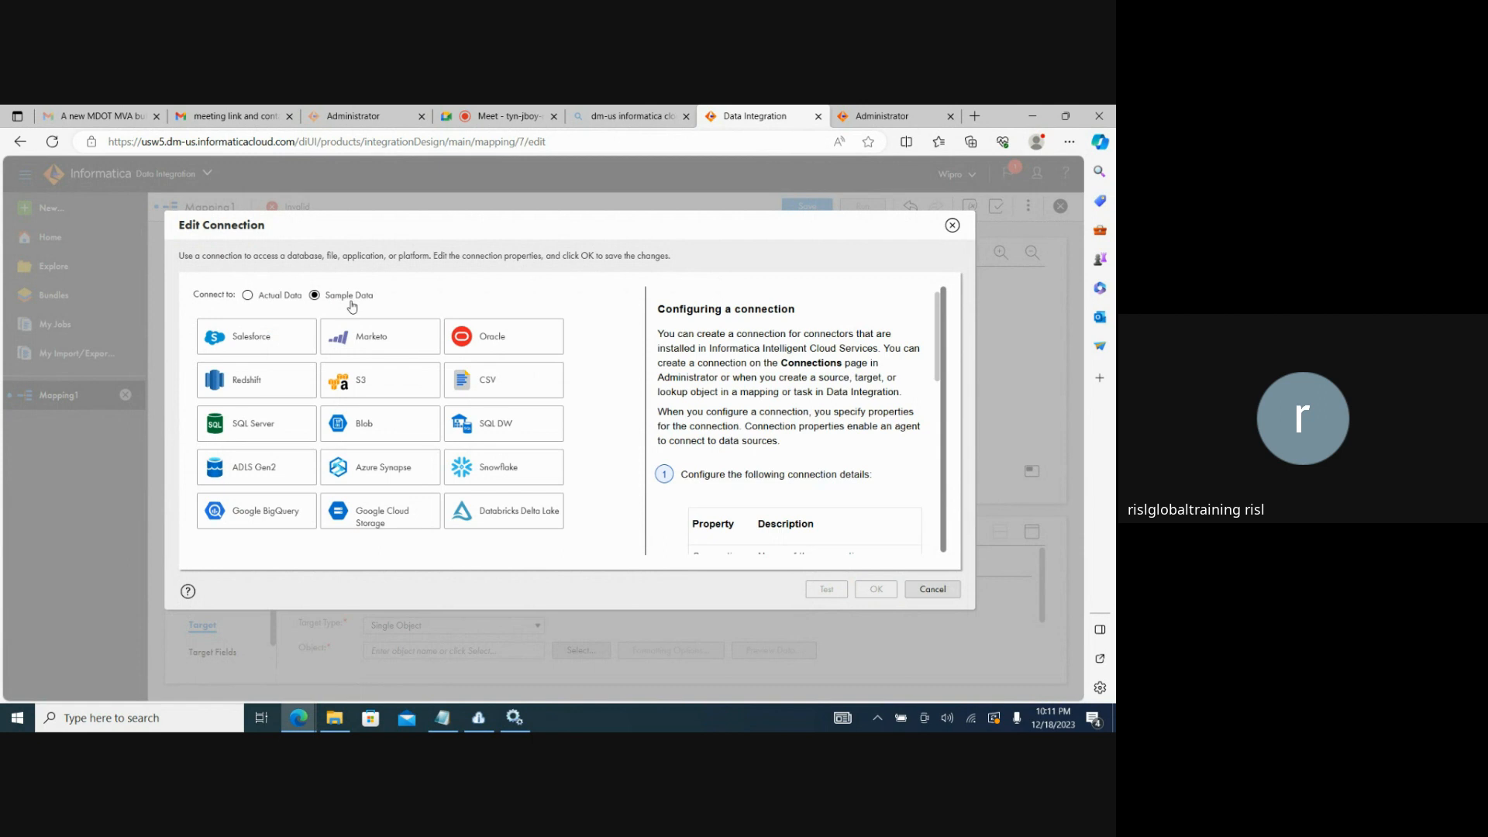
{"action": "left_click", "coordinate": [263, 299]}
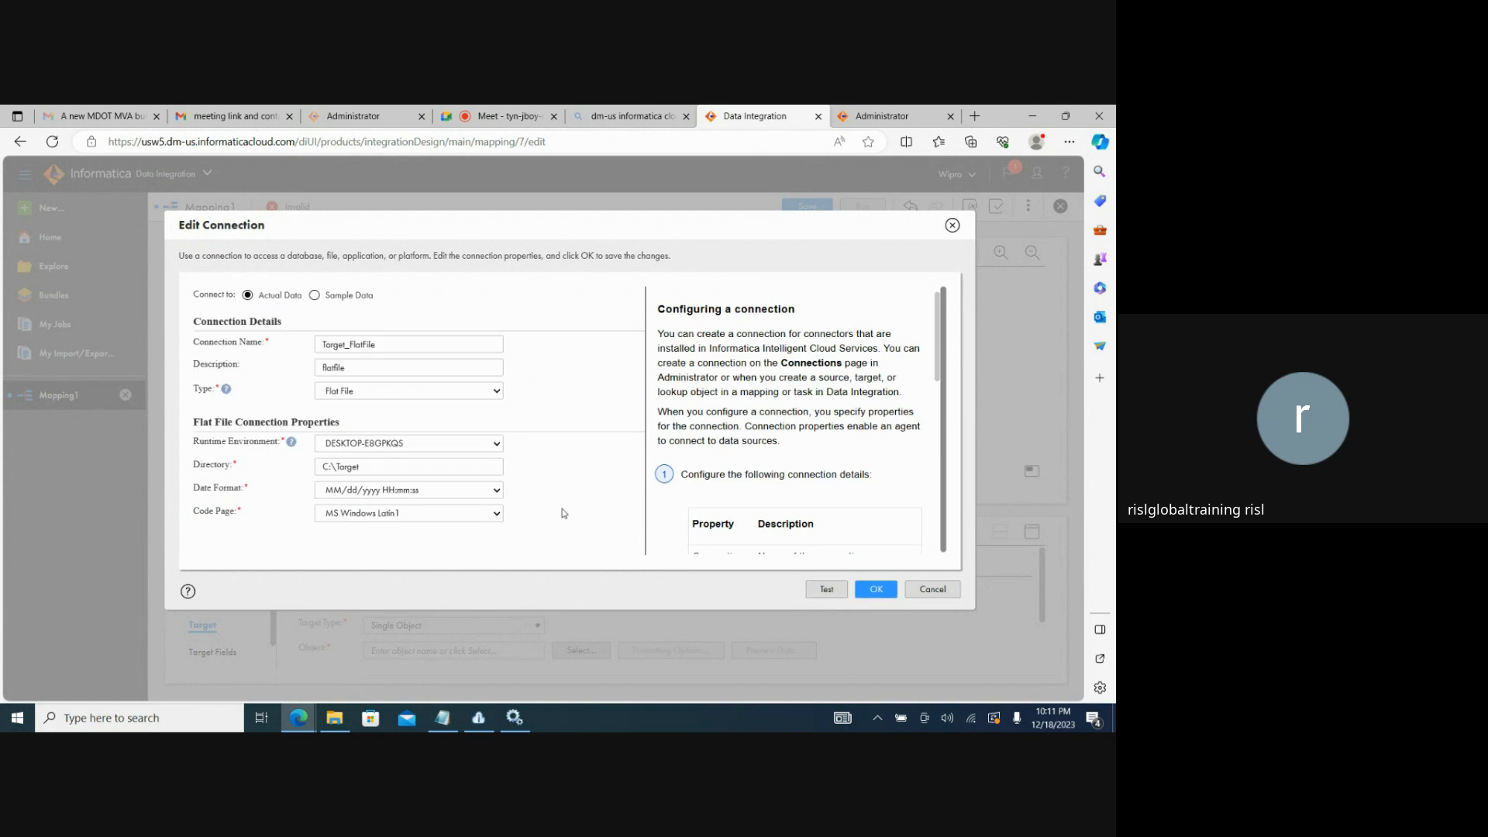
{"action": "left_click", "coordinate": [878, 589]}
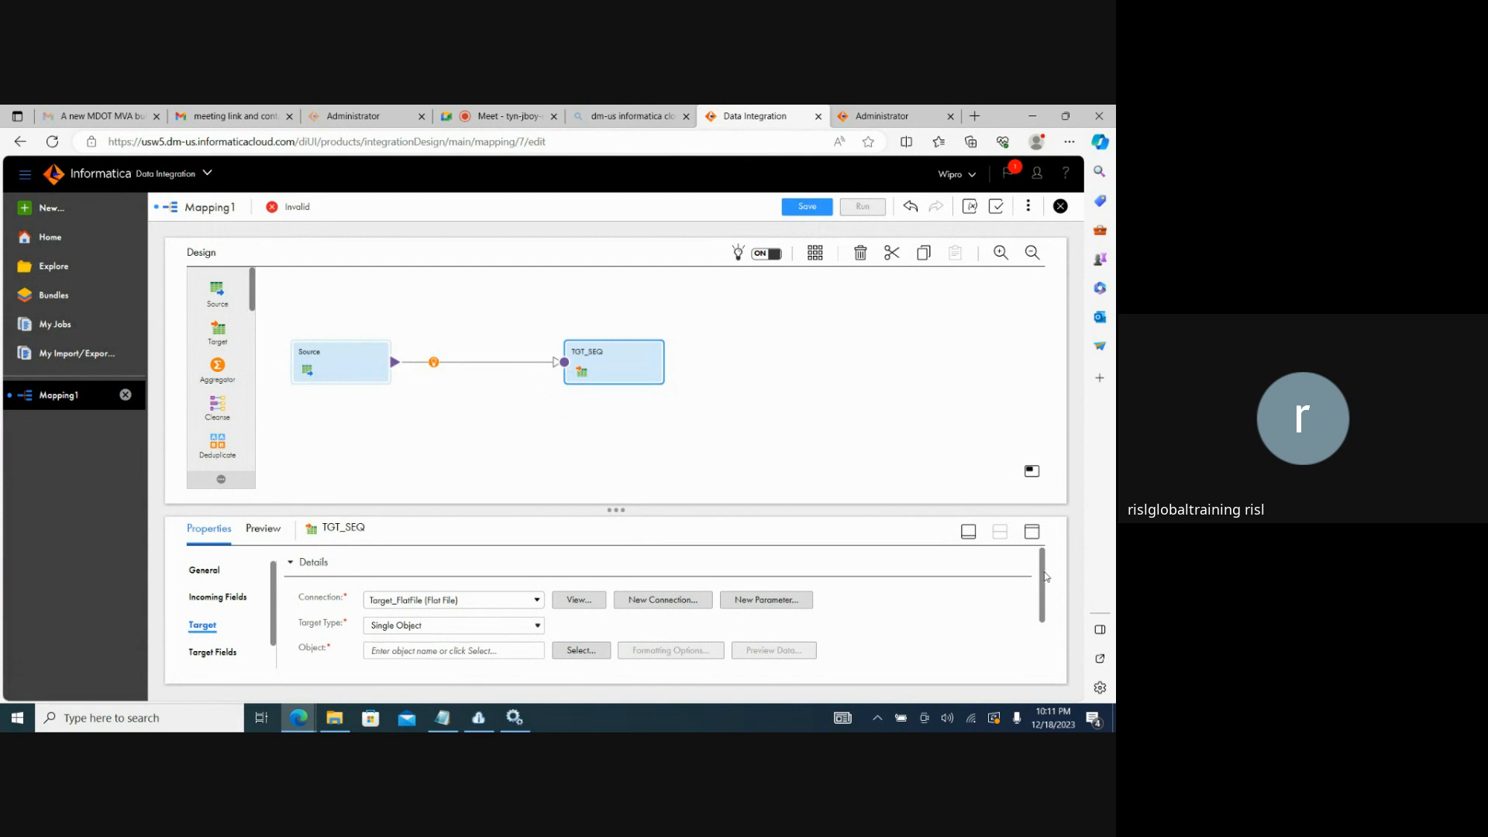
{"action": "left_click_drag", "start_coordinate": [1045, 576], "coordinate": [1046, 587]}
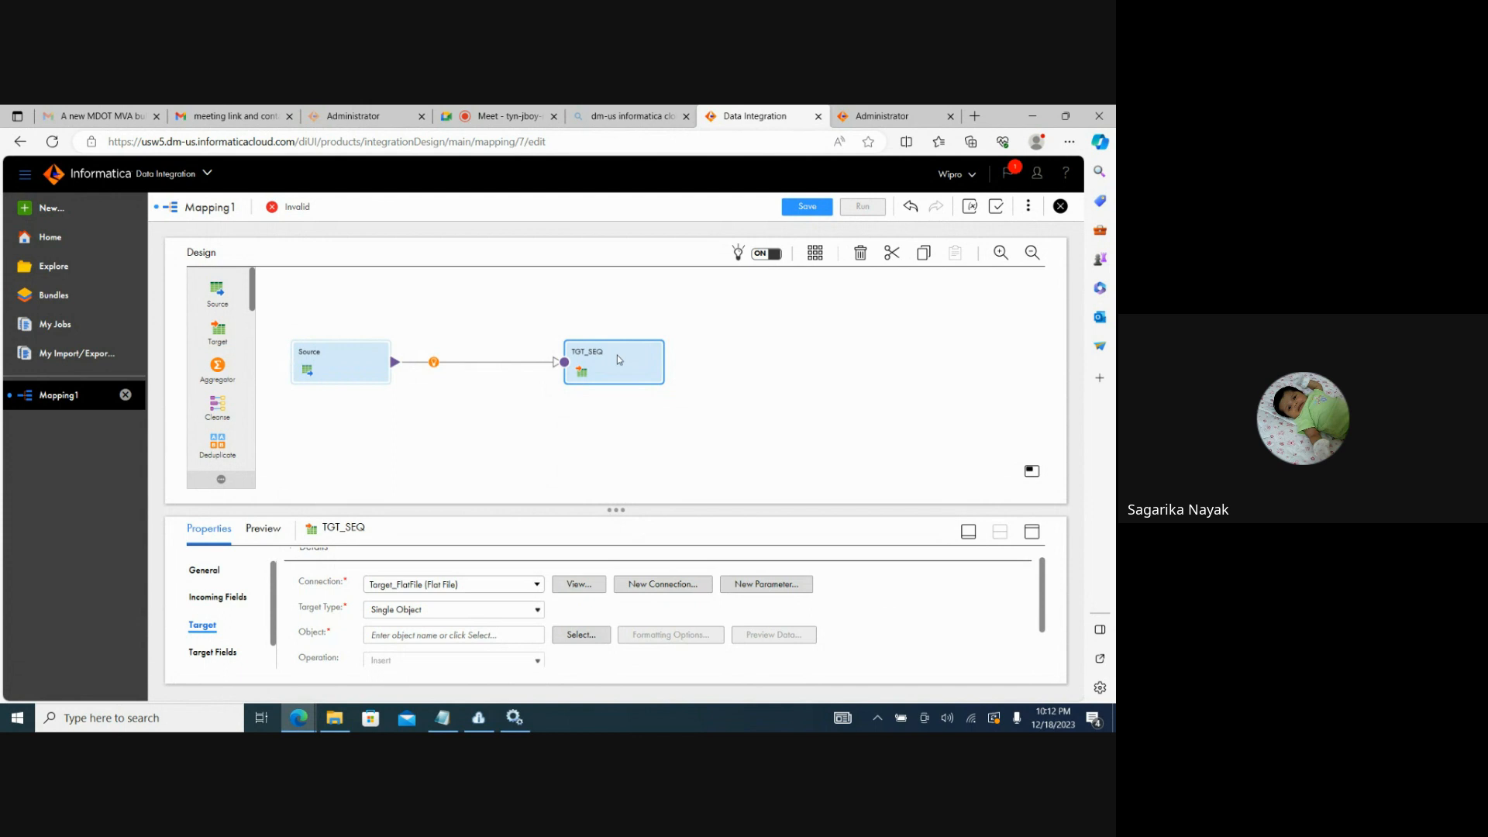
Rename the mapping as Mapping_Source_Target and save it.
{"action": "left_click", "coordinate": [711, 383]}
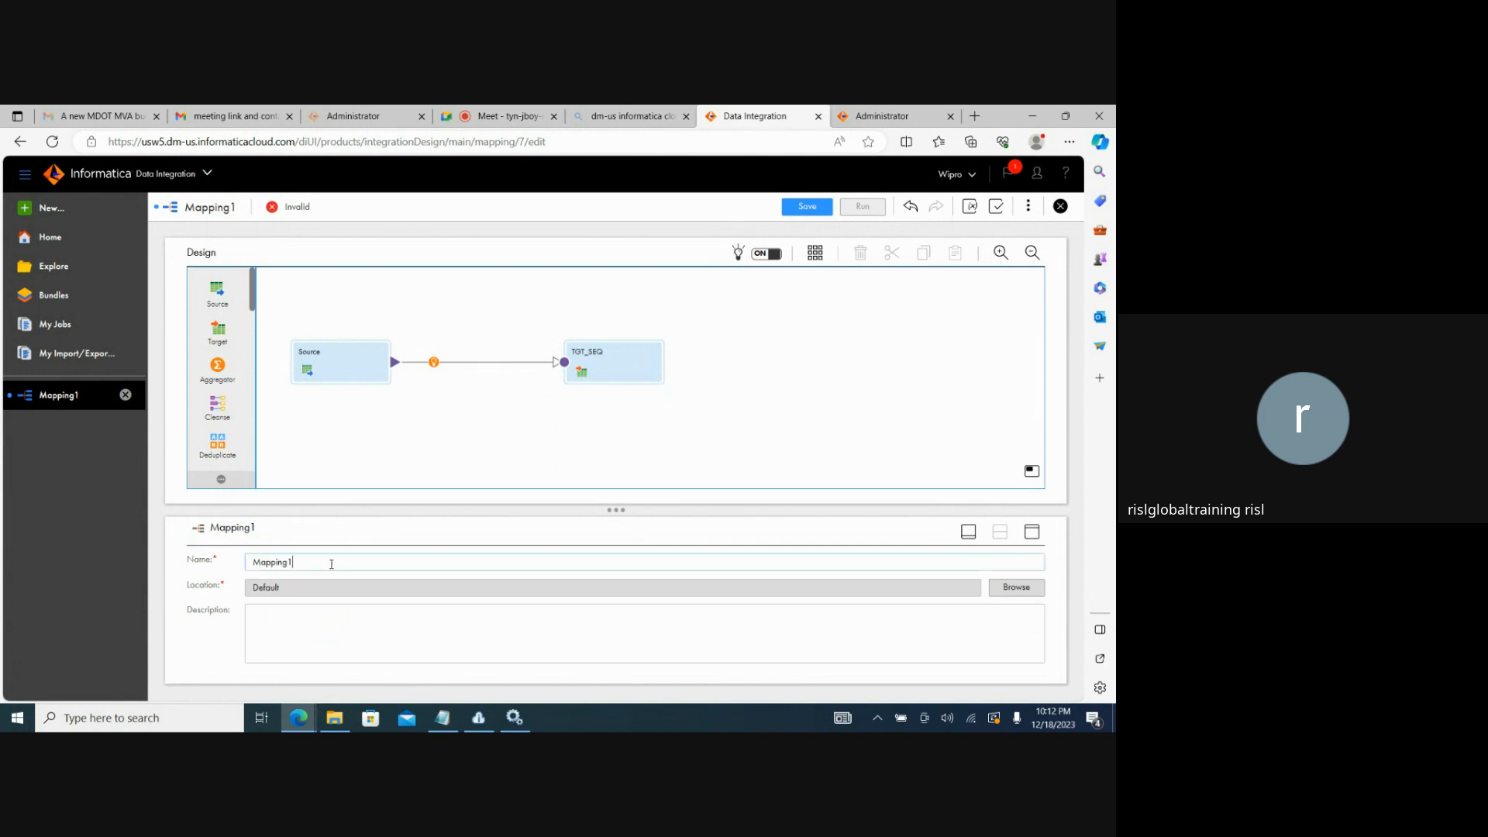
{"action": "key", "text": "BackSpace"}
{"action": "key", "text": "BackSpace"}
{"action": "key", "text": "BackSpace"}
{"action": "key", "text": "BackSpace"}
{"action": "key", "text": "BackSpace"}
{"action": "key", "text": "BackSpace"}
{"action": "key", "text": "BackSpace"}
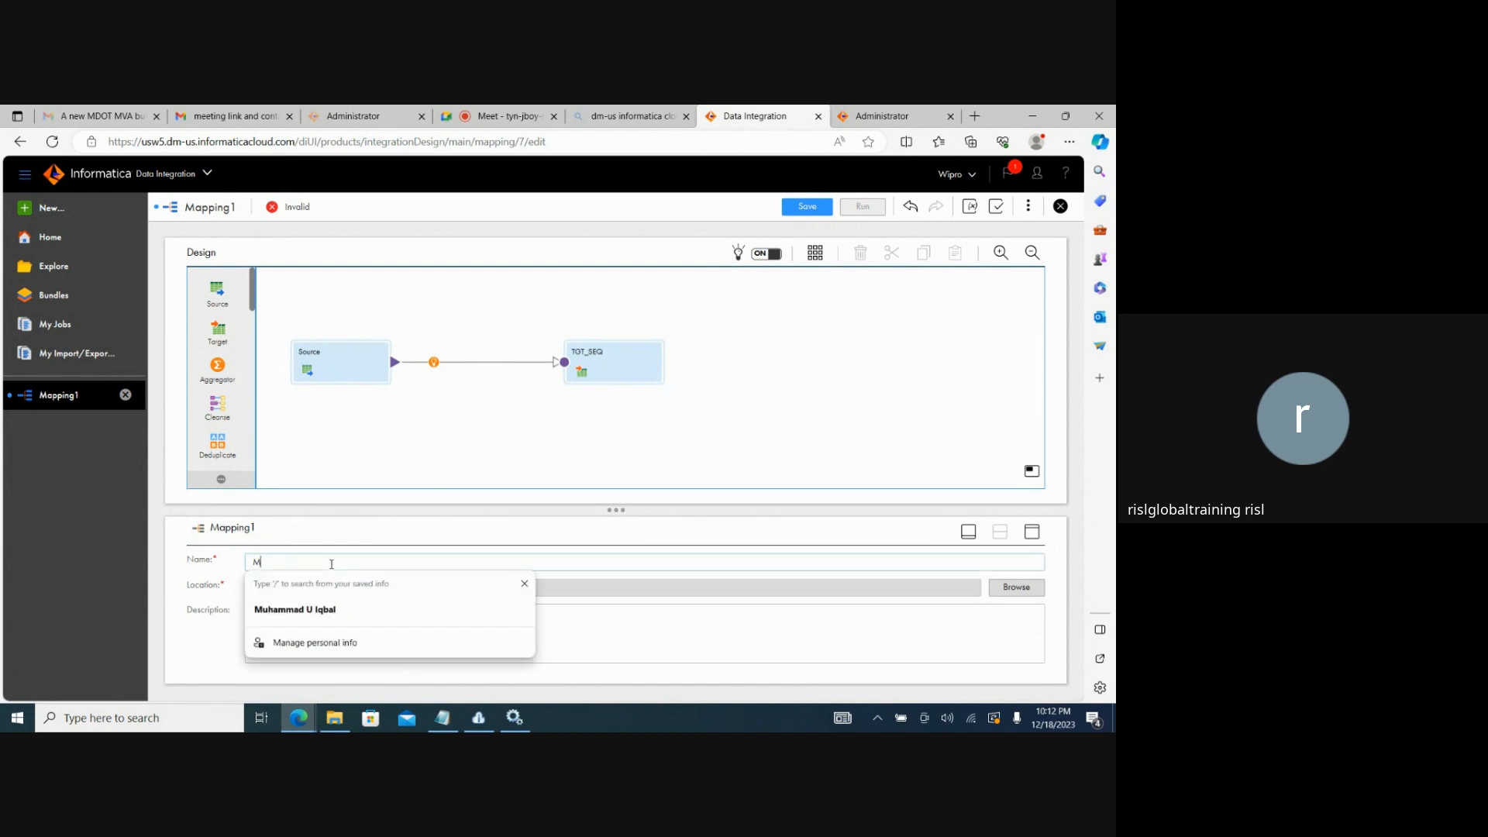
{"action": "type", "text": "Map"}
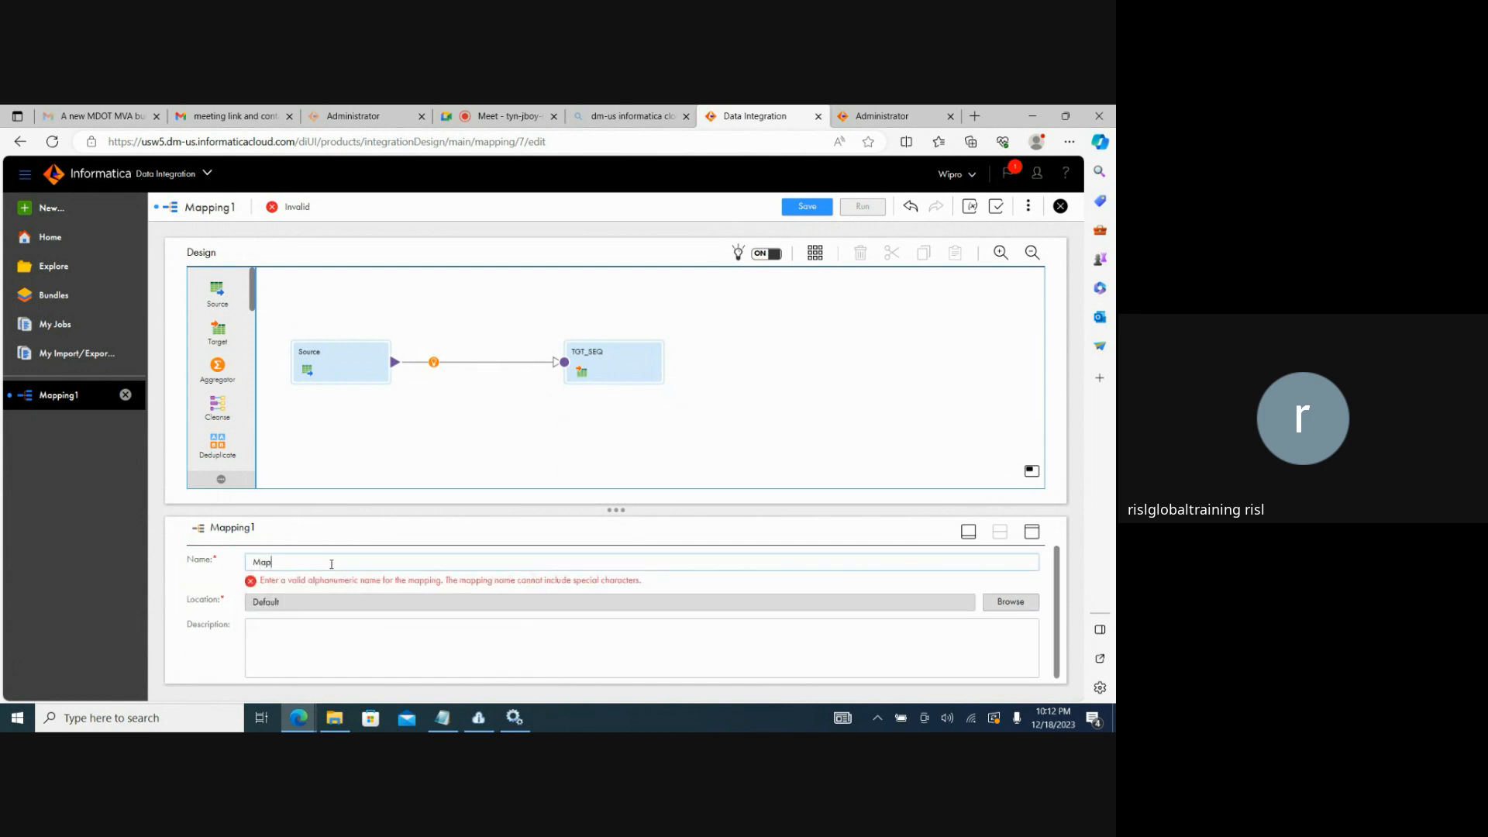
{"action": "type", "text": "ping_Source_"}
{"action": "type", "text": "ta"}
{"action": "type", "text": "arget"}
{"action": "left_click", "coordinate": [399, 567]}
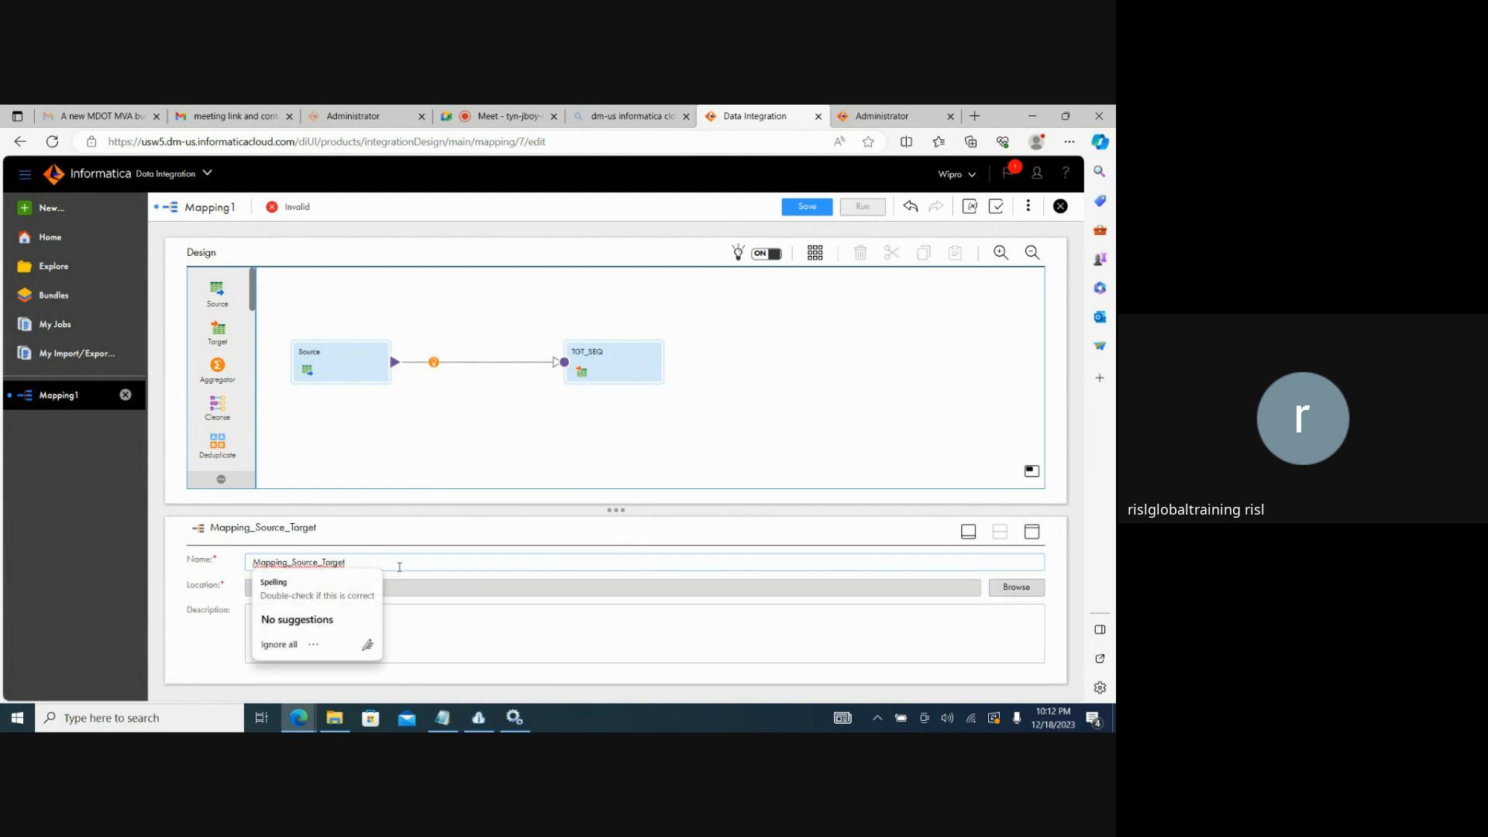
{"action": "left_click", "coordinate": [545, 480]}
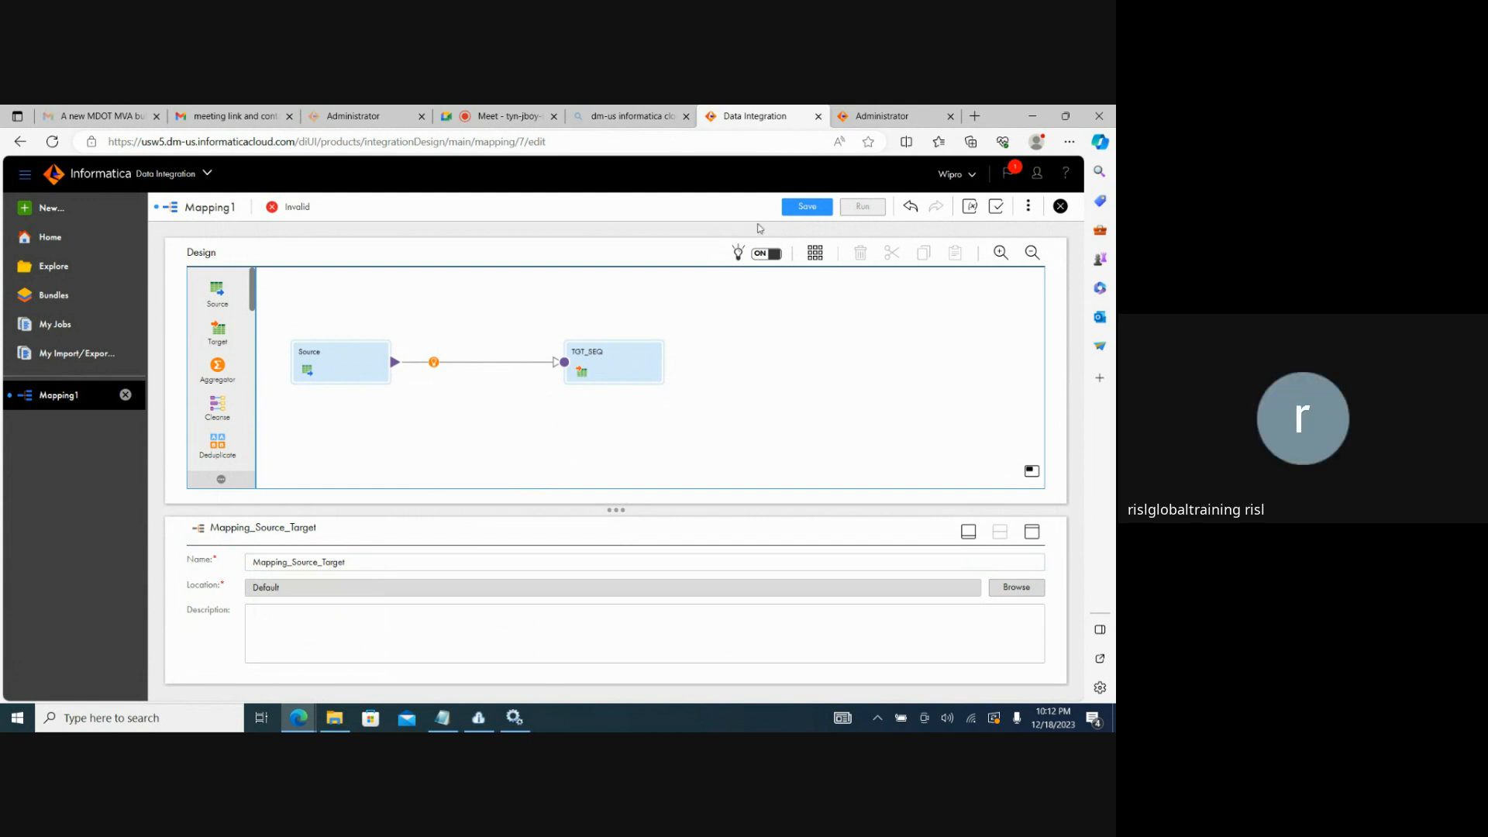
{"action": "left_click", "coordinate": [800, 207]}
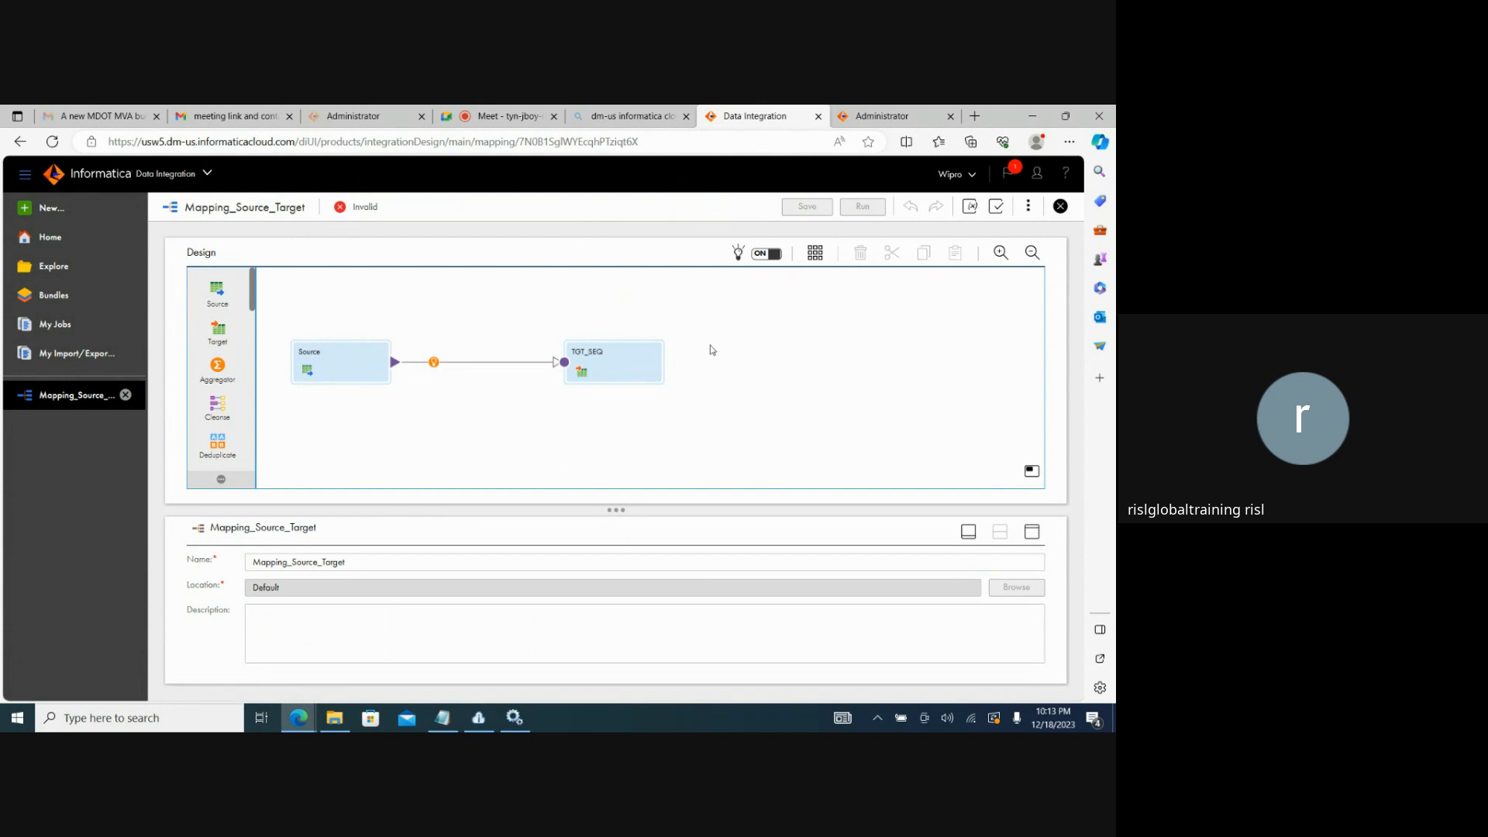
Examine the mapping's validation errors for TGT_SEQ and display that transformation's target settings.
{"action": "left_click", "coordinate": [994, 206]}
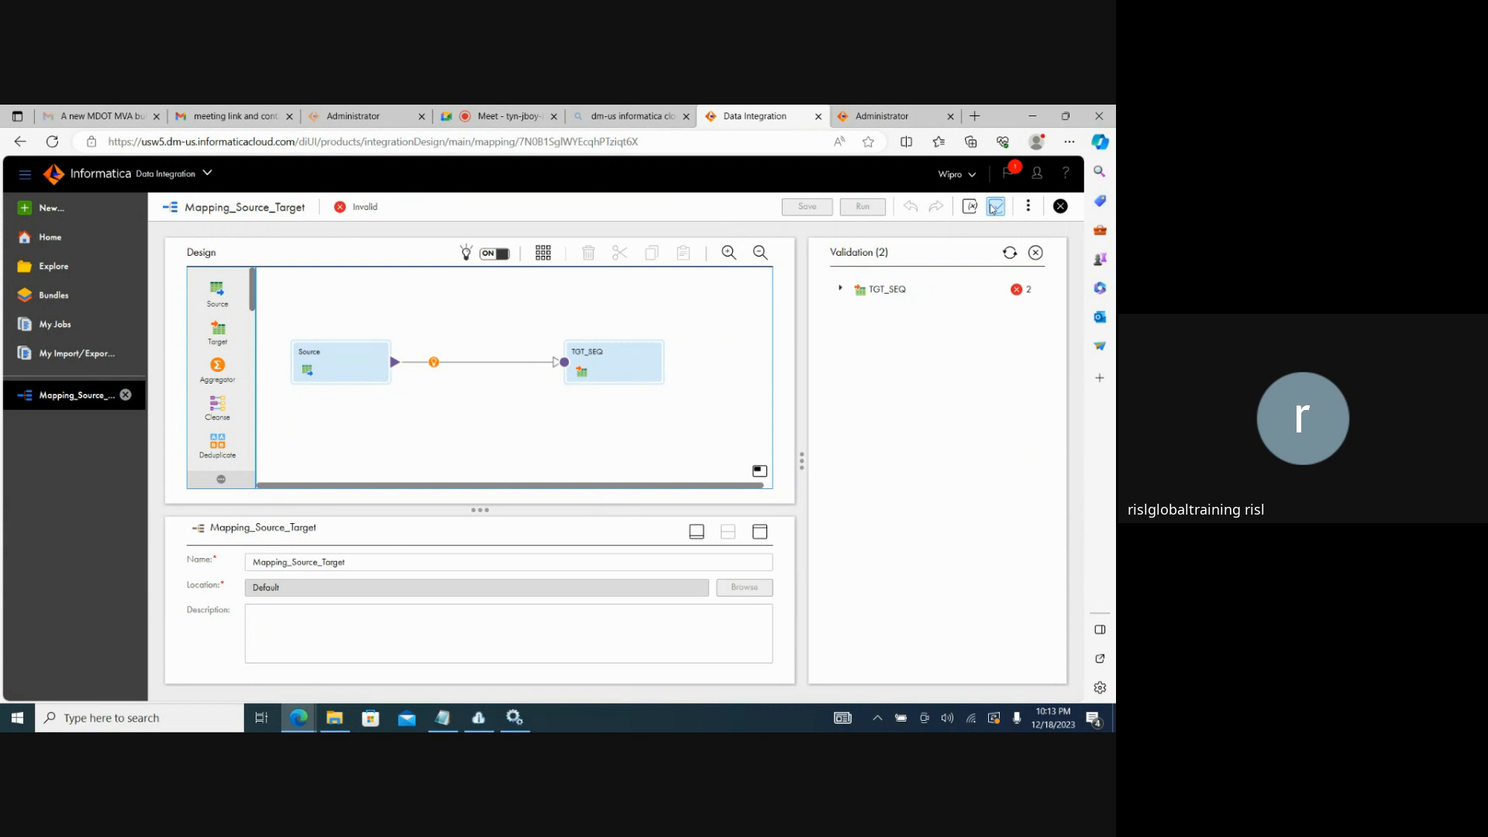
{"action": "left_click", "coordinate": [841, 290]}
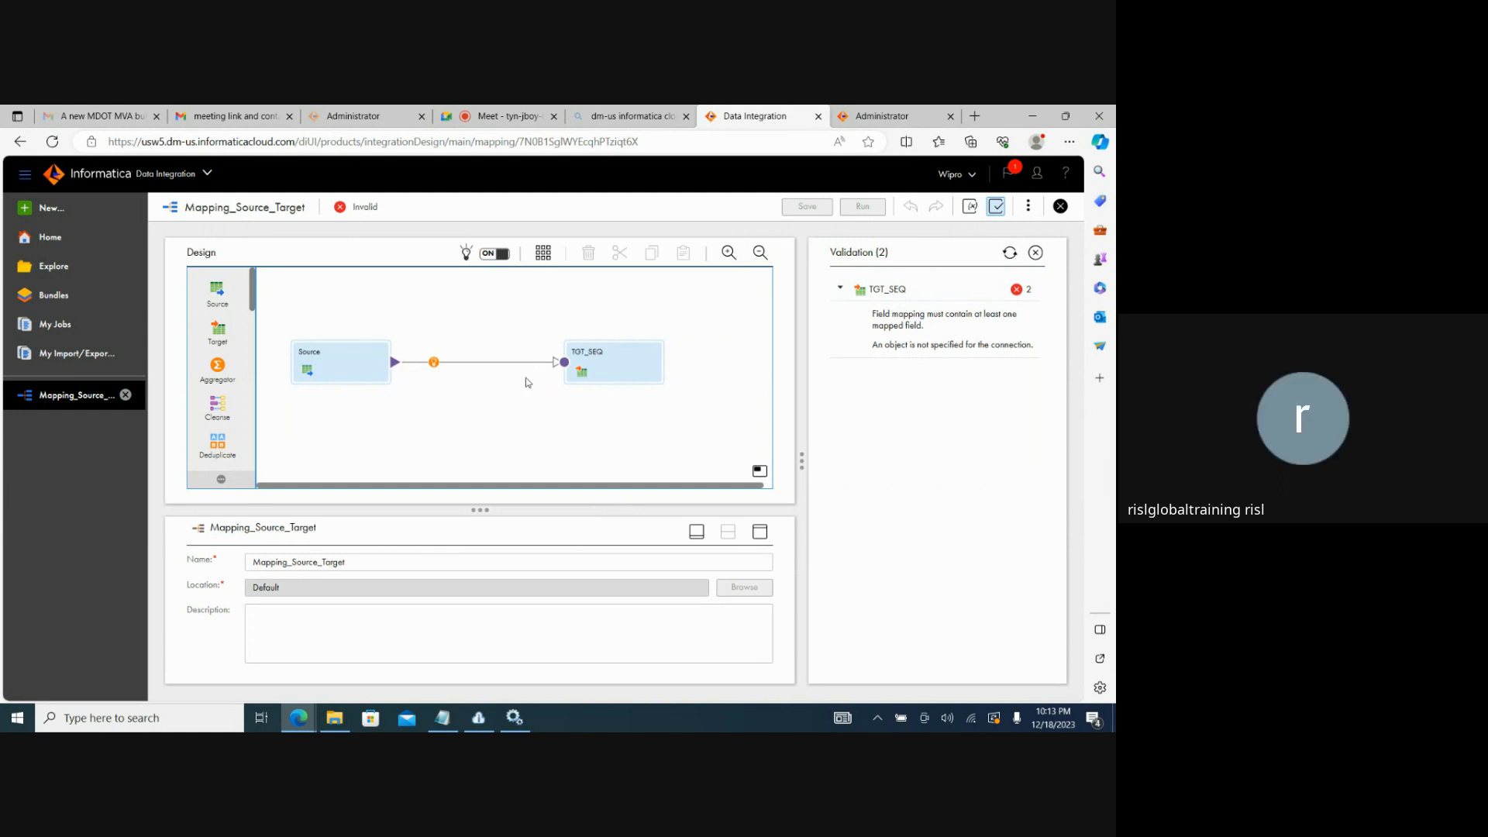
{"action": "left_click", "coordinate": [587, 364]}
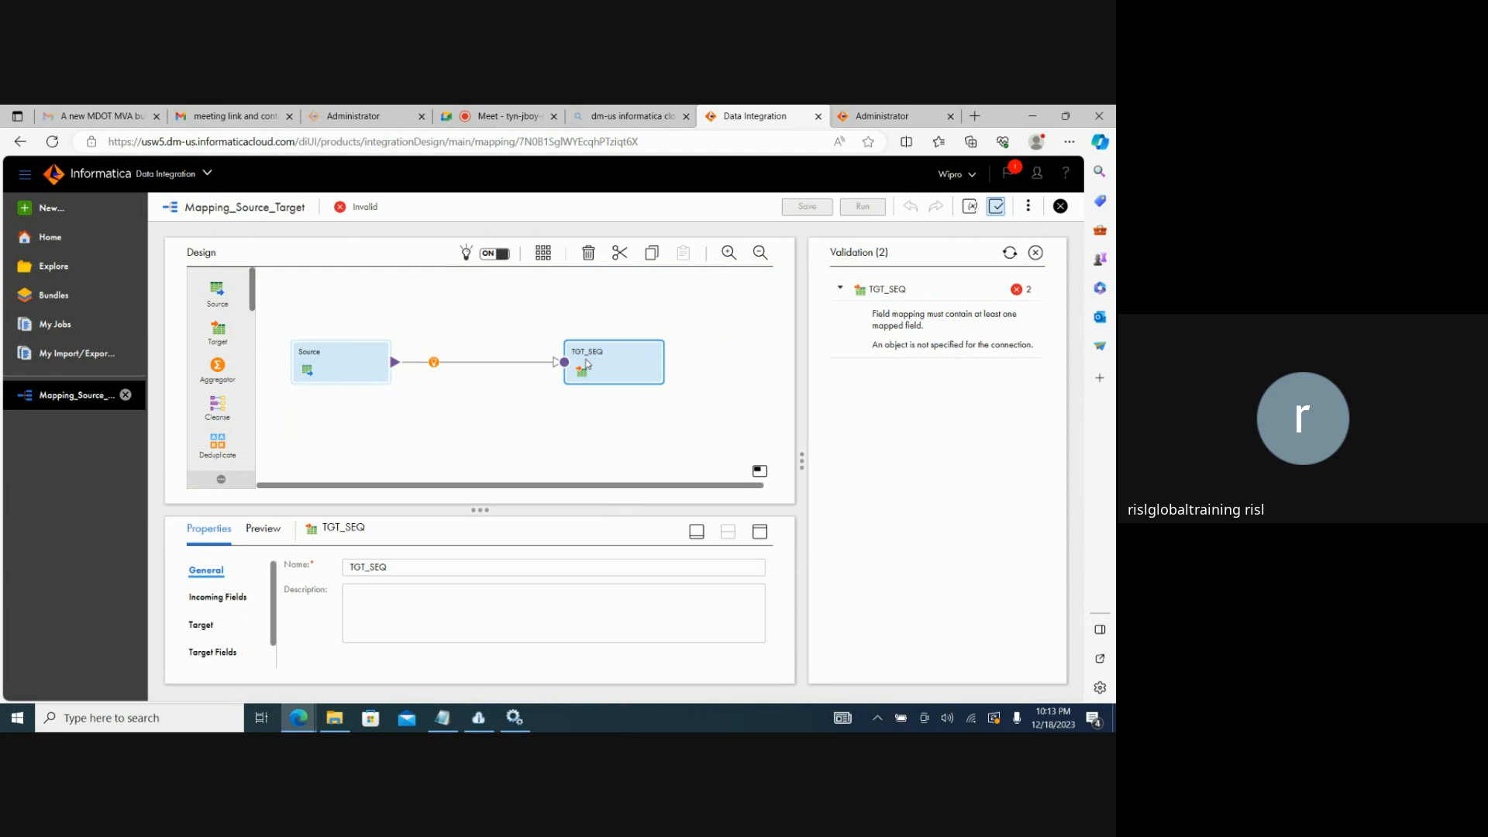
{"action": "left_click", "coordinate": [200, 624]}
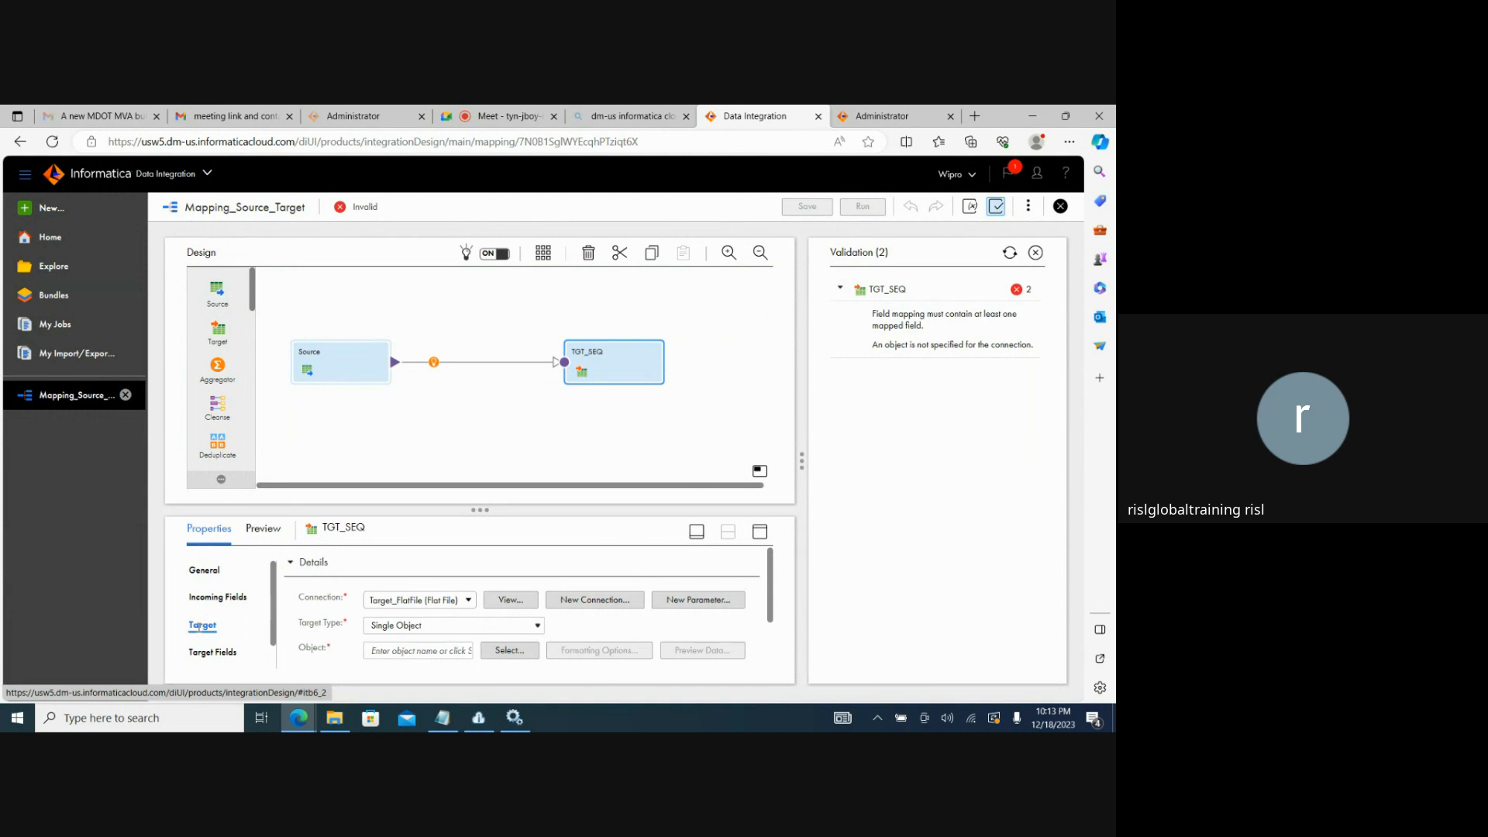
Set the TGT_SEQ target object to be created new at runtime with the static file name SEQ_TGT.txt.
{"action": "left_click", "coordinate": [486, 656]}
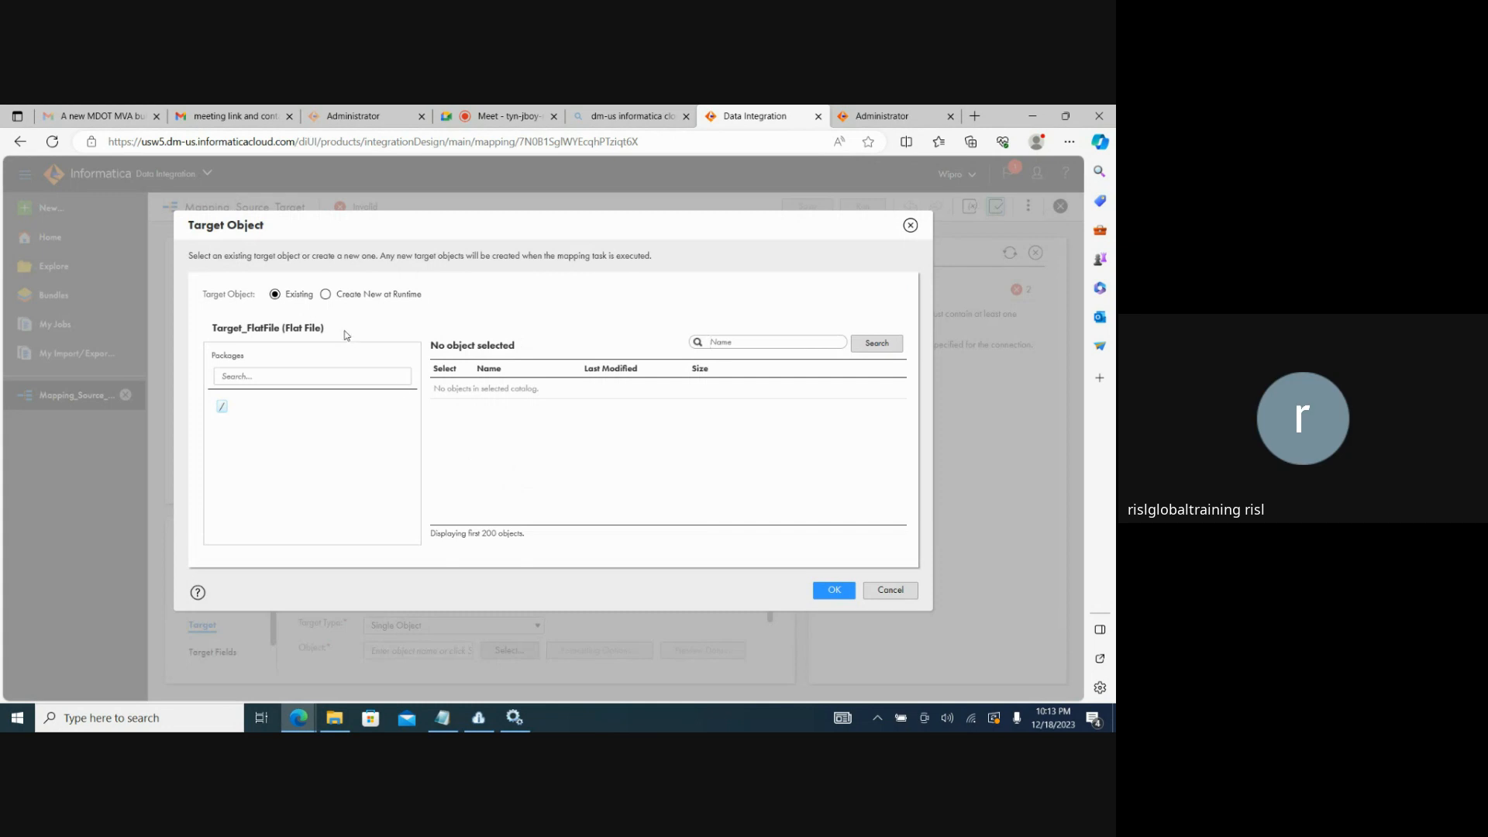
{"action": "left_click", "coordinate": [326, 295]}
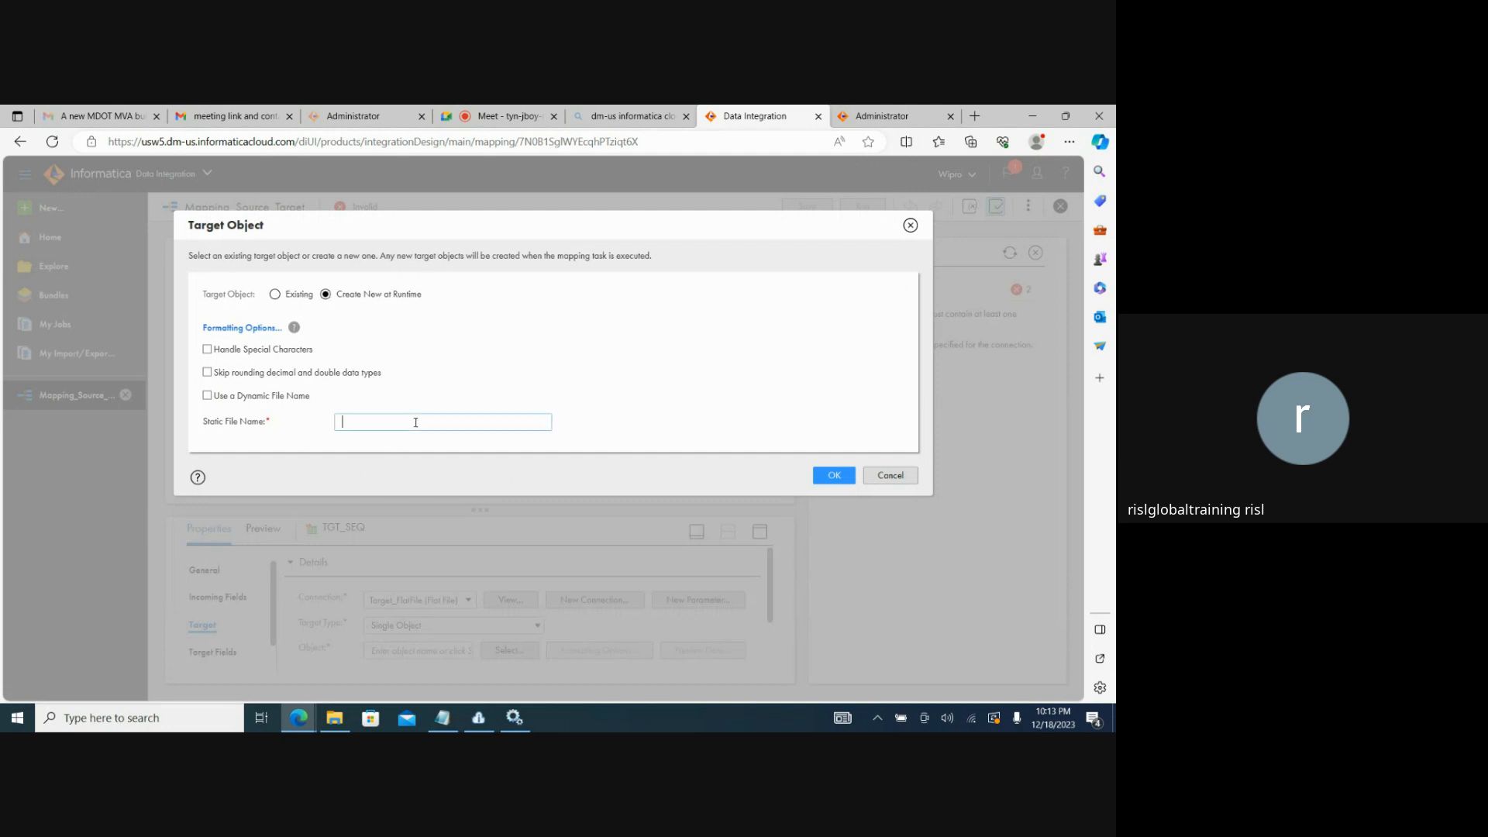
{"action": "type", "text": "To"}
{"action": "type", "text": "SEQ_"}
{"action": "type", "text": "TGT"}
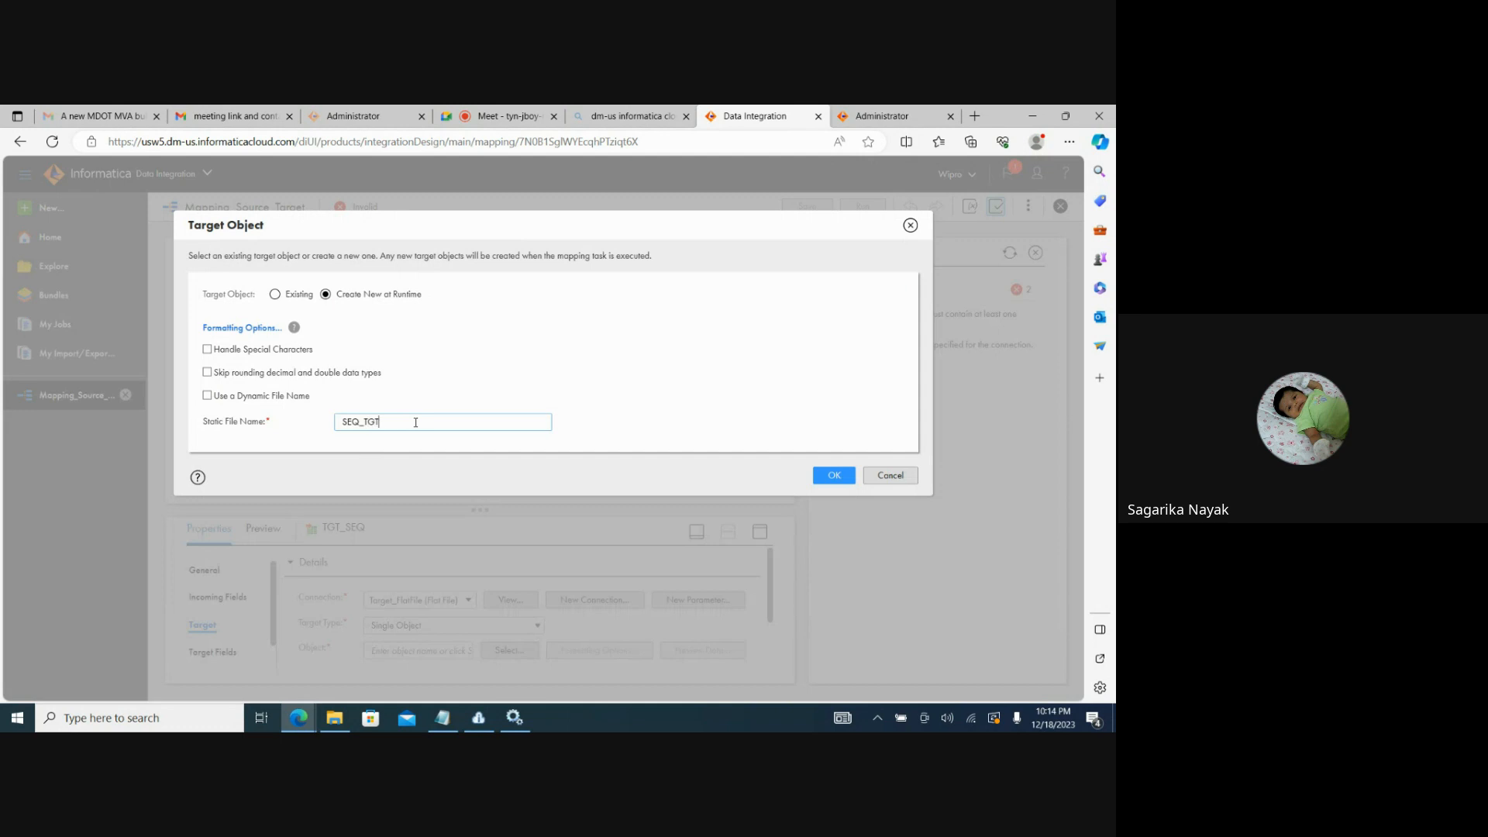
{"action": "type", "text": ".txt"}
{"action": "left_click", "coordinate": [830, 480]}
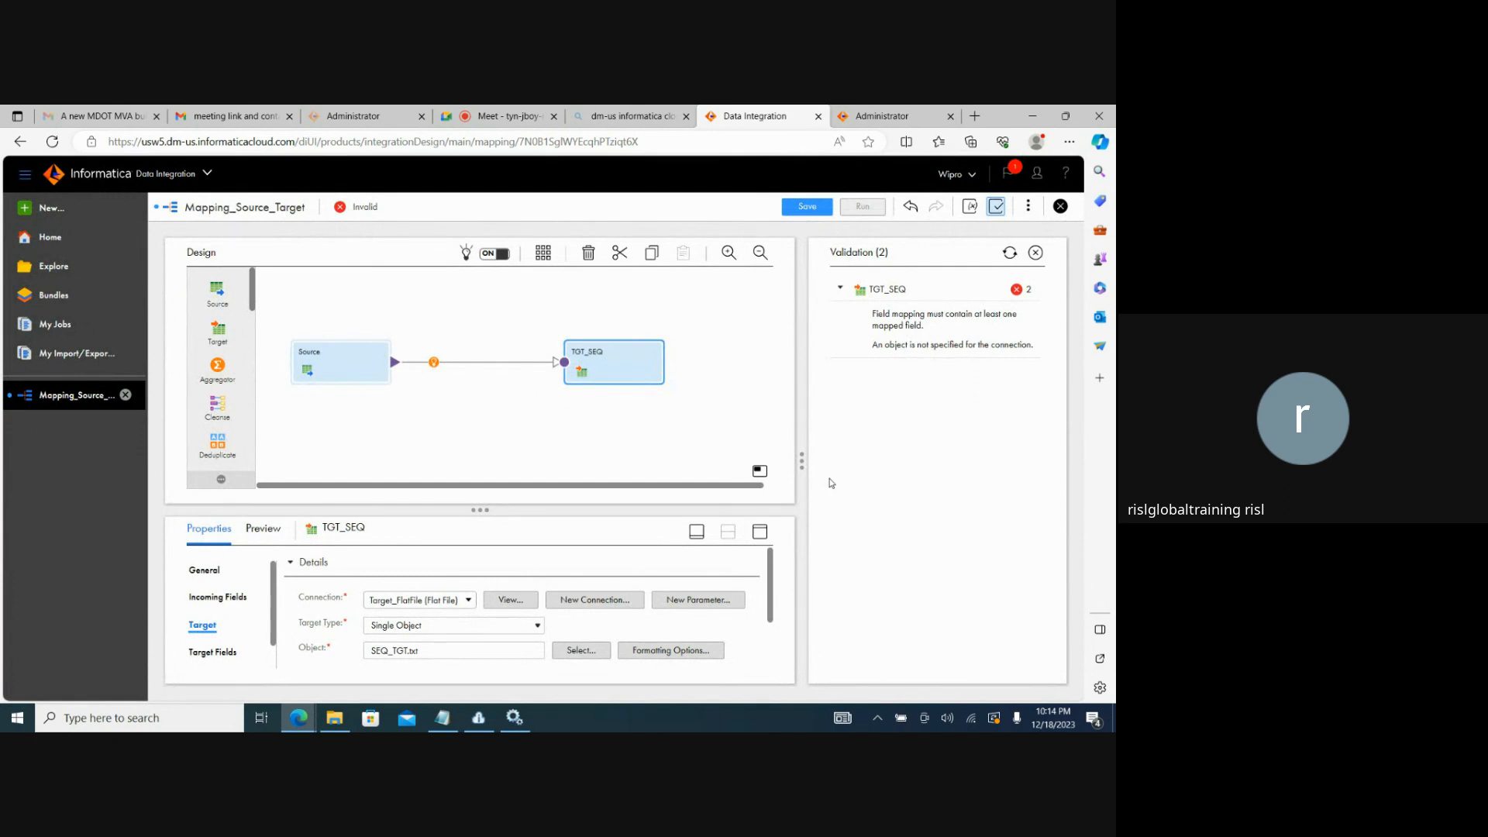
Save the mapping and check its validation result.
{"action": "left_click", "coordinate": [805, 207]}
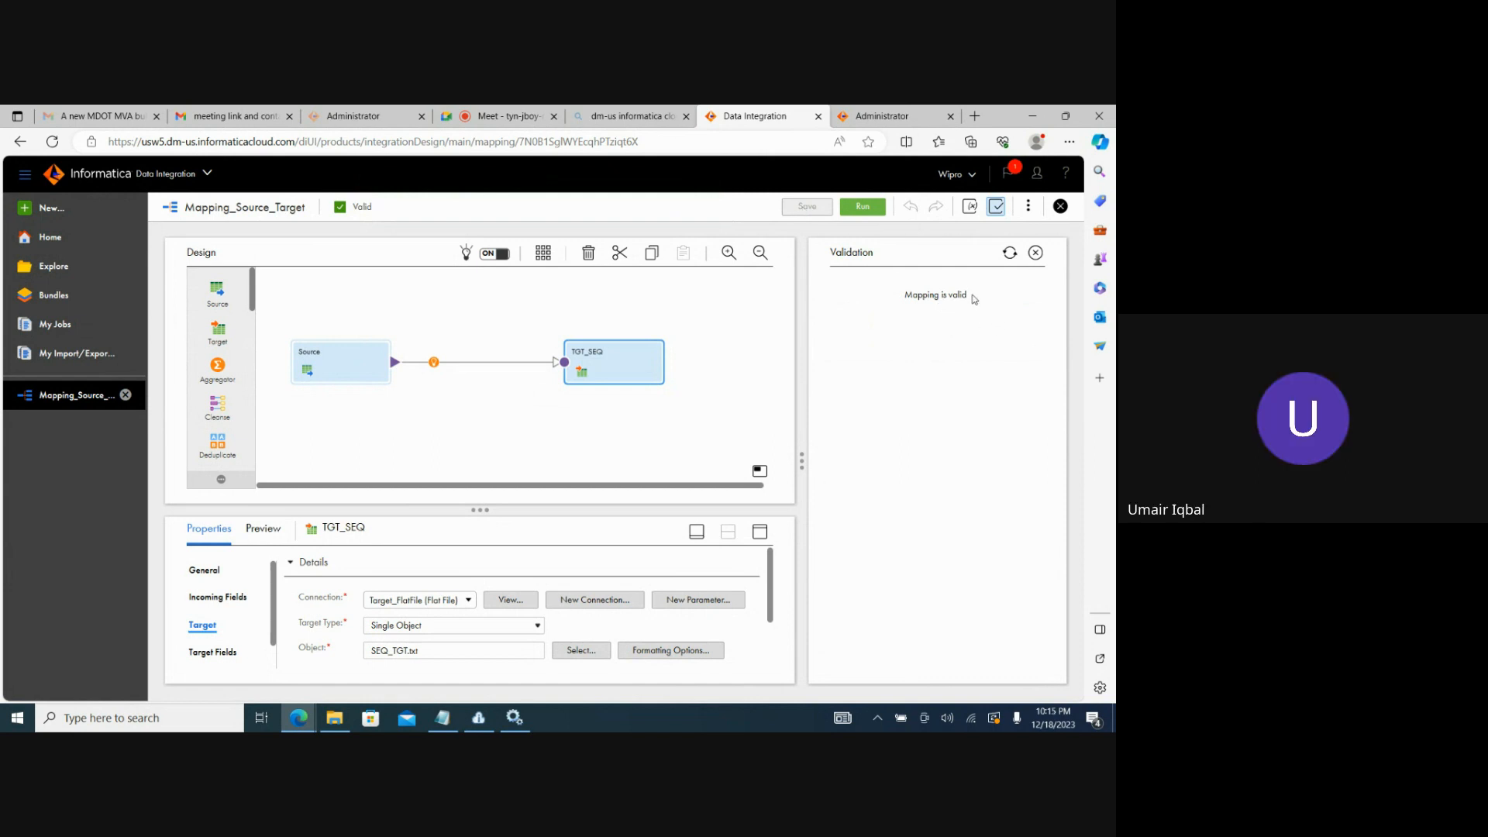
{"action": "left_click_drag", "start_coordinate": [974, 299], "coordinate": [907, 296]}
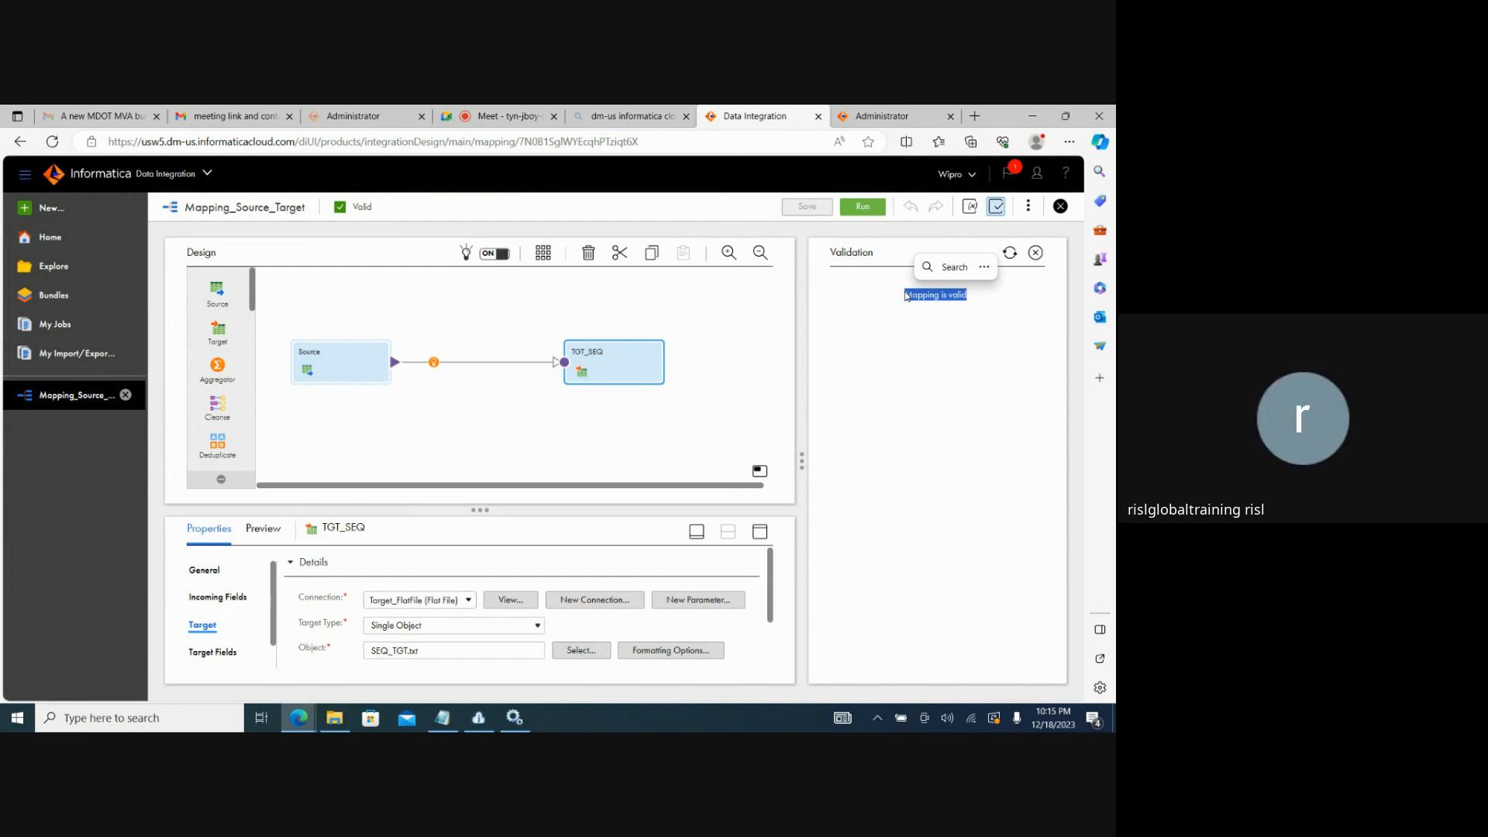
{"action": "left_click", "coordinate": [996, 206]}
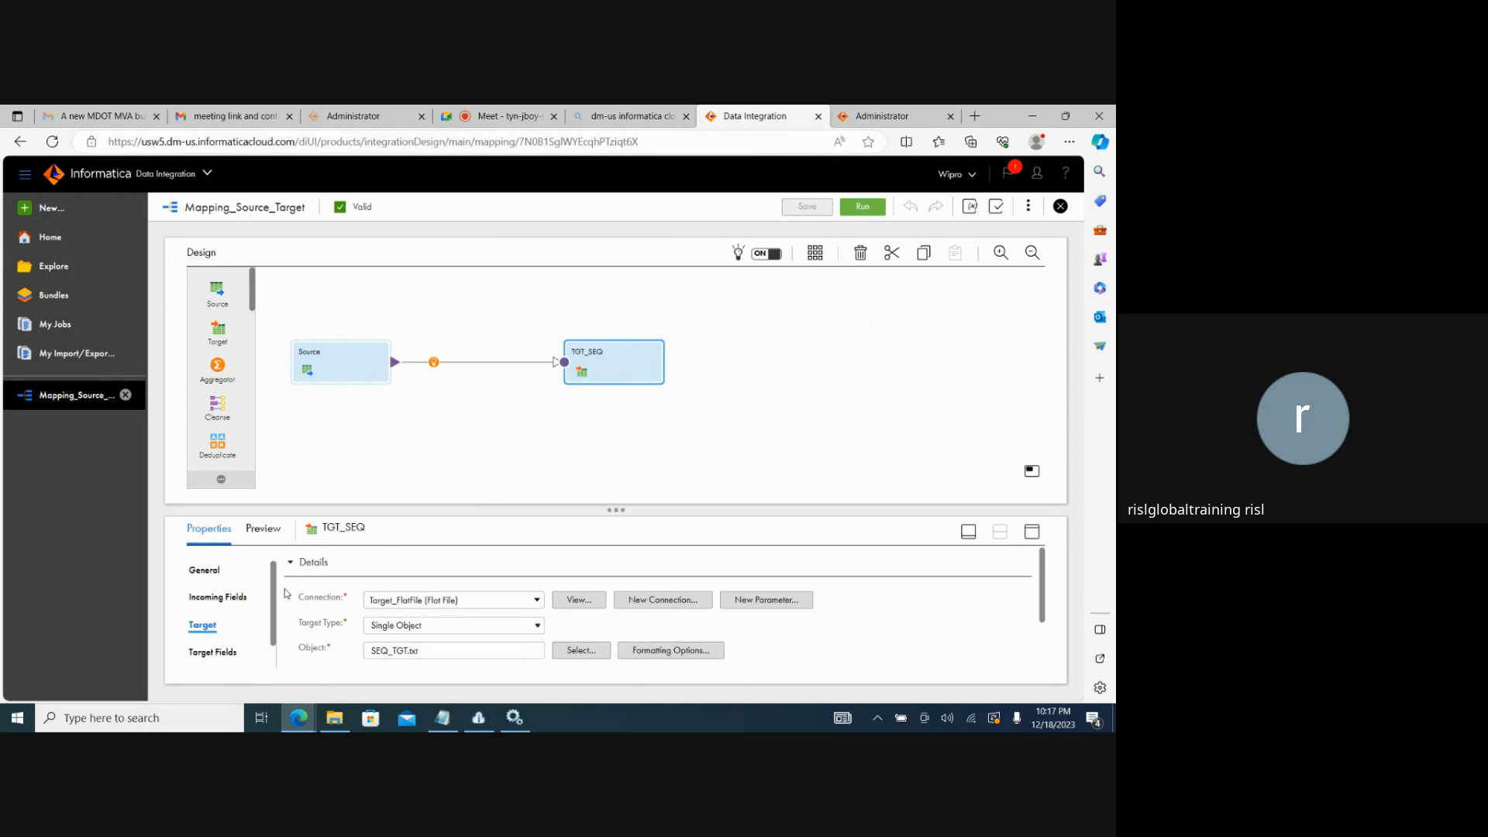
Run the Mapping_Source_Target mapping.
{"action": "left_click", "coordinate": [591, 437]}
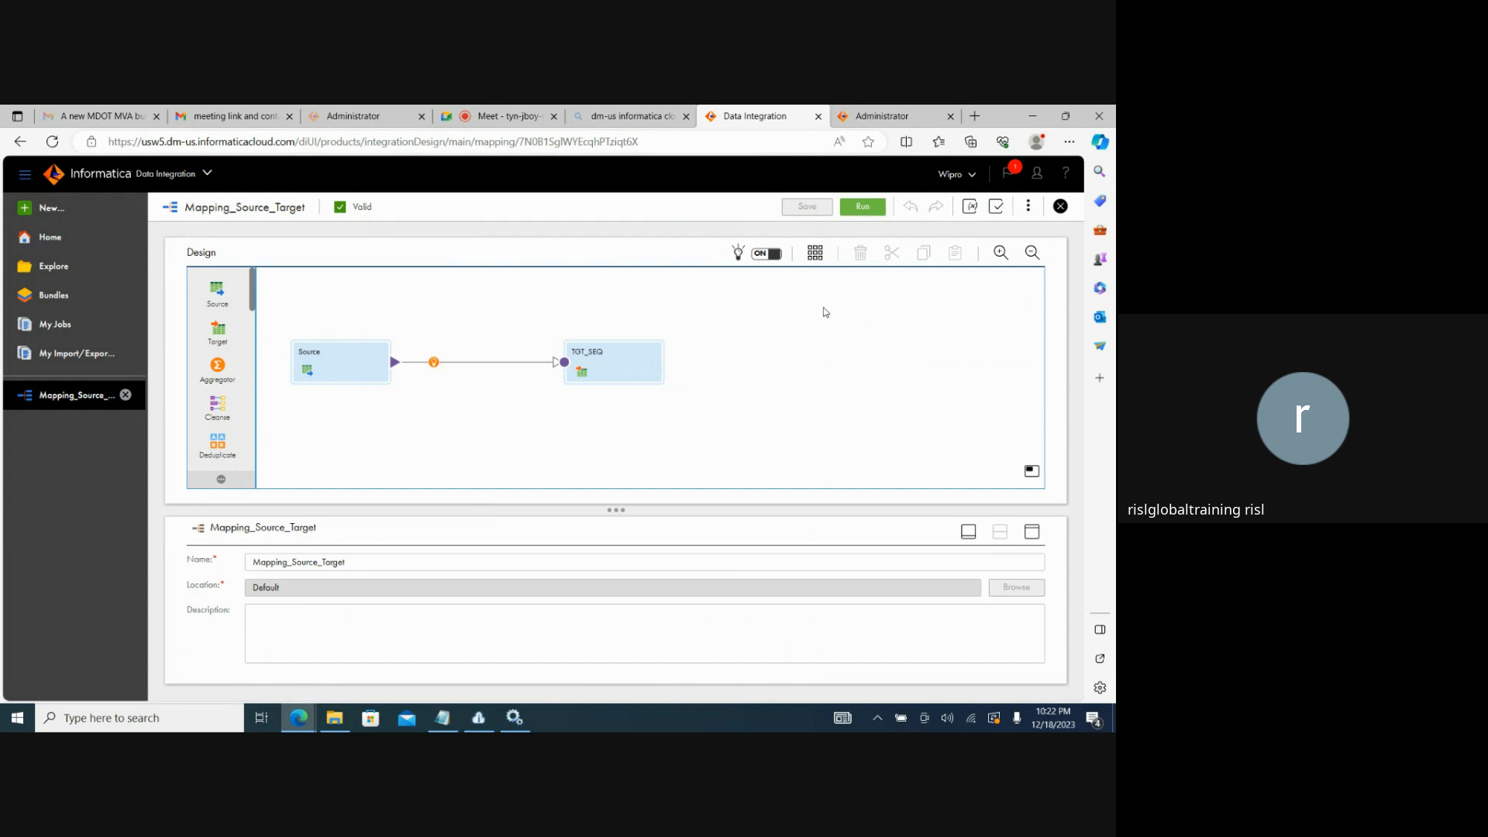
{"action": "left_click", "coordinate": [860, 207]}
Switch to File Explorer, examine the contents of SEQ_TGT in the C:\Target folder and return to the mapping.
{"action": "left_click", "coordinate": [344, 719]}
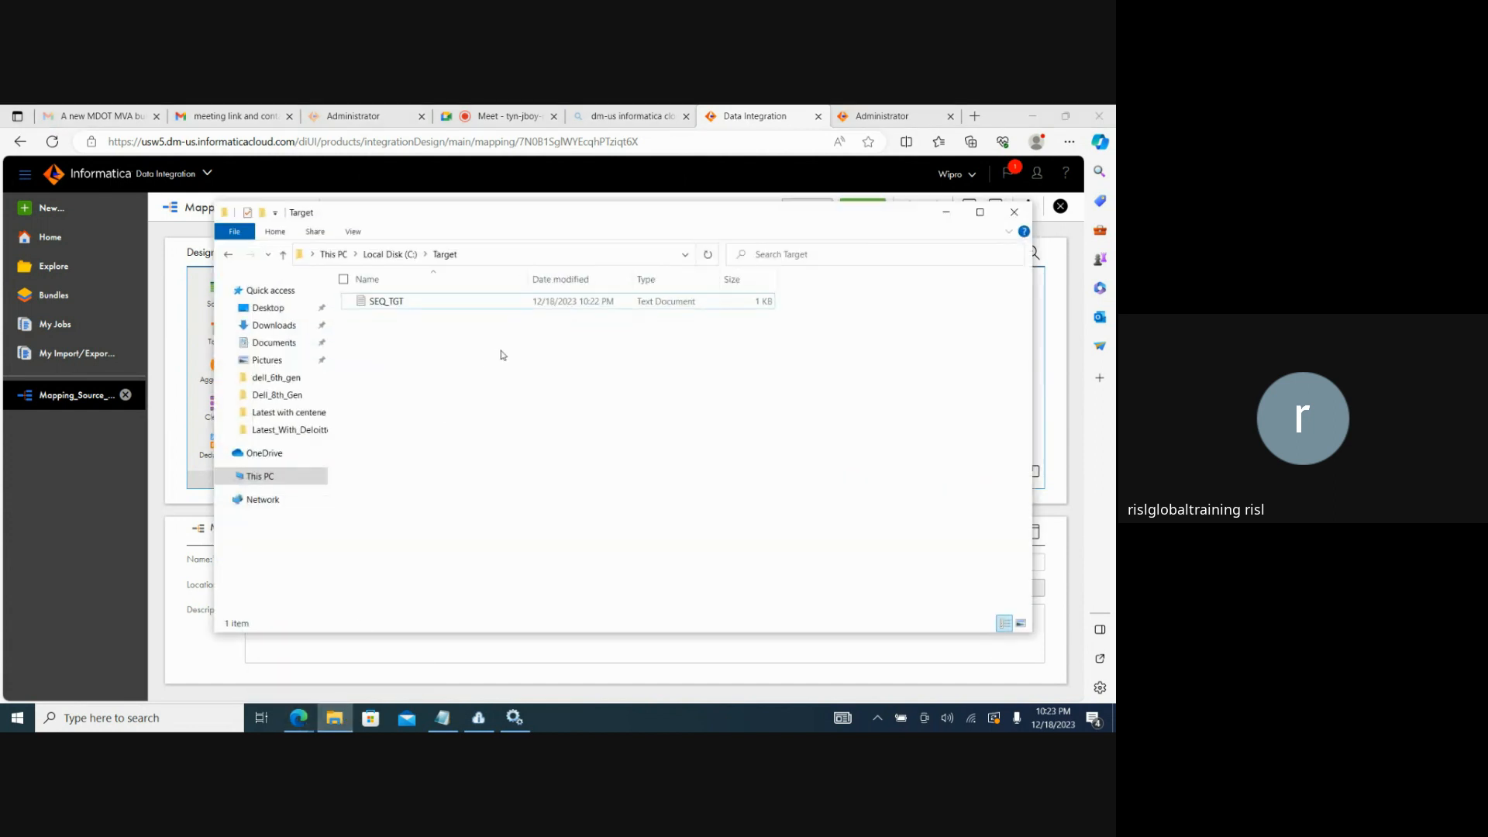
{"action": "double_click", "coordinate": [430, 305]}
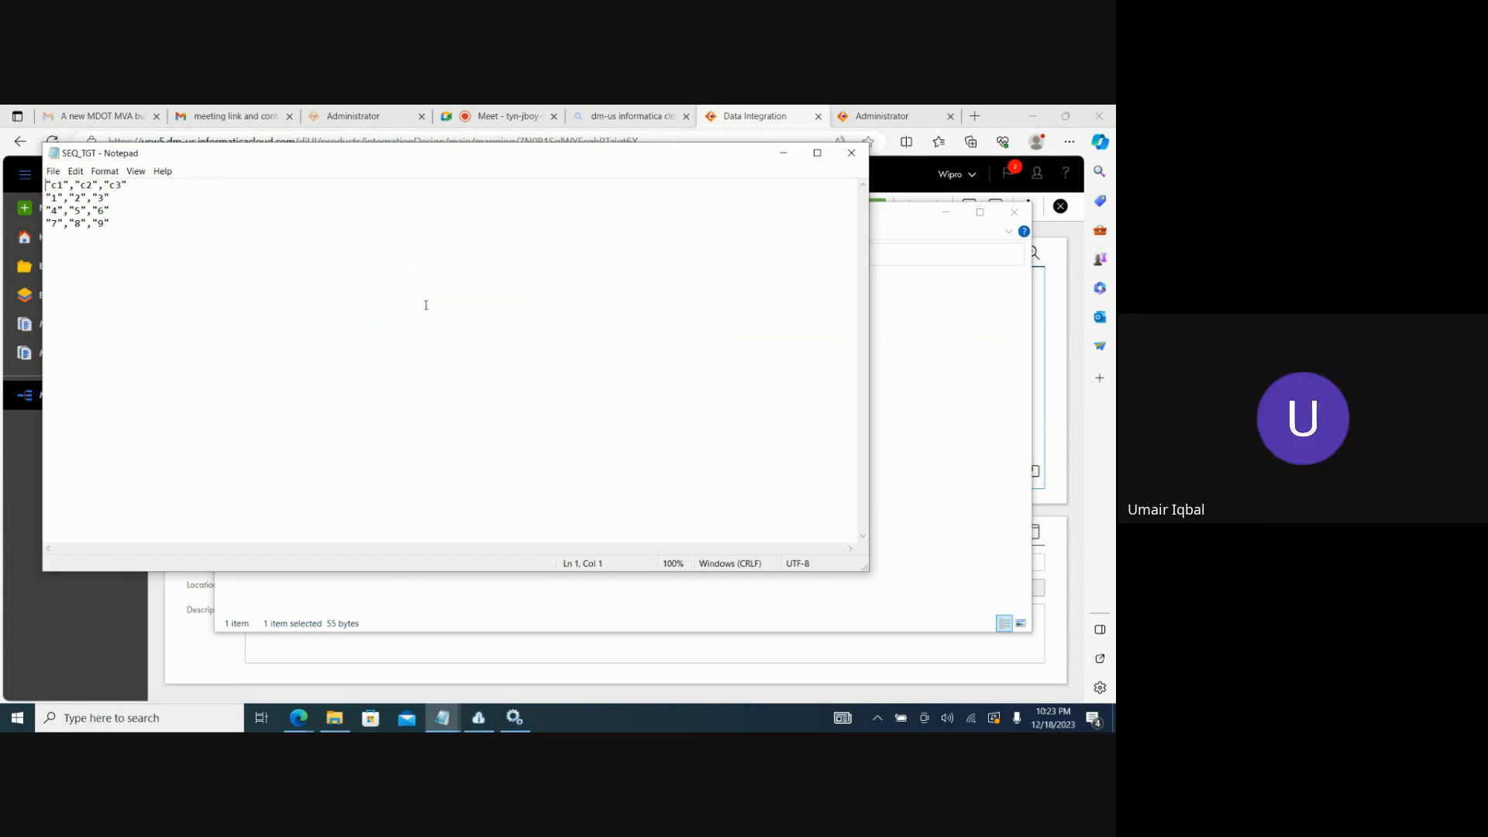
{"action": "left_click", "coordinate": [851, 153]}
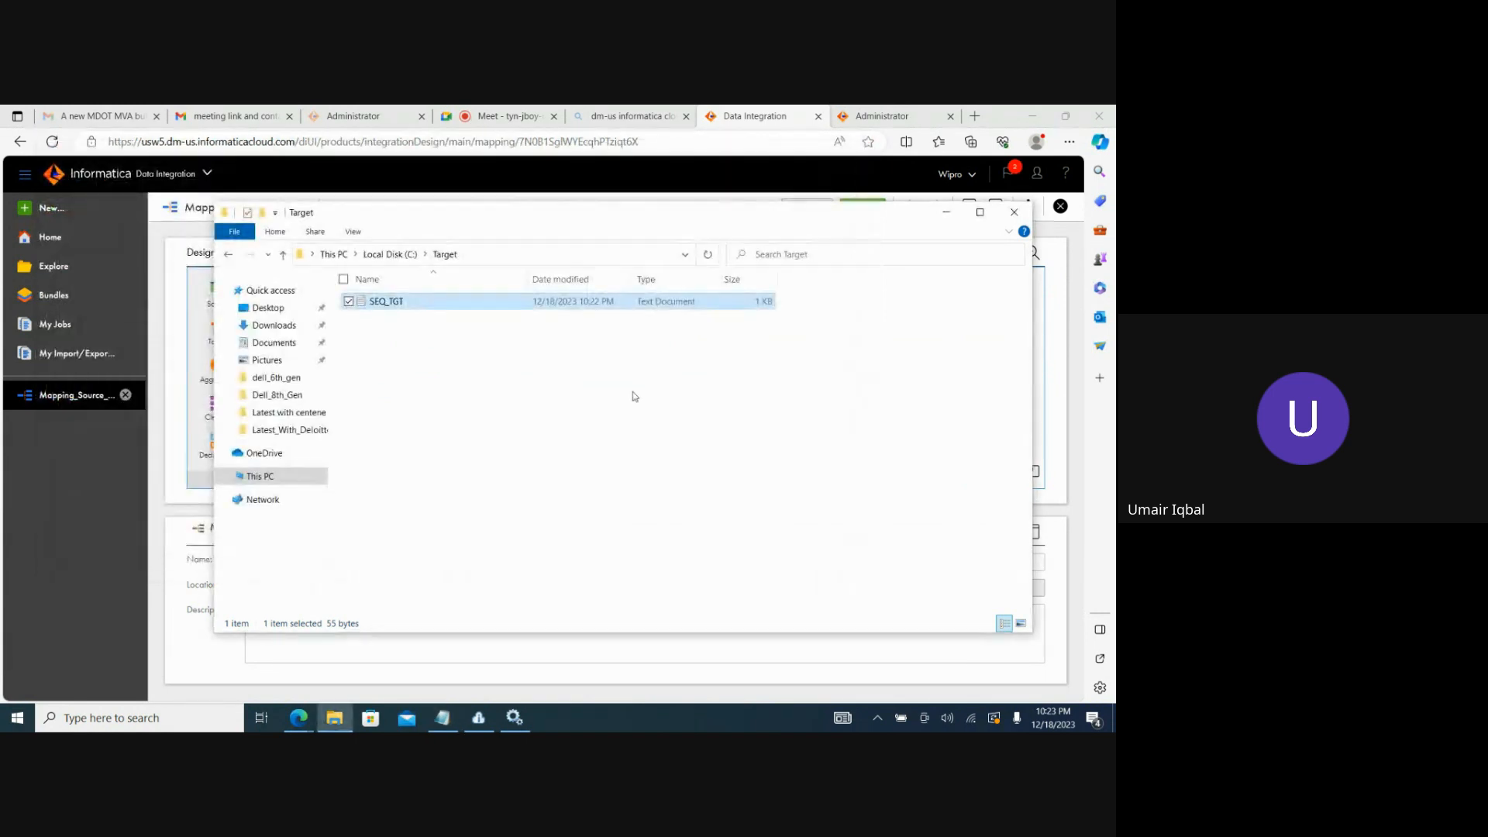
{"action": "left_click", "coordinate": [946, 213]}
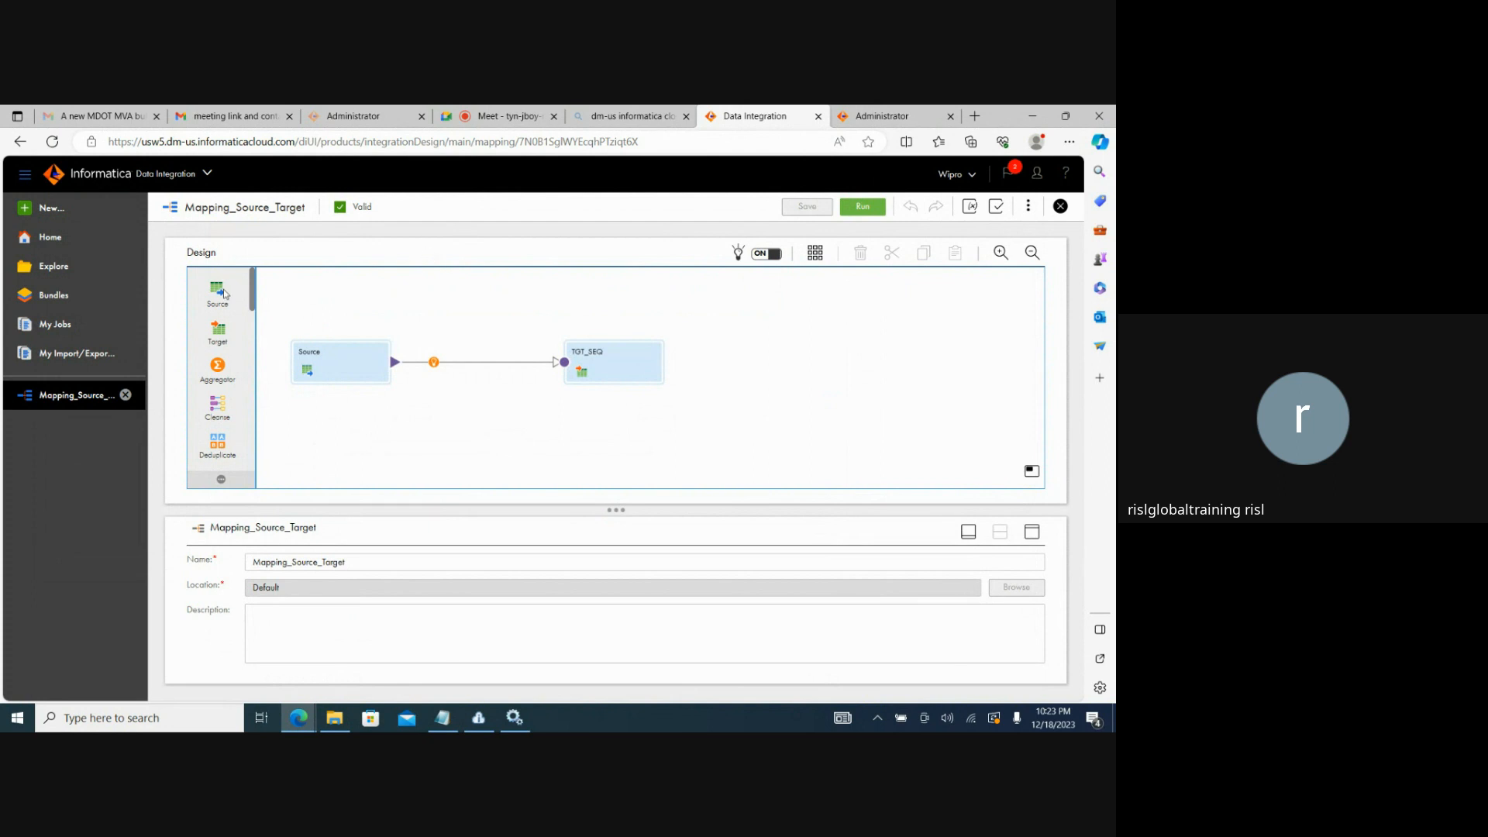
Review the job details of the mapping run, including its Secure Agent, and download the session log.
{"action": "left_click", "coordinate": [75, 329]}
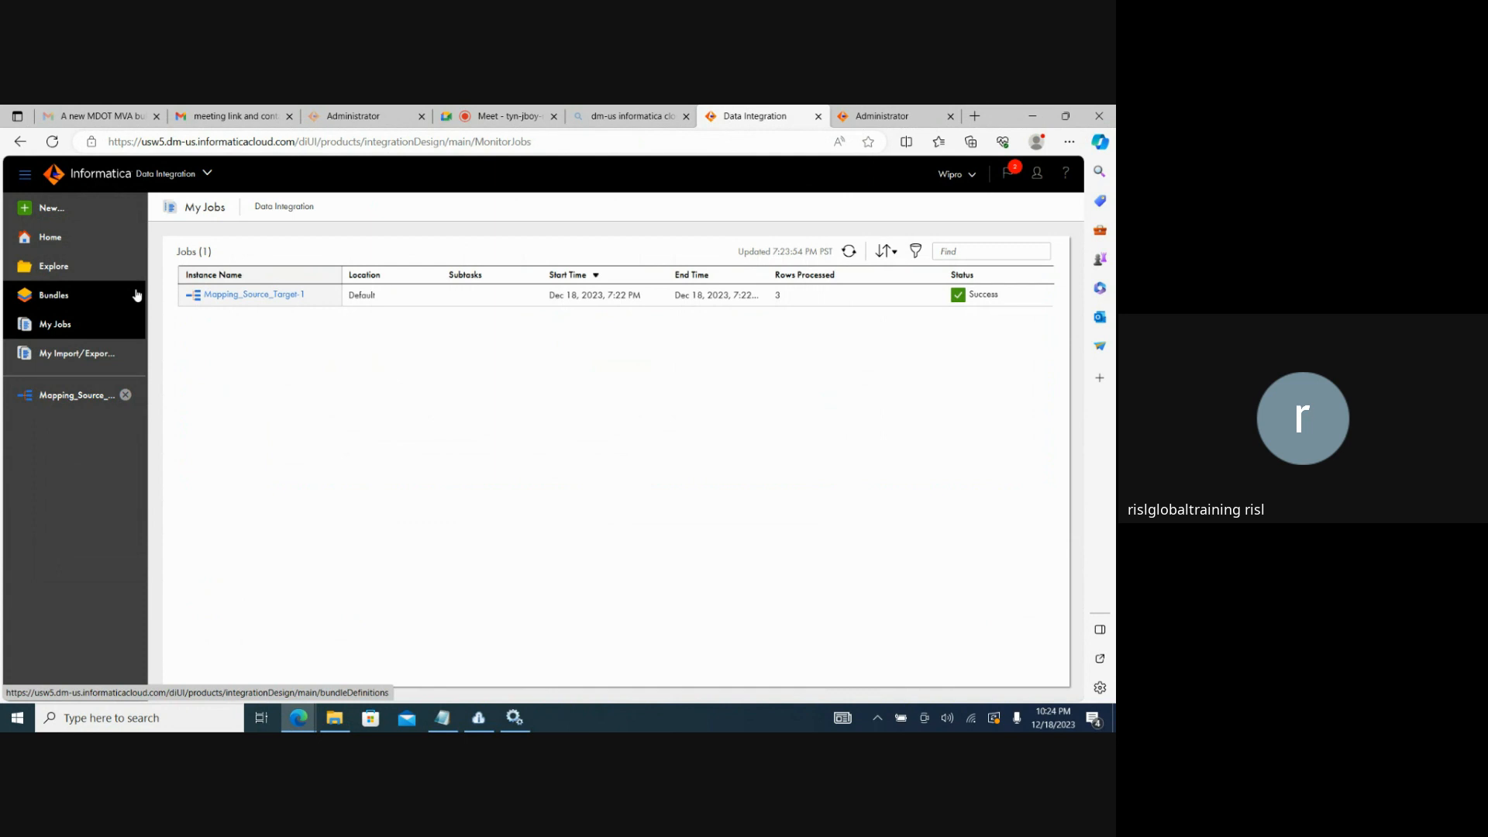
{"action": "left_click", "coordinate": [220, 297]}
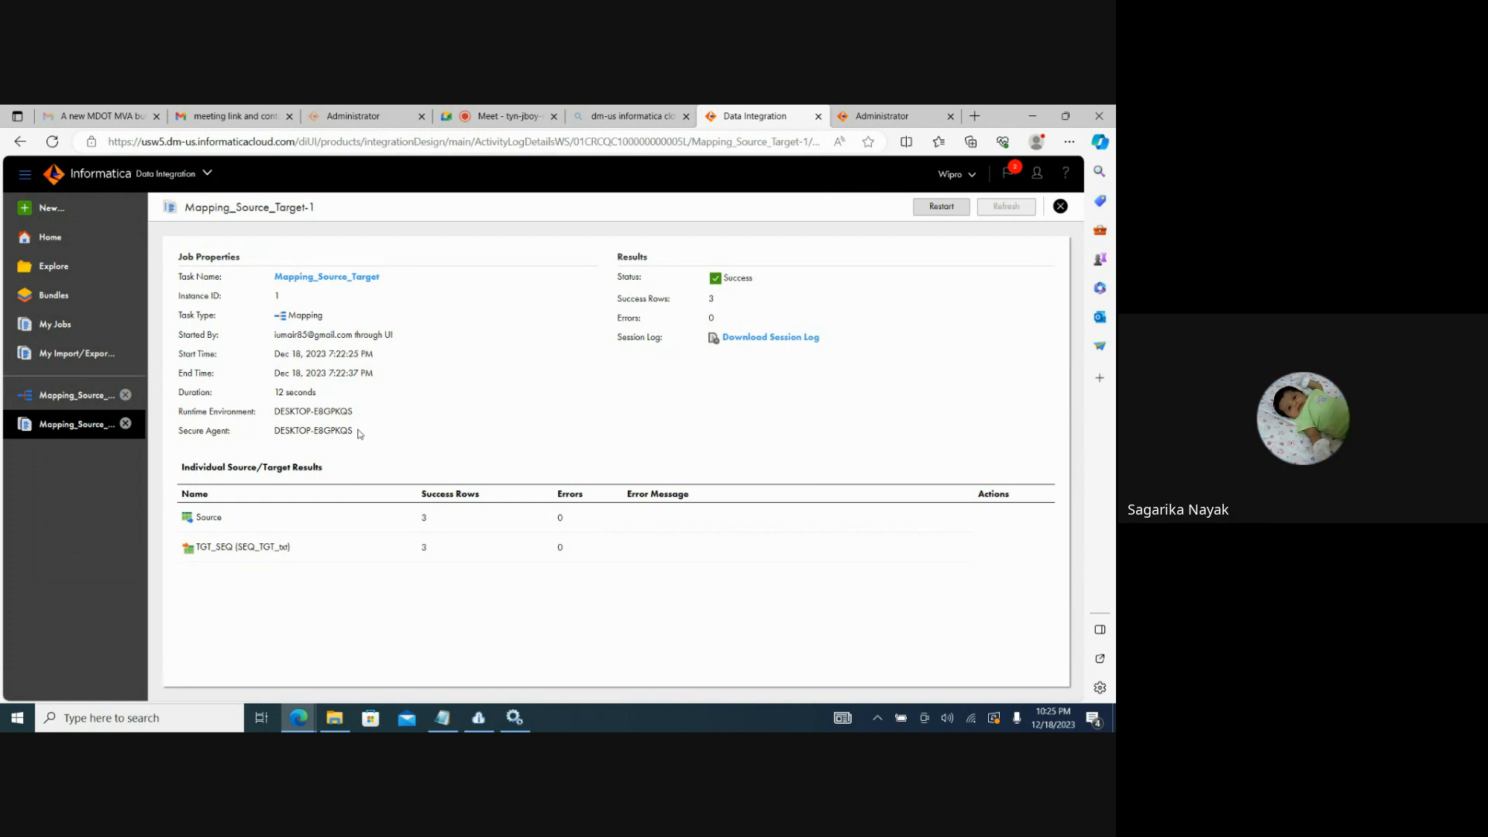
{"action": "left_click_drag", "start_coordinate": [359, 432], "coordinate": [277, 432]}
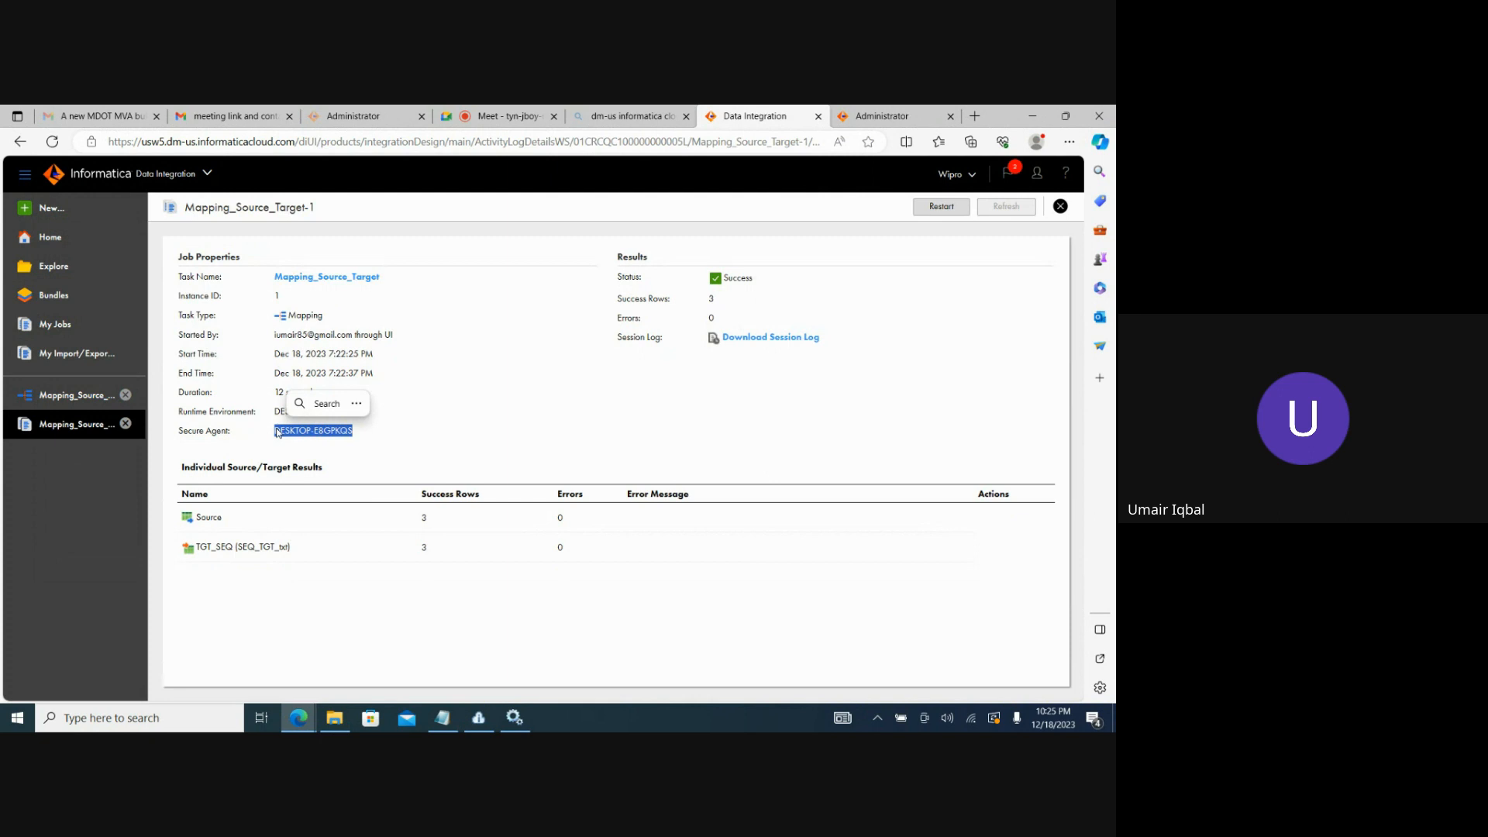
{"action": "left_click", "coordinate": [228, 436]}
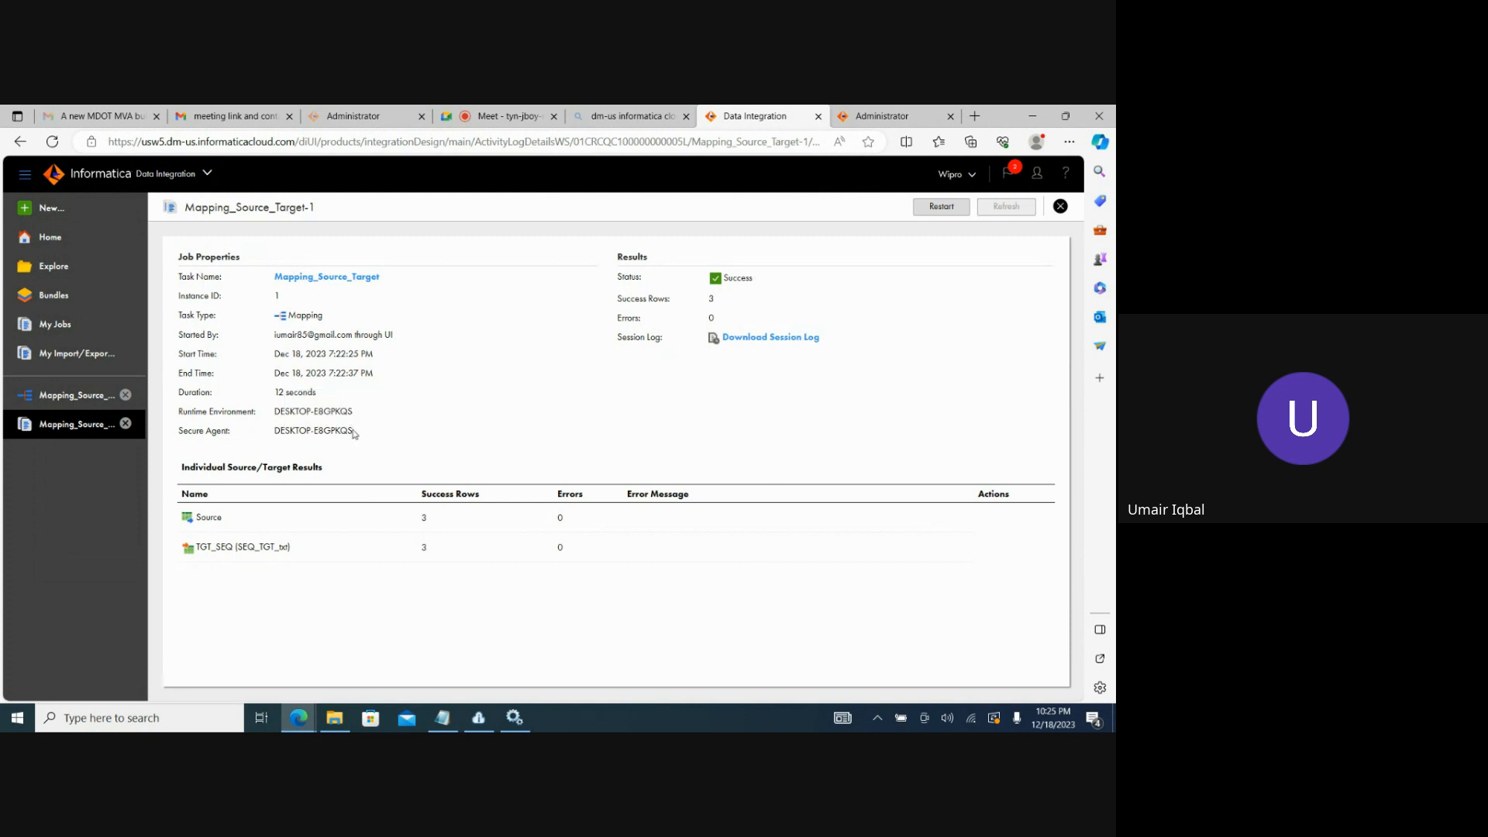
{"action": "left_click_drag", "start_coordinate": [354, 434], "coordinate": [276, 431]}
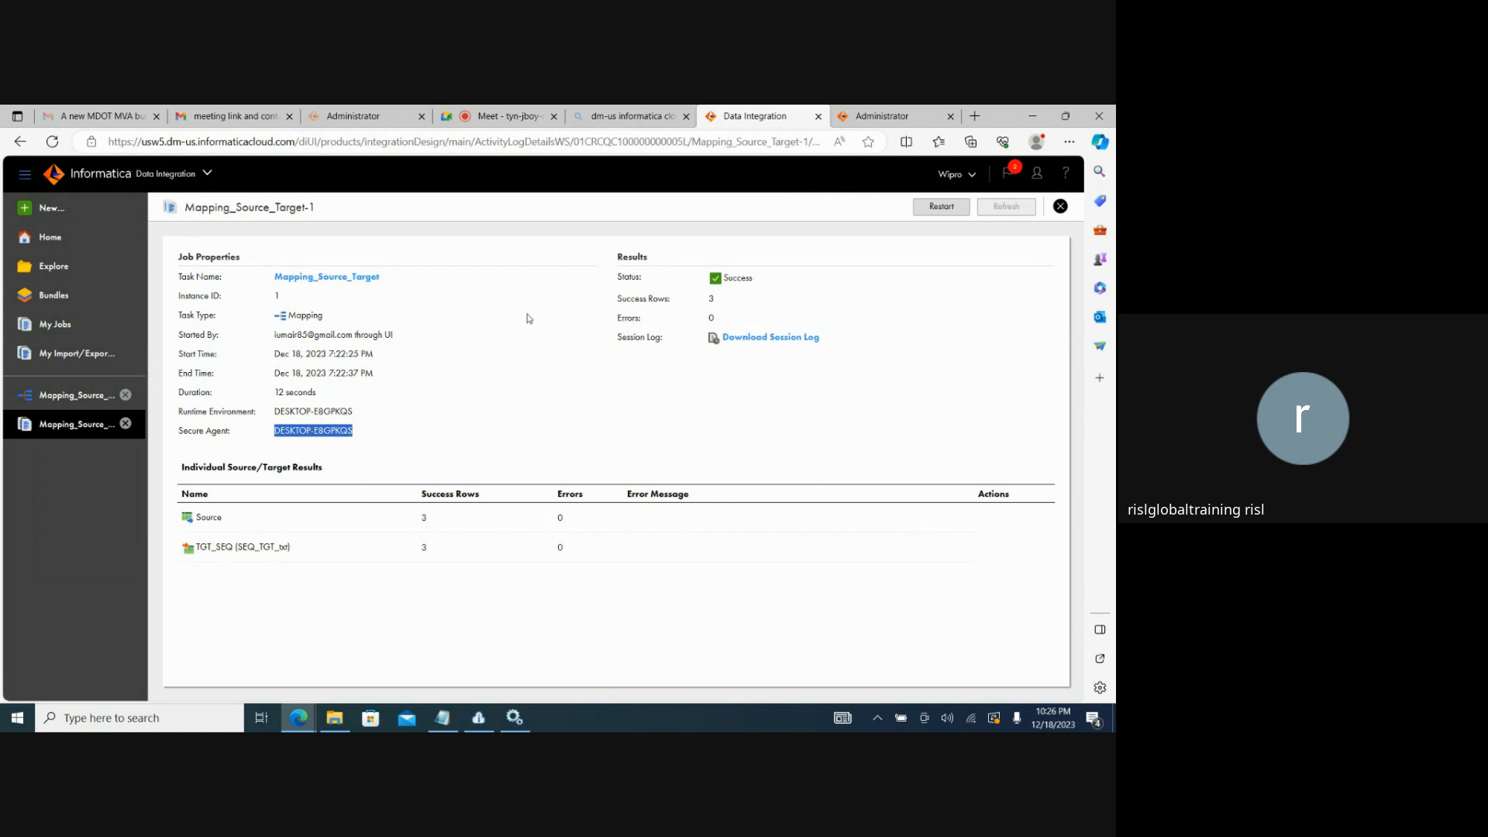
{"action": "left_click", "coordinate": [747, 338]}
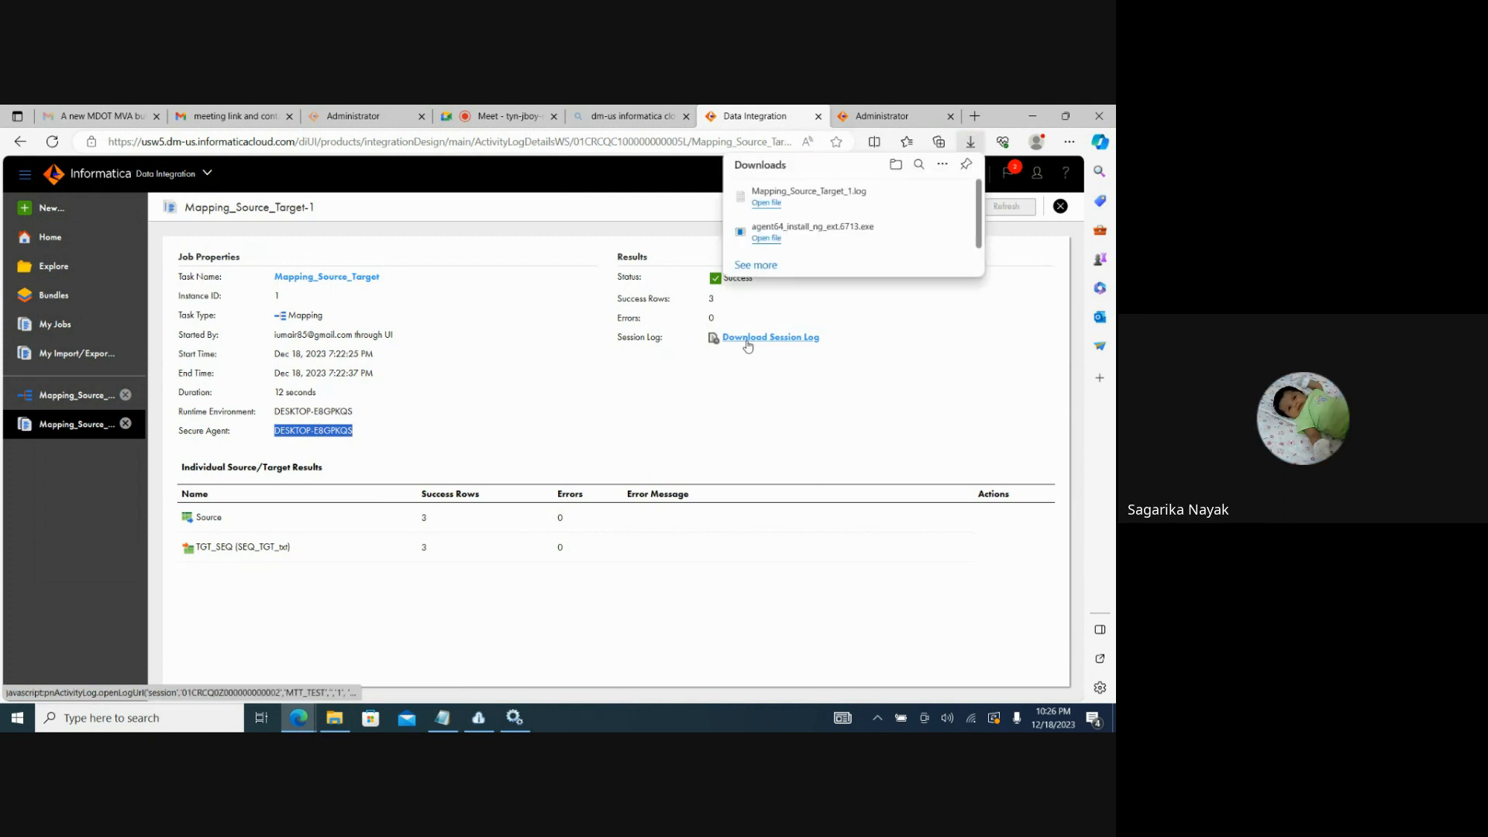
Open the downloaded Mapping_Source_Target_1 log in Notepad, examine it through the load summary, and close it.
{"action": "left_click", "coordinate": [767, 203]}
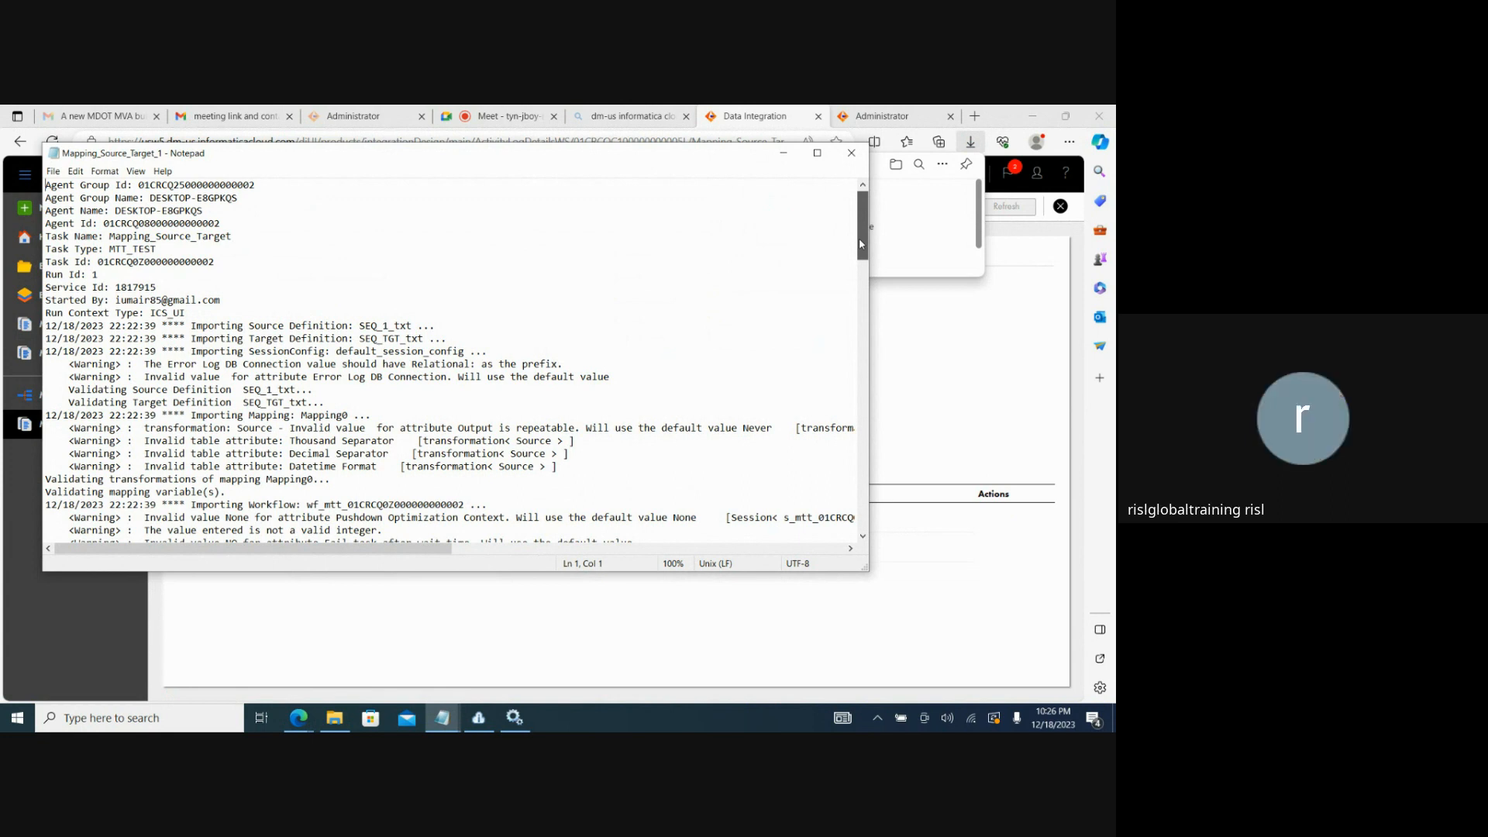
{"action": "left_click_drag", "start_coordinate": [859, 239], "coordinate": [858, 243]}
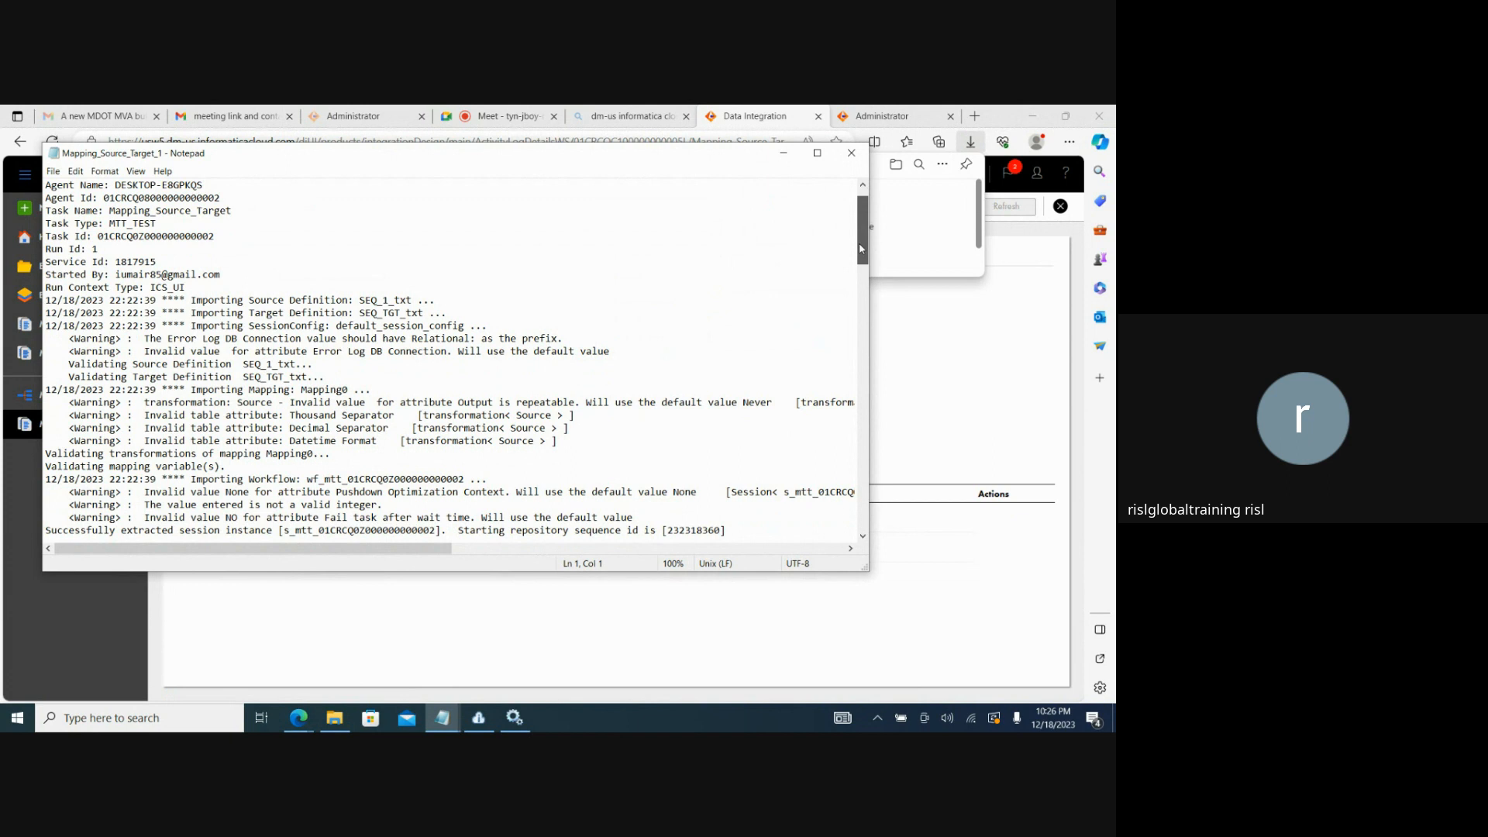
{"action": "left_click_drag", "start_coordinate": [858, 244], "coordinate": [859, 249]}
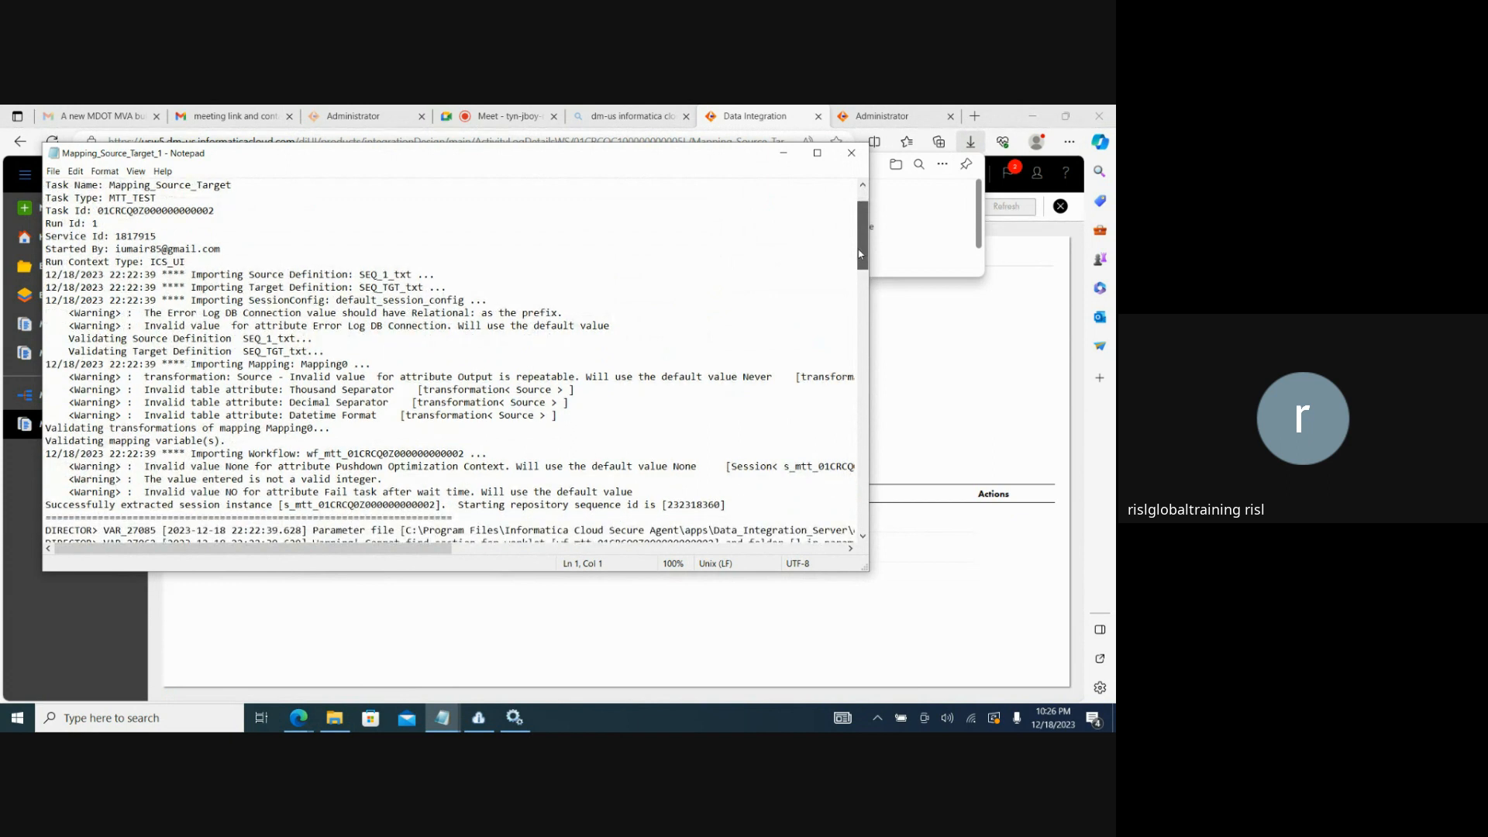
{"action": "double_click", "coordinate": [815, 154]}
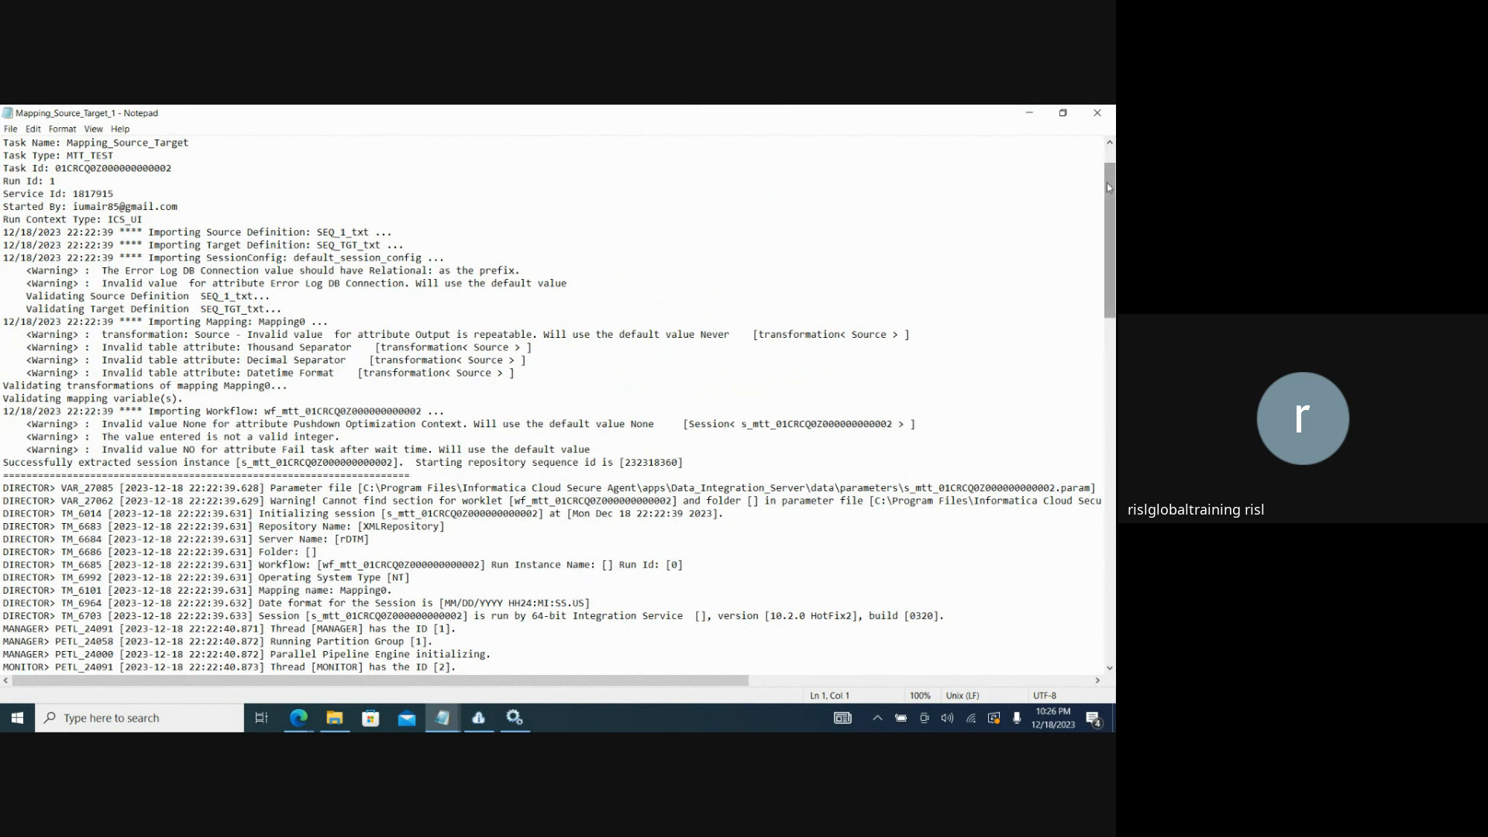
{"action": "left_click_drag", "start_coordinate": [1106, 183], "coordinate": [1114, 314]}
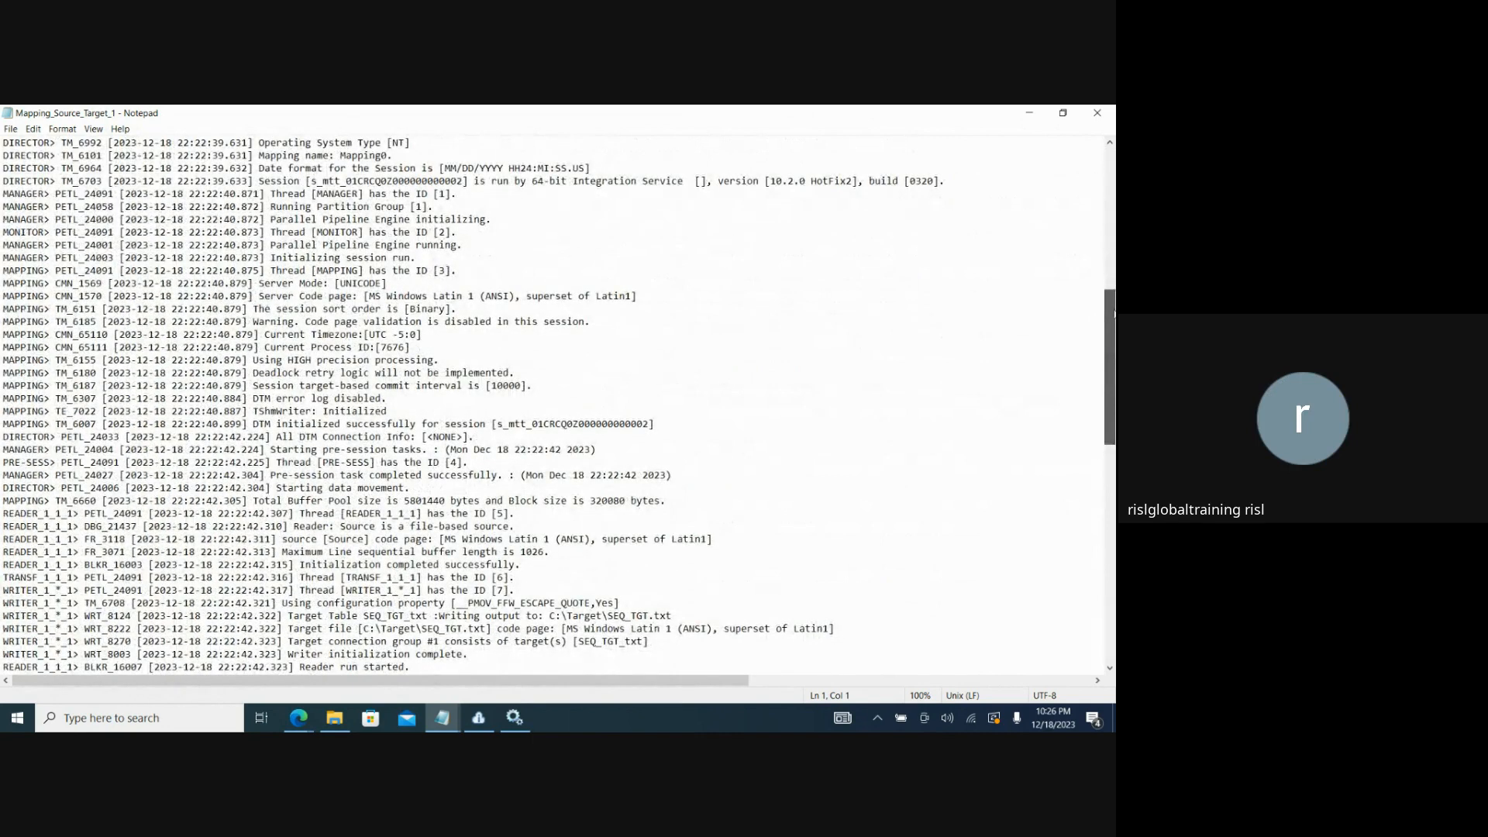
{"action": "left_click_drag", "start_coordinate": [1113, 313], "coordinate": [1112, 468]}
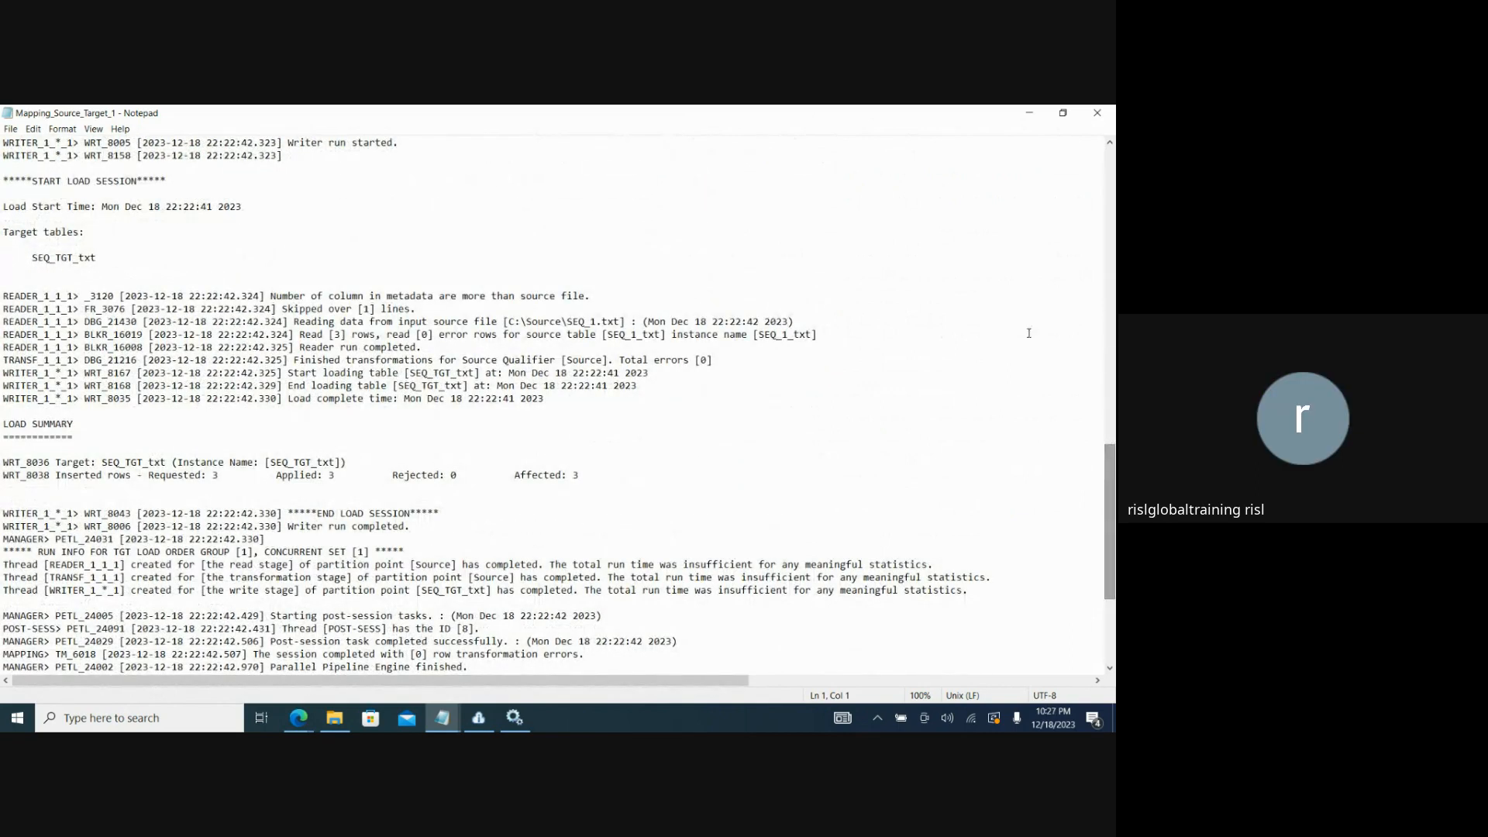
{"action": "left_click", "coordinate": [1097, 113]}
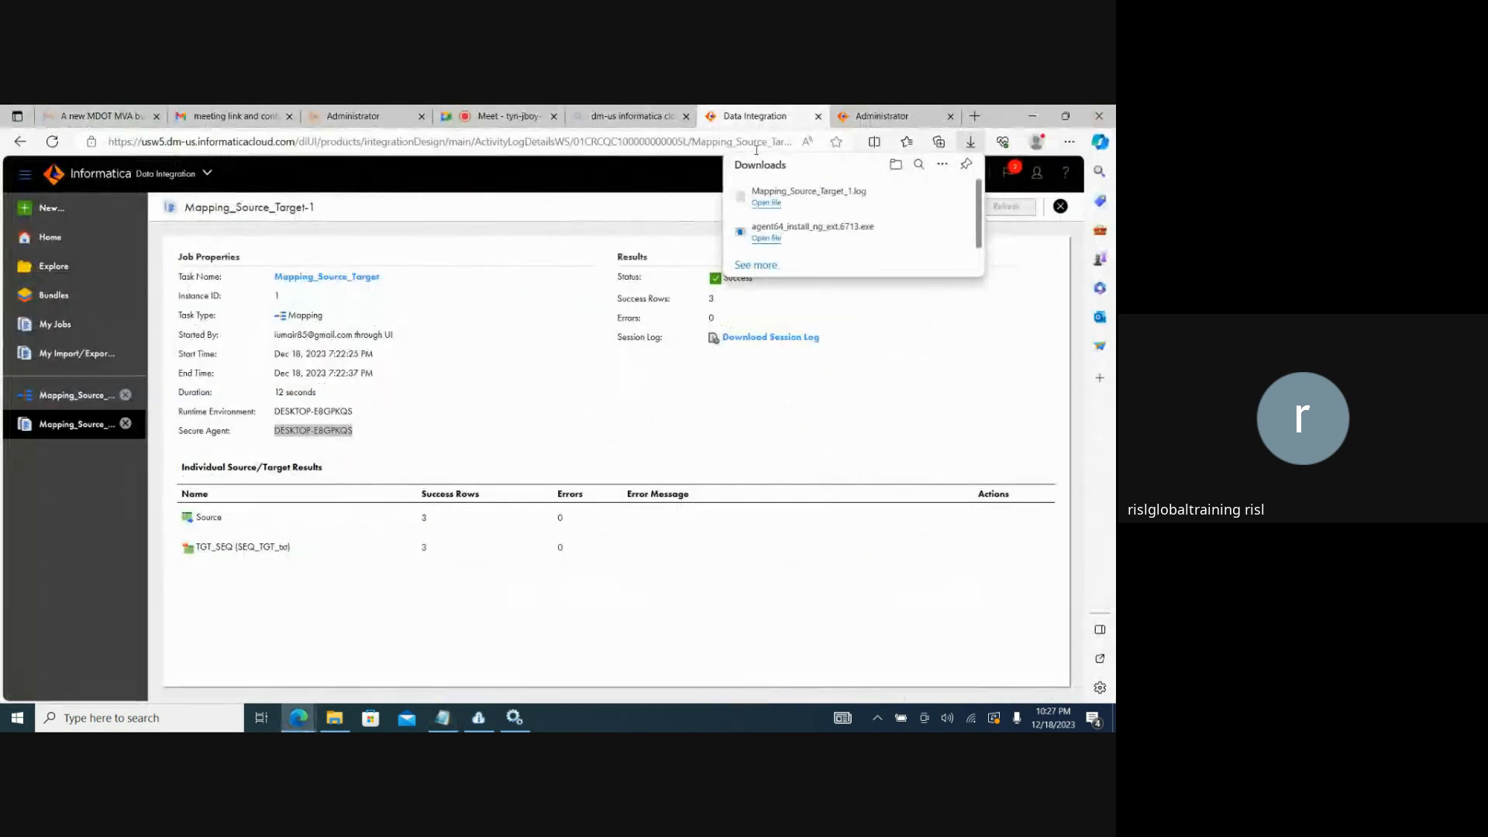
{"action": "left_click", "coordinate": [545, 374]}
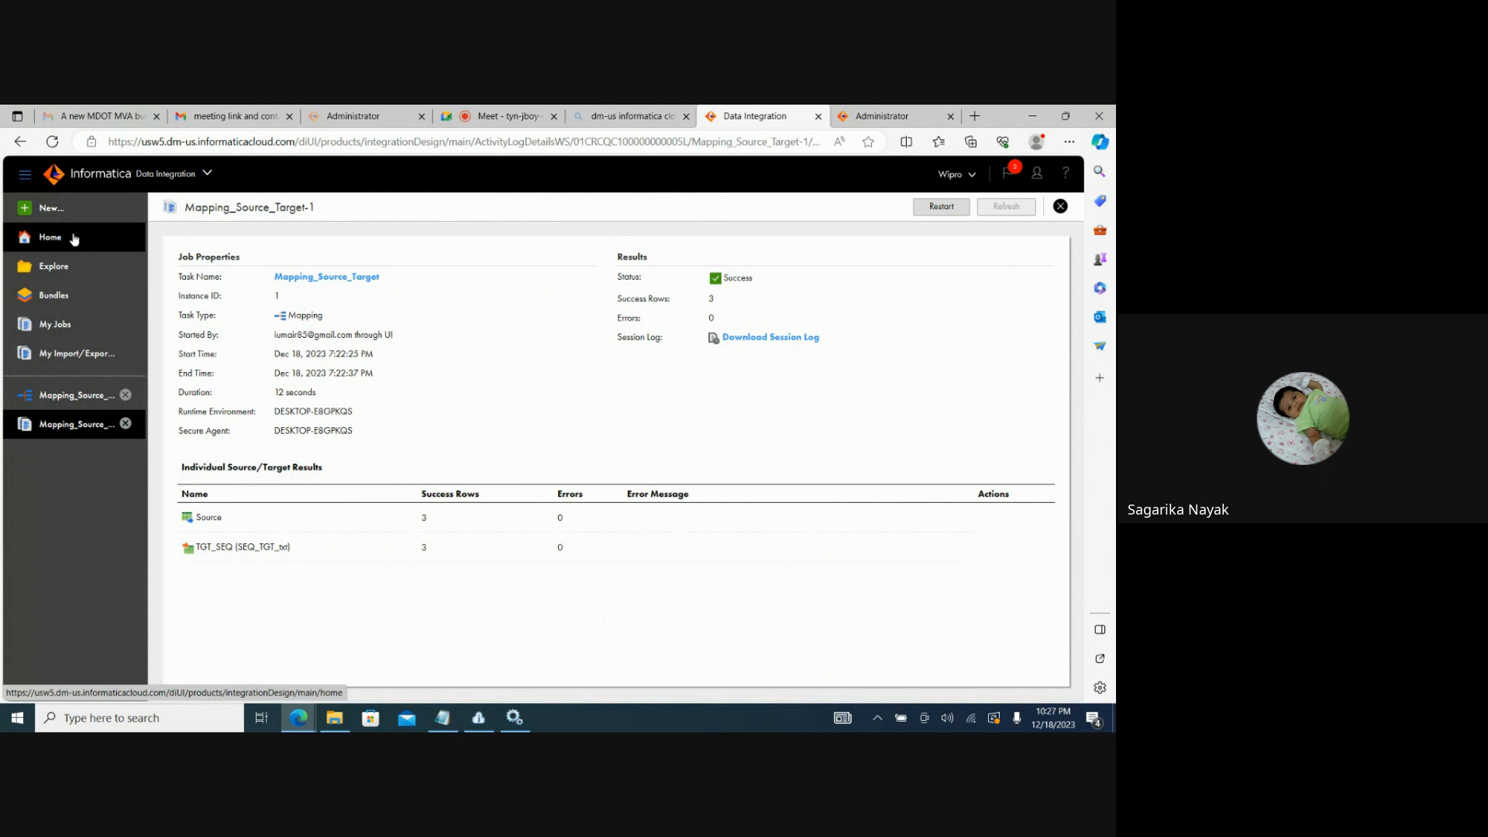
Return to the Mapping_Source_Target mapping and run it again.
{"action": "left_click", "coordinate": [79, 396]}
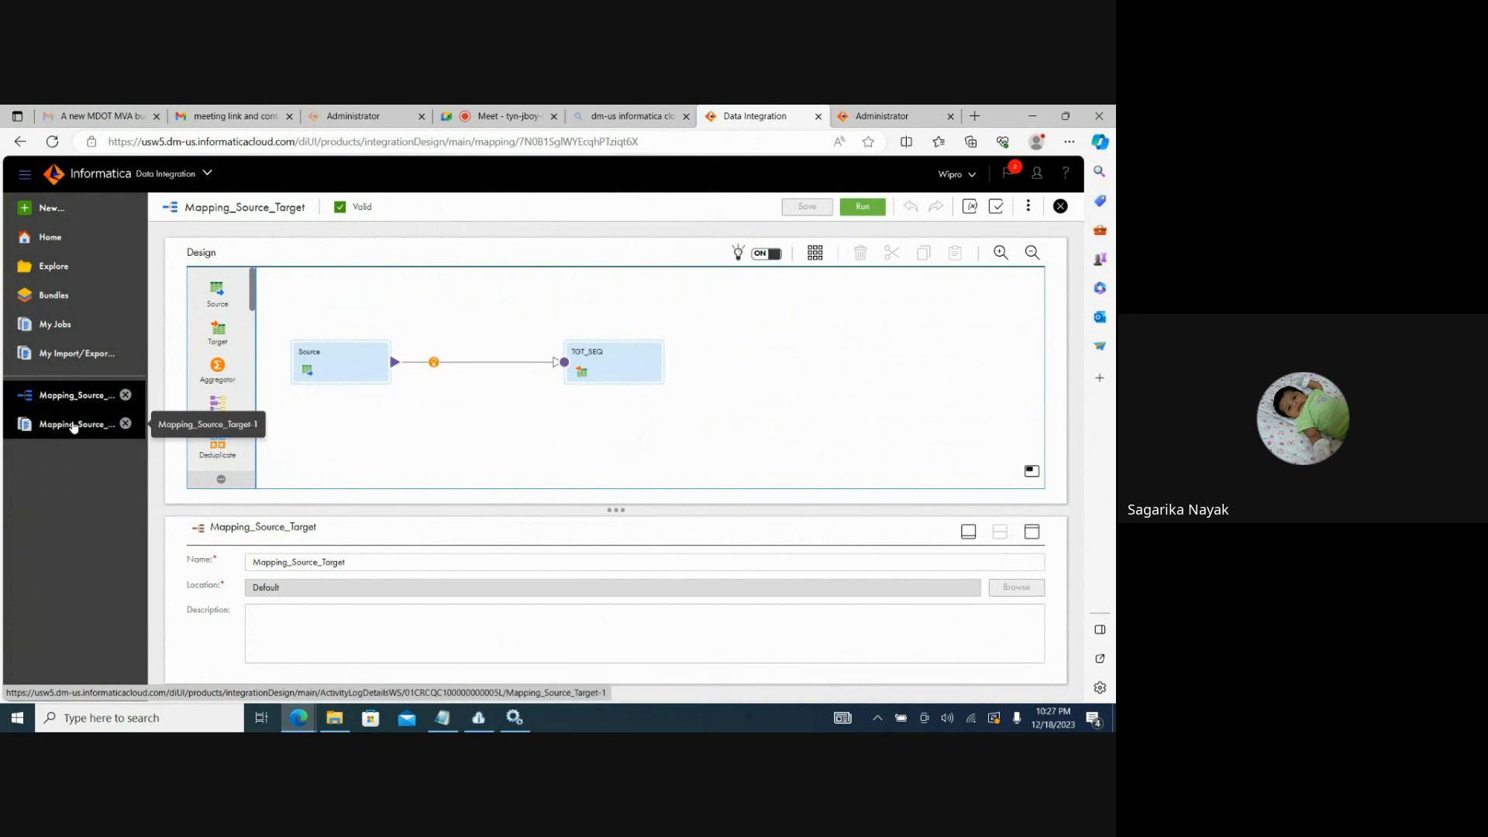
{"action": "left_click", "coordinate": [74, 426]}
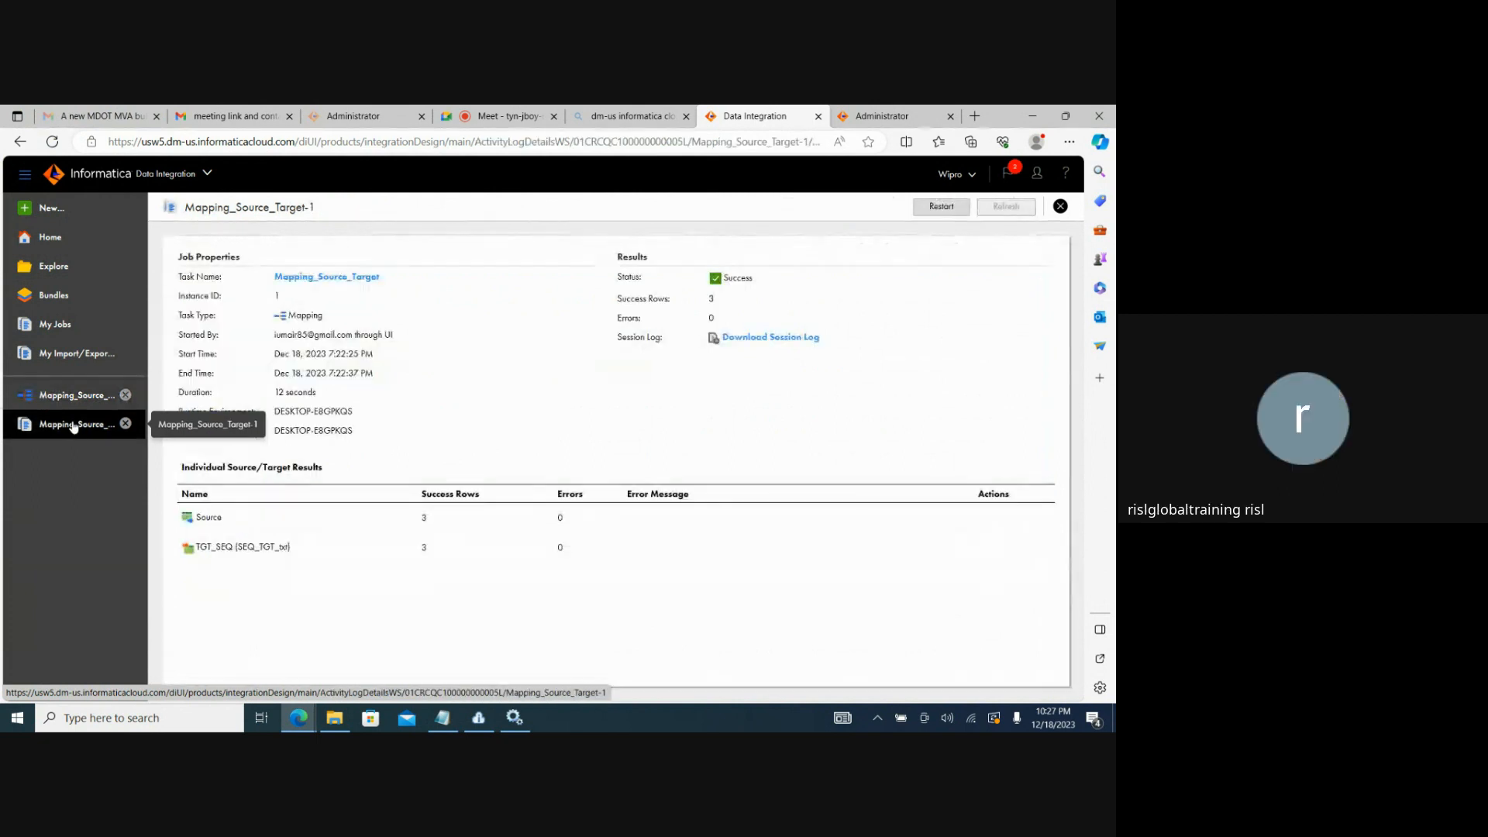
{"action": "left_click", "coordinate": [78, 407]}
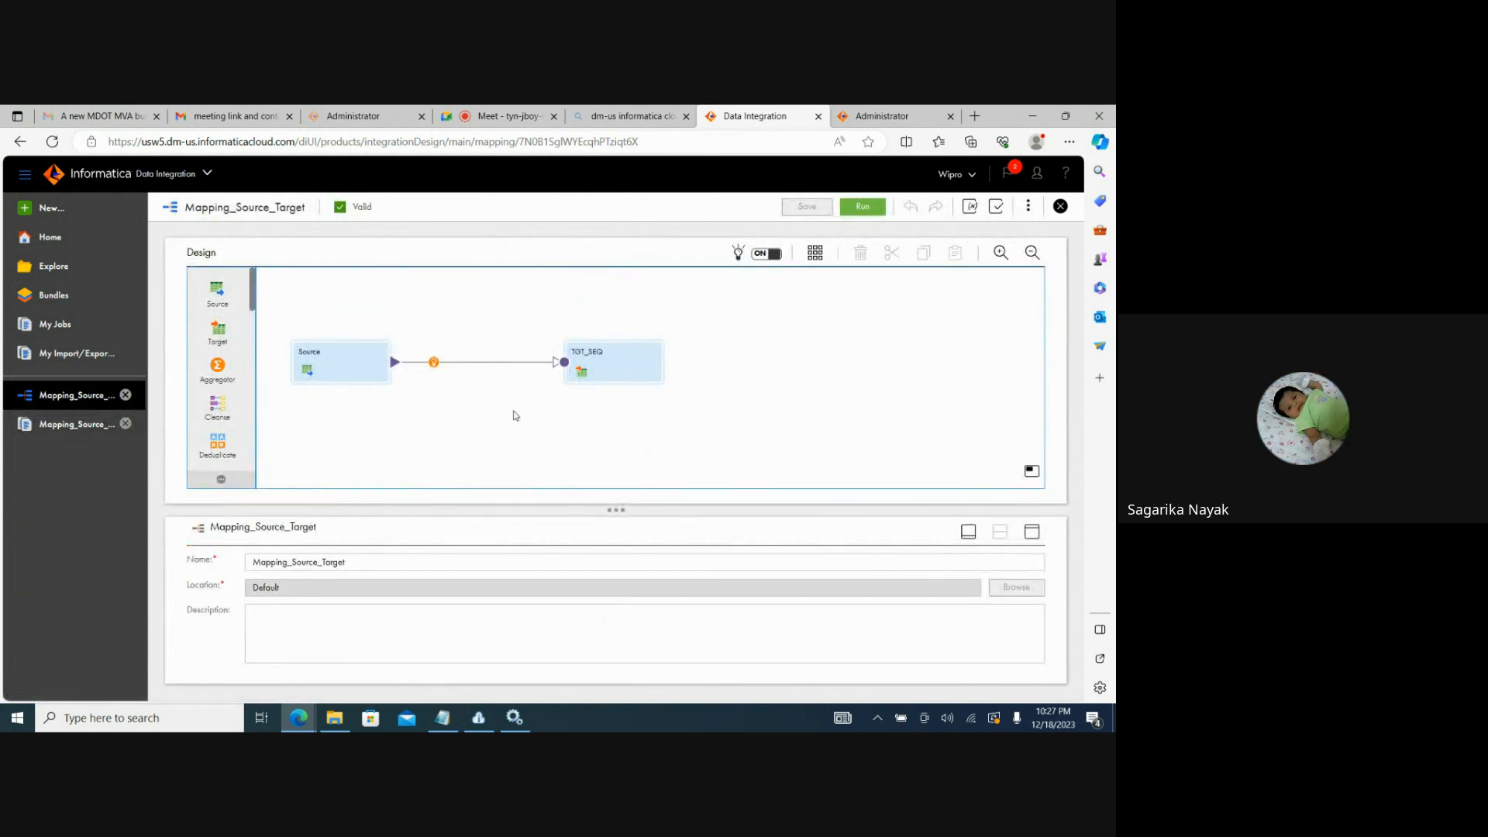
{"action": "left_click", "coordinate": [859, 208]}
Refresh the list of my jobs and review the instance ID and duration in the Mapping_Source_Target-2 job details.
{"action": "left_click", "coordinate": [91, 434]}
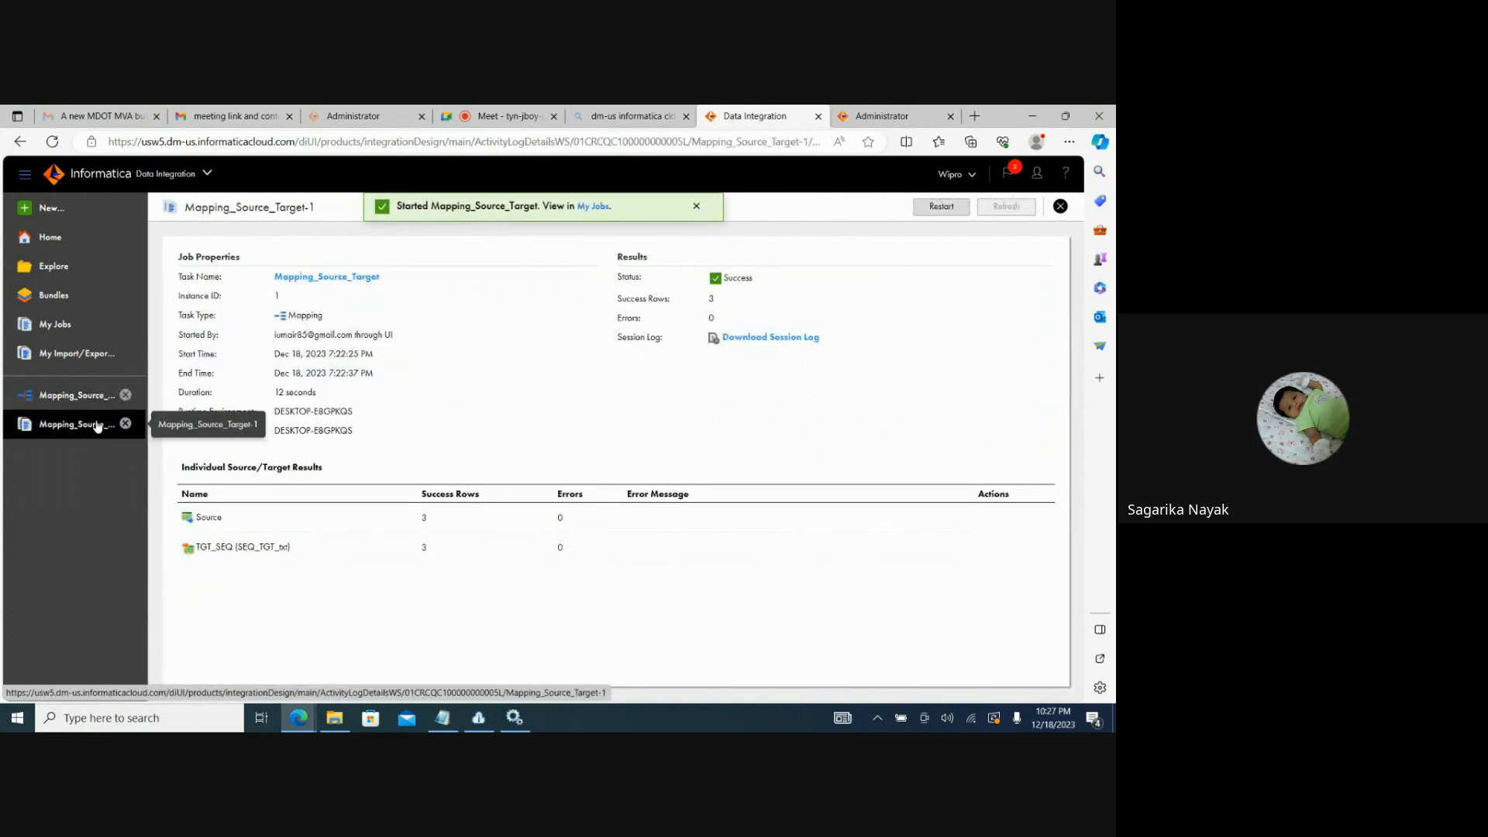
{"action": "left_click", "coordinate": [78, 334]}
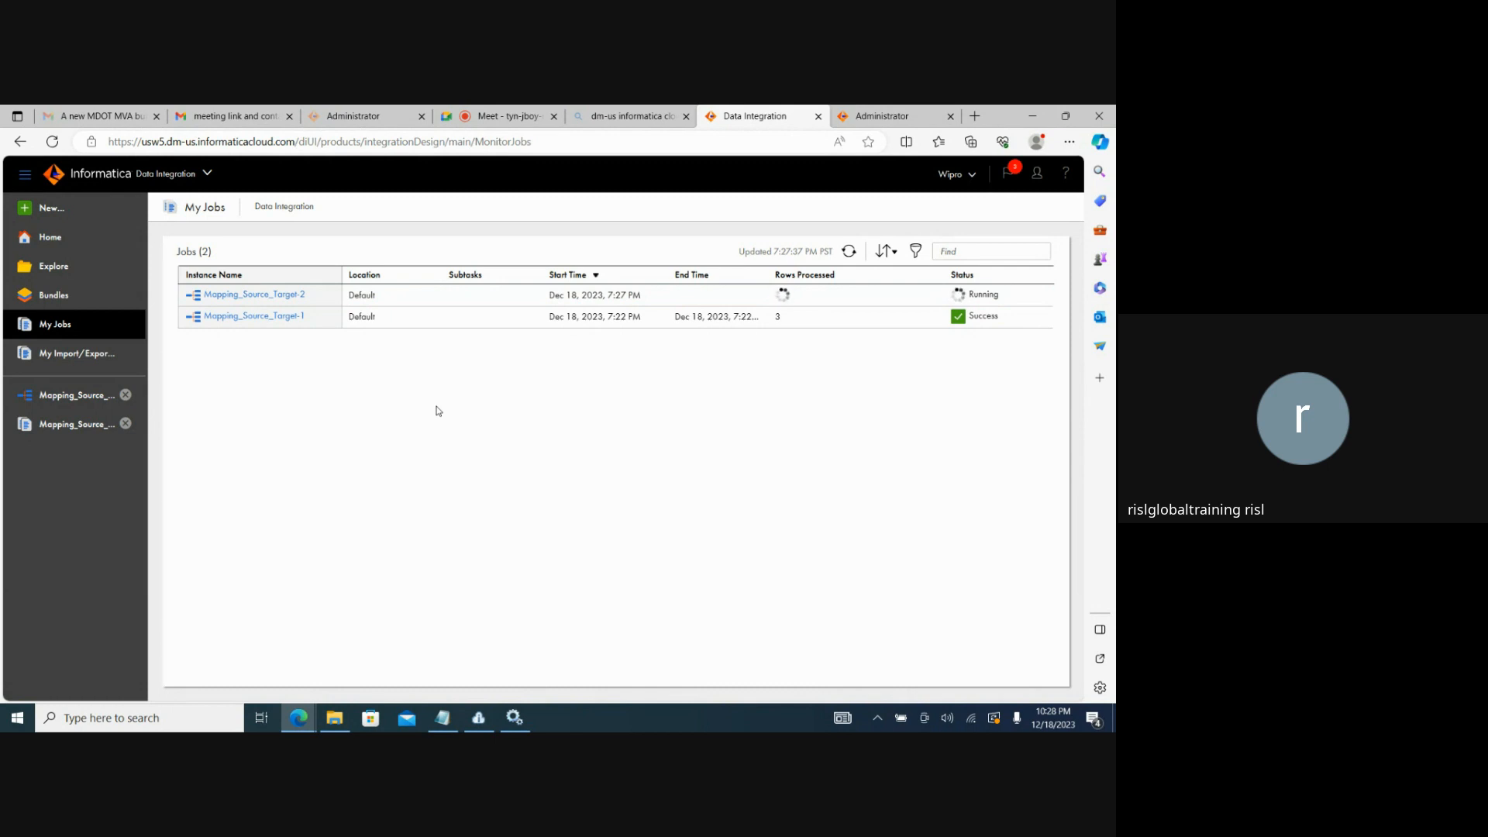
{"action": "left_click", "coordinate": [849, 250]}
{"action": "left_click", "coordinate": [244, 294]}
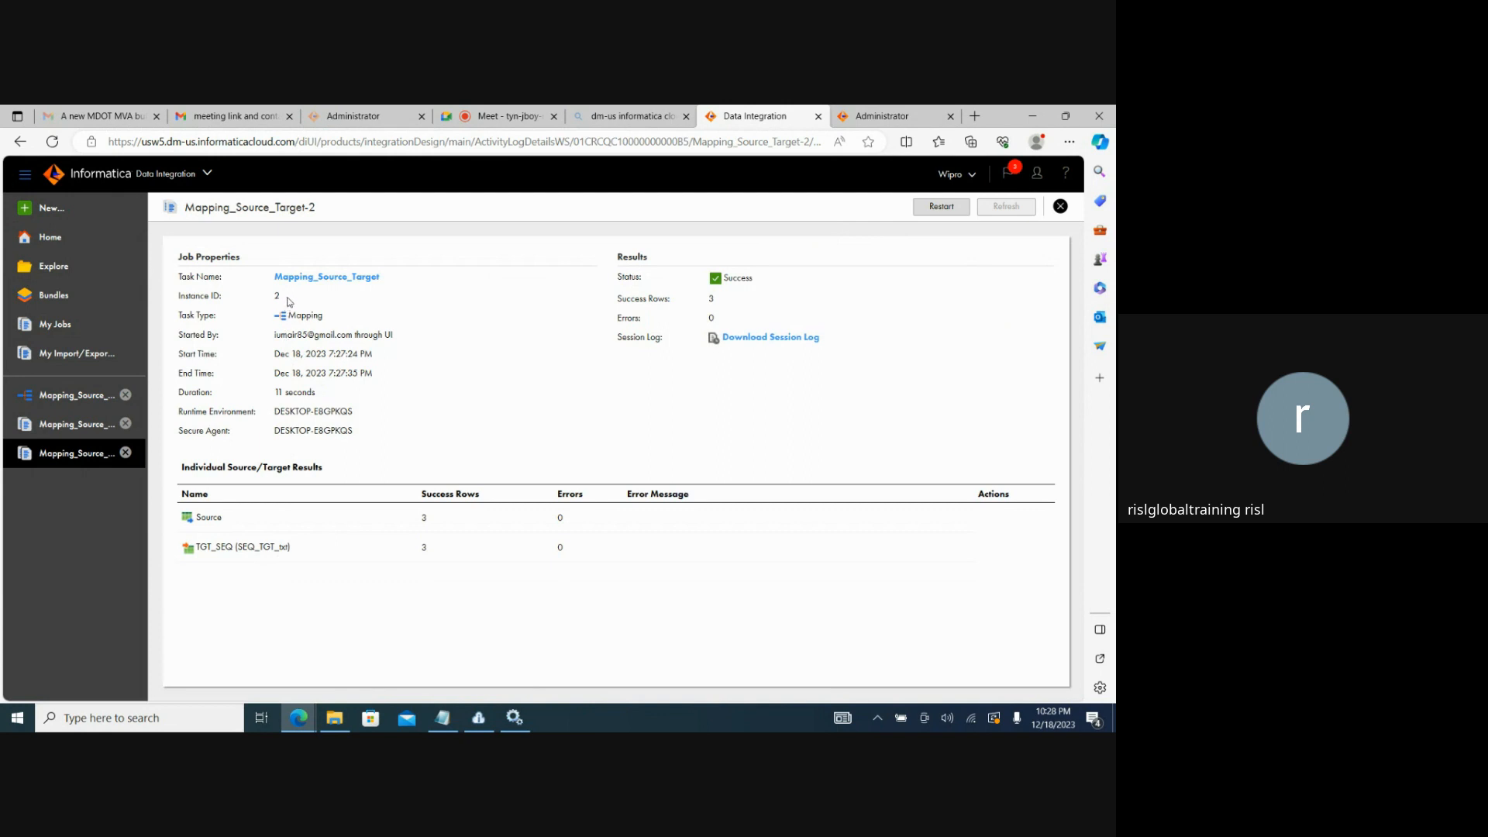
{"action": "double_click", "coordinate": [276, 296]}
{"action": "left_click_drag", "start_coordinate": [320, 398], "coordinate": [279, 393]}
{"action": "left_click", "coordinate": [367, 430]}
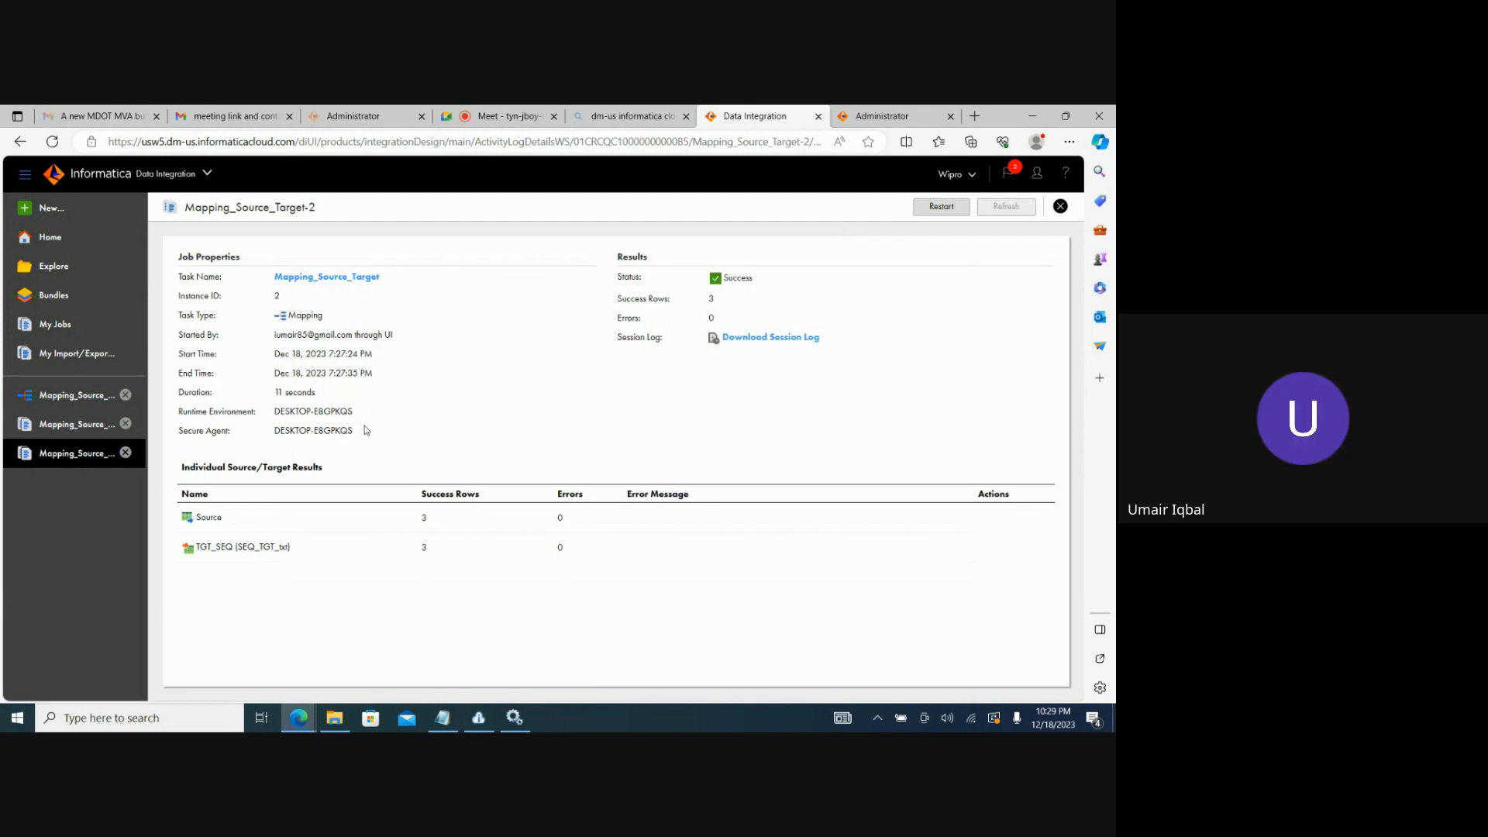
Return to the mapping, switch to the Google Meet call and stop presenting the screen.
{"action": "left_click", "coordinate": [56, 403]}
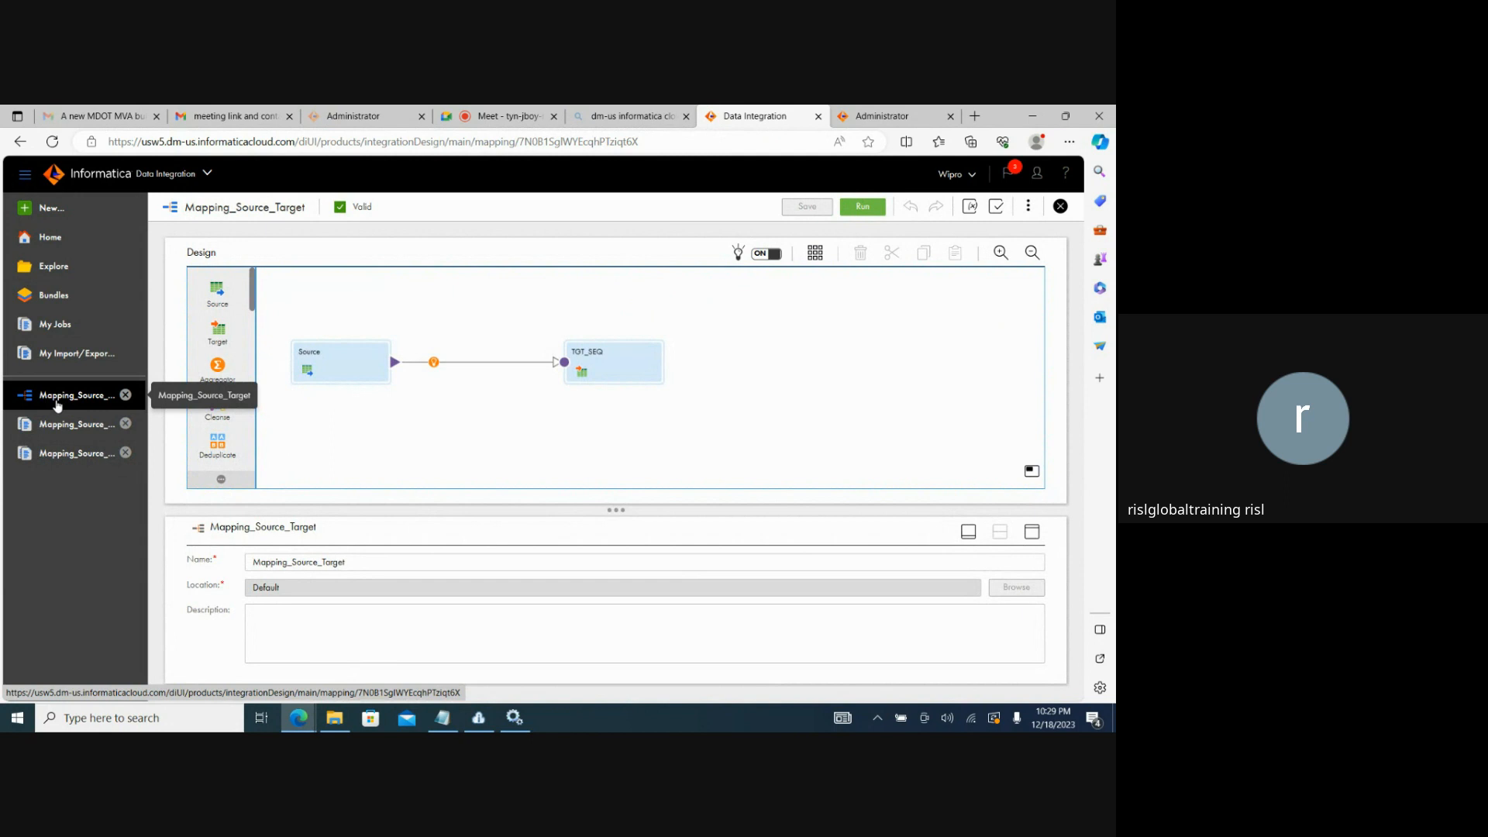
{"action": "left_click", "coordinate": [476, 113]}
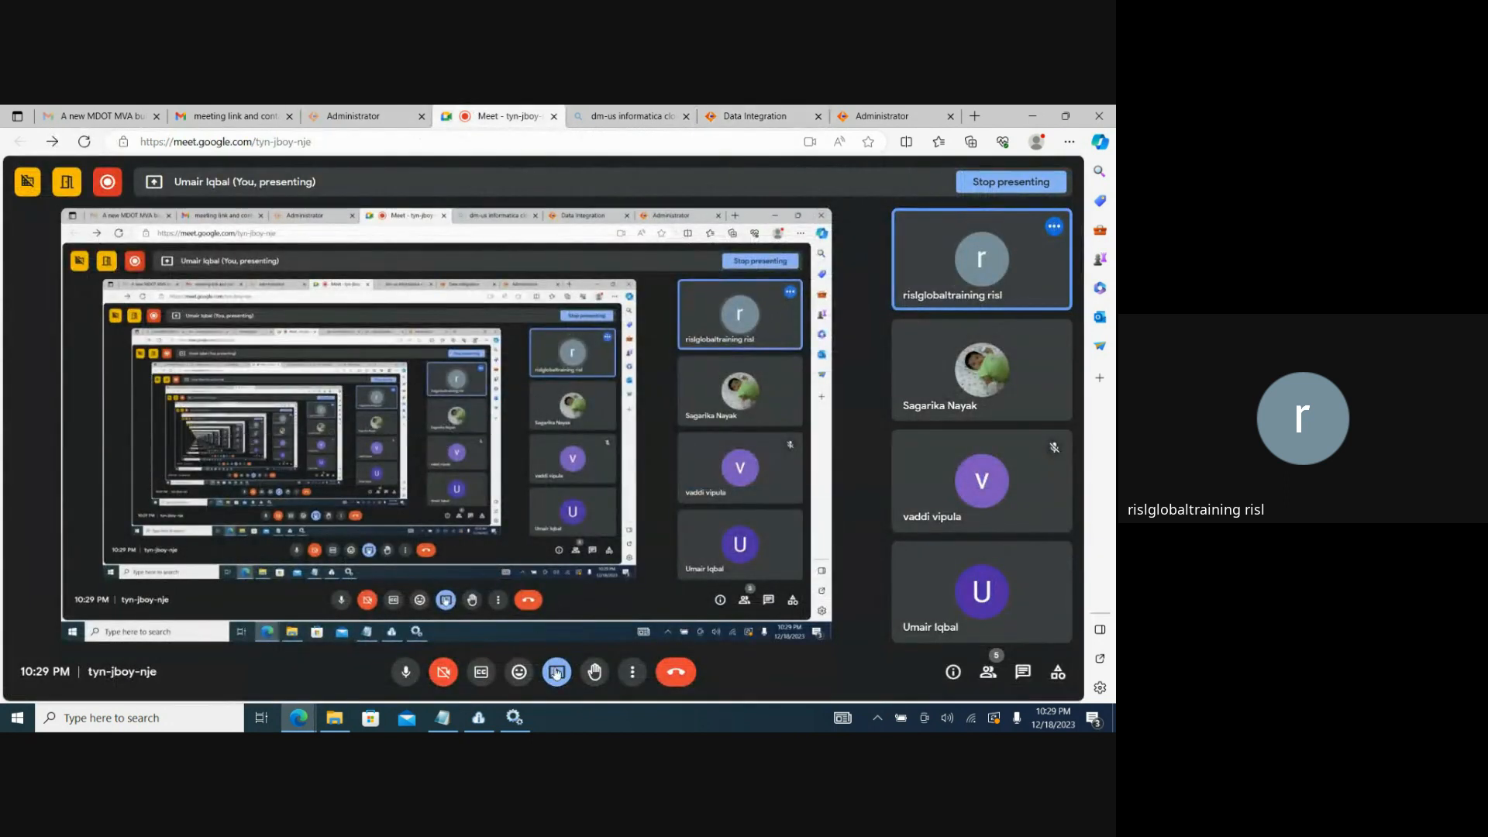
{"action": "left_click", "coordinate": [1019, 182]}
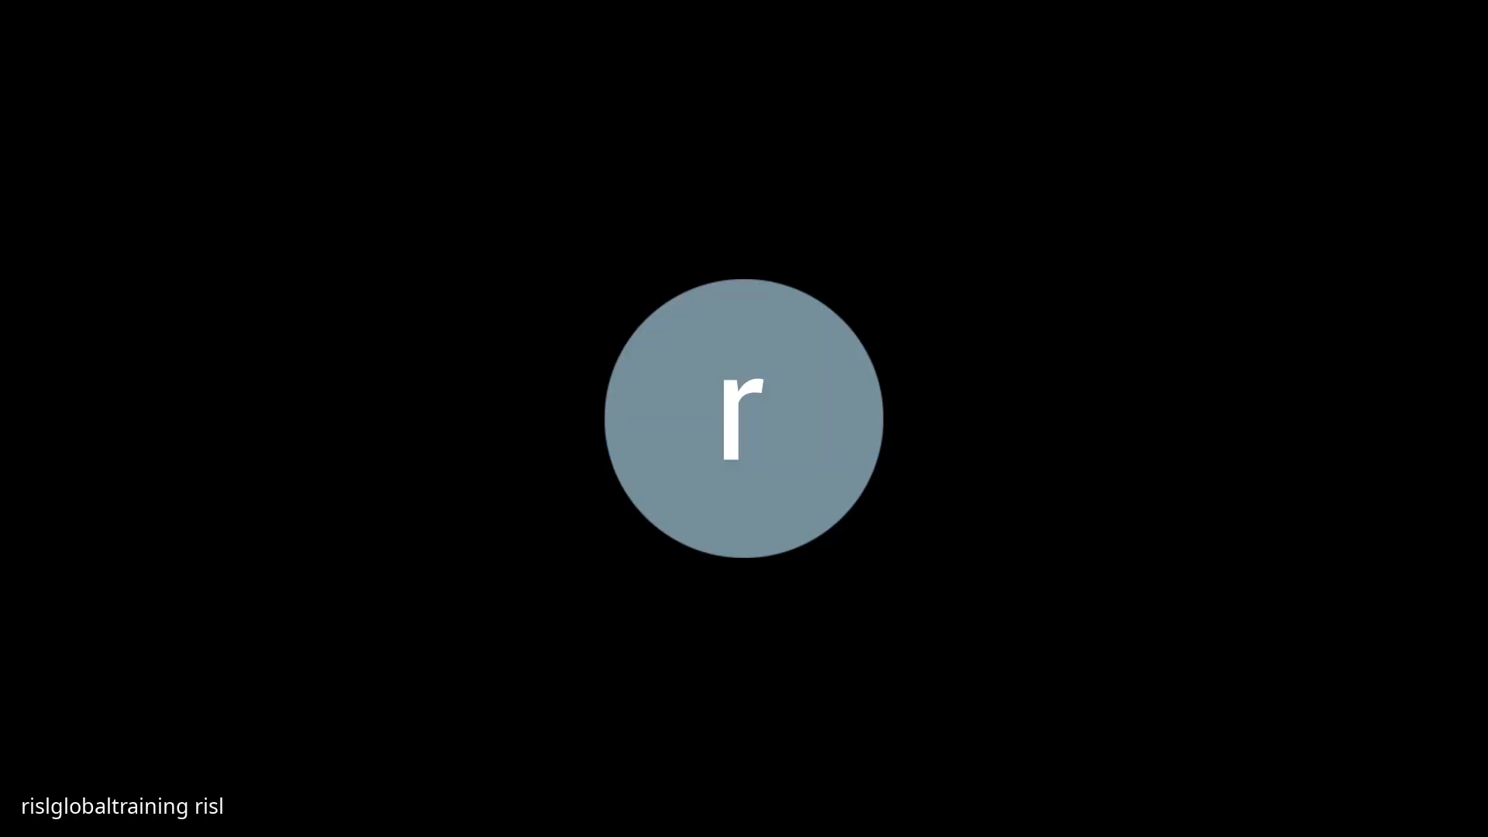